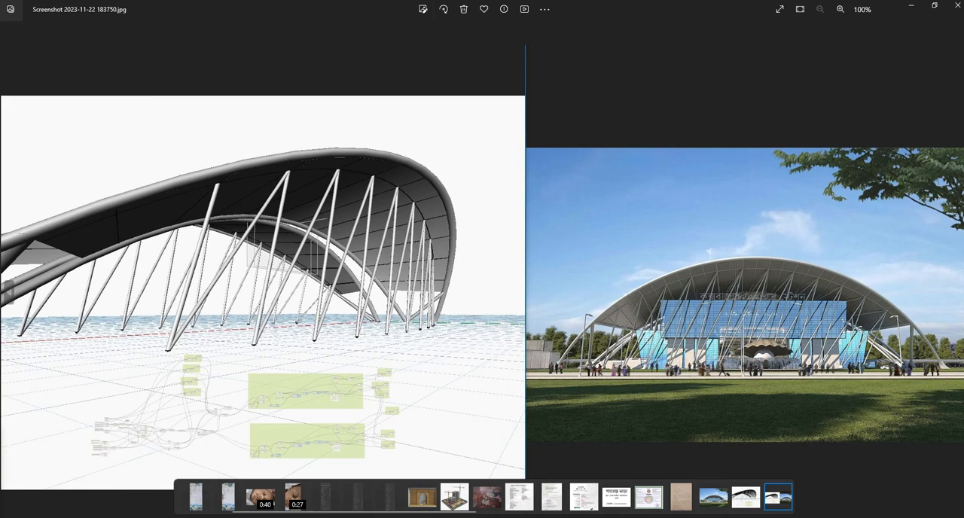
Switch to the browser and read the Wikipedia article's history section on the architect and inspiration of Cox's Bazar railway station.
key("alt+Tab")
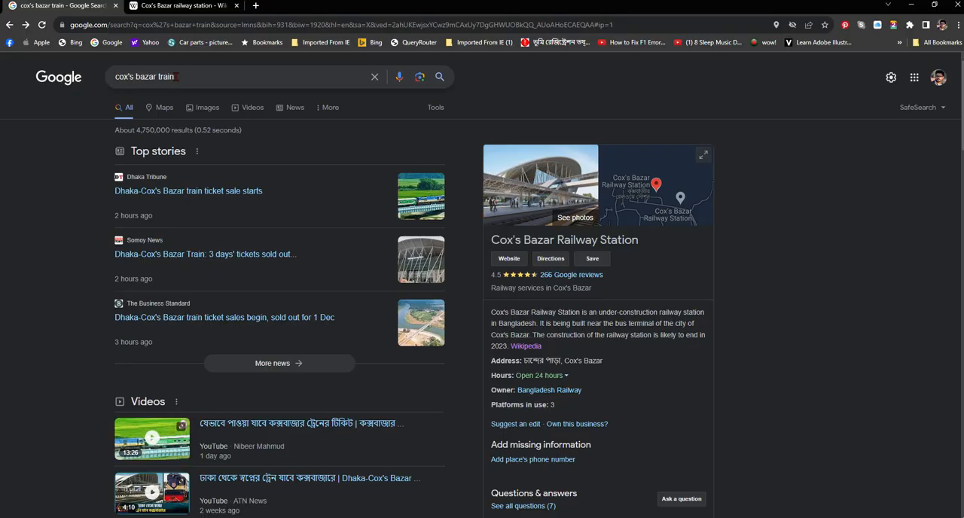
left_click(184, 6)
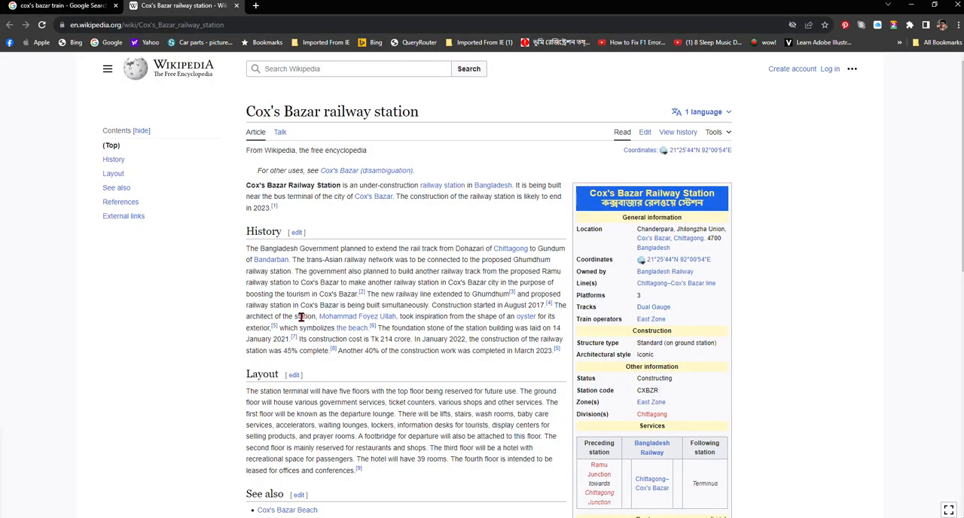
mouse_move(340, 321)
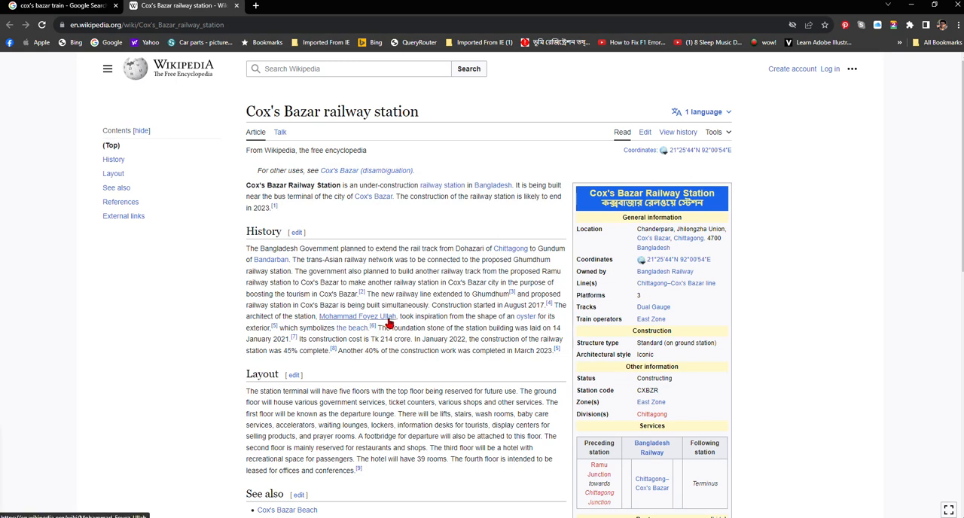
mouse_move(389, 323)
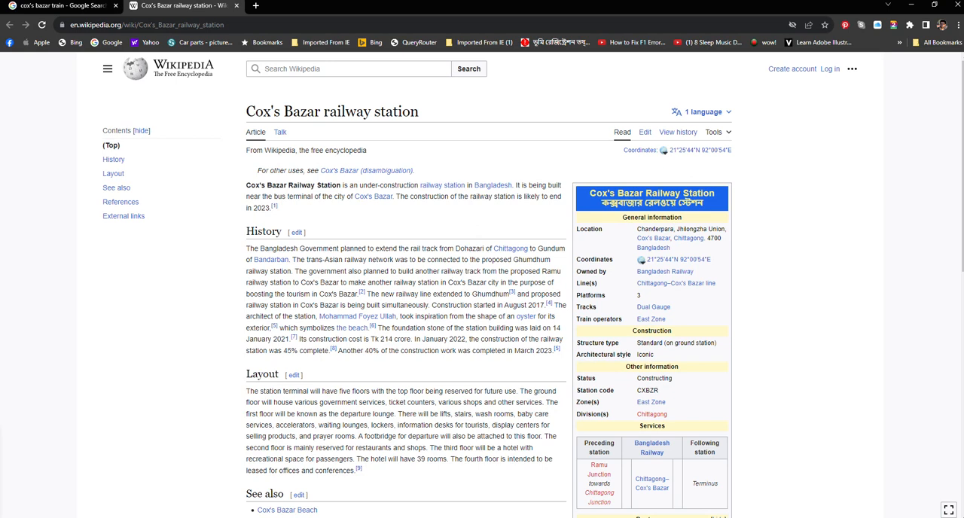
Switch to Dynamo and create a new, empty workspace.
mouse_move(258, 517)
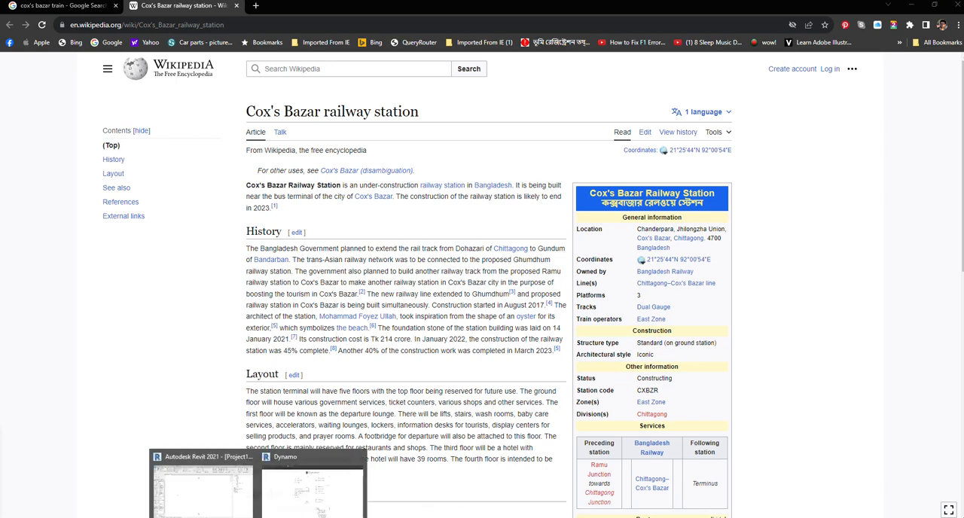
left_click(214, 498)
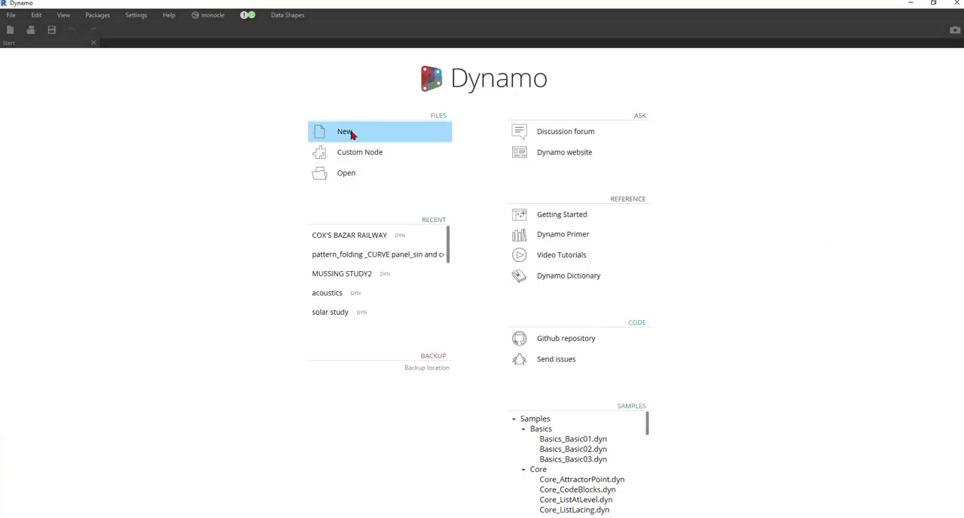
left_click(345, 132)
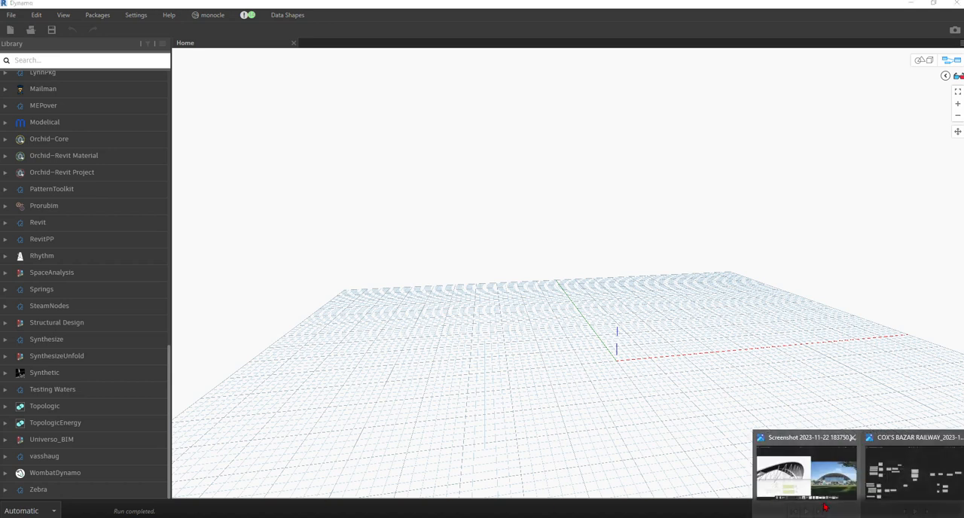
Examine the reference image pairing the roof model with the station rendering, and return to the empty Dynamo workspace.
left_click(798, 476)
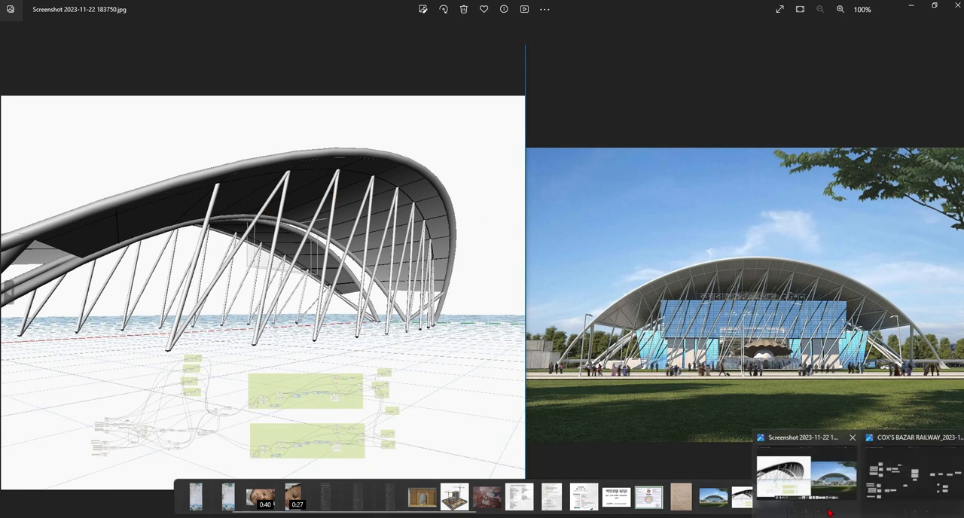
mouse_move(907, 516)
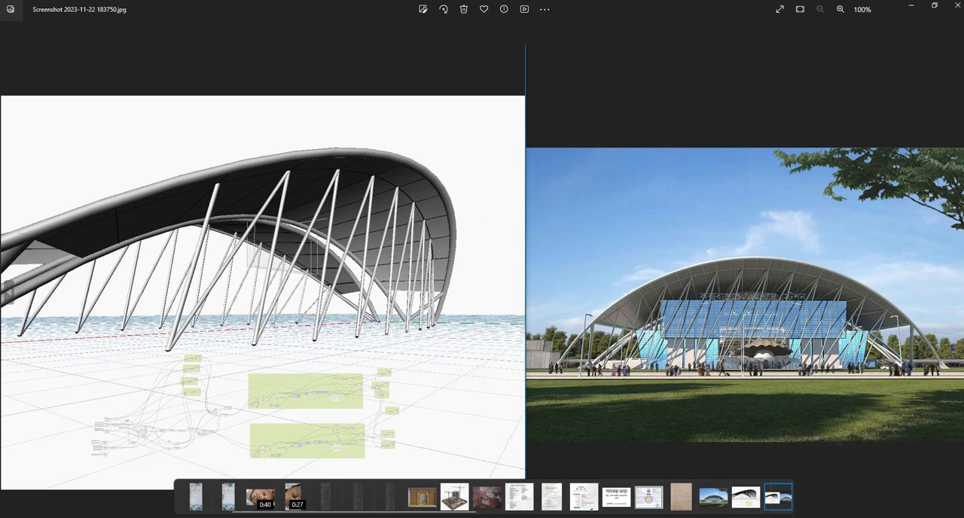
left_click(302, 500)
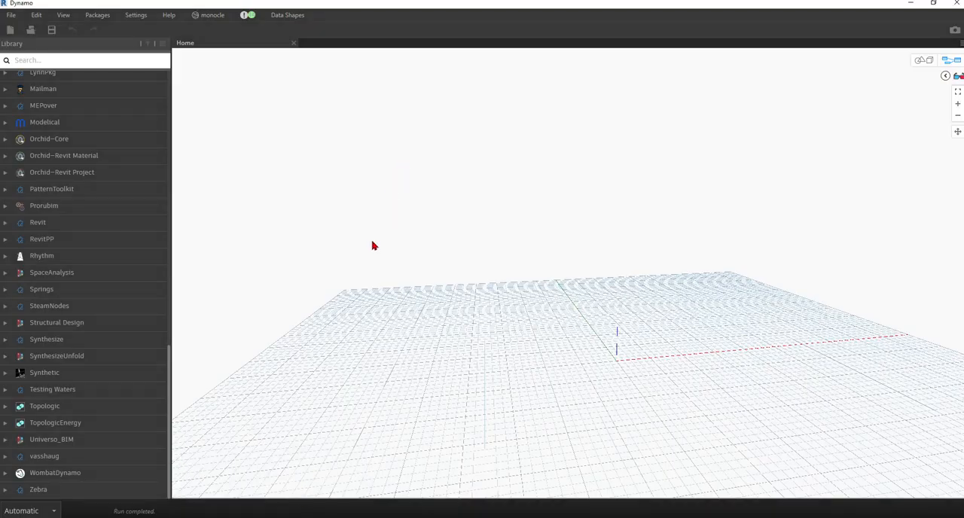
Add a Point.ByCoordinates node and place it in the upper part of the workspace.
right_click(410, 227)
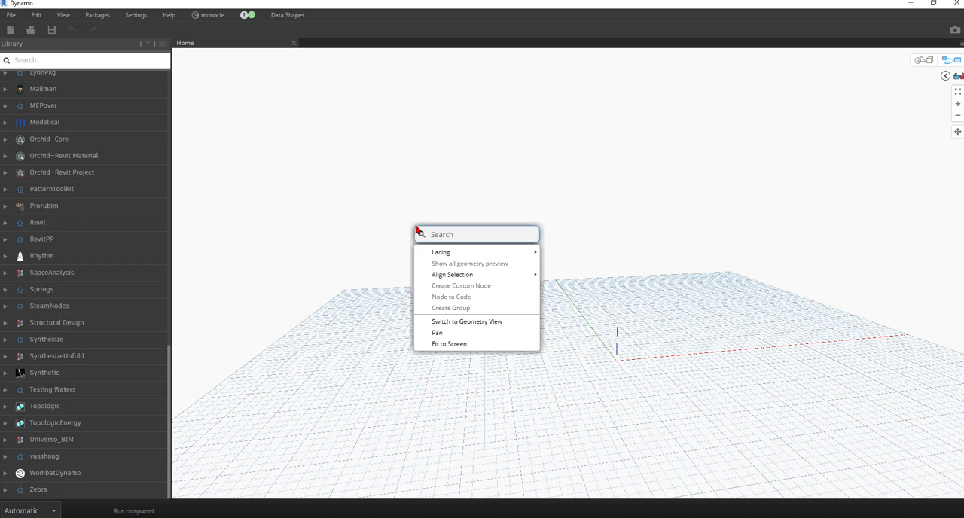
type("poin")
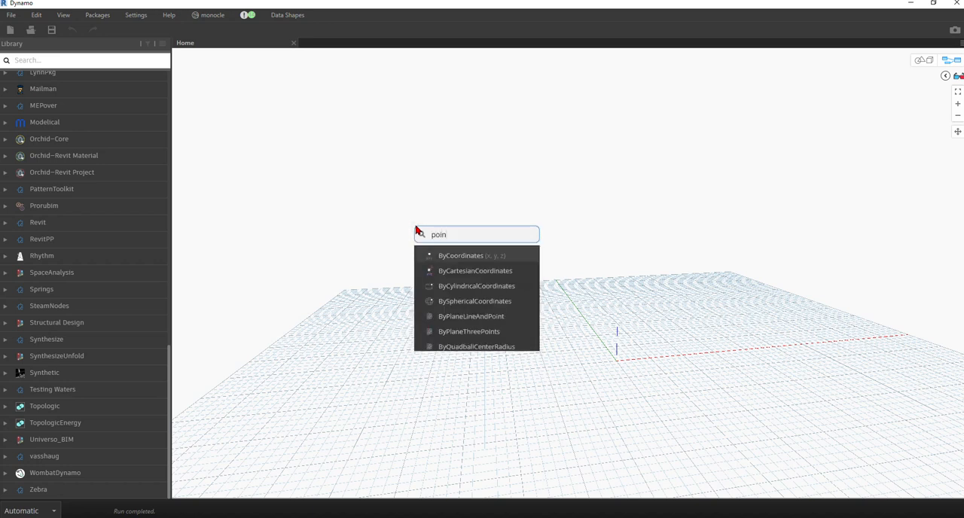
left_click(450, 260)
left_click_drag(408, 224, 317, 167)
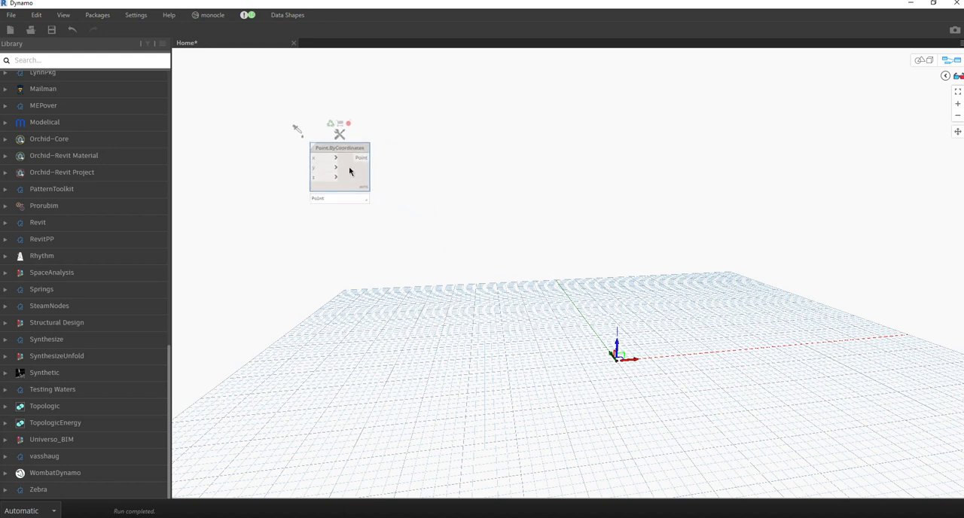
Duplicate the Point.ByCoordinates node twice and stack the copies in a column beneath the original.
key("ctrl+c")
key("ctrl+v")
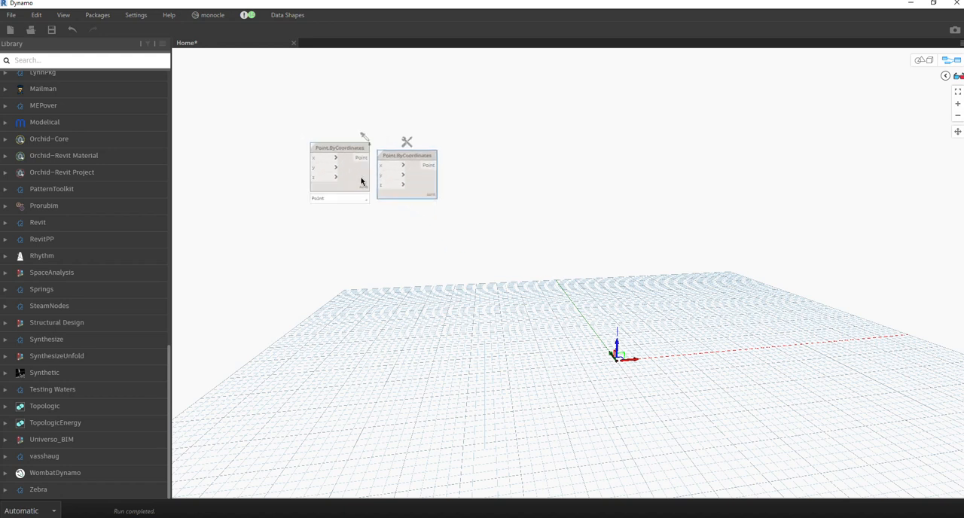
left_click_drag(410, 205, 362, 239)
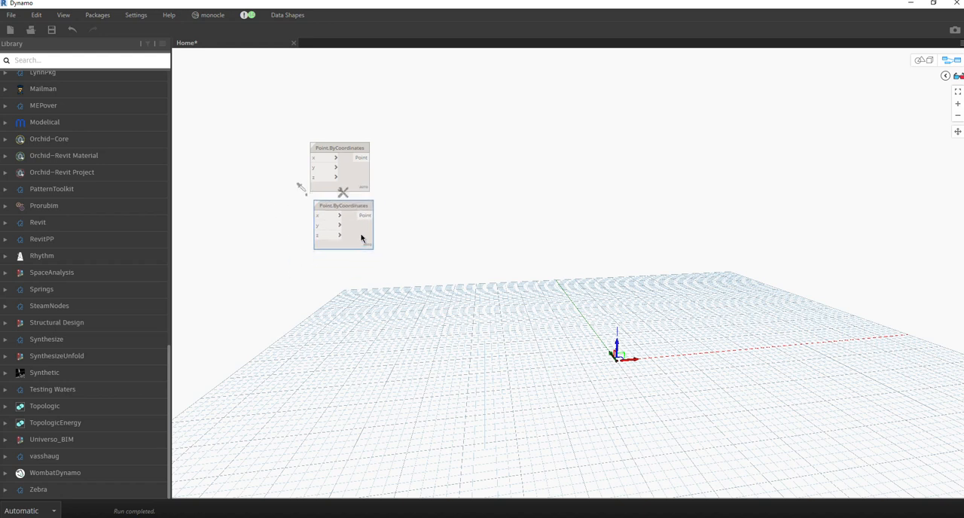
key("ctrl+v")
left_click_drag(439, 247, 368, 297)
middle_click_drag(409, 260, 545, 236)
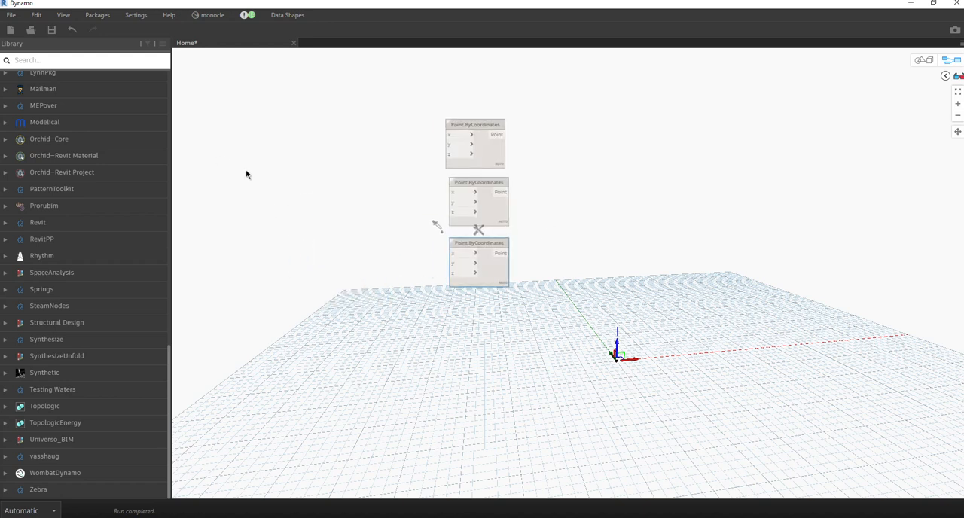
right_click(274, 192)
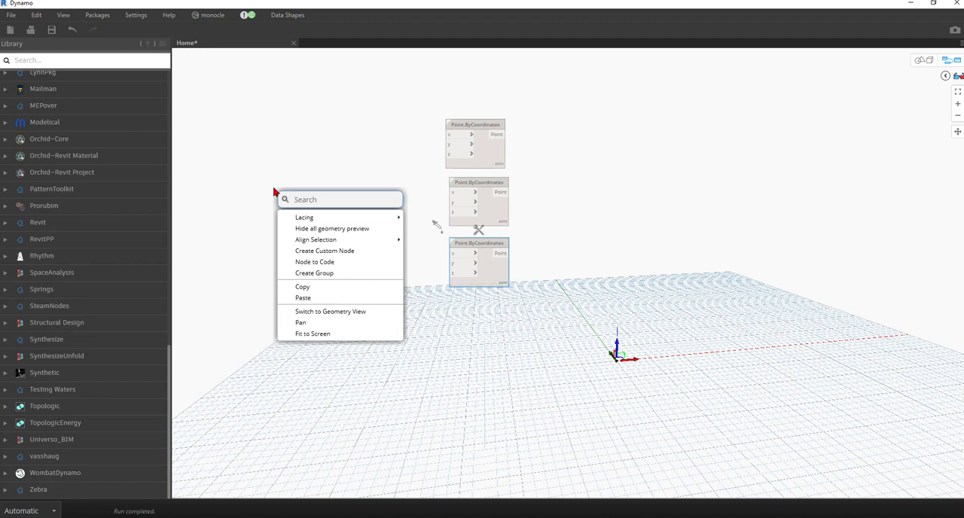
left_click(404, 138)
right_click(336, 181)
left_click(282, 179)
right_click(313, 181)
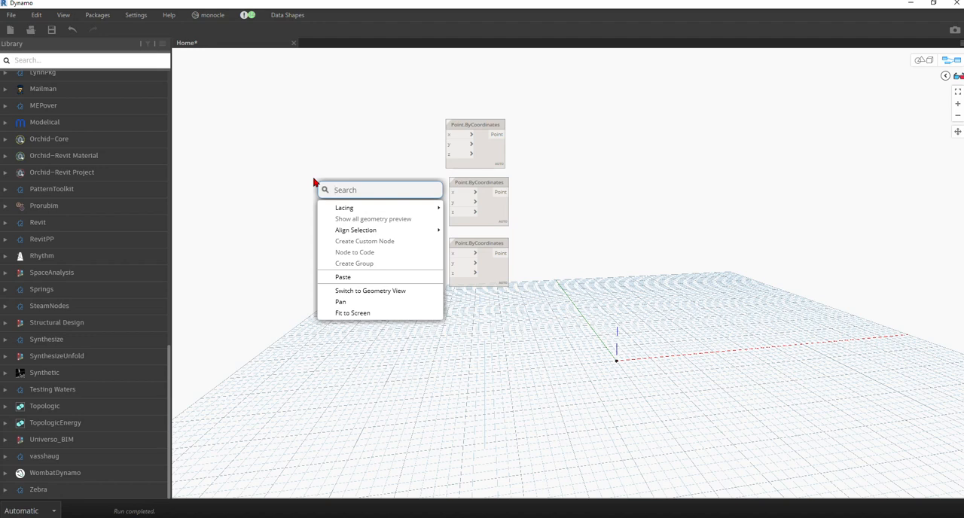
left_click(311, 160)
Add a Number Slider node beside the middle Point.ByCoordinates node and shift the first point node slightly upward.
right_click(312, 158)
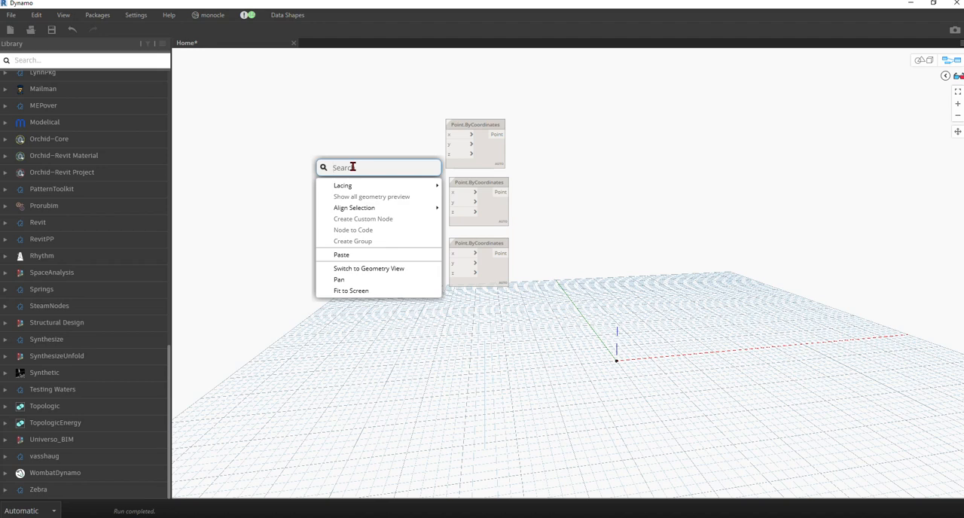
type("slider")
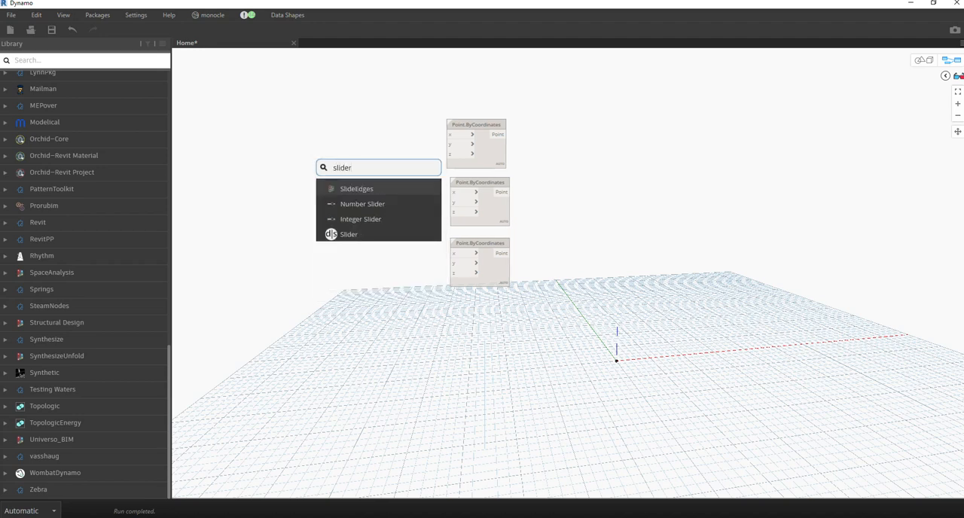
left_click(358, 210)
left_click_drag(405, 219, 329, 118)
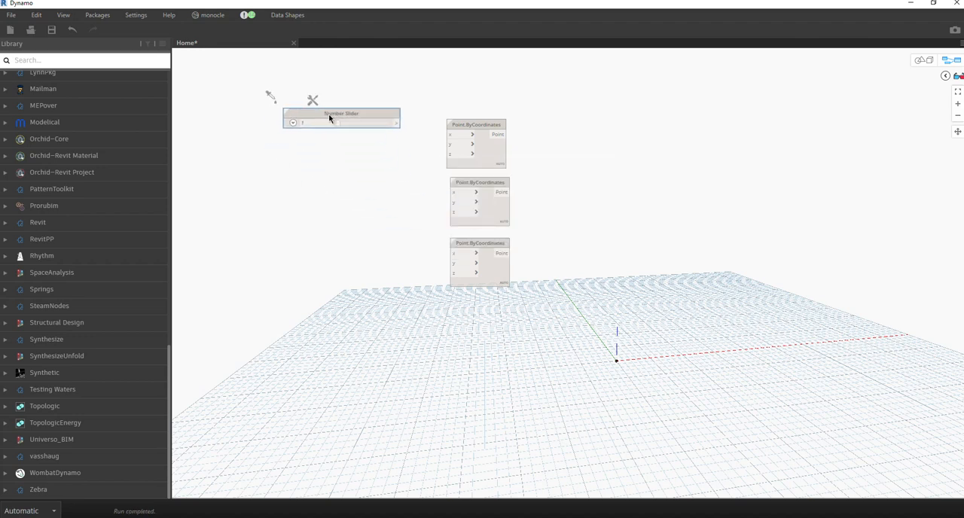
mouse_move(492, 155)
left_mouse_down()
mouse_move(504, 134)
mouse_move(490, 144)
left_mouse_up()
left_click_drag(359, 116, 366, 182)
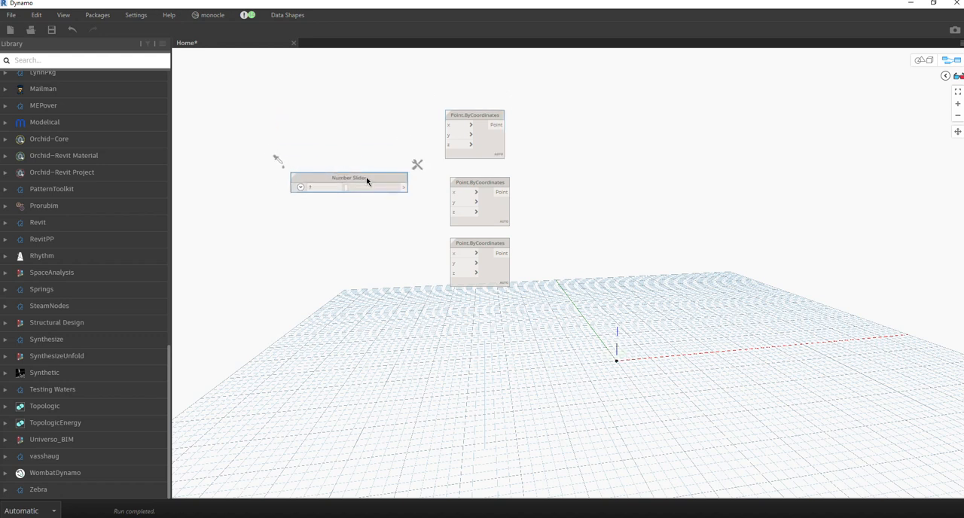
Duplicate the Number Slider twice so that three sliders are stacked beside the middle Point.ByCoordinates node.
left_click(502, 223)
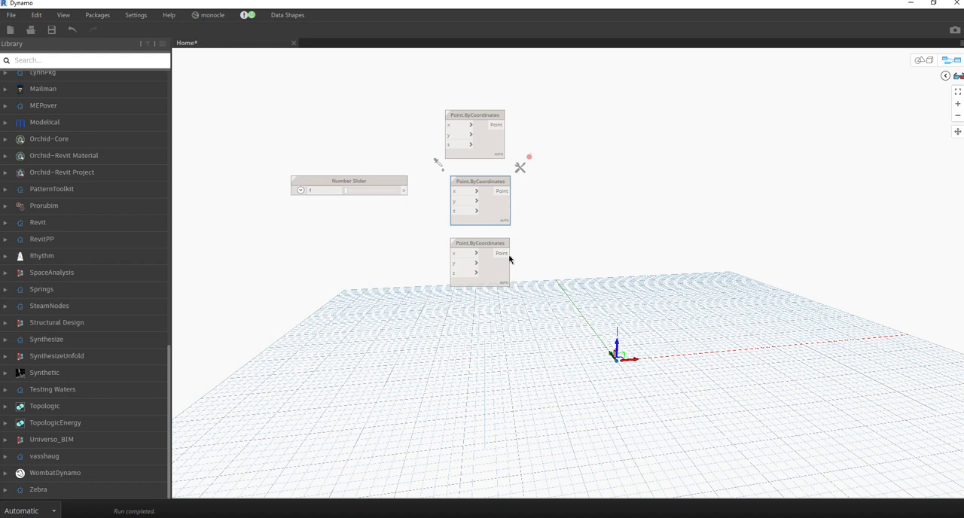
left_click_drag(371, 182, 377, 174)
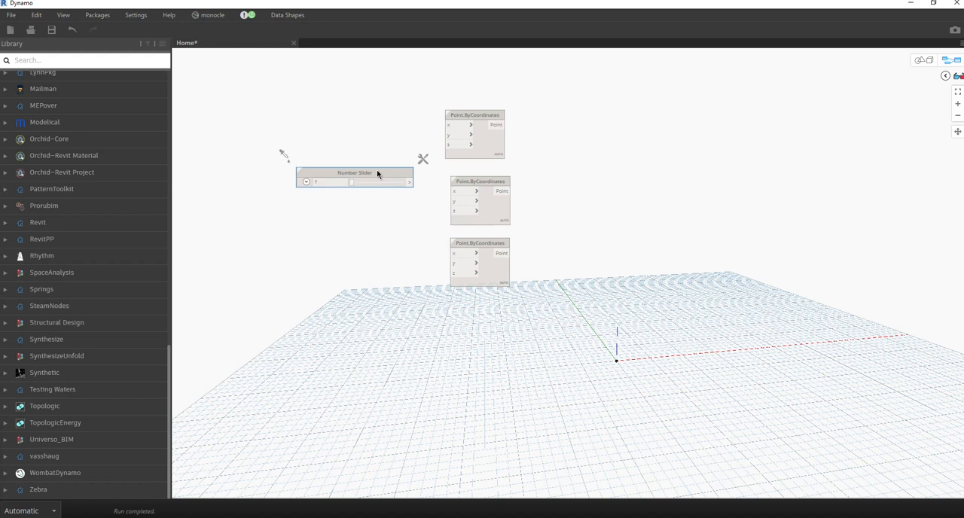
key("ctrl+v")
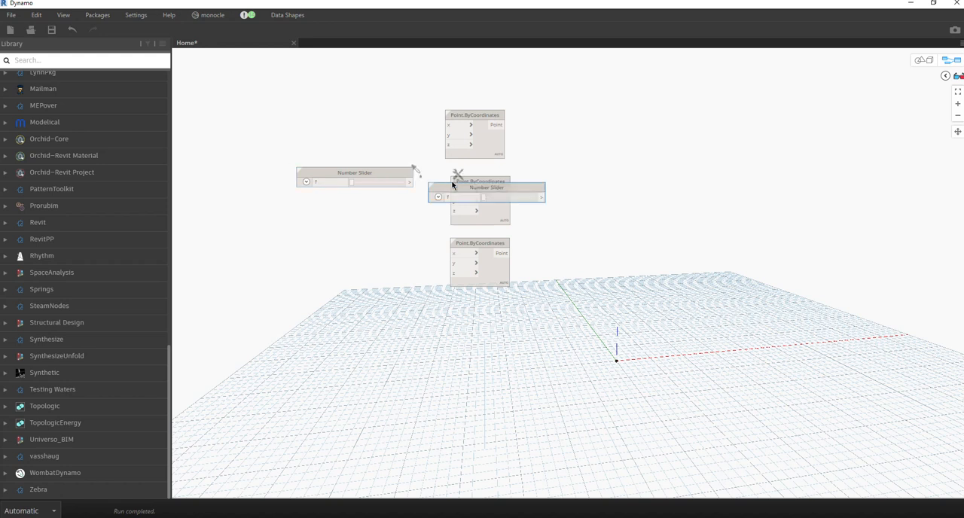
left_click_drag(464, 190, 329, 201)
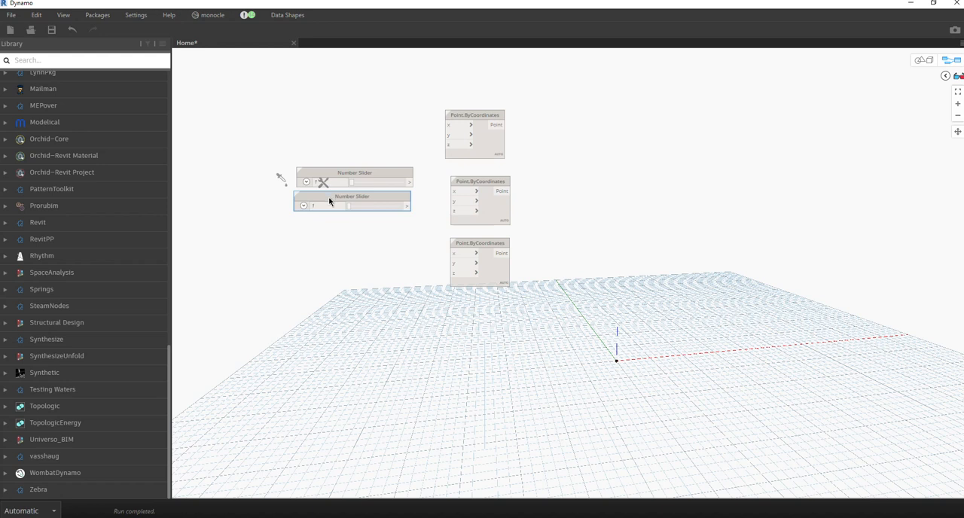
key("ctrl+v")
left_click_drag(477, 198, 343, 228)
Delete the lowest Point.ByCoordinates node and place a copy of the three sliders with their neighbouring point node below the originals.
left_click(491, 279)
key("Delete")
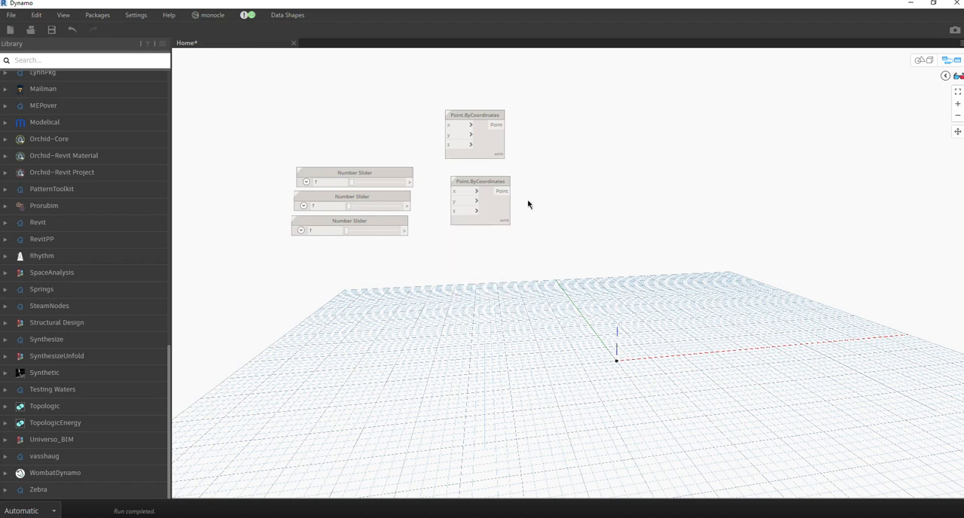
left_click_drag(540, 163, 354, 239)
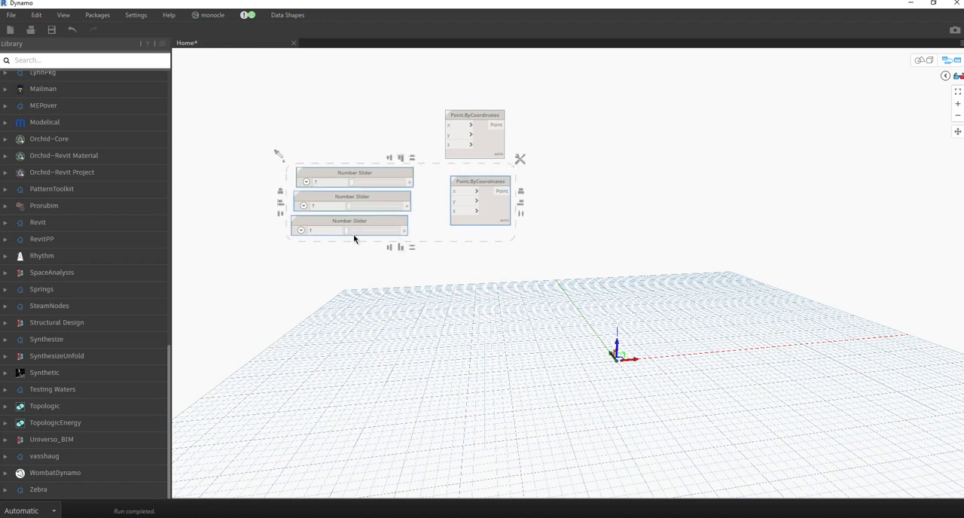
key("ctrl+c")
key("ctrl+v")
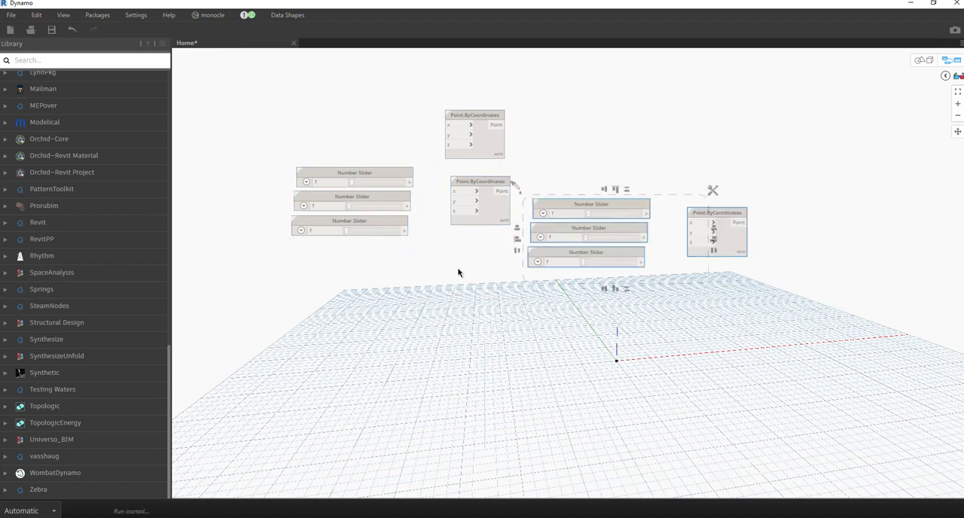
left_click_drag(732, 249, 483, 314)
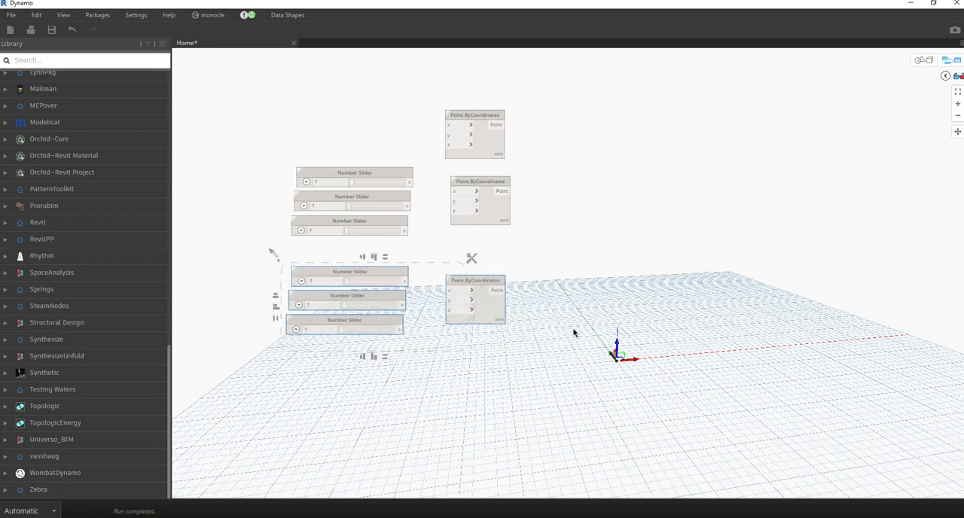
Connect the three upper Number Sliders to the x, y and z inputs of the adjacent Point.ByCoordinates node.
middle_click_drag(575, 333, 634, 345)
scroll(631, 335, "up", 2)
scroll(581, 197, "down", 5)
middle_click_drag(616, 259, 554, 191)
left_click(553, 191)
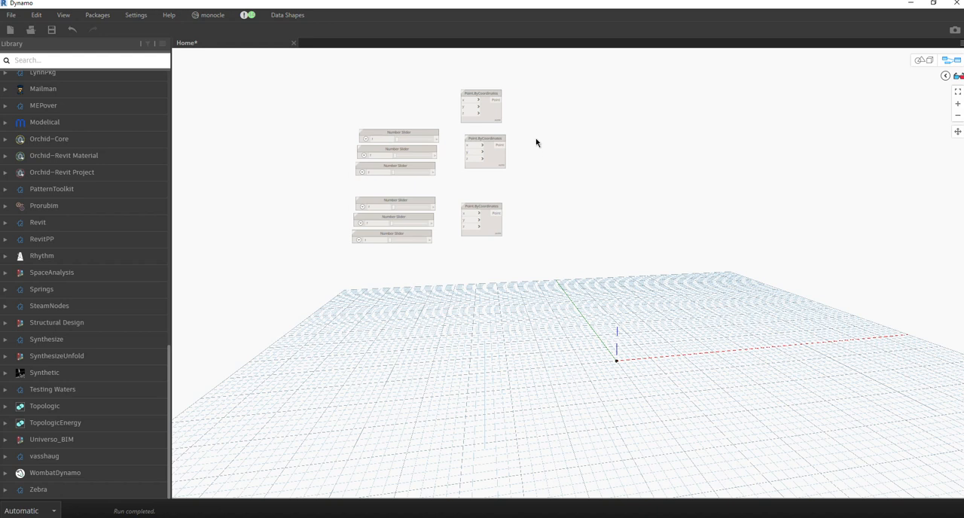
middle_click_drag(461, 359, 438, 290)
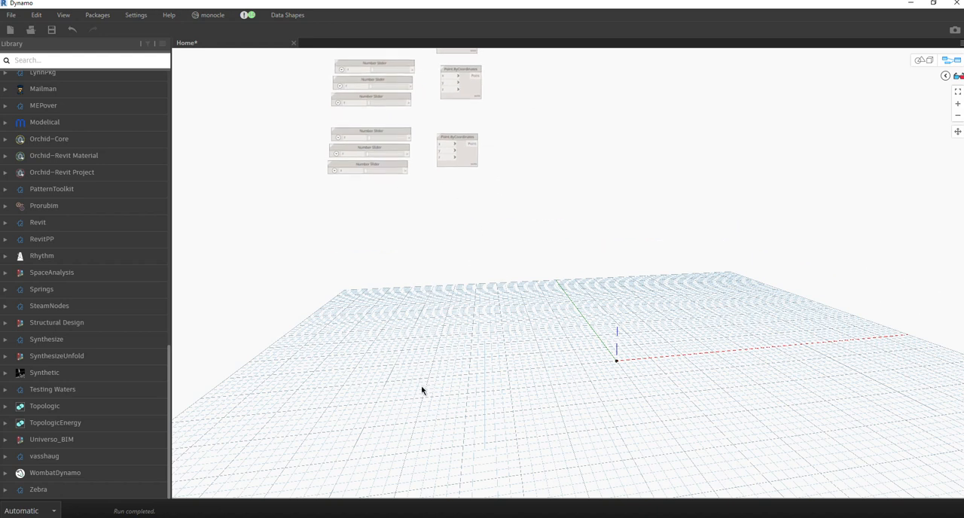
middle_click_drag(430, 274, 398, 314)
scroll(452, 140, "up", 2)
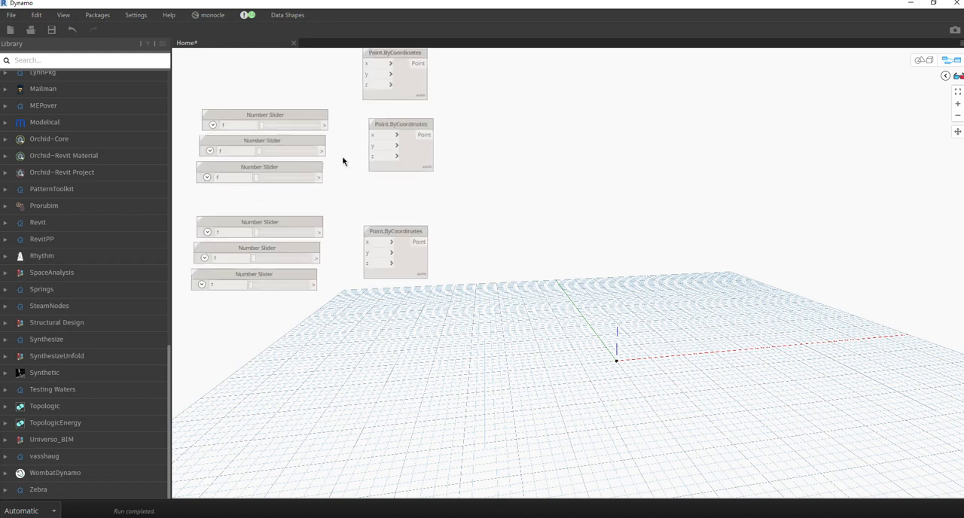
left_click(326, 125)
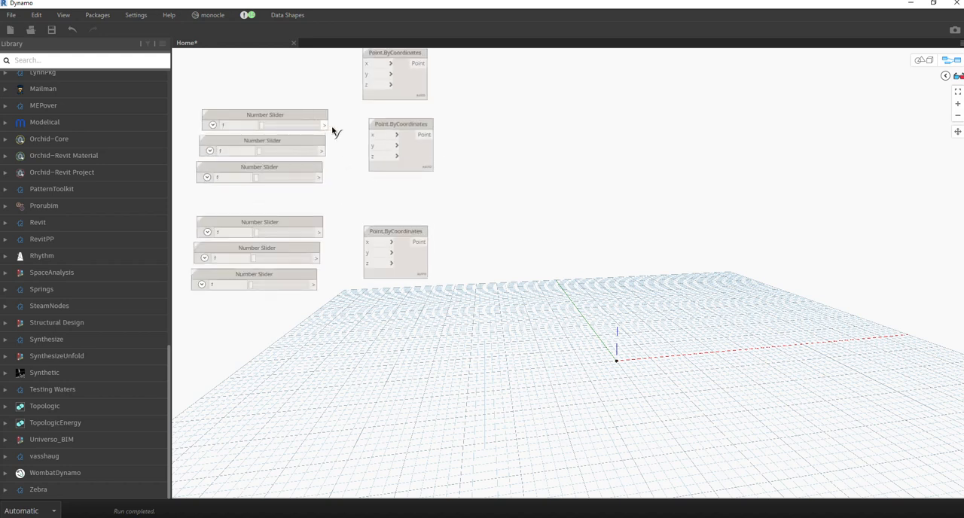
left_click(369, 136)
left_click(324, 151)
left_click(370, 145)
left_click(321, 177)
left_click(372, 156)
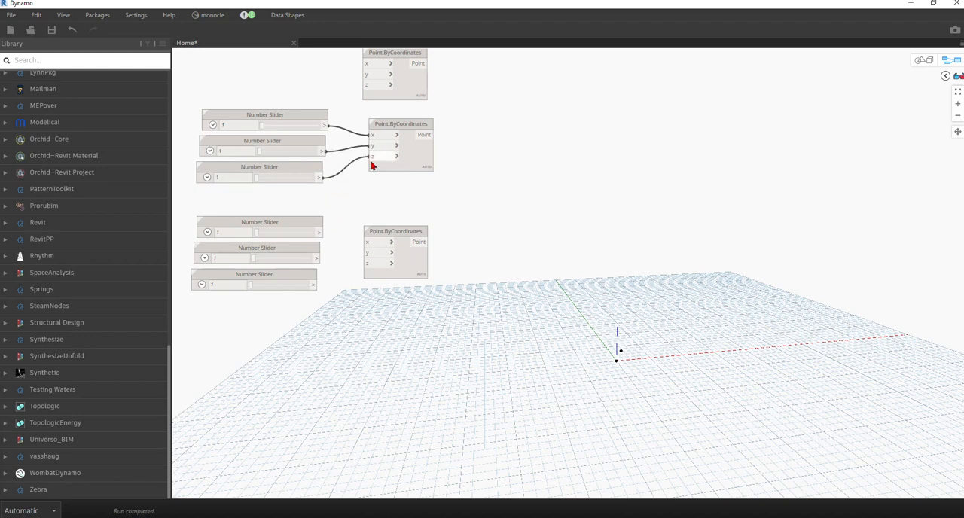
Connect the three lower Number Sliders to the x, y and z inputs of the lowest Point.ByCoordinates node.
middle_click_drag(322, 241, 352, 221)
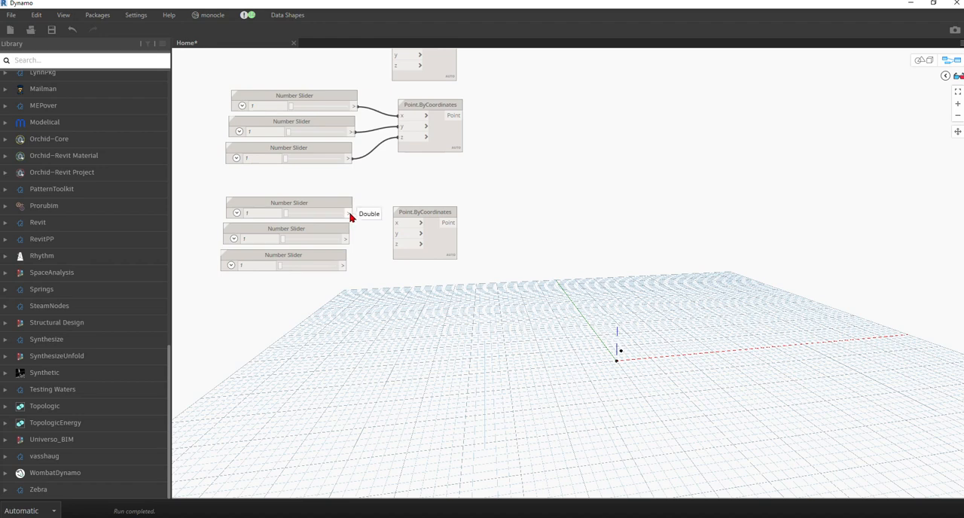
left_click_drag(350, 217, 399, 234)
left_click_drag(345, 265, 399, 244)
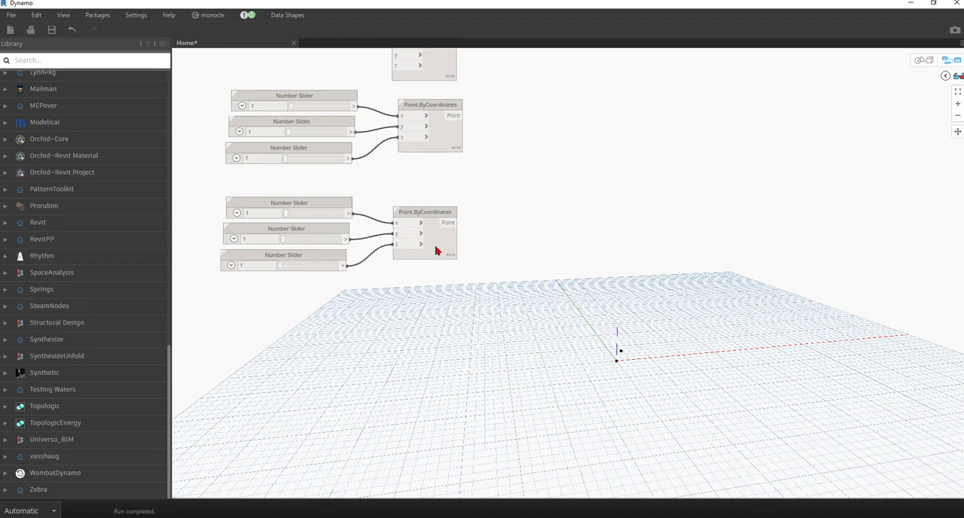
Disconnect the third slider from the z input of the lowest Point.ByCoordinates node.
left_click_drag(398, 245, 371, 291)
middle_click_drag(446, 251, 366, 282)
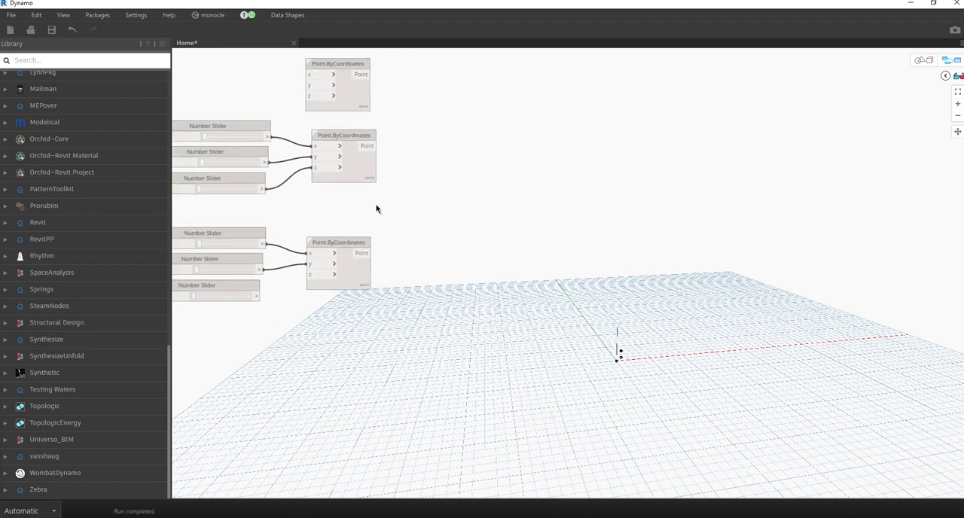
middle_click_drag(377, 206, 406, 219)
middle_click_drag(361, 180, 435, 182)
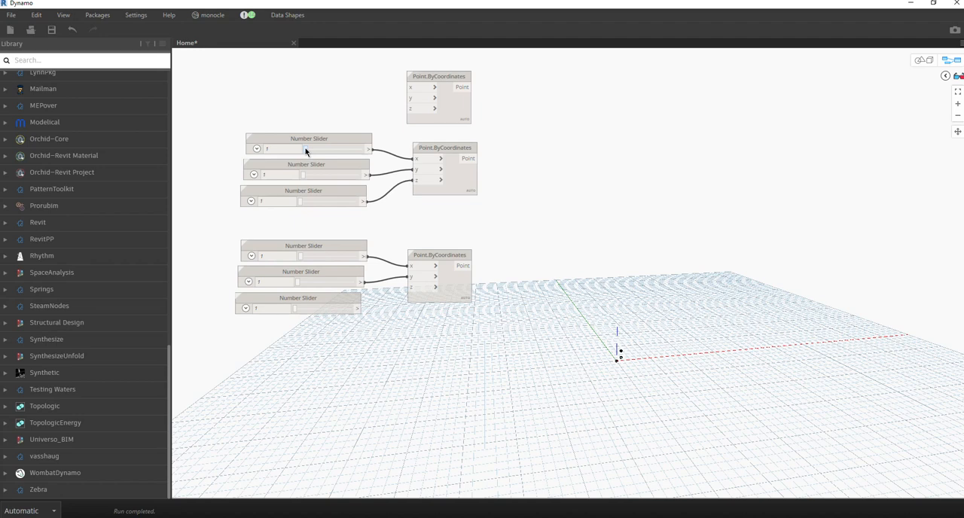
Set the middle point's three sliders to 12 for x, 0.8 for y and 5.6 for z.
mouse_move(305, 150)
left_mouse_down()
mouse_move(314, 154)
mouse_move(301, 153)
left_mouse_up()
left_click(278, 149)
type("12")
key("Return")
left_click_drag(311, 166, 309, 166)
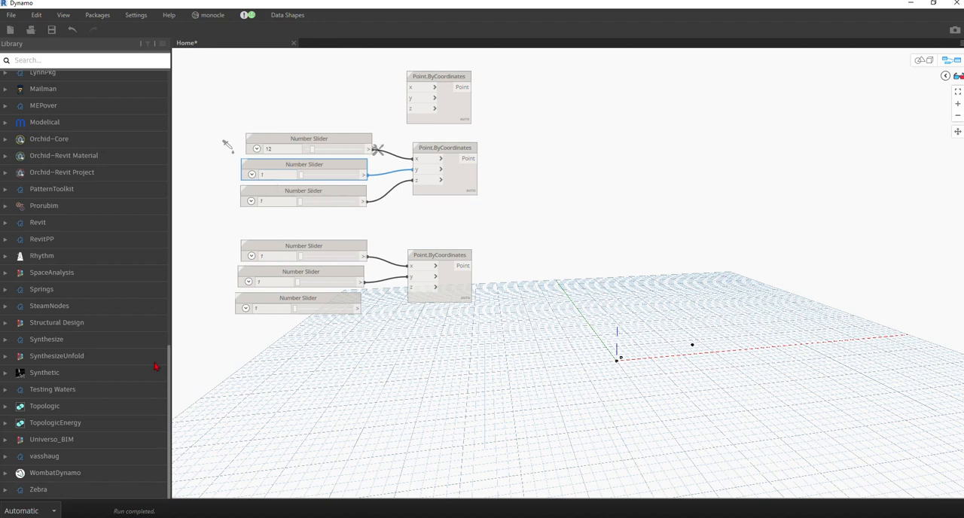
double_click(275, 172)
key("Return")
double_click(272, 204)
key("Return")
middle_click_drag(618, 336, 590, 306)
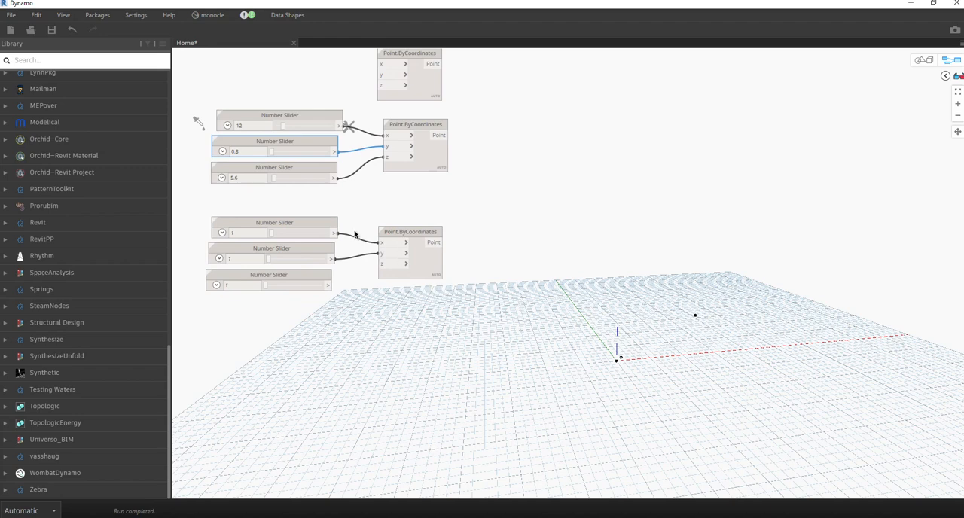
Highlight the middle point and examine its position in the 3D preview from a rotated viewpoint.
left_click(427, 161)
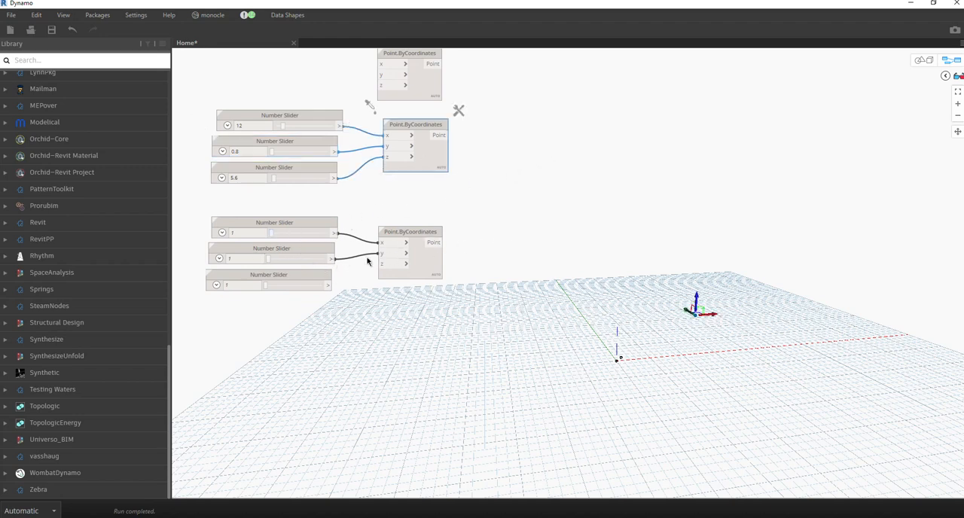
left_click(915, 60)
mouse_move(667, 312)
right_mouse_down()
mouse_move(742, 332)
mouse_move(716, 290)
mouse_move(663, 319)
mouse_move(656, 338)
mouse_move(683, 321)
mouse_move(673, 321)
mouse_move(723, 363)
mouse_move(716, 351)
mouse_move(535, 299)
mouse_move(622, 329)
mouse_move(556, 296)
mouse_move(432, 336)
mouse_move(429, 294)
mouse_move(487, 338)
mouse_move(639, 333)
mouse_move(700, 301)
mouse_move(730, 314)
mouse_move(629, 328)
mouse_move(688, 317)
right_mouse_up()
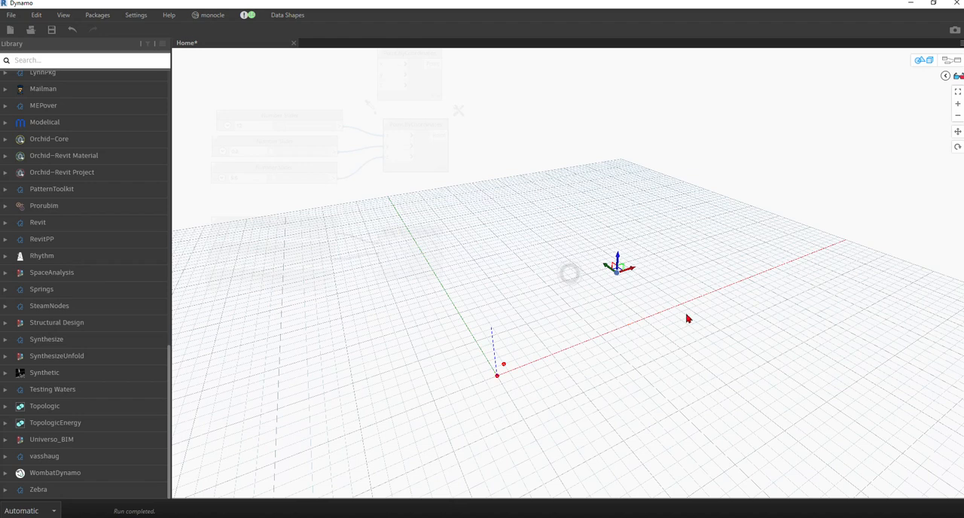
left_click(924, 62)
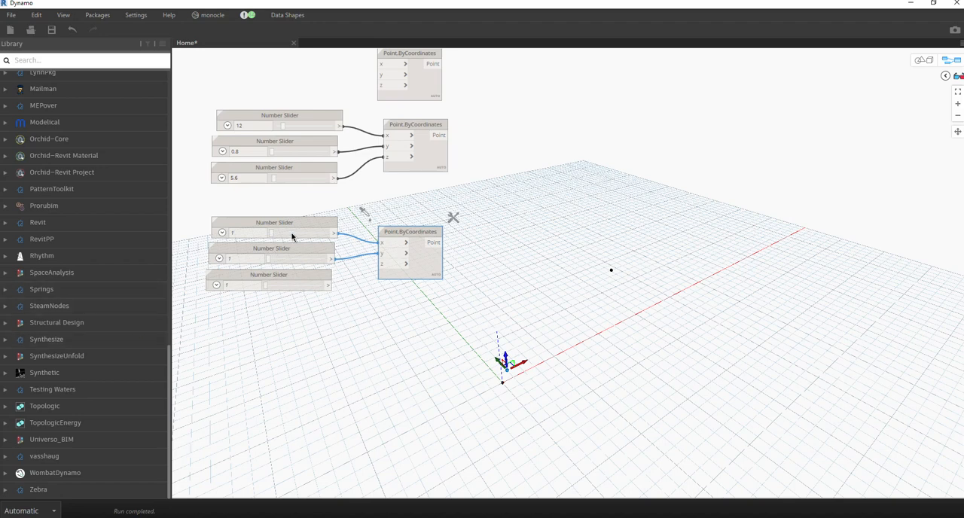
Delete the unconnected lowest slider and set the lowest point's x slider to 25.9 and y slider to 0.
left_click(300, 278)
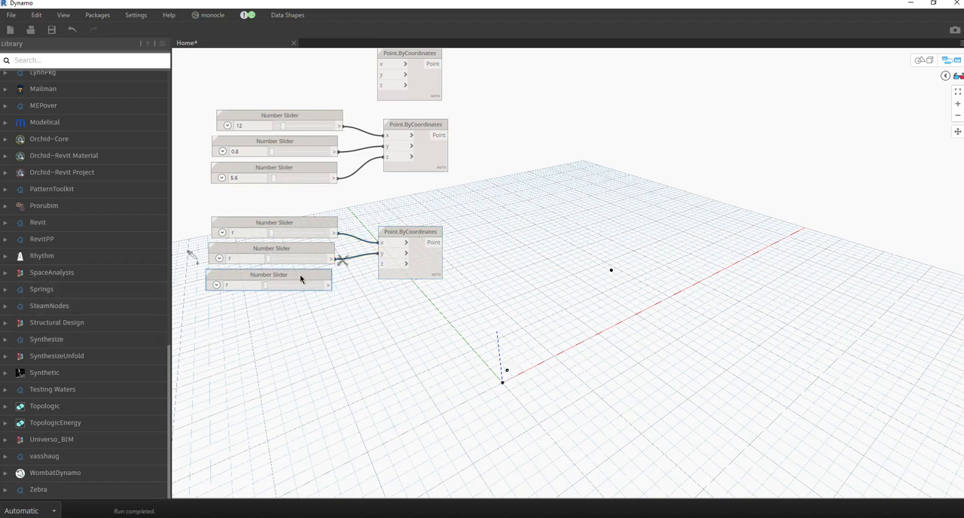
key("Delete")
double_click(254, 233)
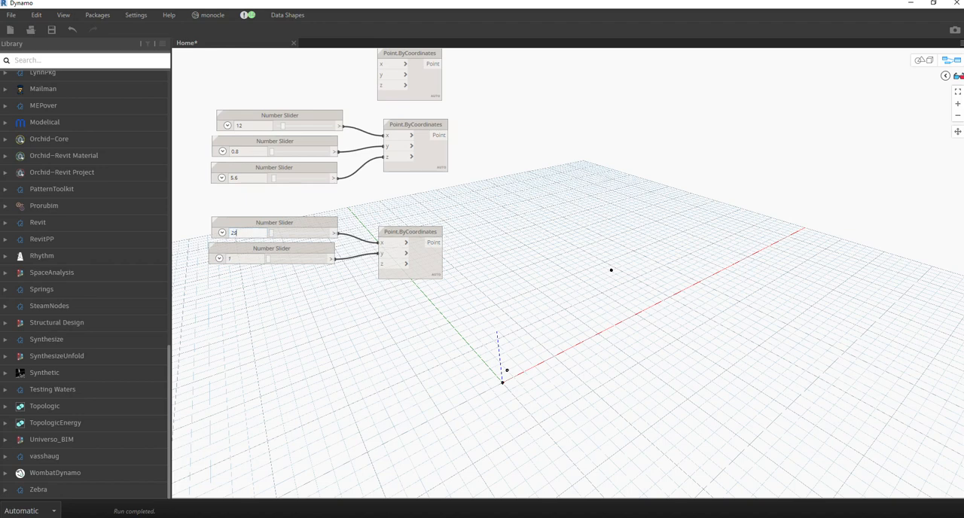
key("Return")
double_click(249, 260)
type("0")
key("Return")
middle_click_drag(291, 290, 328, 329)
Set the middle point's x slider to 12.7 and shift its Point.ByCoordinates node slightly.
double_click(287, 163)
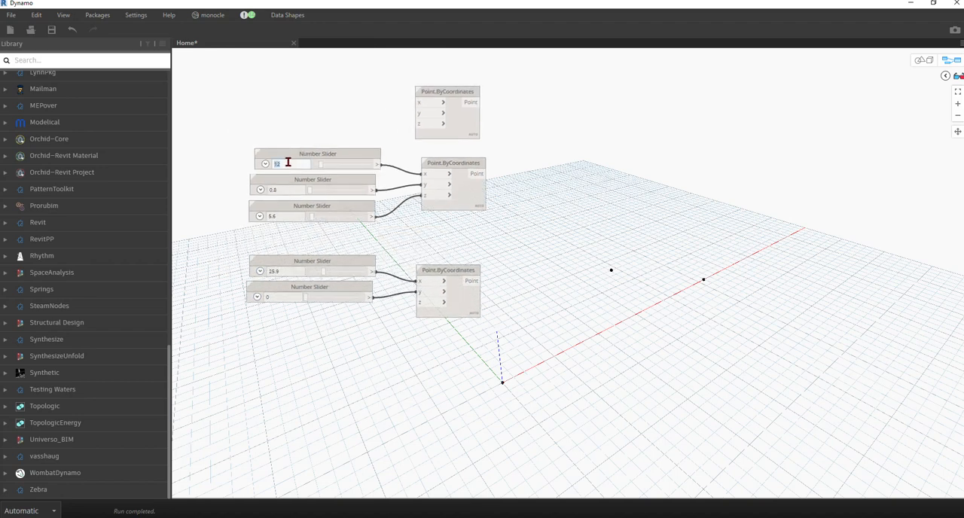
left_click(288, 163)
scroll(529, 267, "down", 3)
scroll(363, 187, "up", 3)
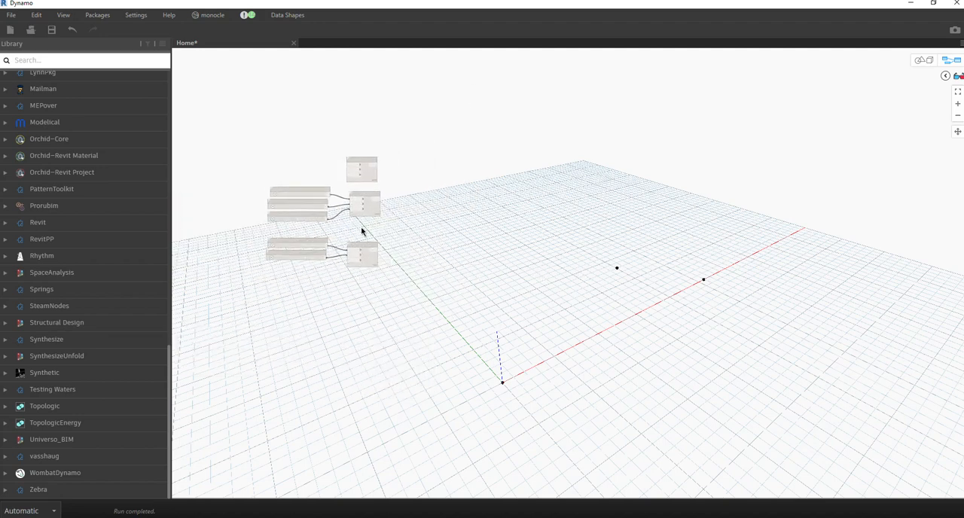
left_click(381, 205)
left_click_drag(381, 202, 378, 204)
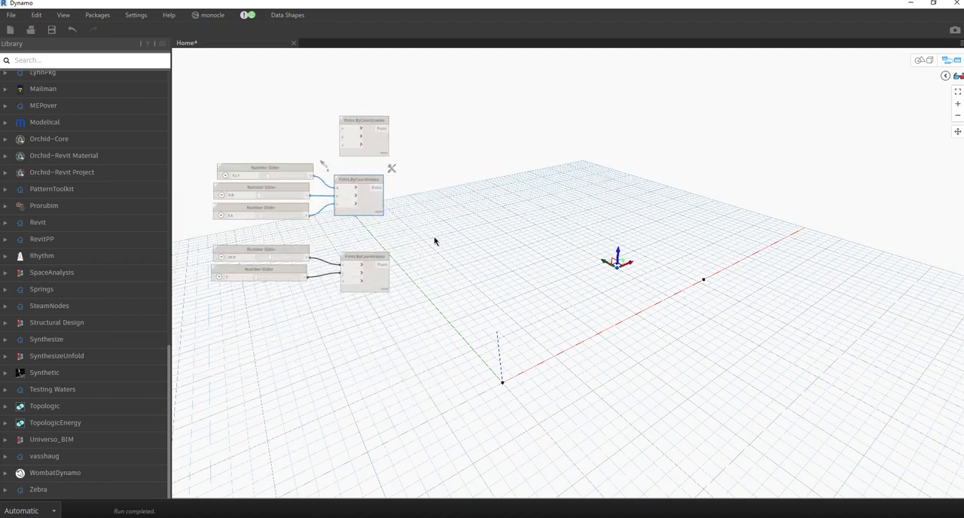
Add a Code Block beside the point nodes containing the list x = [l1,l2,l3];.
double_click(442, 218)
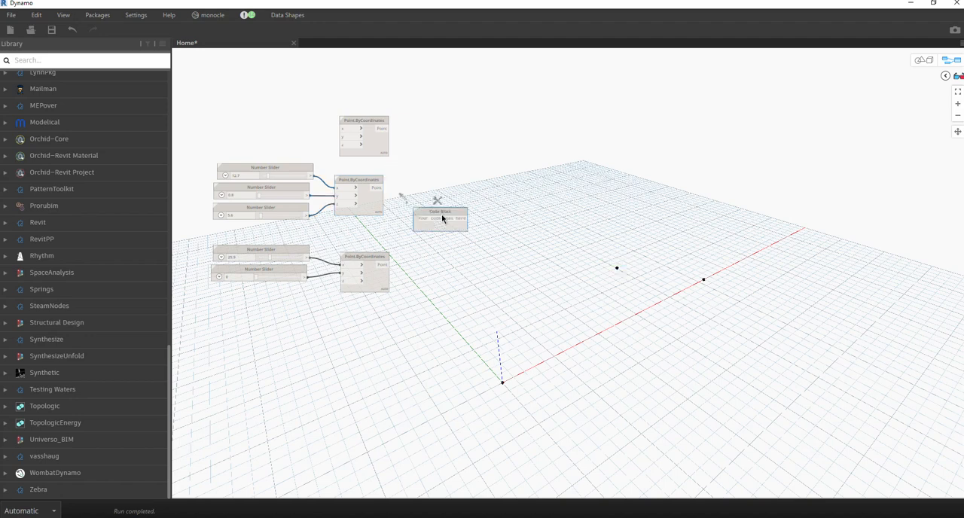
left_click_drag(452, 217, 471, 212)
scroll(479, 202, "up", 2)
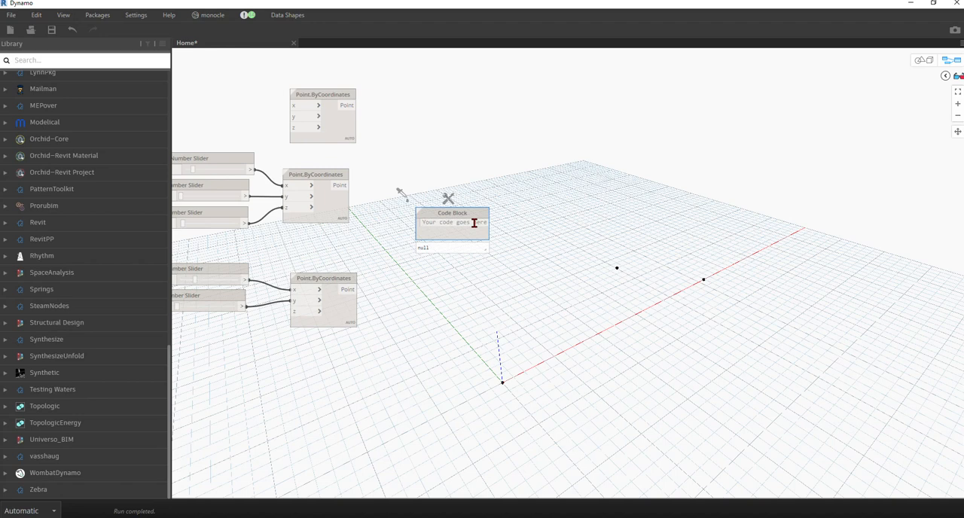
type("x =")
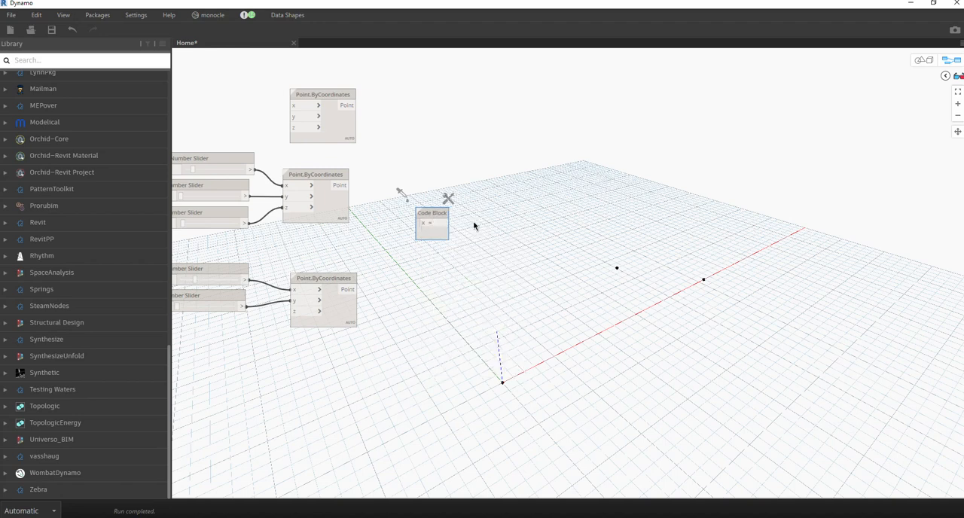
type(" [l1,l2,l3")
key("BackSpace")
type("]")
left_click(543, 246)
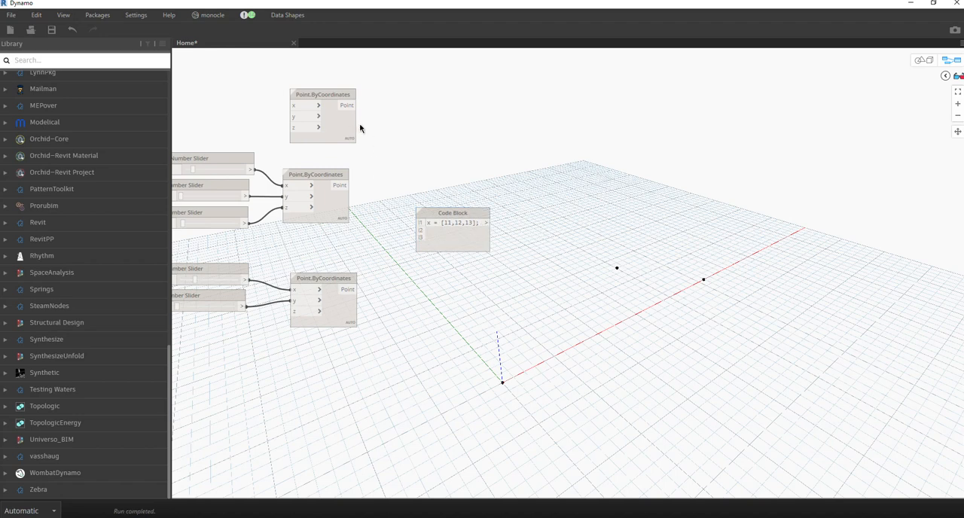
Connect the three Point outputs to the l1, l2 and l3 inputs of the Code Block and reposition the block.
left_click_drag(349, 105, 419, 223)
left_click(412, 228)
left_click(419, 230)
left_click(349, 186)
left_click(357, 290)
left_click(420, 238)
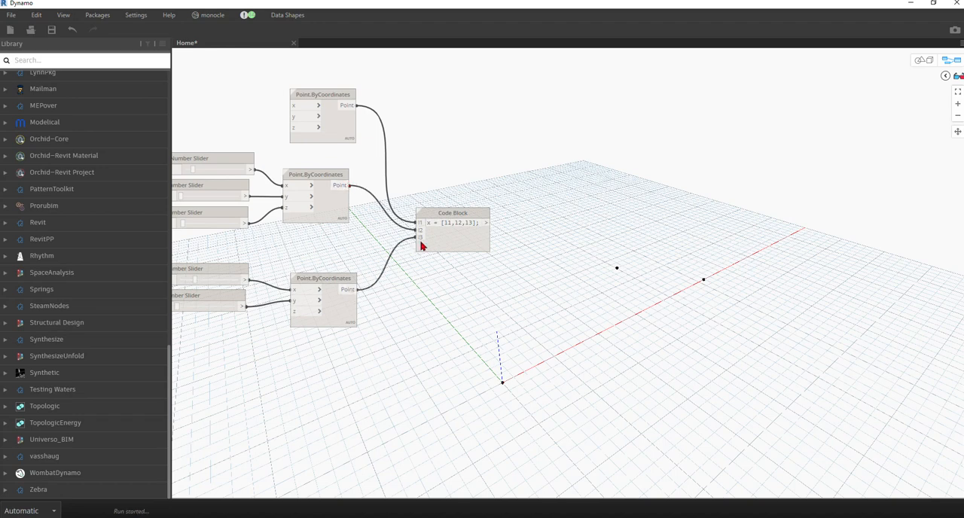
left_click_drag(478, 242, 504, 238)
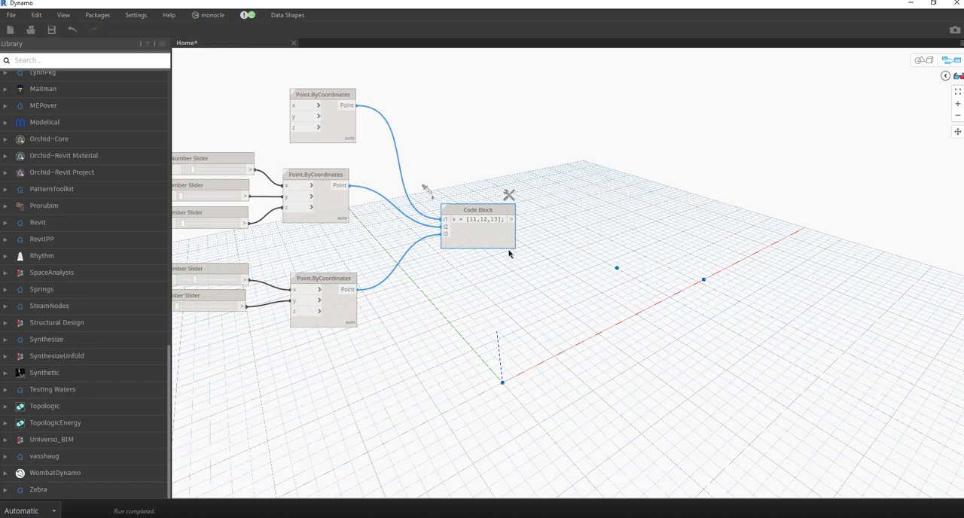
left_click_drag(507, 238, 491, 244)
middle_click_drag(510, 239, 449, 211)
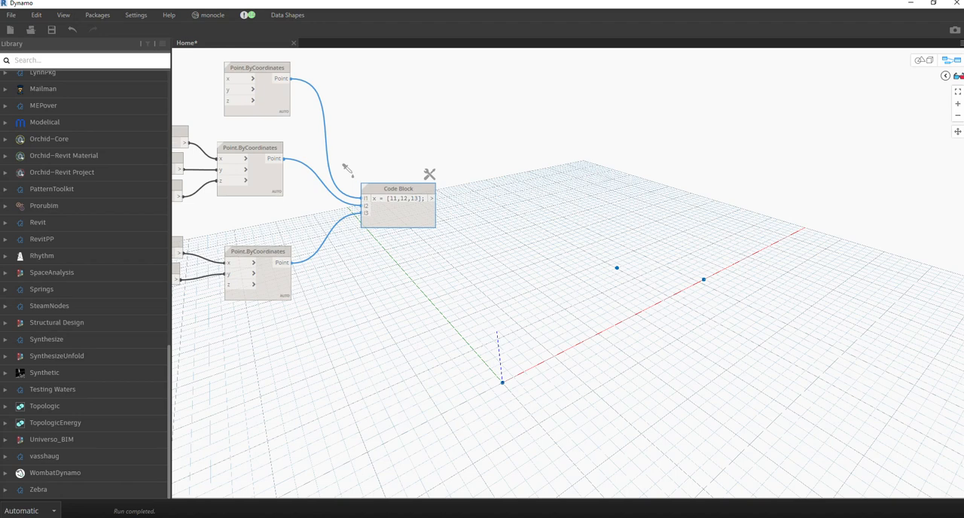
Add a NurbsCurve.ByPoints (points) node beside the Code Block and feed the Code Block's list into its points input.
right_click(542, 211)
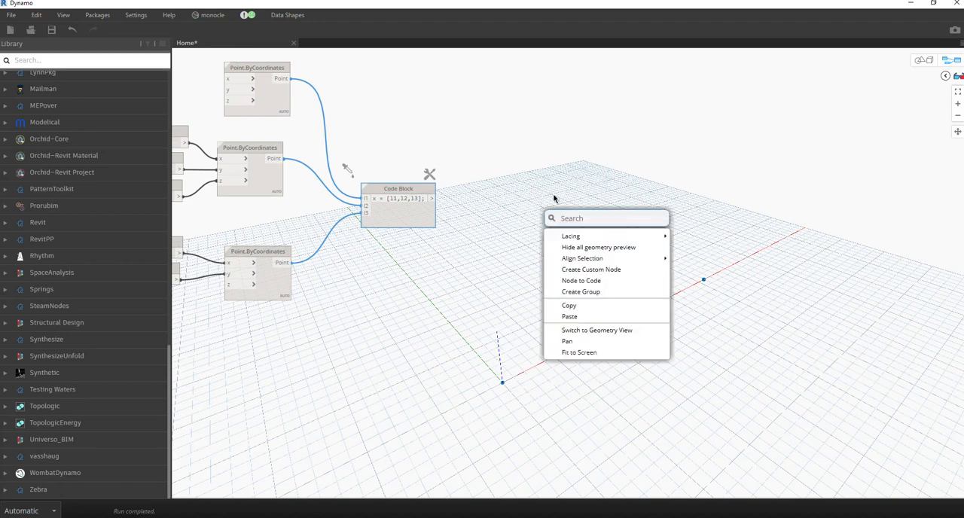
type("nurb")
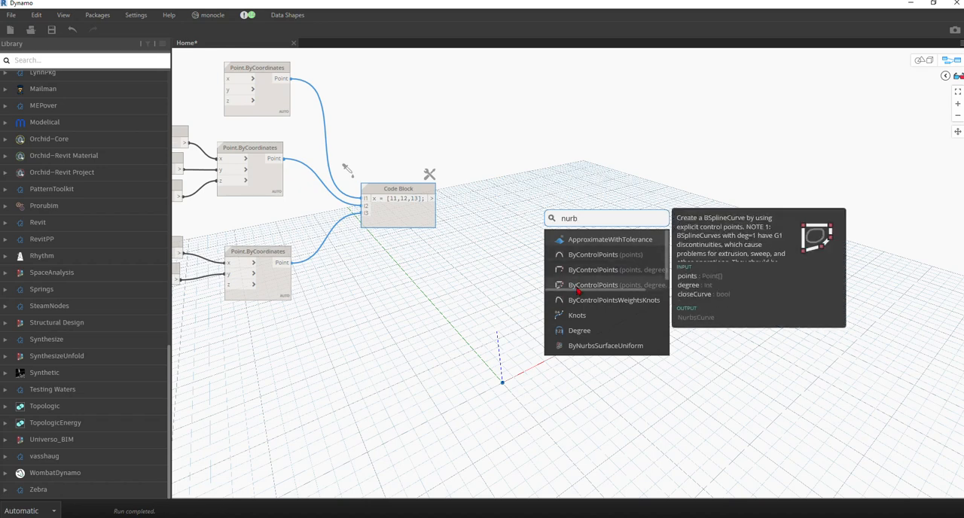
scroll(592, 296, "down", 3)
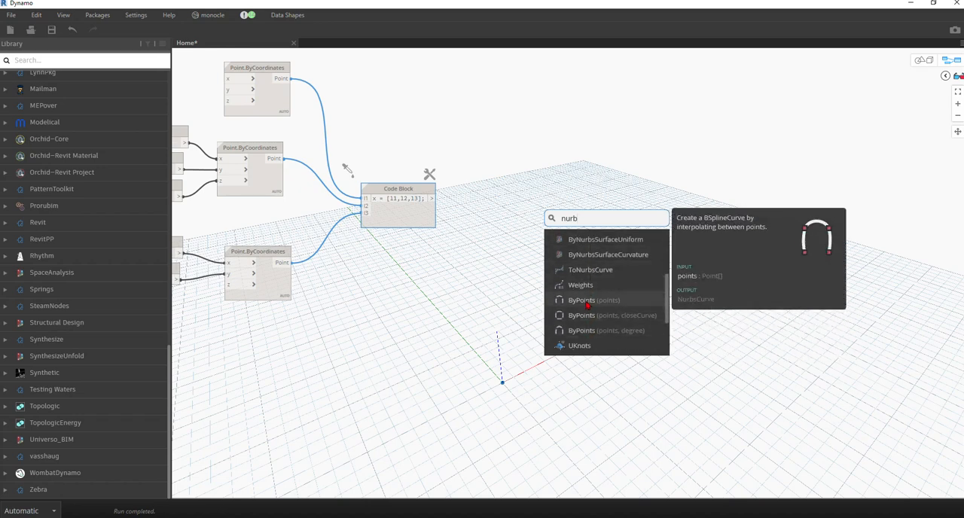
left_click(587, 303)
left_click_drag(611, 305, 528, 195)
left_click_drag(431, 200, 503, 206)
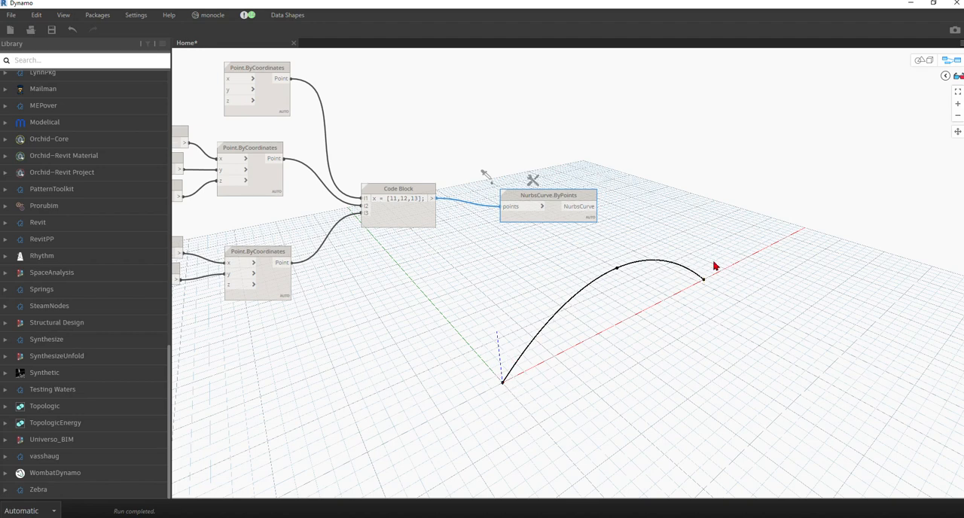
left_click_drag(560, 214, 525, 211)
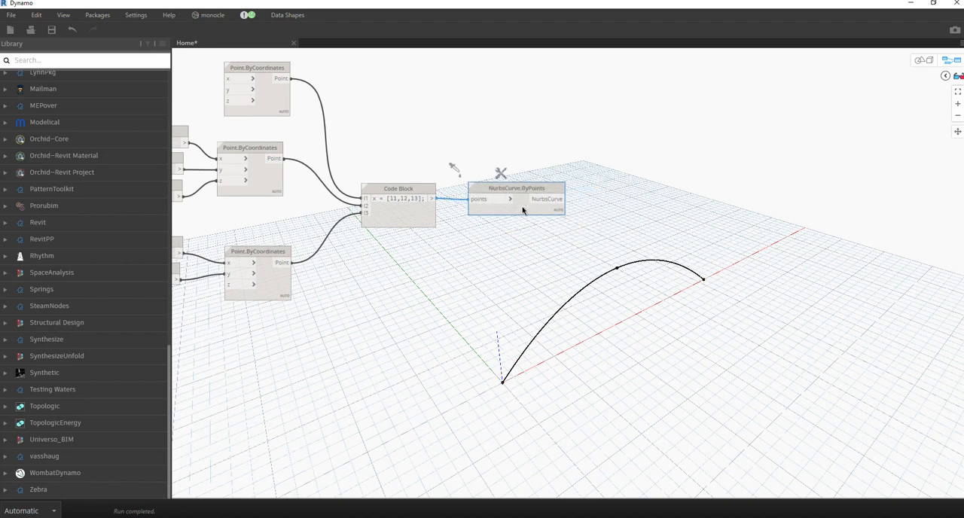
Duplicate the entire curve node group and place the copy directly below the original.
scroll(452, 228, "down", 1)
scroll(519, 254, "down", 1)
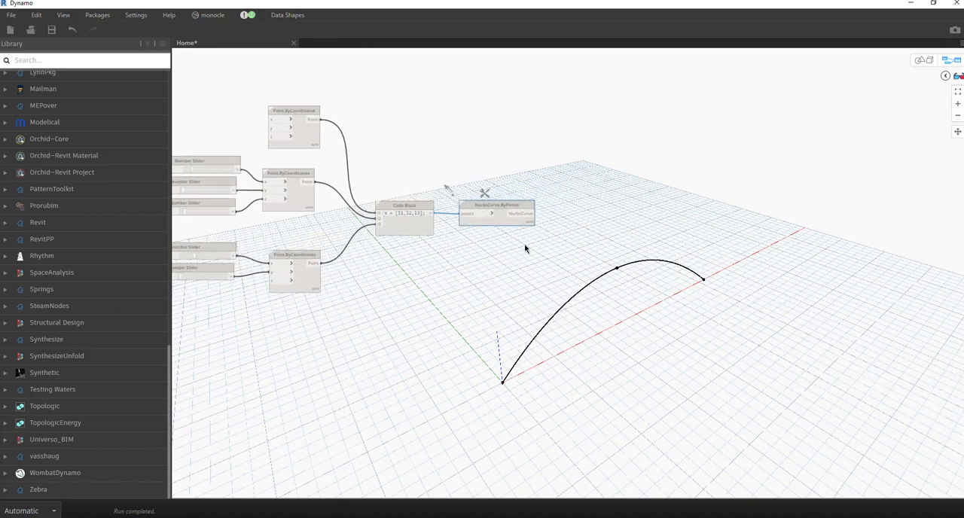
middle_click_drag(455, 278, 376, 294)
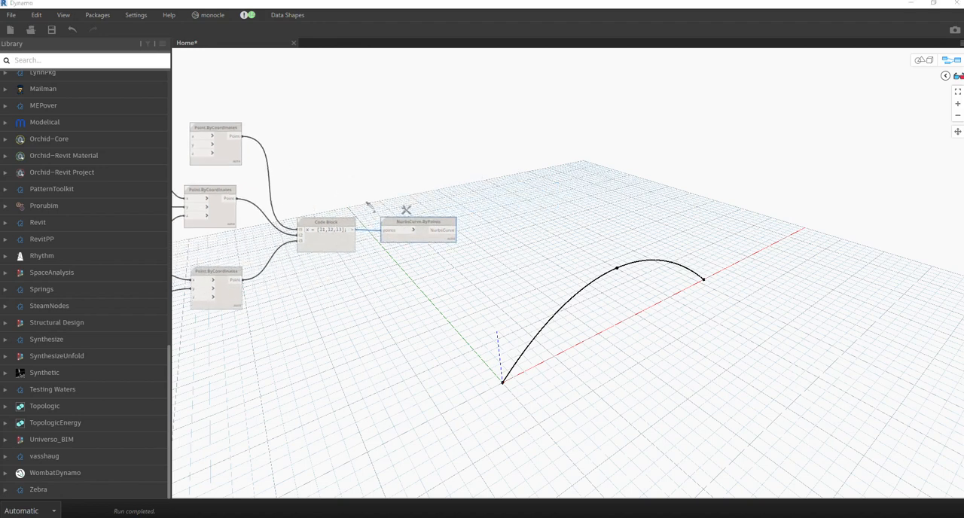
middle_click_drag(360, 267, 625, 210)
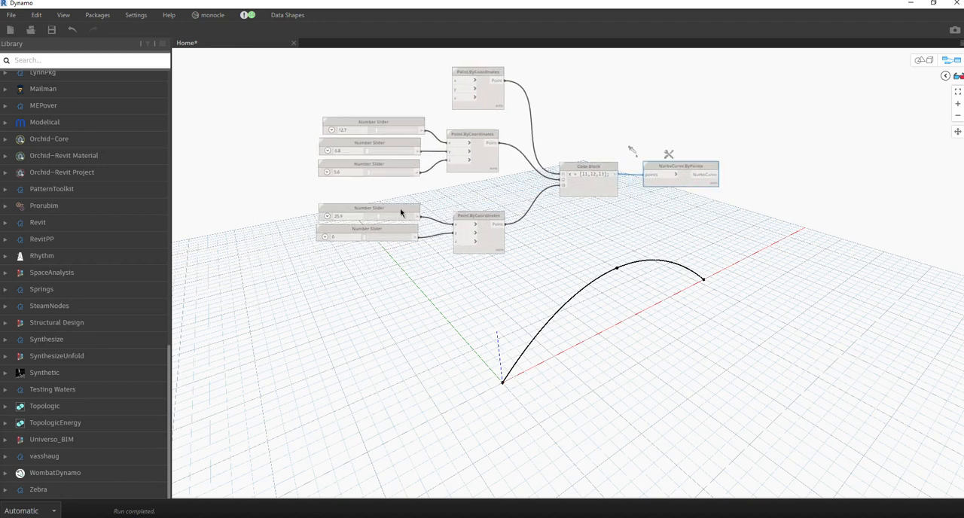
middle_click_drag(383, 161, 400, 176)
scroll(400, 178, "down", 5)
scroll(422, 188, "up", 5)
scroll(501, 215, "down", 6)
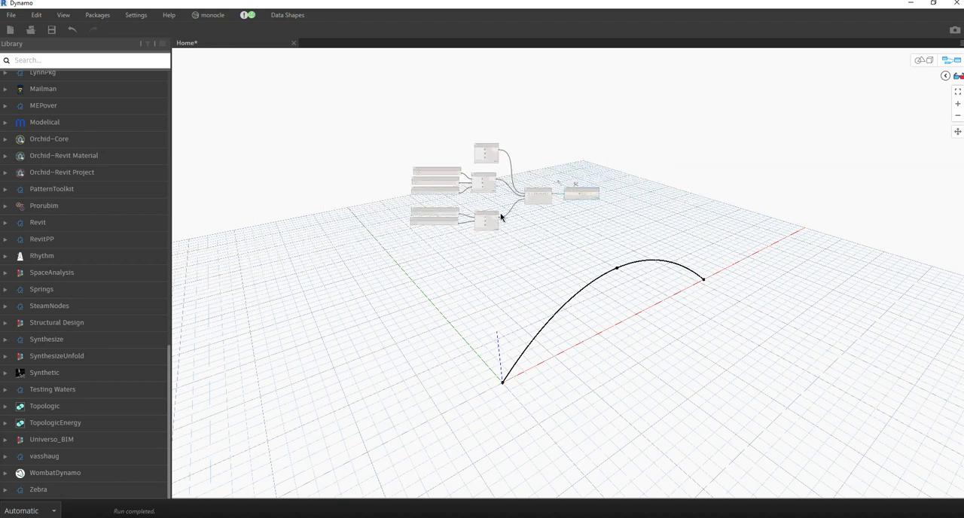
middle_click_drag(508, 237, 424, 187)
scroll(424, 188, "up", 6)
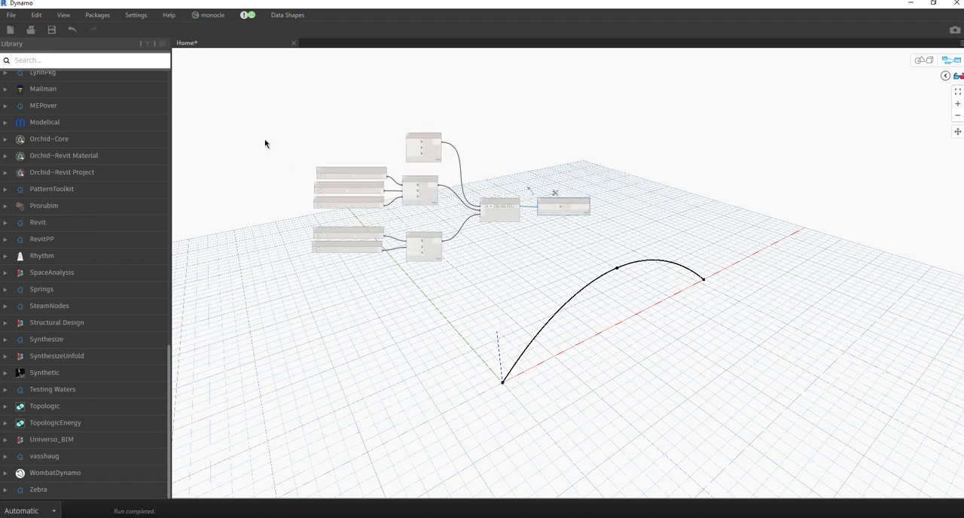
scroll(321, 194, "up", 3)
scroll(346, 155, "down", 3)
left_click_drag(269, 113, 647, 275)
left_click_drag(648, 275, 647, 277)
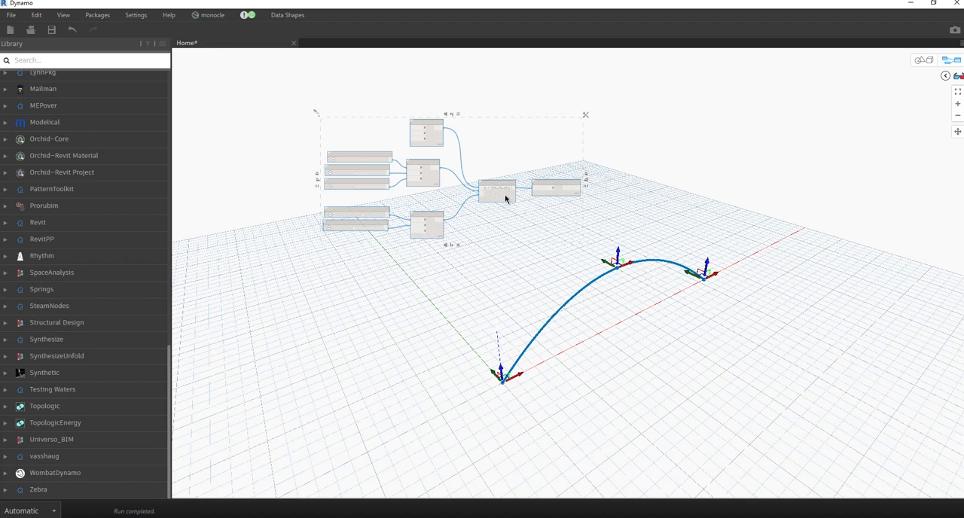
key("ctrl+v")
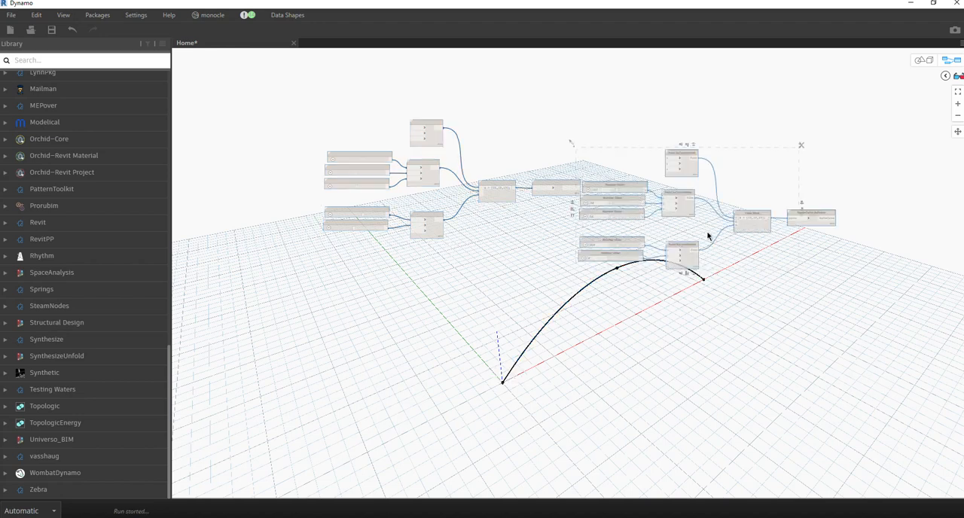
left_click_drag(761, 230, 504, 414)
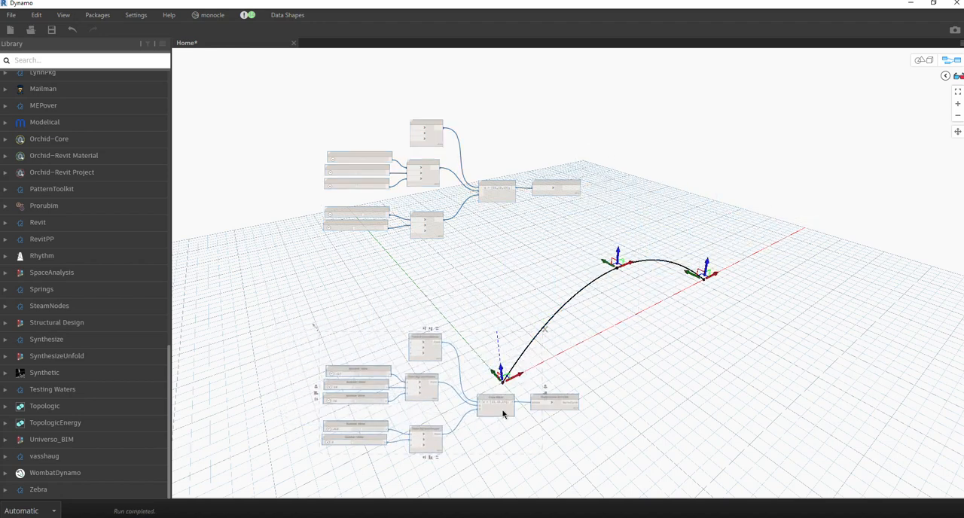
middle_click_drag(616, 320, 648, 254)
left_click(571, 460)
Duplicate the 12.7 Number Slider in the copied group and place it above, beside the top Point.ByCoordinates node.
scroll(370, 293, "up", 3)
scroll(370, 293, "up", 3)
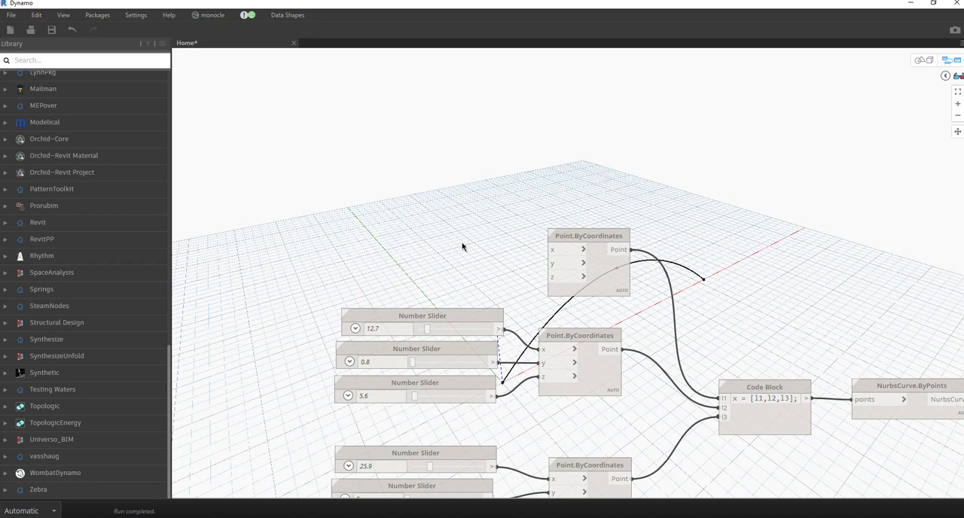
middle_click_drag(464, 248, 481, 198)
left_click(478, 265)
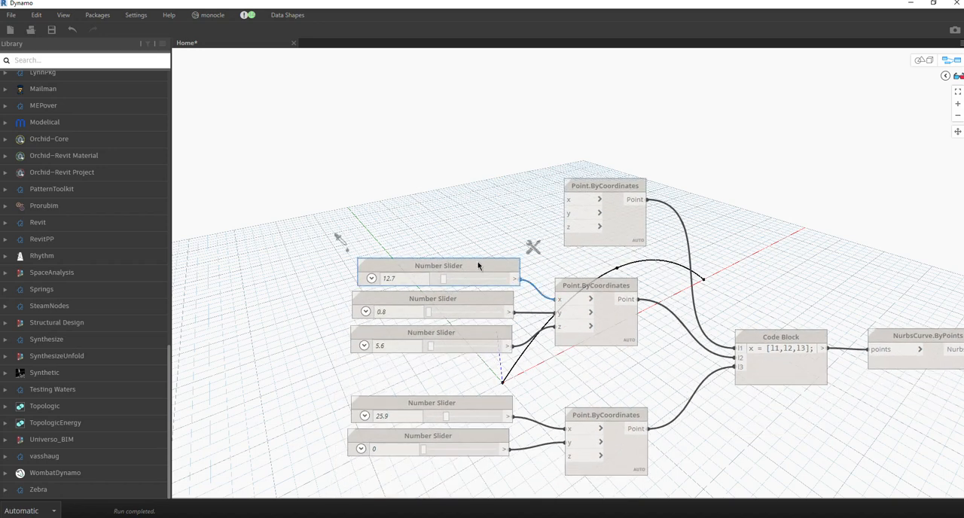
key("ctrl+v")
left_click_drag(607, 278, 405, 175)
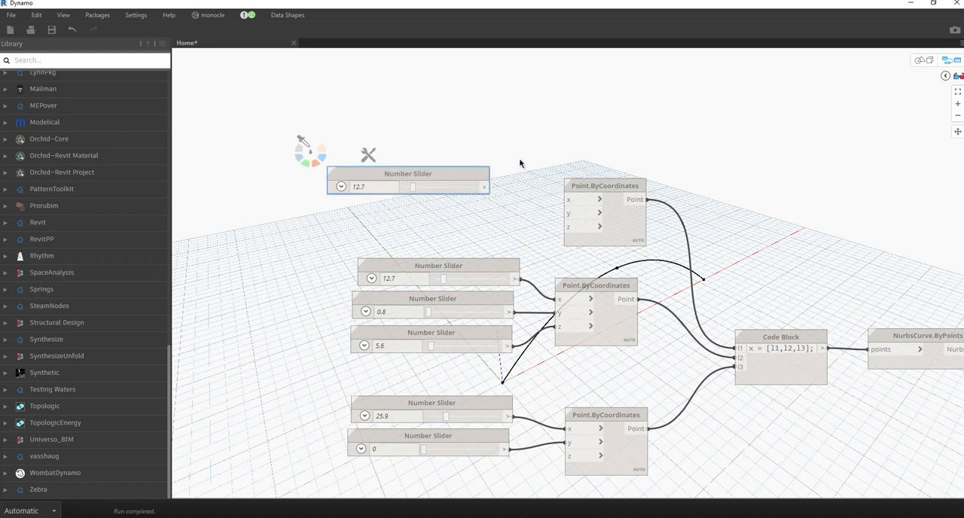
Duplicate the topmost 12.7 Number Slider and place the copy directly below it.
left_click(628, 213)
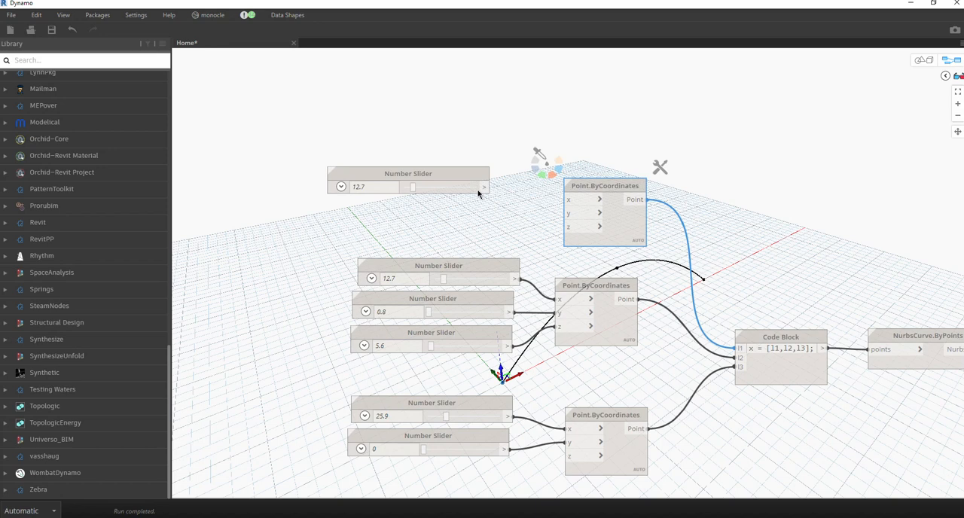
left_click(459, 174)
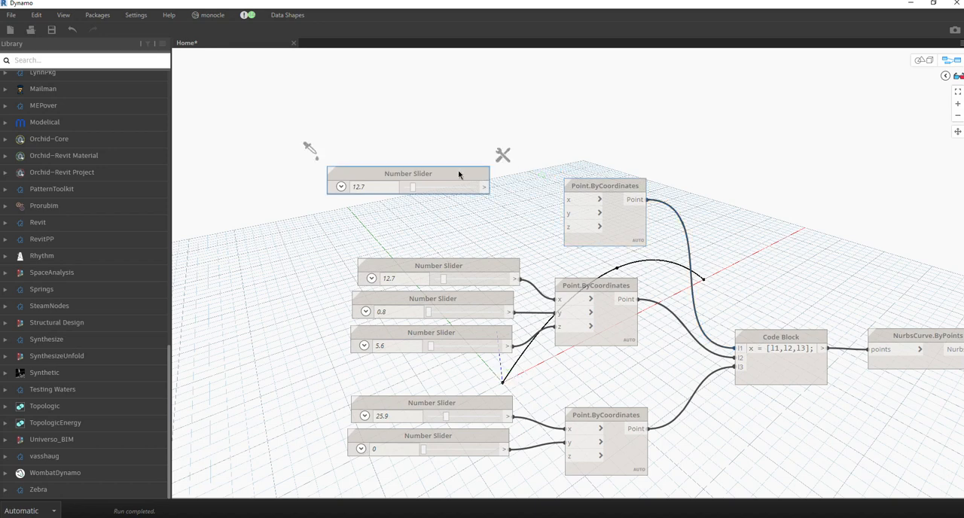
key("ctrl+c")
key("ctrl+v")
left_click_drag(596, 192, 412, 217)
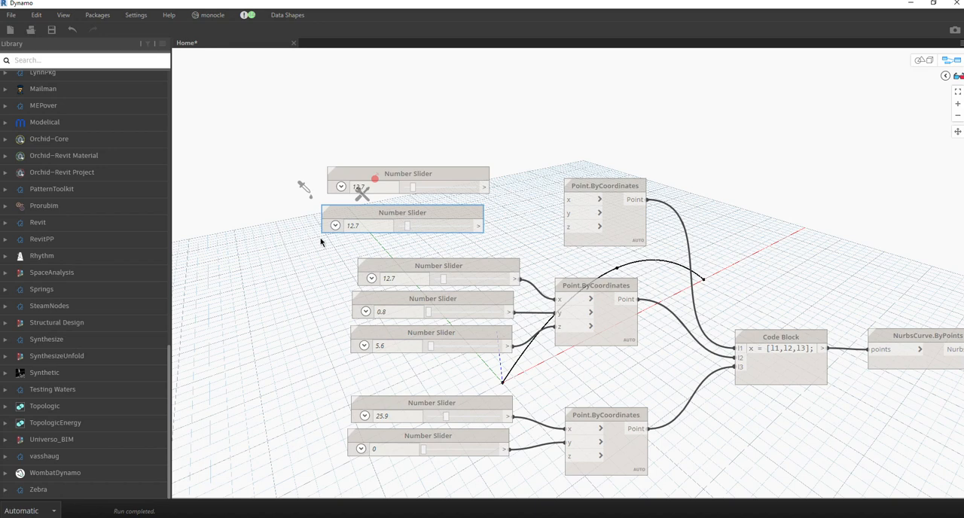
Set the lower of the two top Number Sliders to -1.6 and the upper one to -2.
double_click(367, 226)
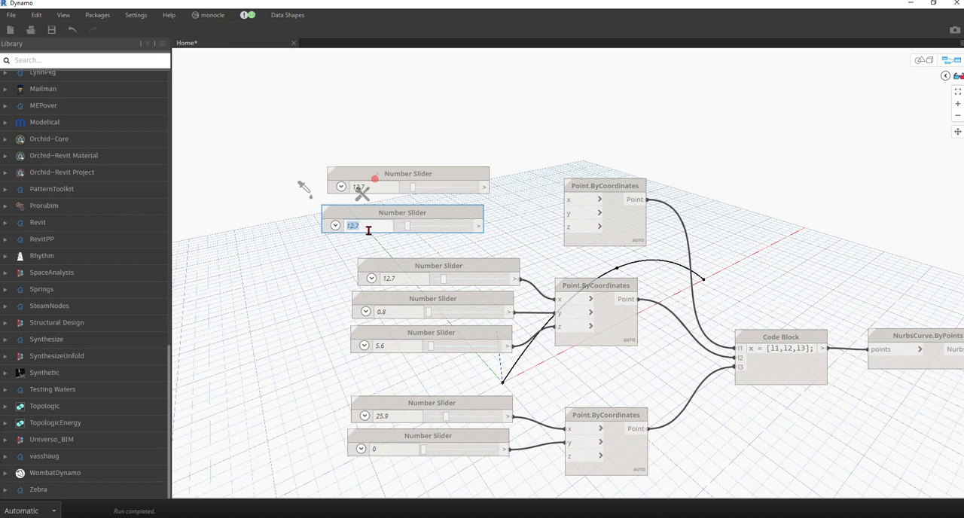
key("BackSpace")
type("-1.6")
key("Return")
double_click(382, 186)
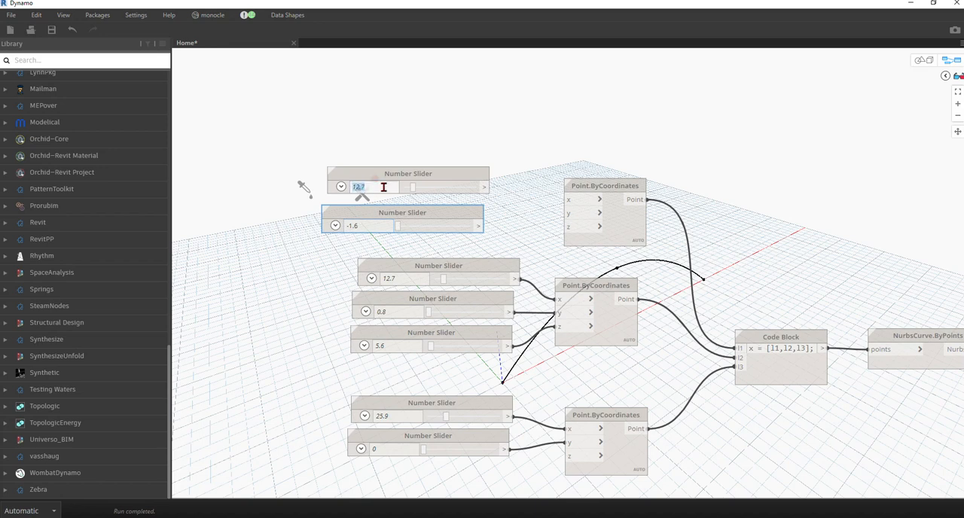
key("BackSpace")
key("Return")
left_click(432, 125)
Connect the -2 slider to the x input and the -1.6 slider to the y input of the top Point.ByCoordinates node.
left_click(487, 187)
left_click(565, 201)
middle_click_drag(540, 231, 475, 235)
left_click(412, 230)
left_click(504, 218)
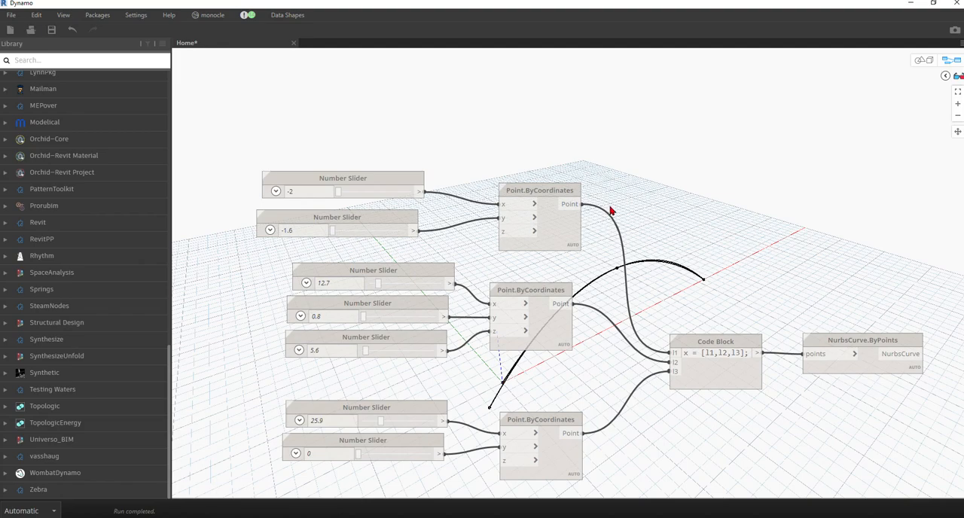
Set the middle point's y slider to -7 and its z slider to 6.6 in the copied curve group.
middle_click_drag(611, 211, 545, 299)
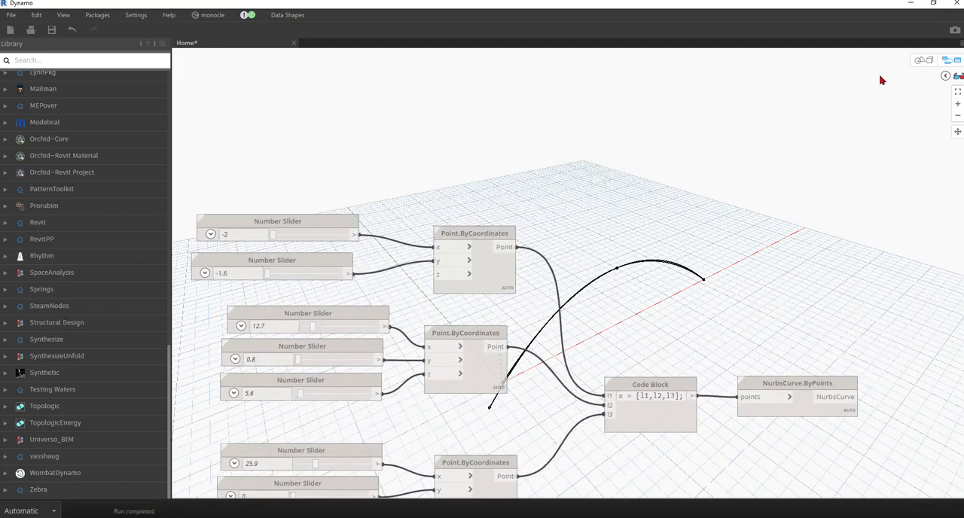
left_click(933, 66)
right_click_drag(680, 274, 783, 264)
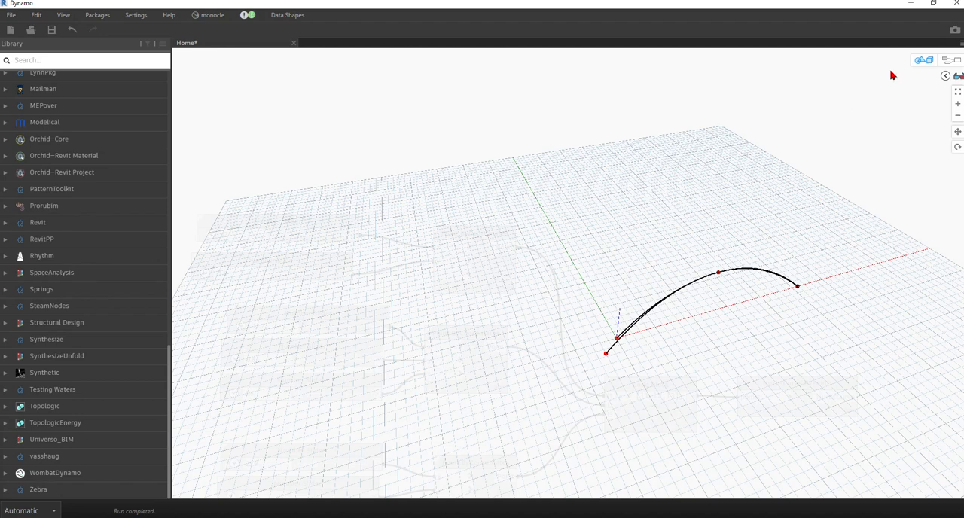
left_click(928, 60)
middle_click_drag(510, 224, 584, 90)
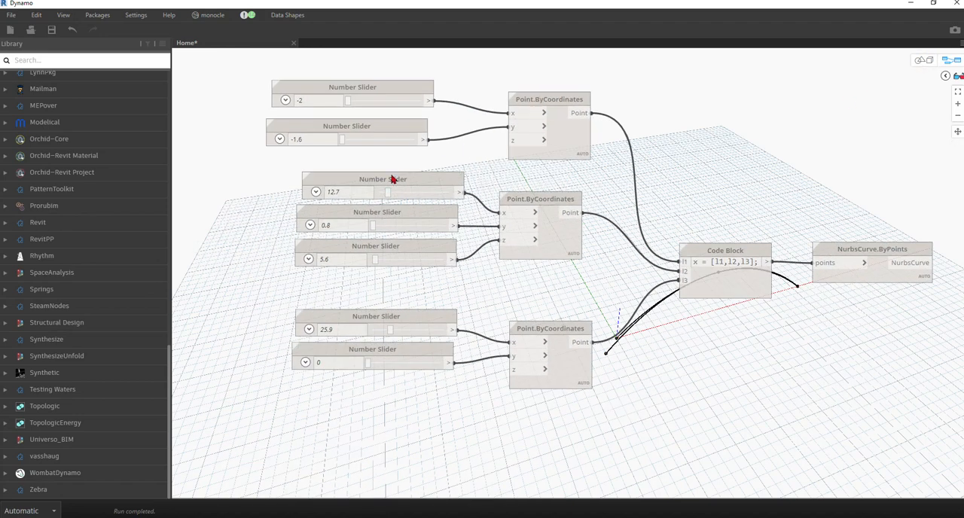
left_click(351, 192)
left_click(341, 225)
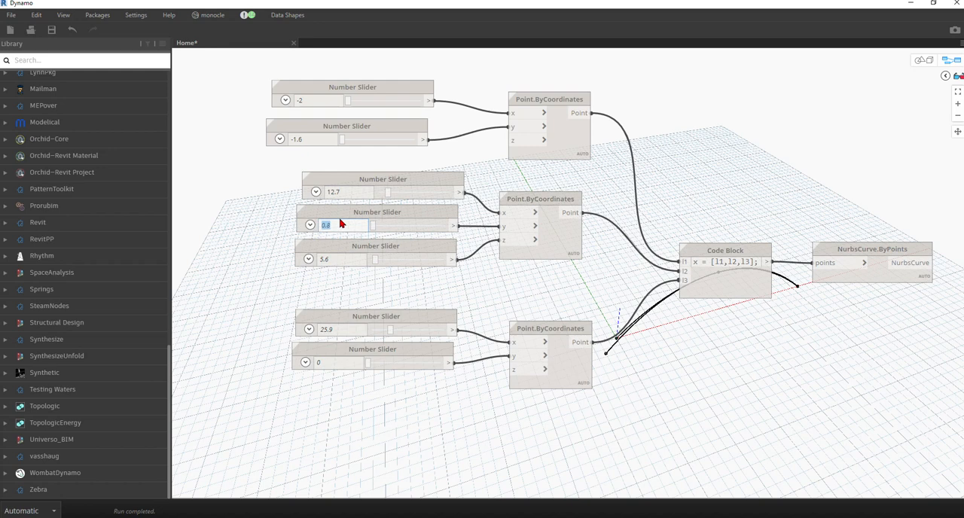
type("7")
key("Return")
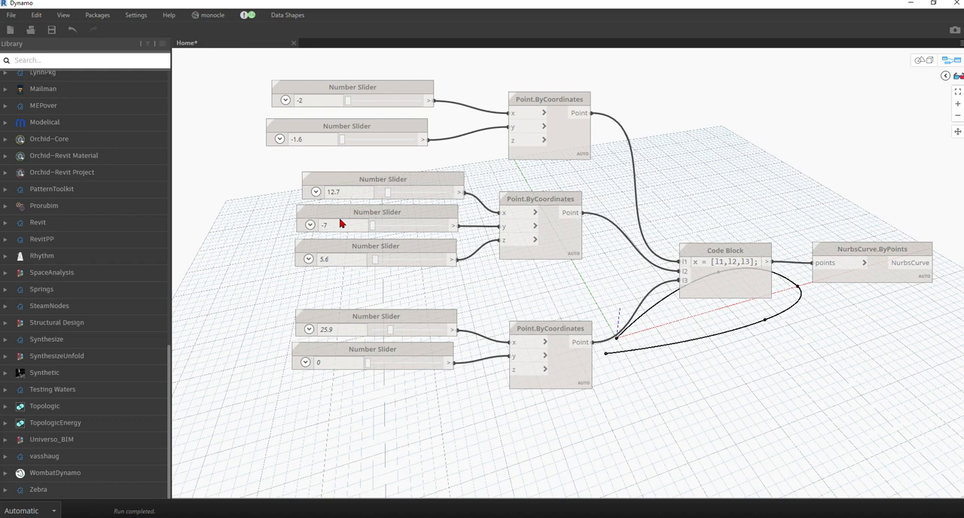
double_click(336, 260)
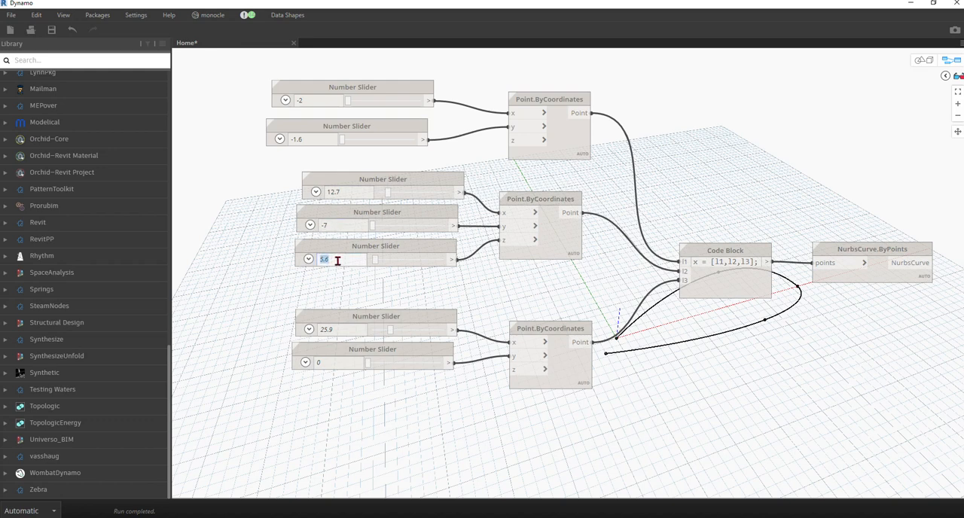
type("6")
key("Return")
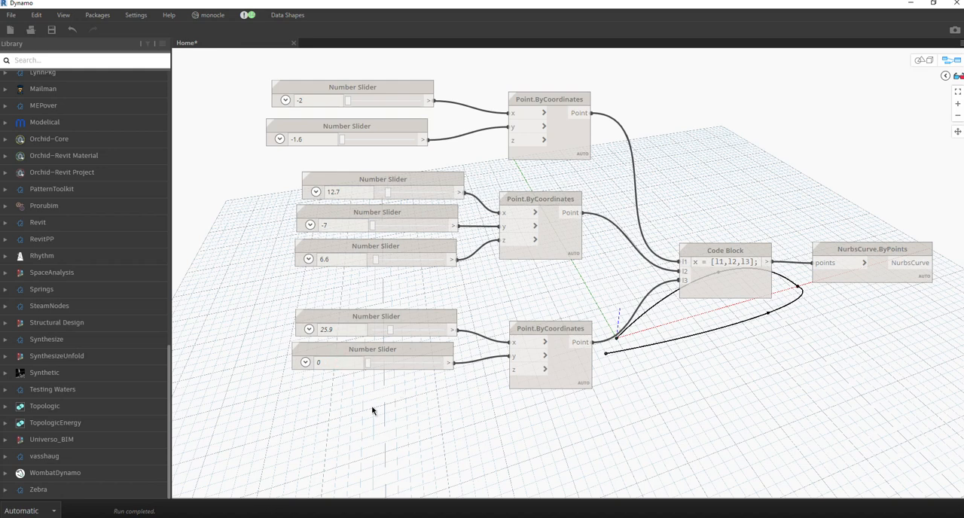
Feed the -1.6 slider into the bottom Point.ByCoordinates node's y input as well, and delete the unused 0 slider.
middle_click_drag(373, 407, 350, 399)
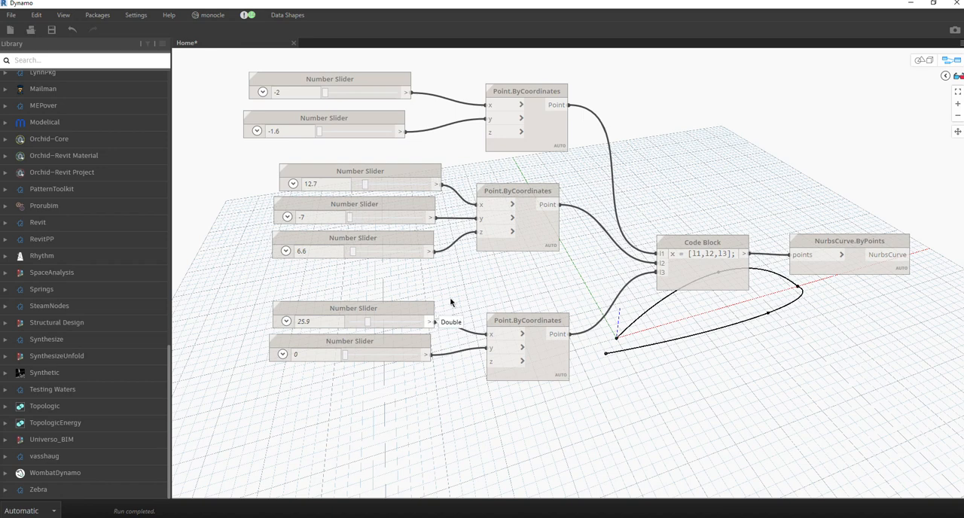
mouse_move(375, 117)
left_mouse_down()
mouse_move(385, 112)
mouse_move(372, 112)
left_mouse_up()
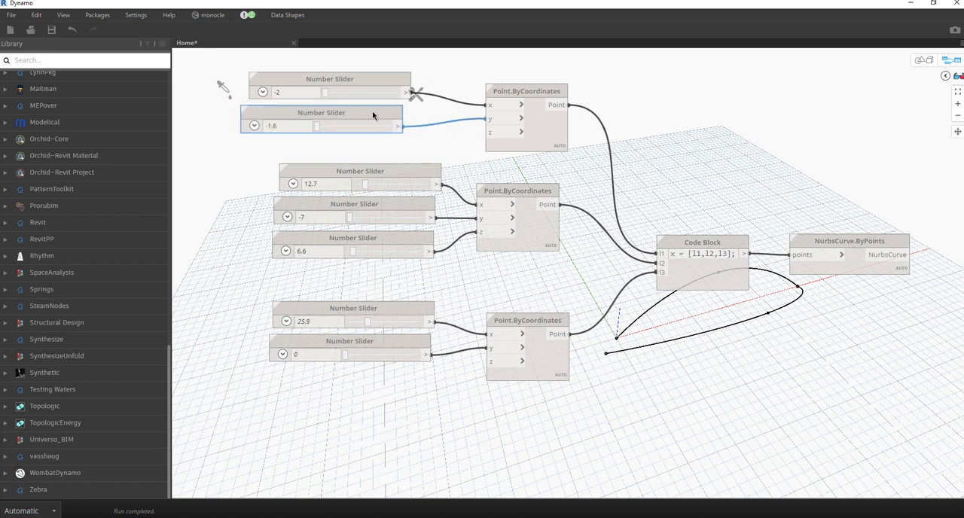
left_click(398, 127)
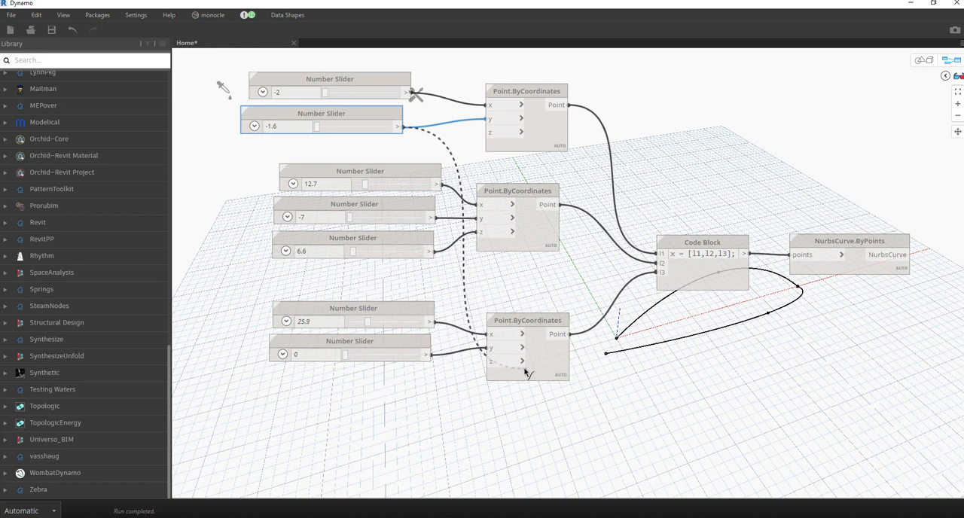
left_click(490, 348)
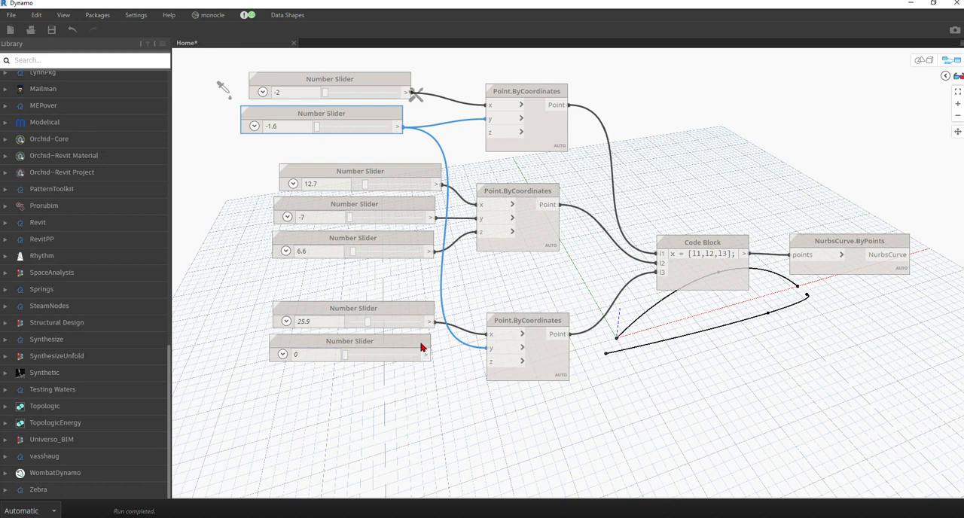
left_click_drag(421, 344, 414, 351)
key("Delete")
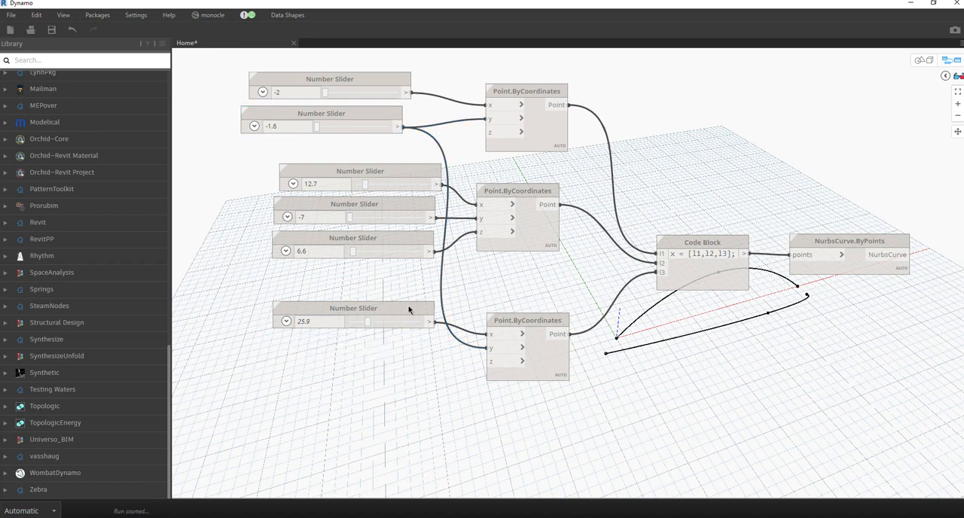
Move the bottom point's x slider down beside its Point.ByCoordinates node and set it to 28.
left_click_drag(409, 309, 388, 364)
left_click(539, 371)
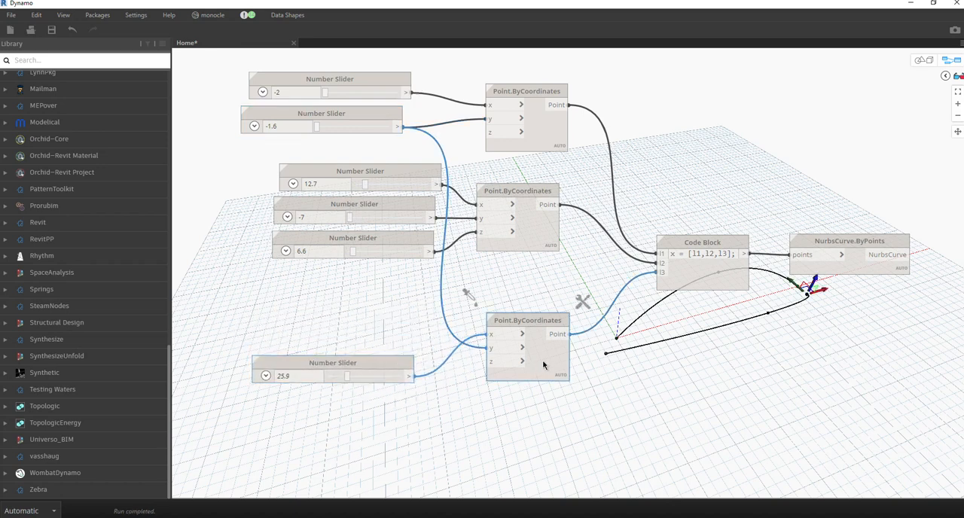
left_click(297, 376)
type("28")
key("Return")
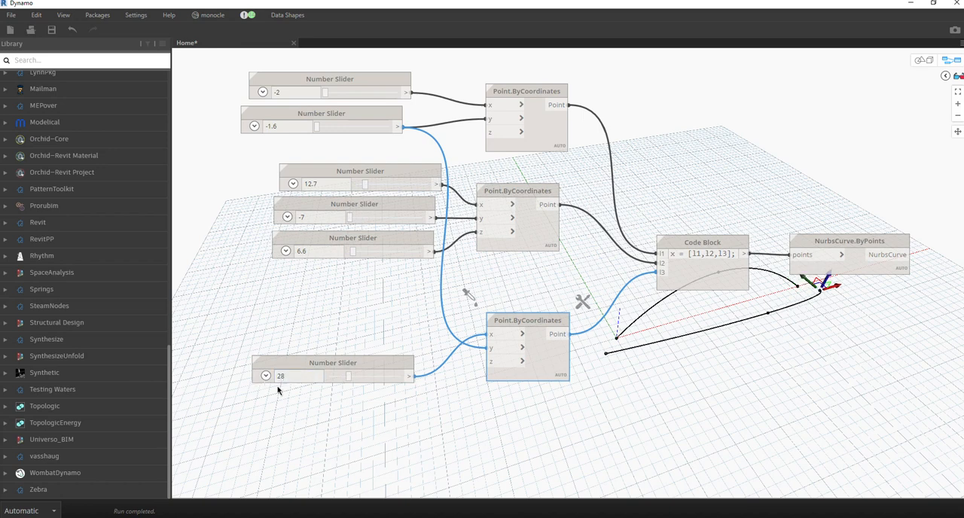
left_click(633, 431)
Examine the two NURBS curves from another angle in the 3D preview, alongside both node groups.
middle_click_drag(692, 369, 303, 353)
scroll(536, 281, "down", 3)
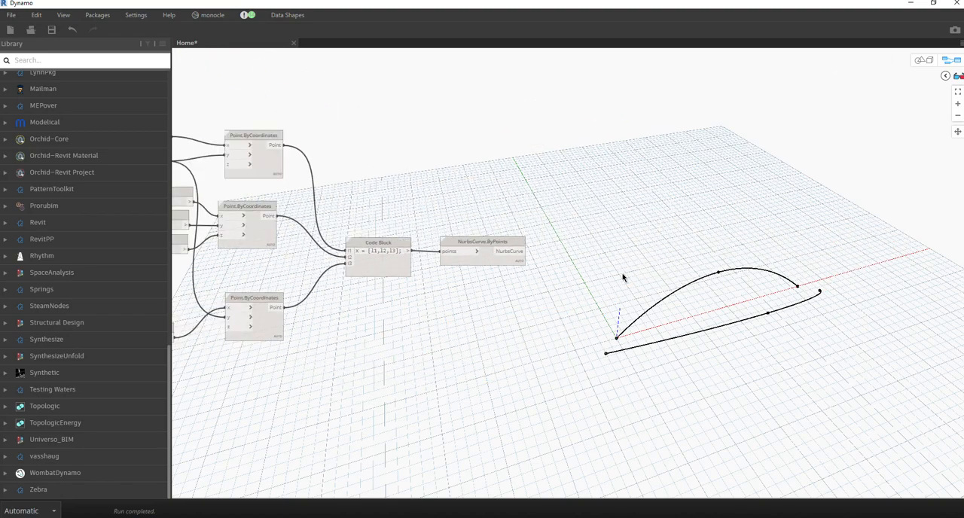
left_click(919, 60)
scroll(673, 329, "up", 2)
right_click_drag(667, 336, 798, 249)
left_click(930, 63)
scroll(526, 225, "down", 4)
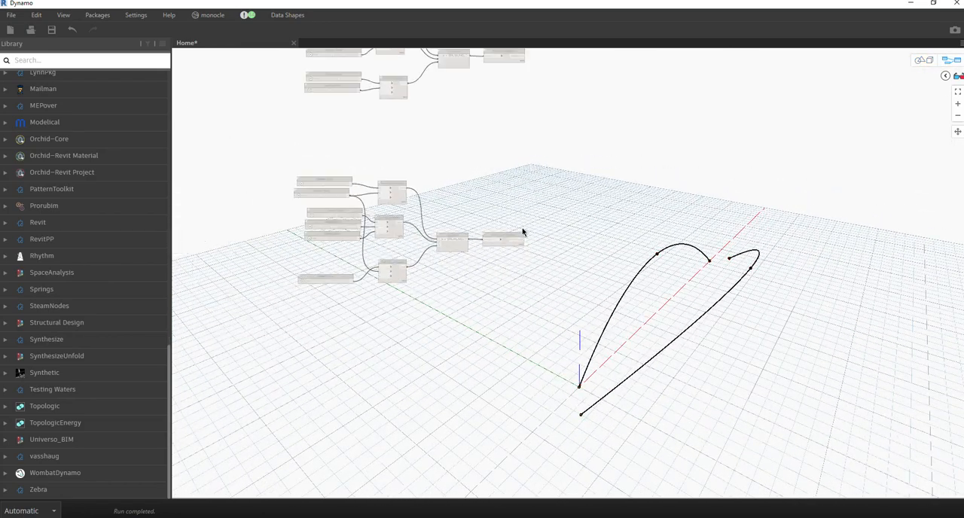
middle_click_drag(495, 265, 416, 345)
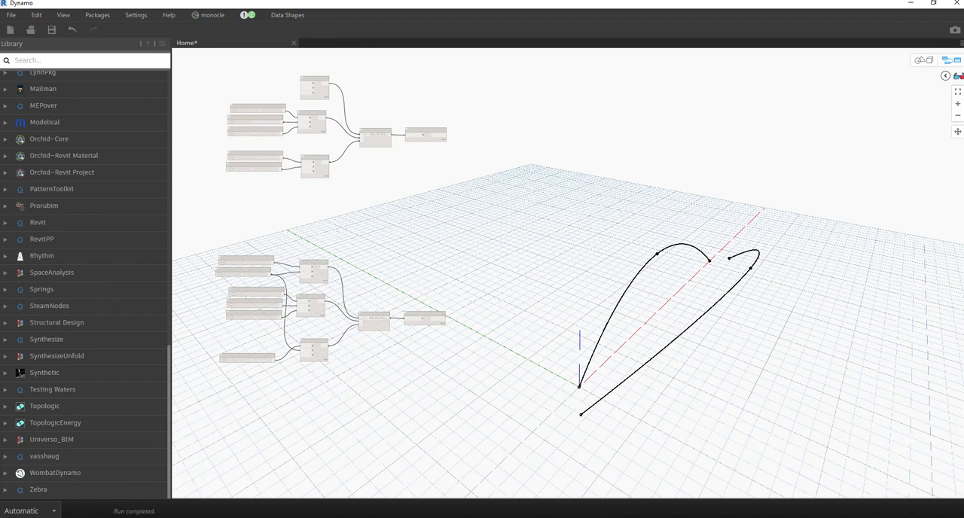
middle_click_drag(544, 228, 499, 268)
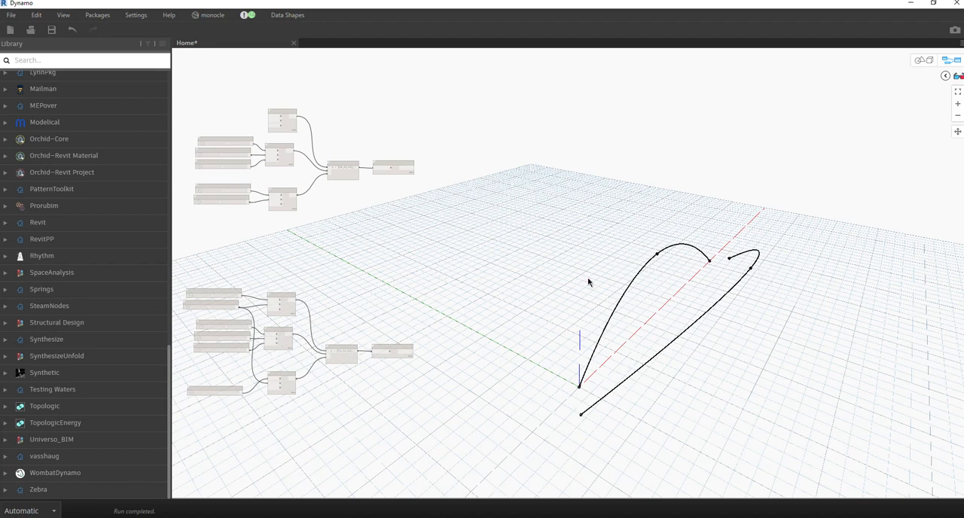
Add a Code Block between the two curve groups containing x = [l1,l2];.
scroll(388, 226, "up", 1)
scroll(477, 294, "up", 1)
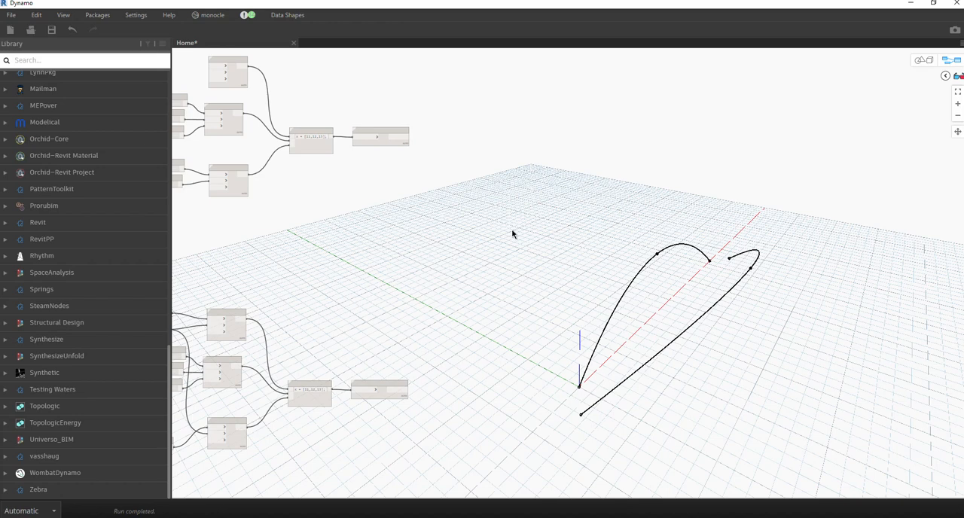
double_click(442, 255)
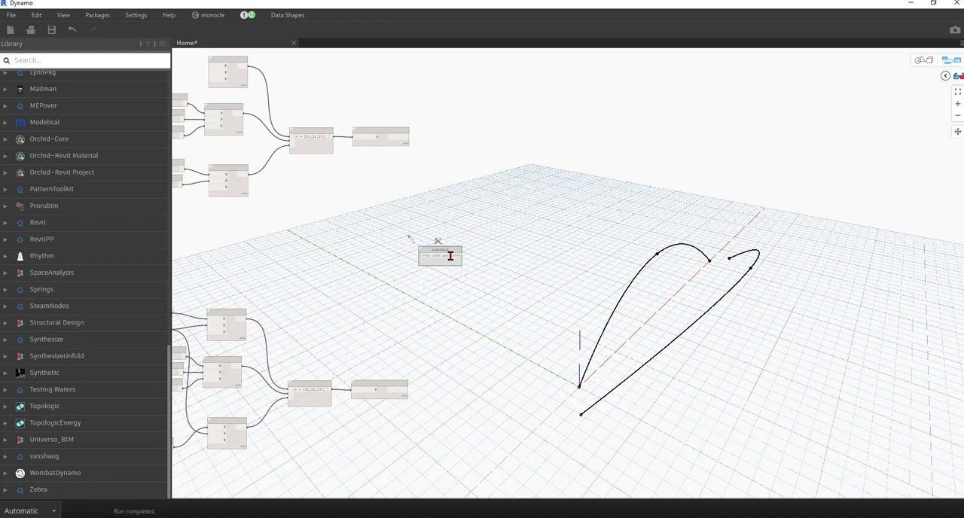
type("x =")
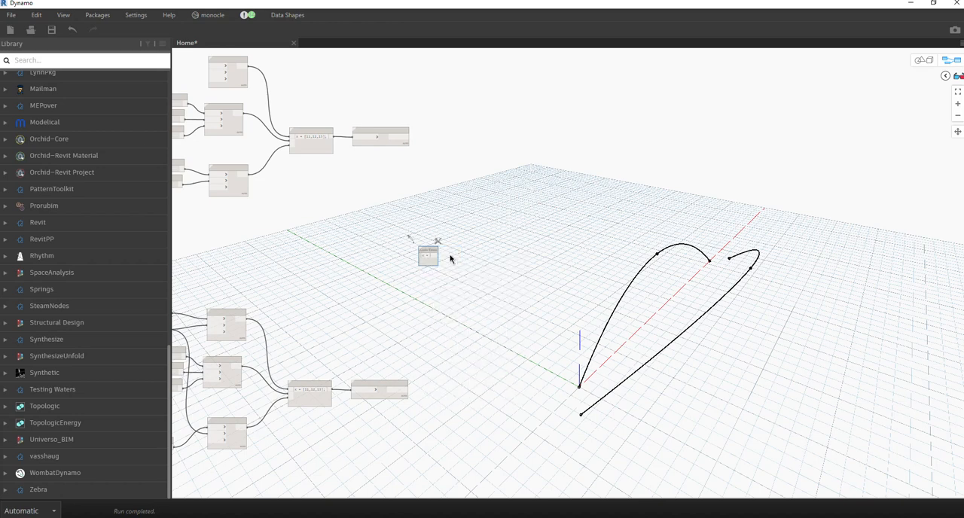
scroll(444, 264, "up", 5)
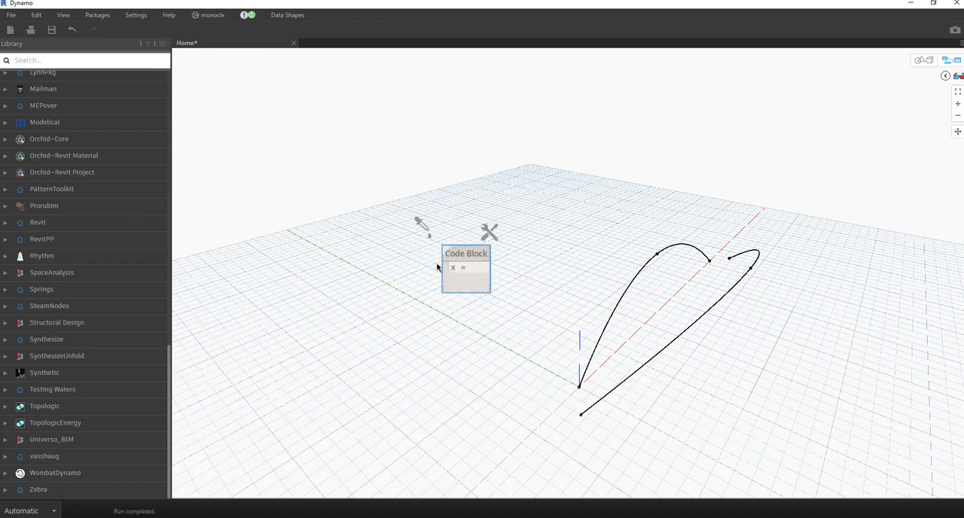
type("[")
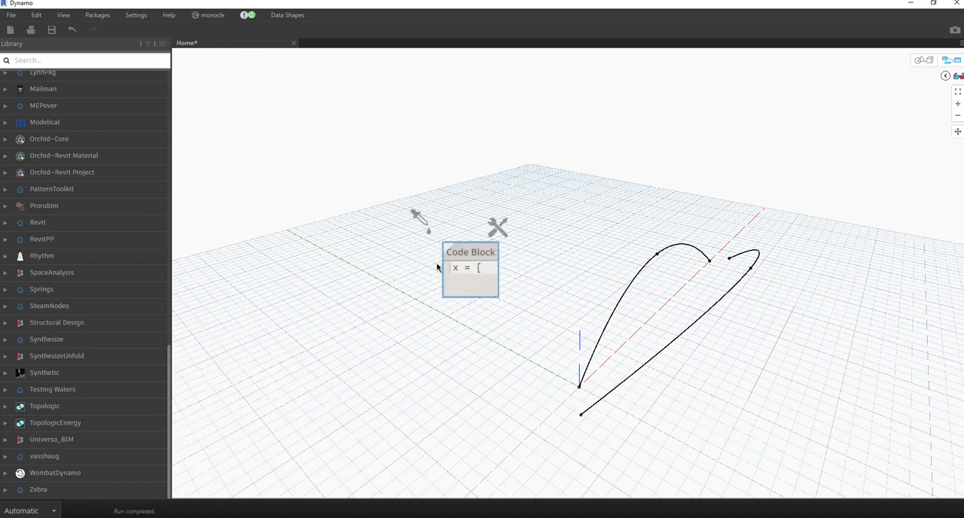
type("11,12")
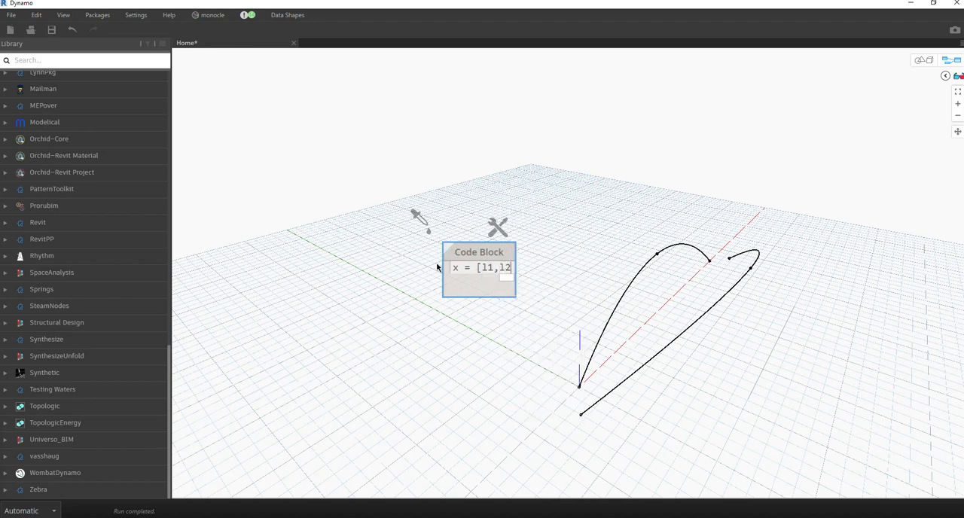
type("]")
left_click(645, 222)
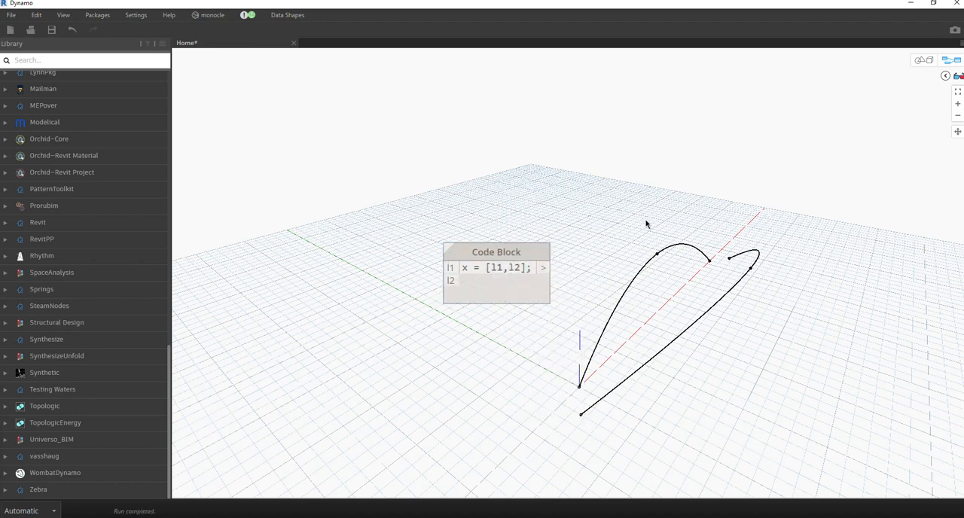
Connect the two NurbsCurve outputs to the new Code Block's l1 and l2 inputs and shift the block slightly sideways.
scroll(645, 221, "down", 5)
scroll(564, 141, "up", 2)
left_click(536, 103)
left_click(566, 295)
middle_click_drag(518, 492, 498, 410)
left_click(518, 436)
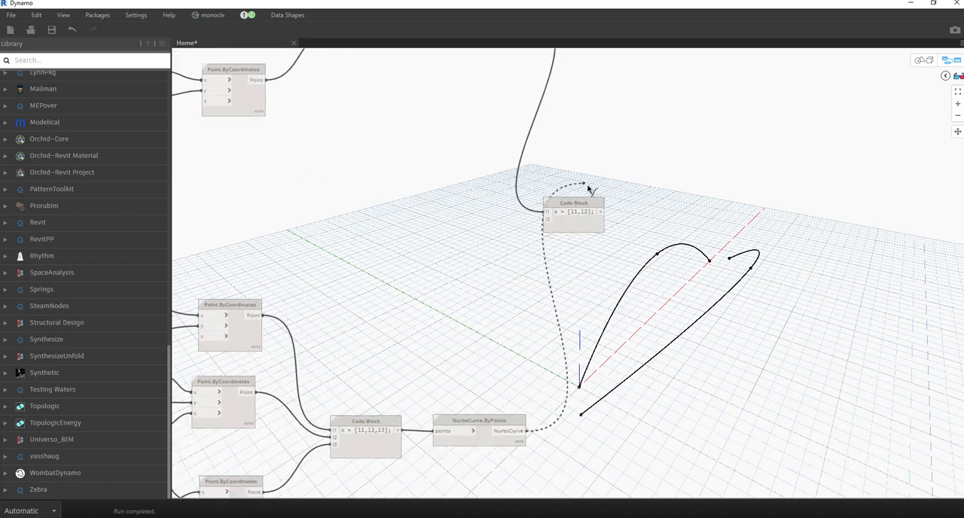
left_click(547, 219)
left_click(595, 226)
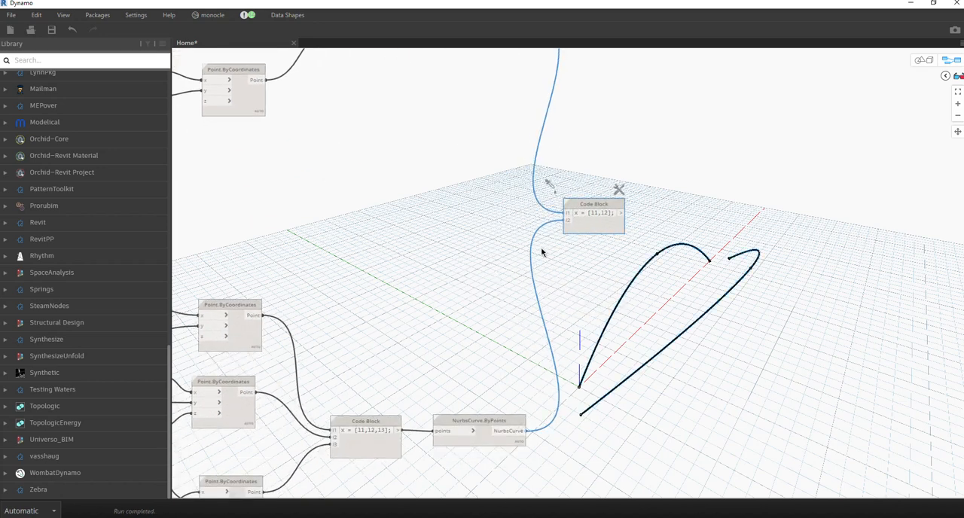
scroll(570, 241, "down", 3)
scroll(501, 237, "up", 5)
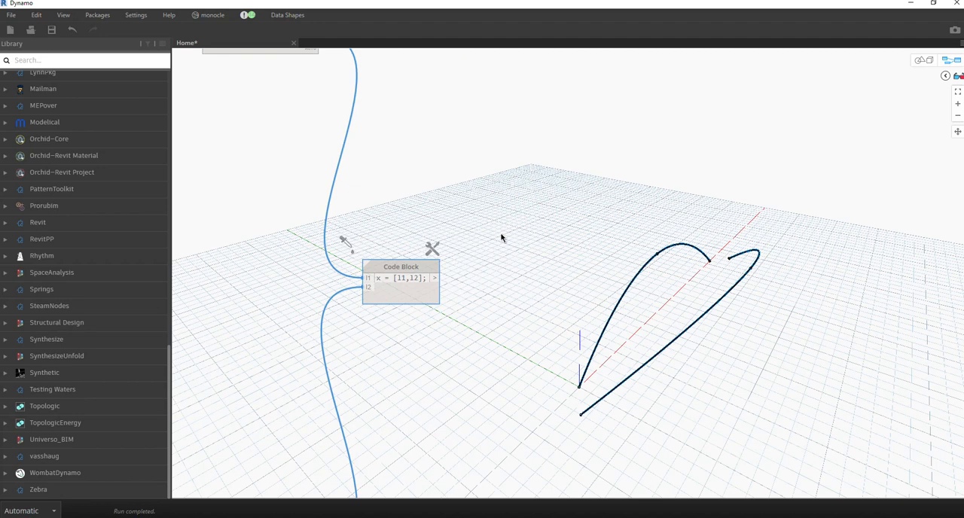
key("ctrl+2")
left_click_drag(579, 386, 581, 413)
left_click_drag(595, 349, 610, 377)
left_click_drag(693, 249, 744, 253)
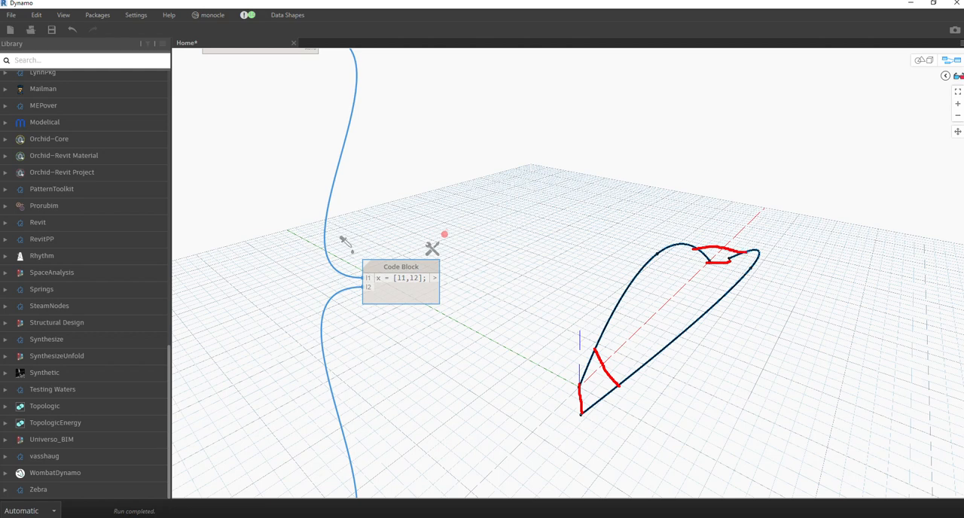
left_click_drag(668, 246, 744, 278)
left_click_drag(647, 269, 701, 305)
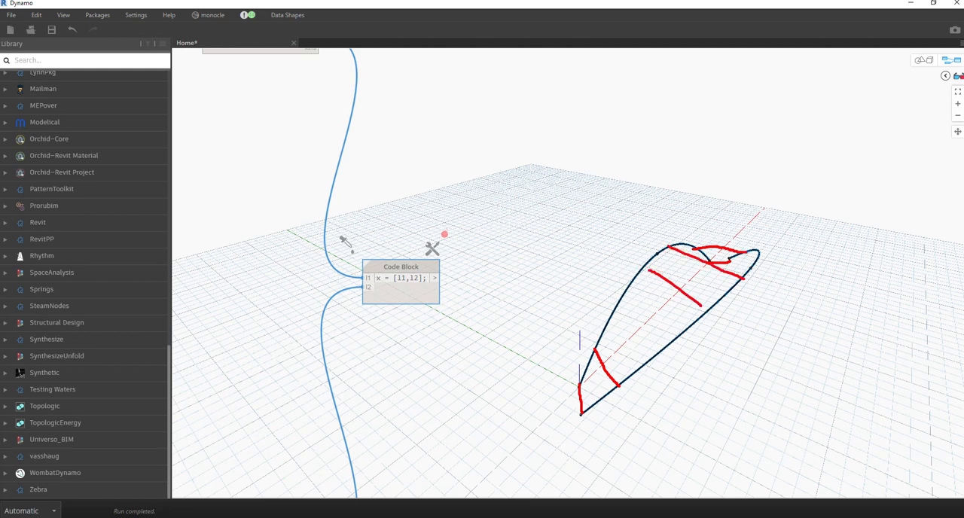
left_click_drag(614, 311, 674, 338)
key("e")
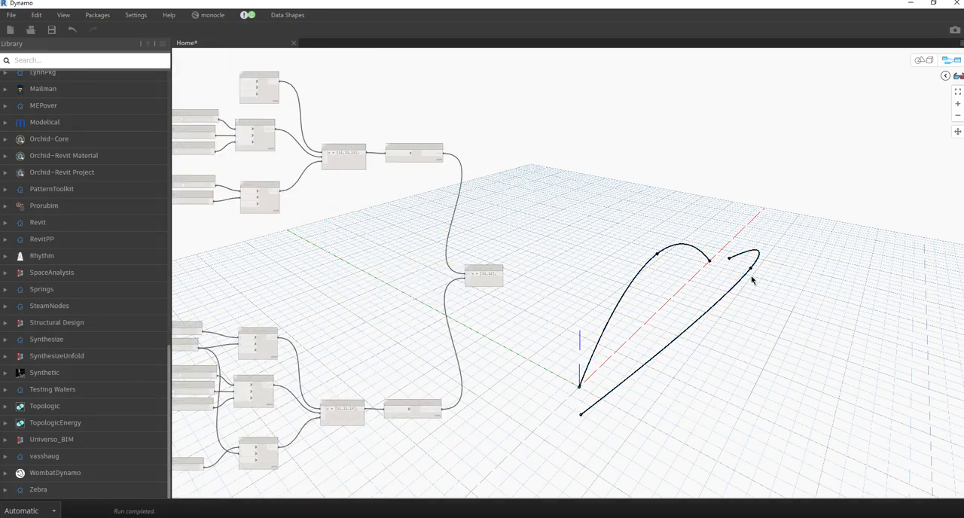
Examine the two NURBS curves from several angles in the 3D preview and return to the node graph.
left_click(929, 62)
right_click_drag(773, 291, 523, 275)
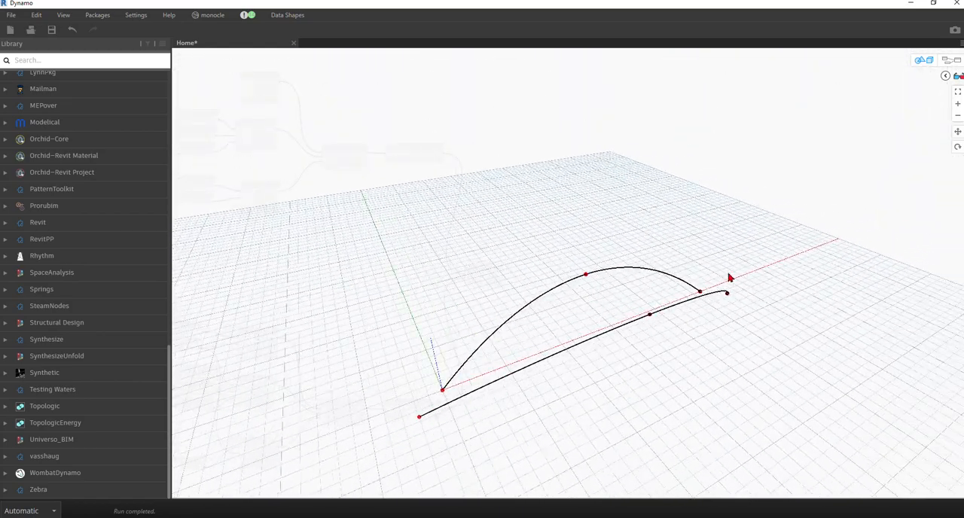
right_click_drag(510, 324, 568, 317)
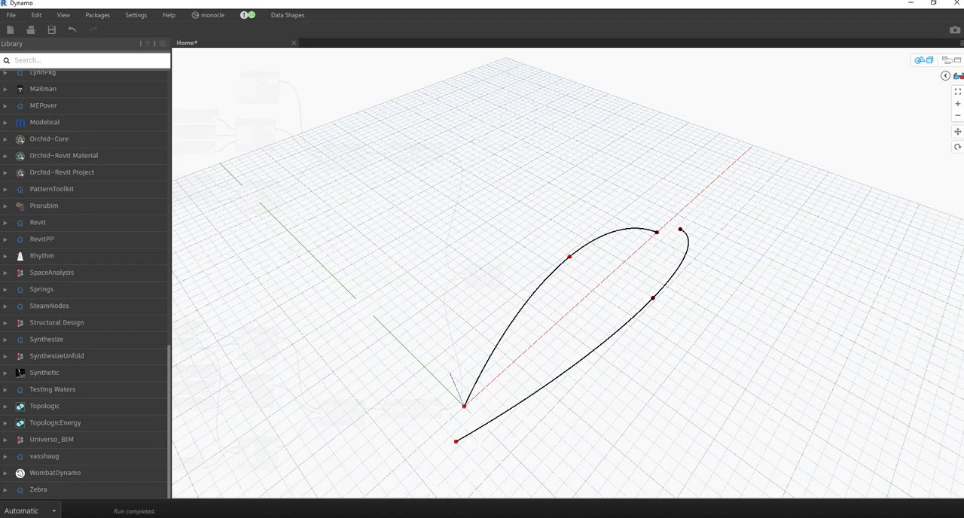
right_click(401, 280)
left_click(923, 60)
Add a Curve.PointAtChordLength node beyond the curve-list Code Block, placed clear of the previewed curves.
right_click(542, 202)
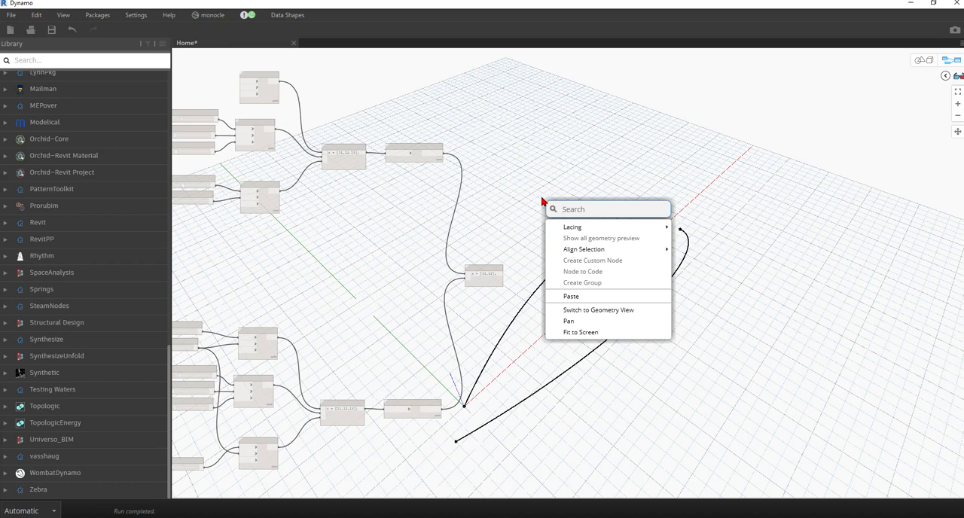
type("c")
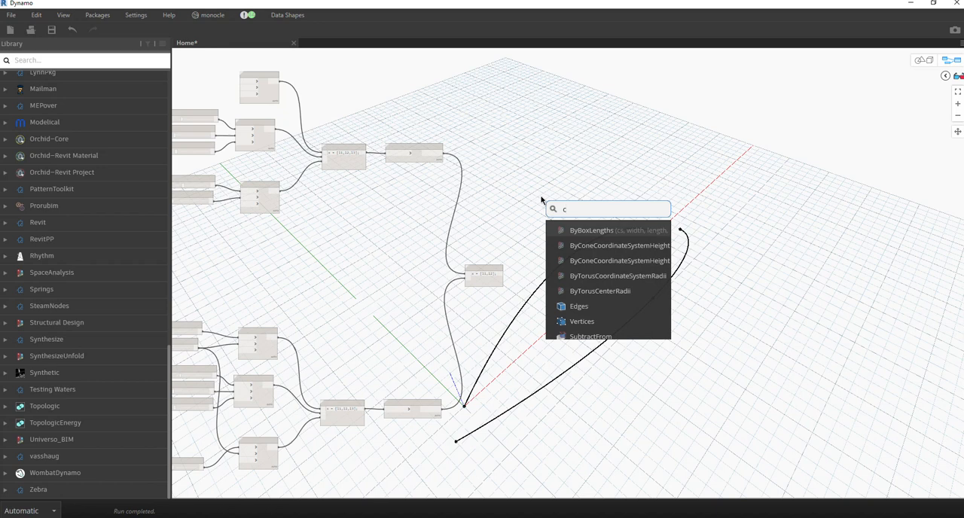
key("BackSpace")
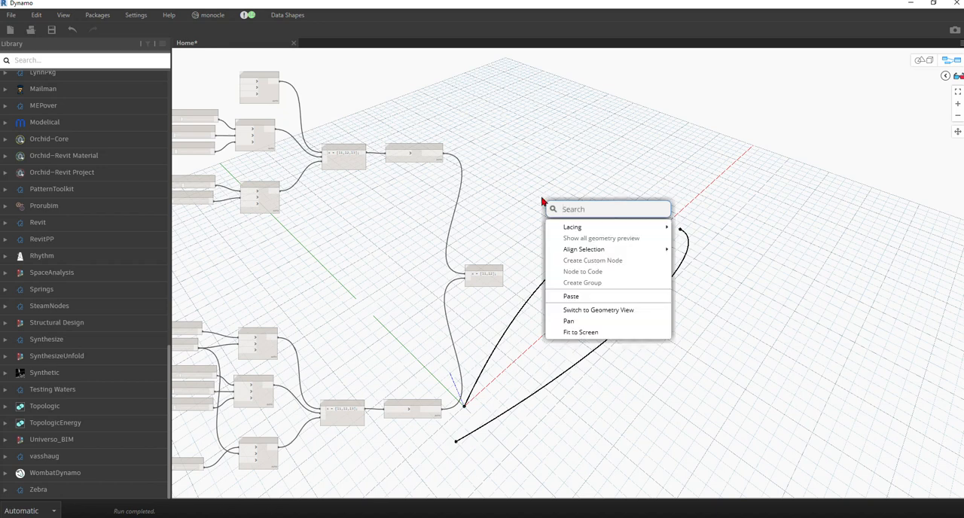
type("poin")
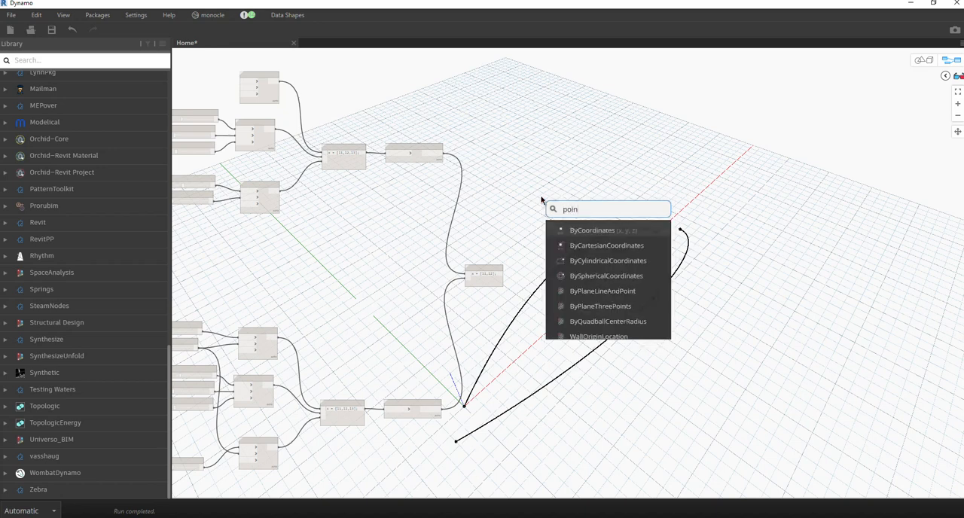
type("t at")
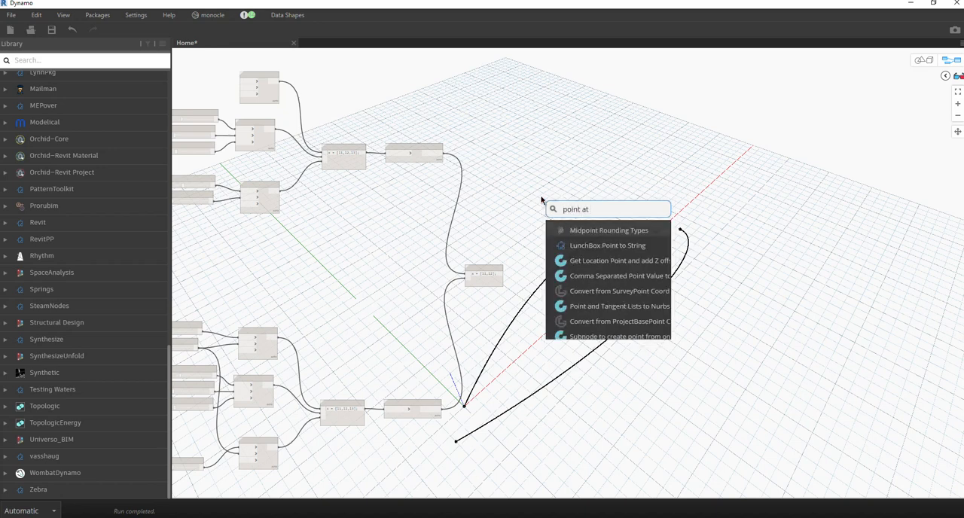
type(" chord")
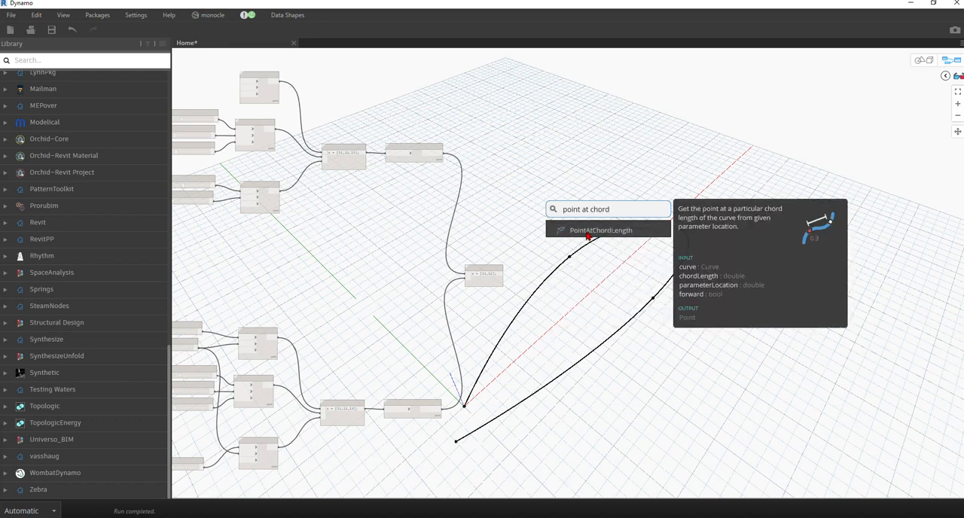
mouse_move(589, 234)
left_click(602, 234)
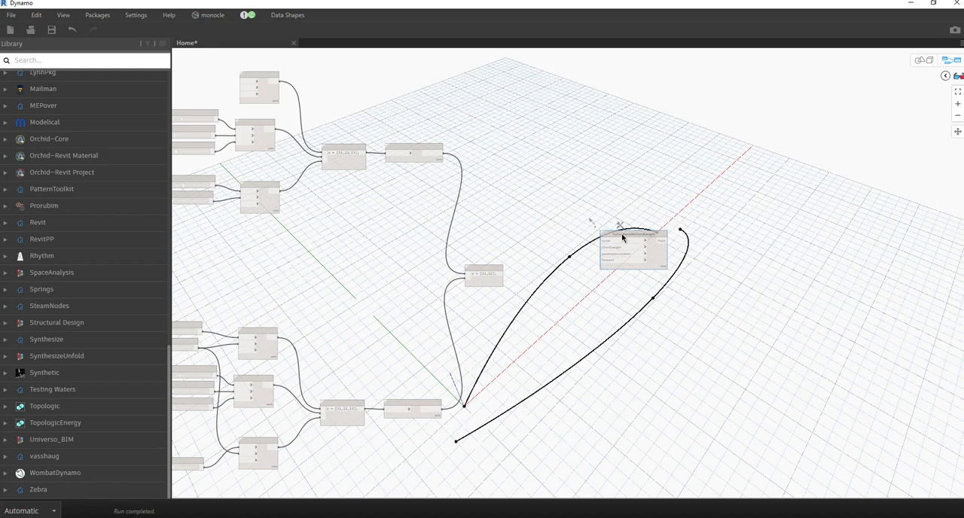
left_click_drag(624, 234, 619, 186)
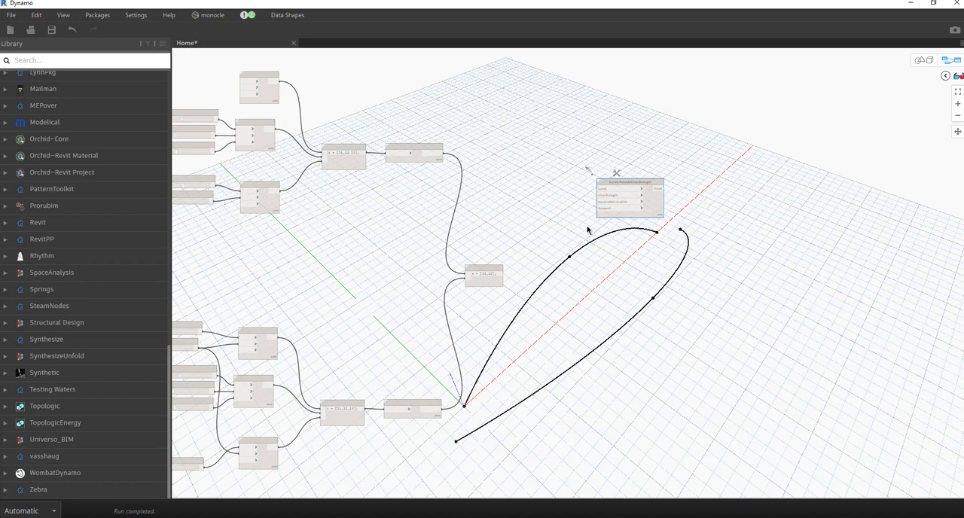
Add a Number Slider node between the upper NurbsCurve.ByPoints node and the curve-list Code Block.
right_click(541, 275)
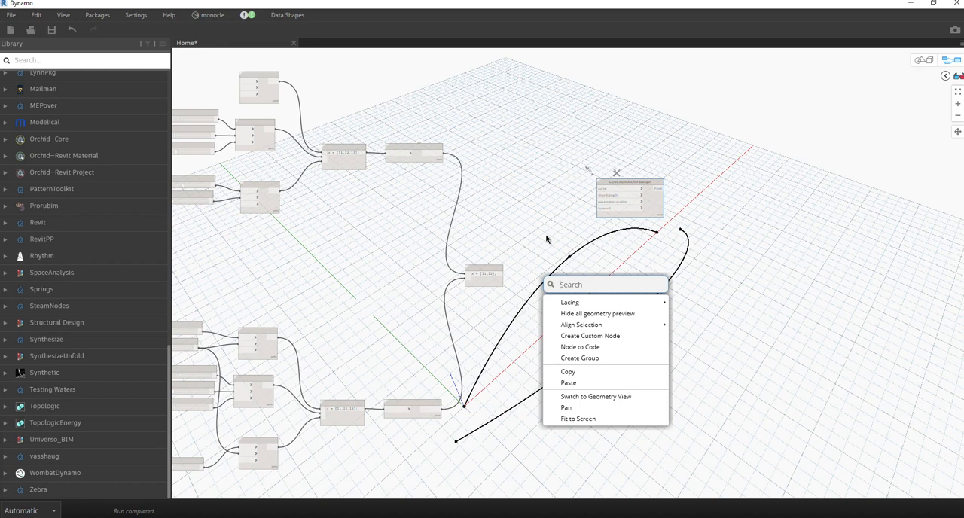
type("slider")
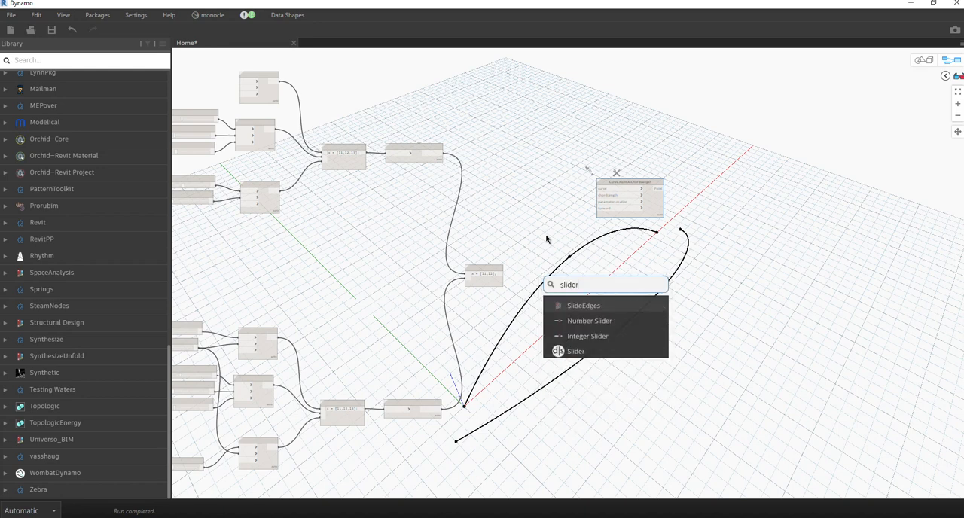
left_click(602, 320)
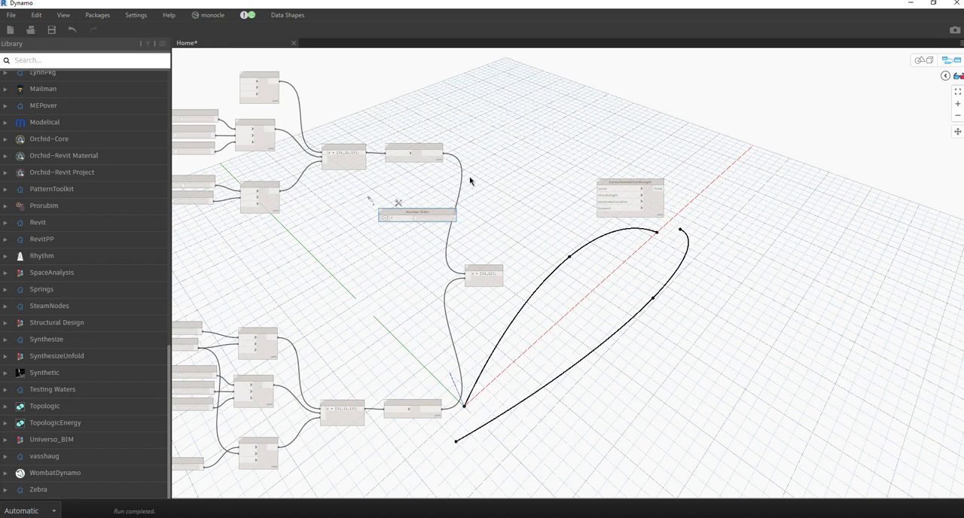
Connect the curve-list Code Block to the curve input of Curve.PointAtChordLength and duplicate that node directly below.
left_click(493, 283)
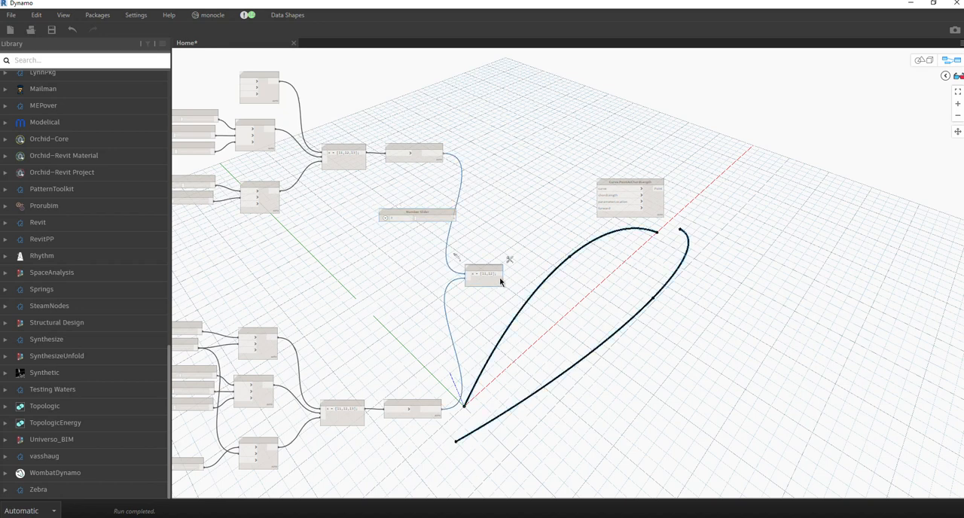
left_click_drag(500, 278, 613, 188)
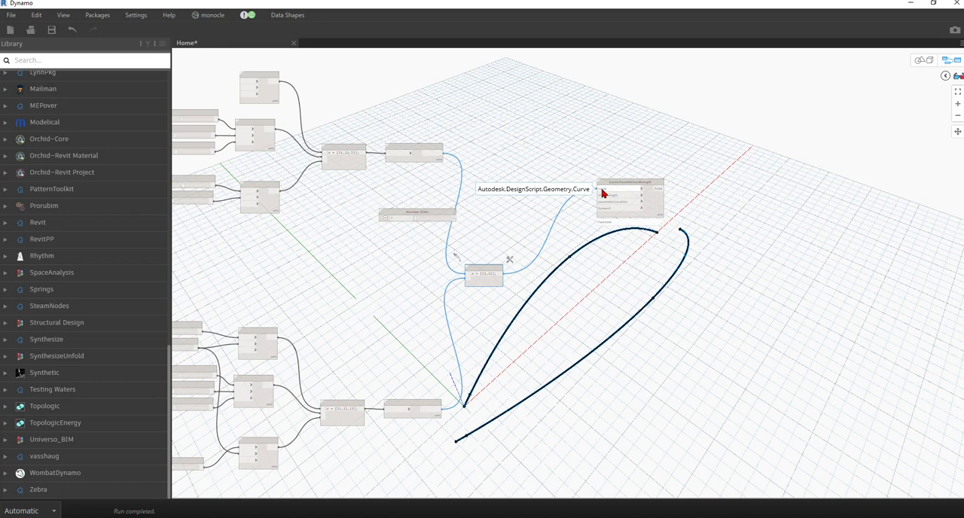
scroll(663, 198, "up", 6)
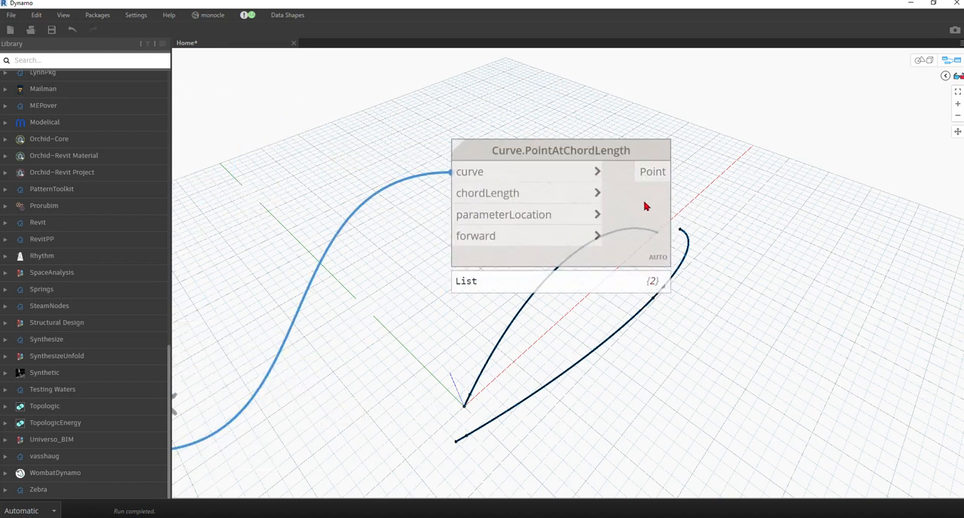
mouse_move(630, 196)
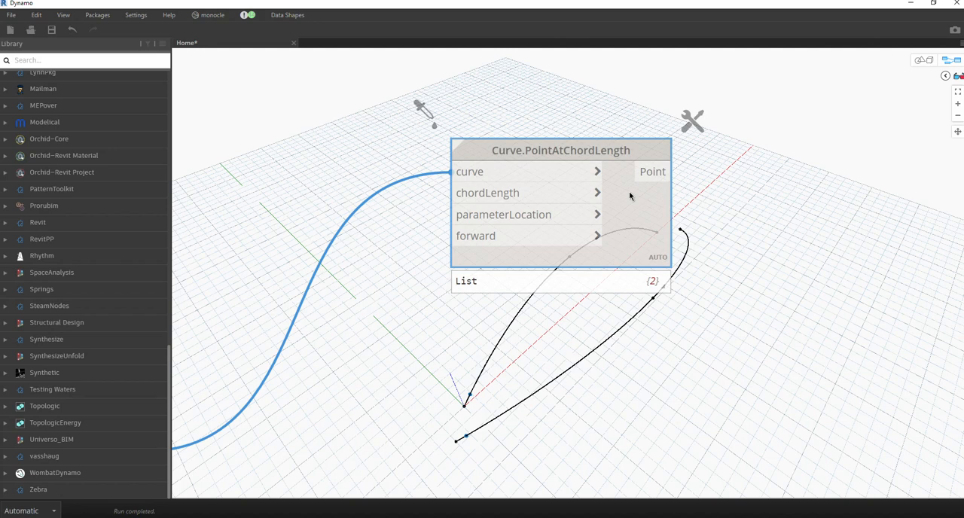
scroll(629, 195, "down", 6)
left_click_drag(790, 208, 708, 252)
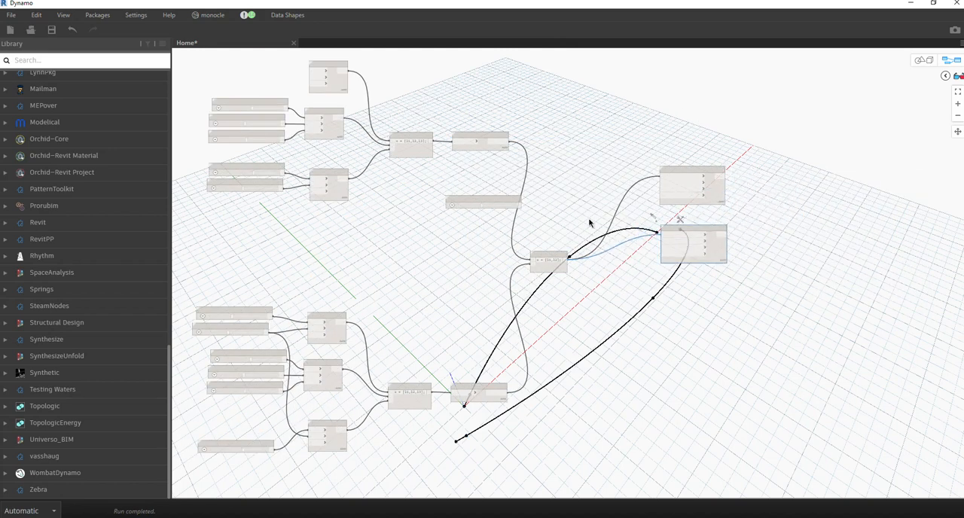
Set the new Number Slider to 4.1 and connect it to the lower Curve.PointAtChordLength node's chordLength and parameterLocation inputs.
scroll(590, 223, "up", 3)
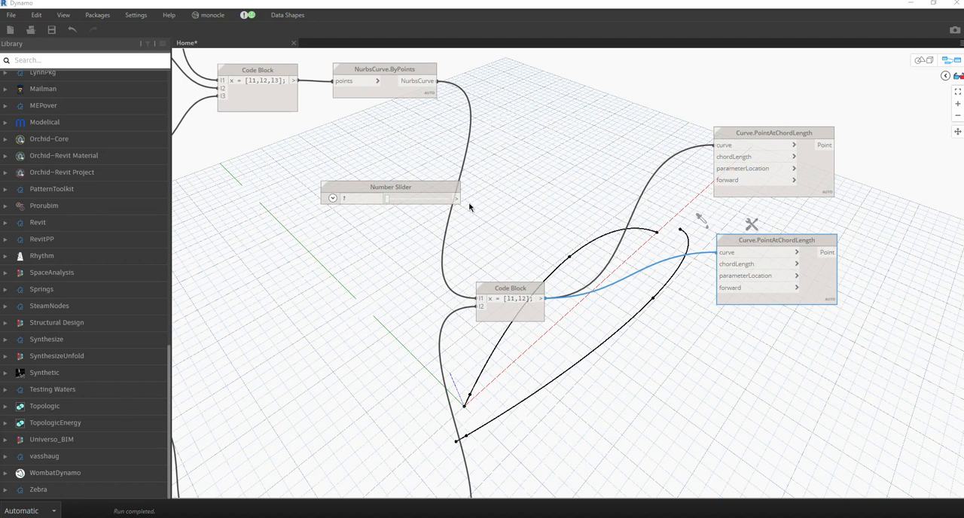
double_click(363, 199)
type("4.")
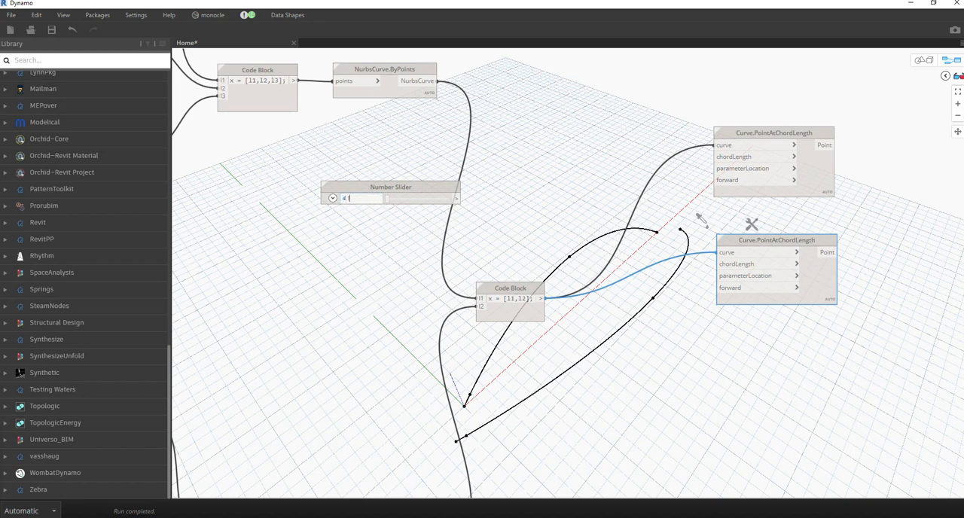
key("Return")
left_click(458, 198)
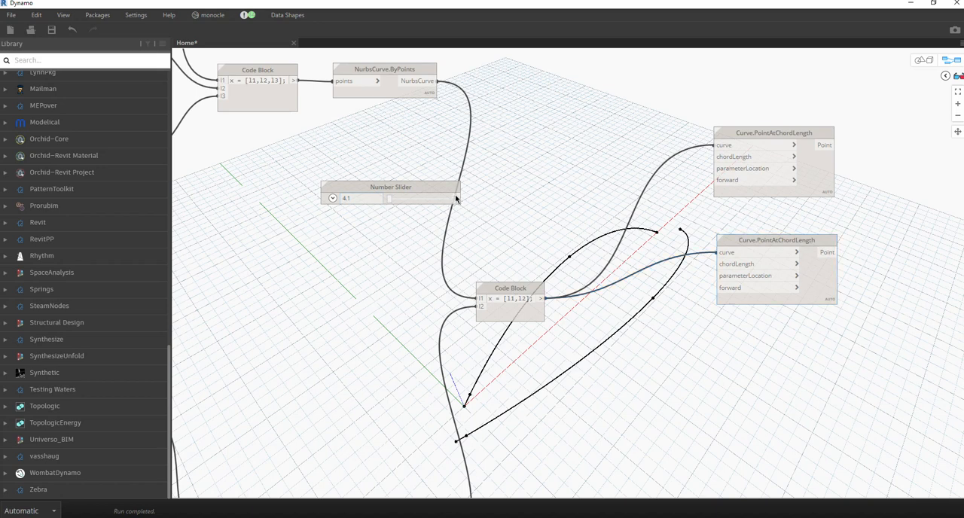
left_click(737, 270)
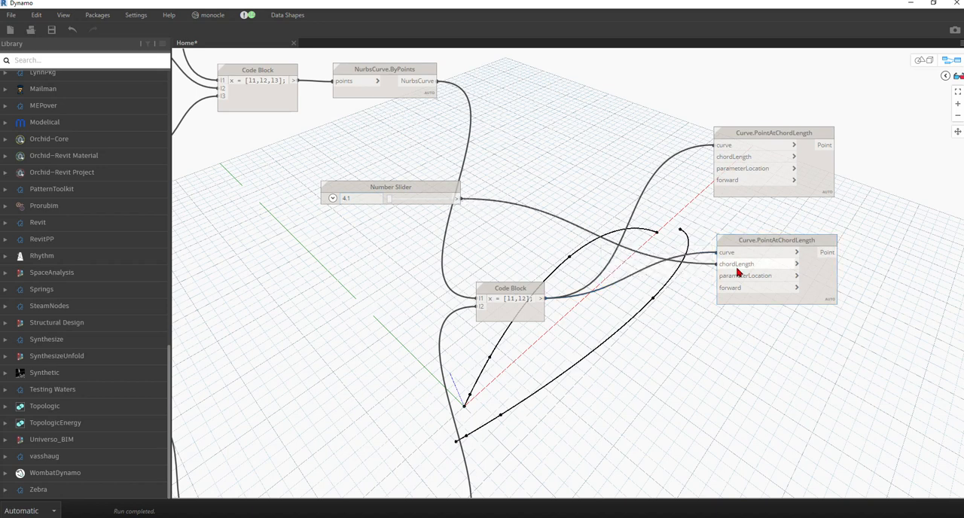
left_click(458, 198)
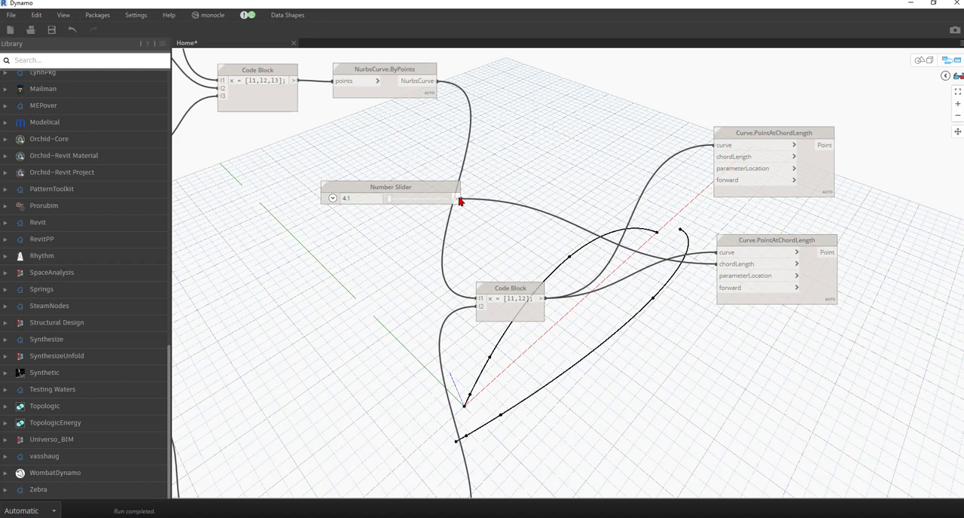
left_click(720, 276)
Add a Boolean node set to False and connect it to the forward input of the lower Curve.PointAtChordLength node.
right_click(499, 111)
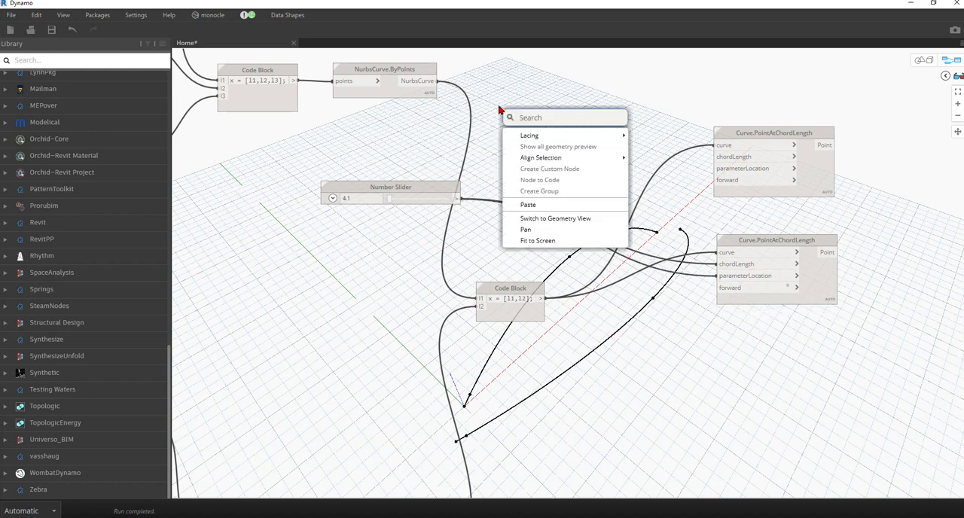
type("false")
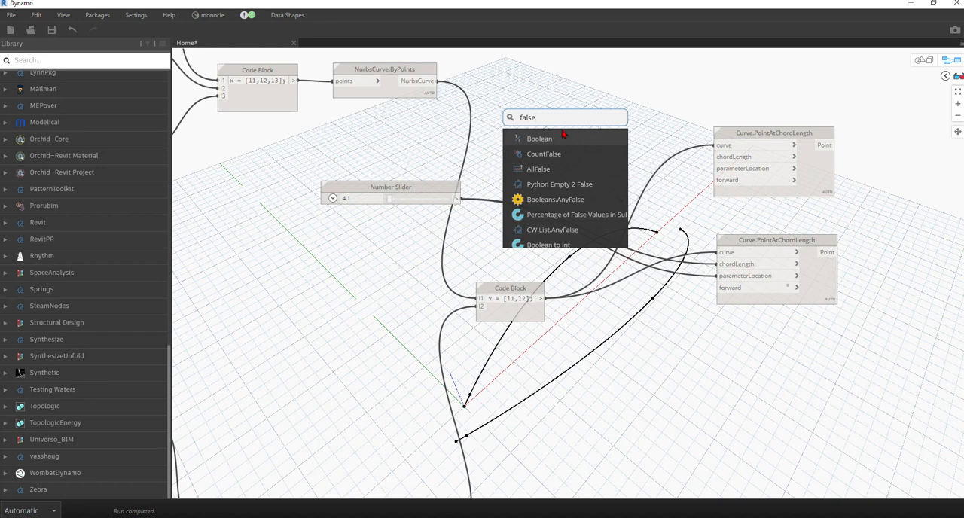
left_click(553, 138)
left_click_drag(575, 143, 545, 118)
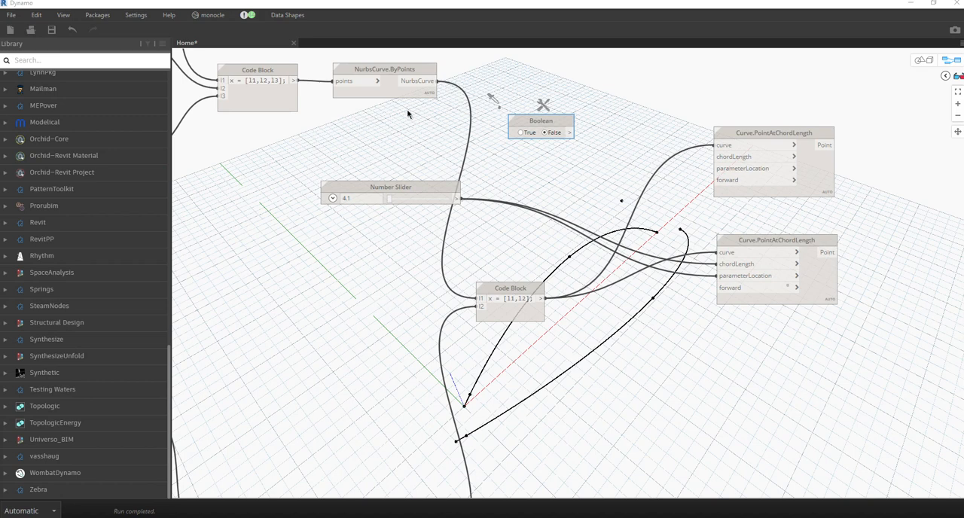
left_click(571, 133)
left_click(726, 290)
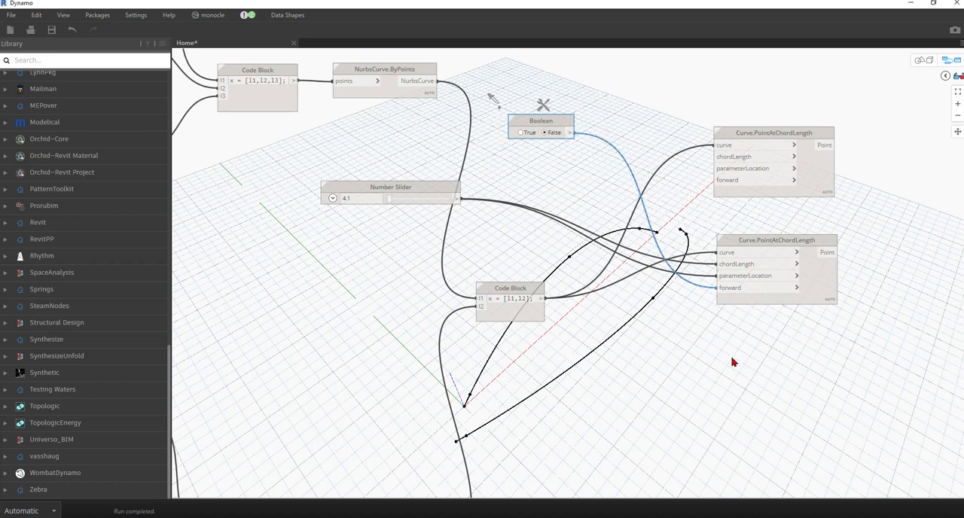
Move the Number Slider slightly down and connect it to the upper Curve.PointAtChordLength node's chordLength input as well.
middle_click_drag(724, 336, 703, 362)
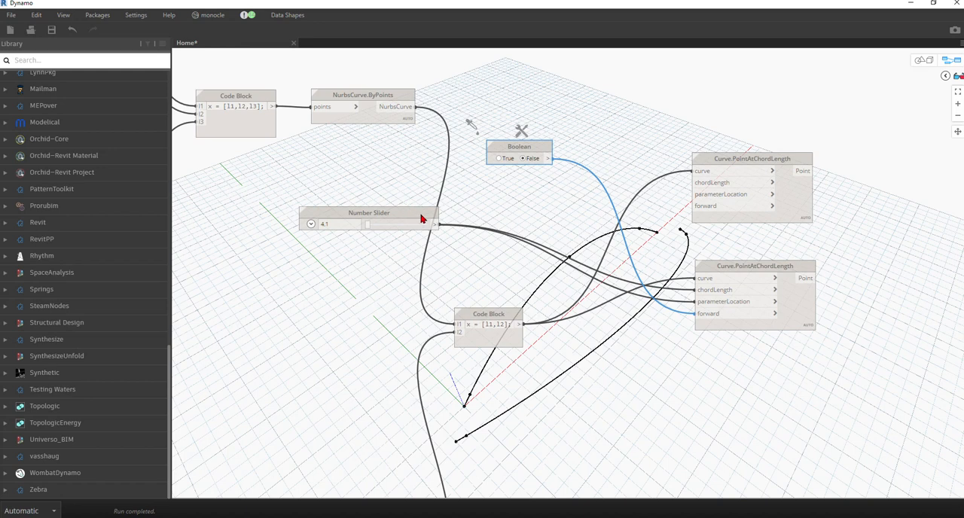
left_click_drag(427, 217, 441, 238)
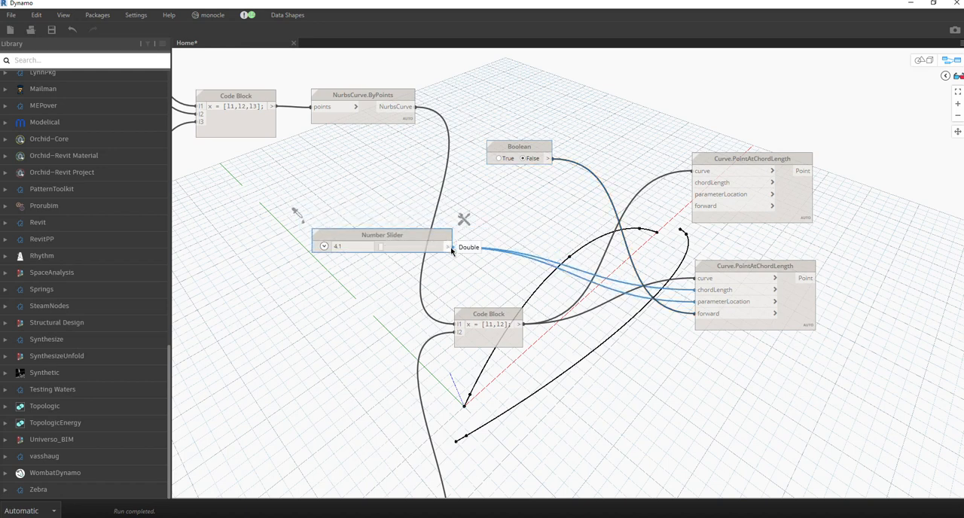
left_click(451, 247)
left_click(693, 183)
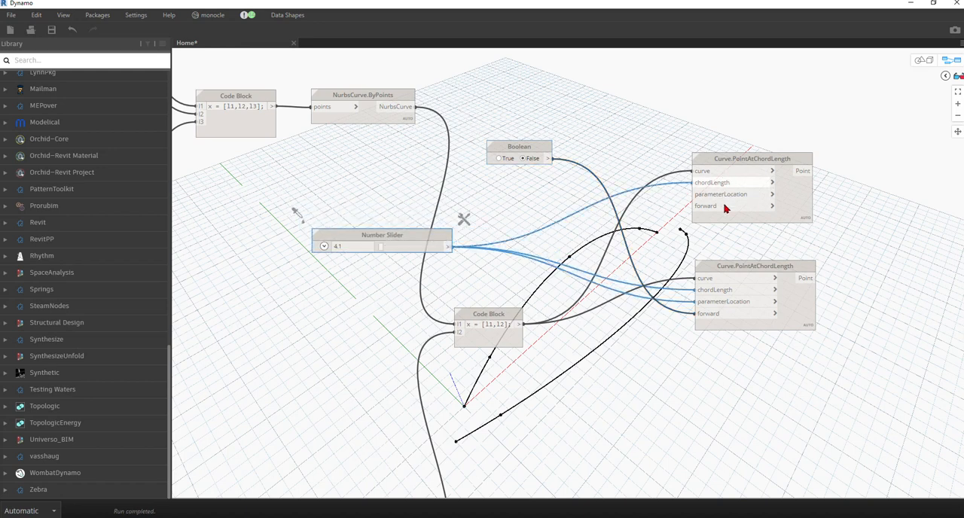
Vary the shared chord-length Number Slider to shift the points along both NURBS curves.
middle_click_drag(694, 257, 959, 179)
left_click_drag(644, 177, 645, 179)
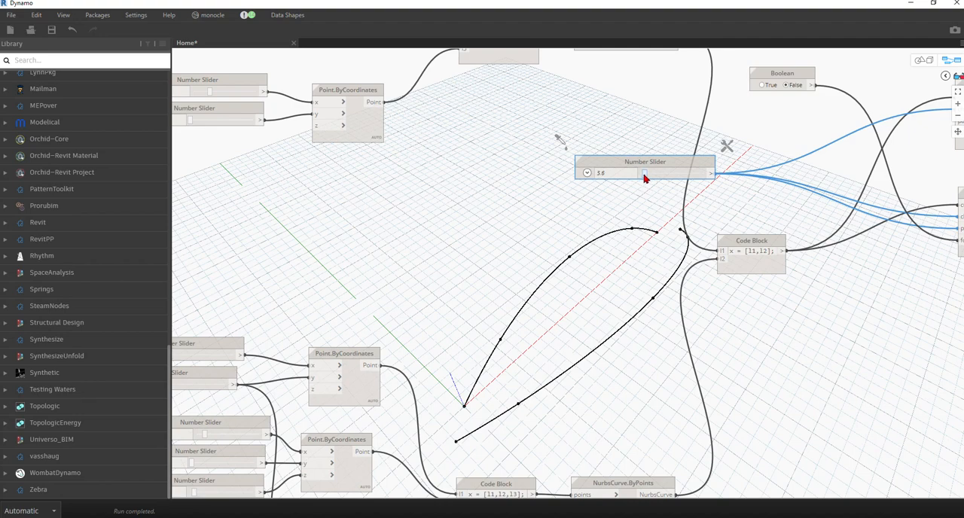
middle_click_drag(805, 235, 398, 258)
Move the upper Curve.PointAtChordLength node slightly down, closer to its duplicate.
scroll(398, 258, "up", 1)
scroll(424, 190, "down", 8)
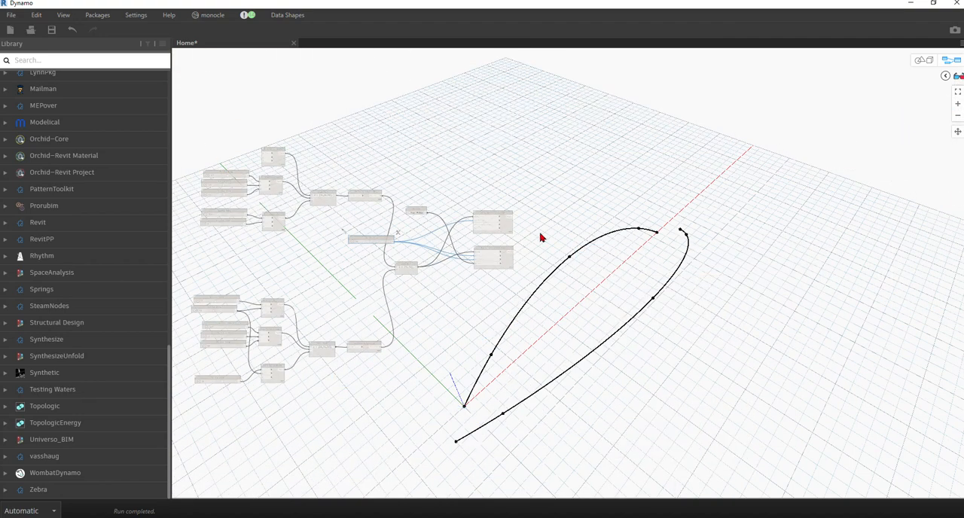
scroll(540, 236, "up", 5)
left_click_drag(468, 226, 468, 237)
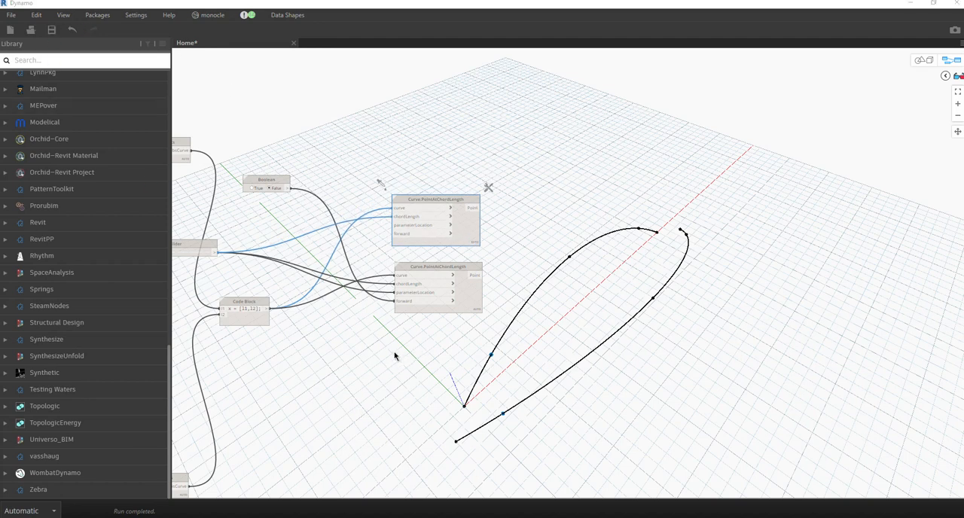
Duplicate the two-input list Code Block and place the copy below the two Curve.PointAtChordLength nodes.
middle_click_drag(424, 376, 449, 365)
left_click(271, 308)
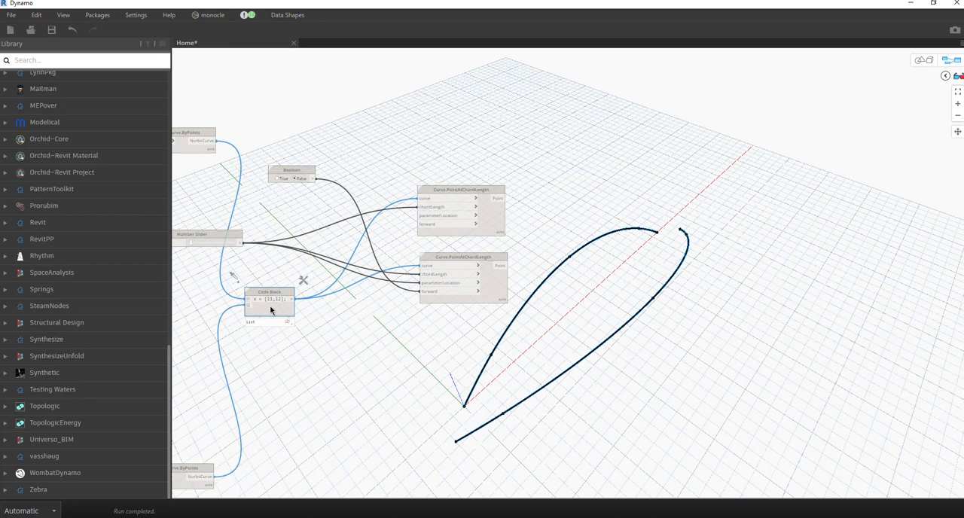
key("ctrl+c")
key("ctrl+v")
left_click_drag(335, 334, 366, 381)
key("ctrl+l")
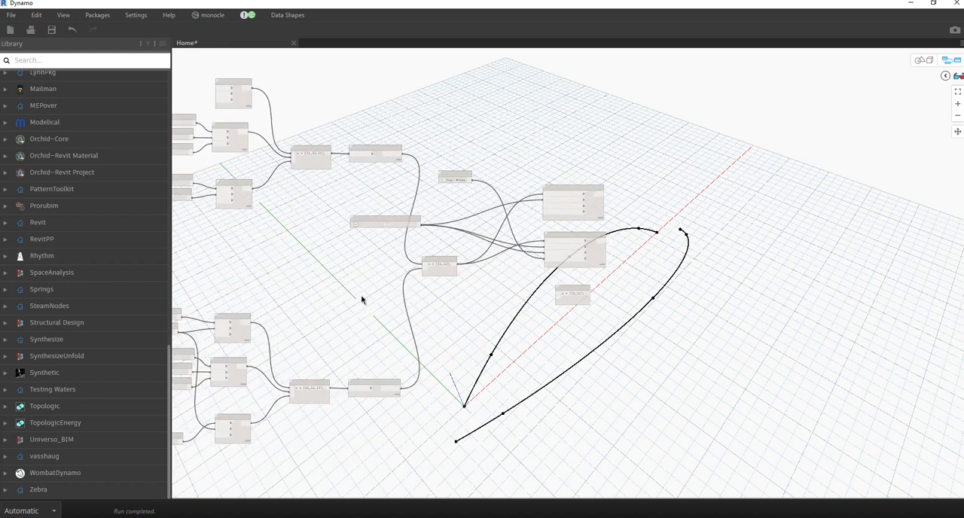
Connect the upper curve's last Point.ByCoordinates to the duplicated Code Block's l1 and the lower curve's middle Point.ByCoordinates to l2.
left_click_drag(251, 190, 557, 294)
scroll(286, 382, "up", 2)
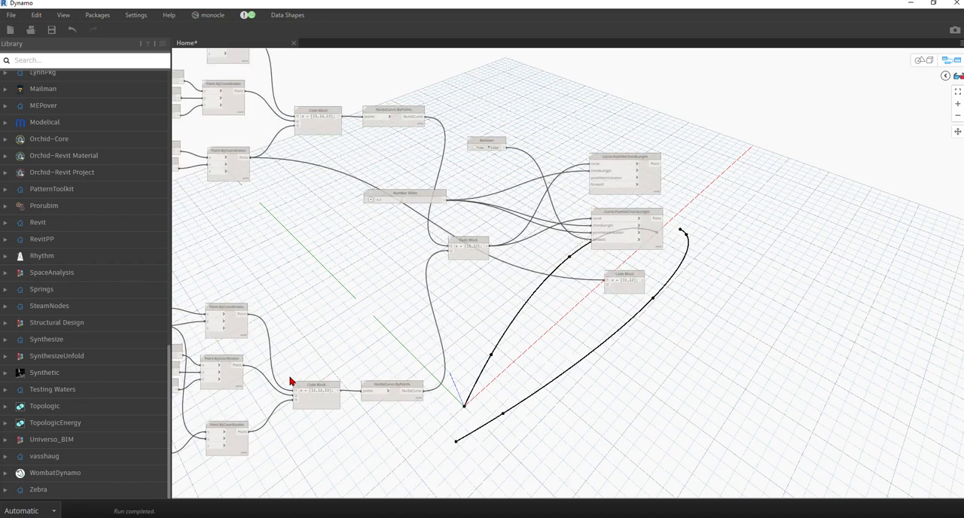
left_click_drag(240, 365, 607, 287)
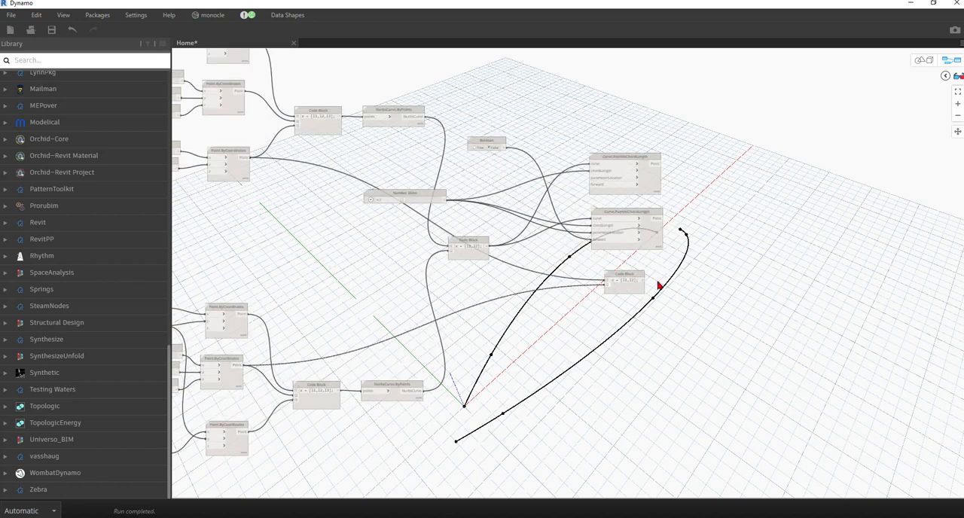
scroll(660, 281, "up", 5)
left_click(600, 309)
middle_click_drag(601, 314, 462, 353)
scroll(462, 354, "down", 3)
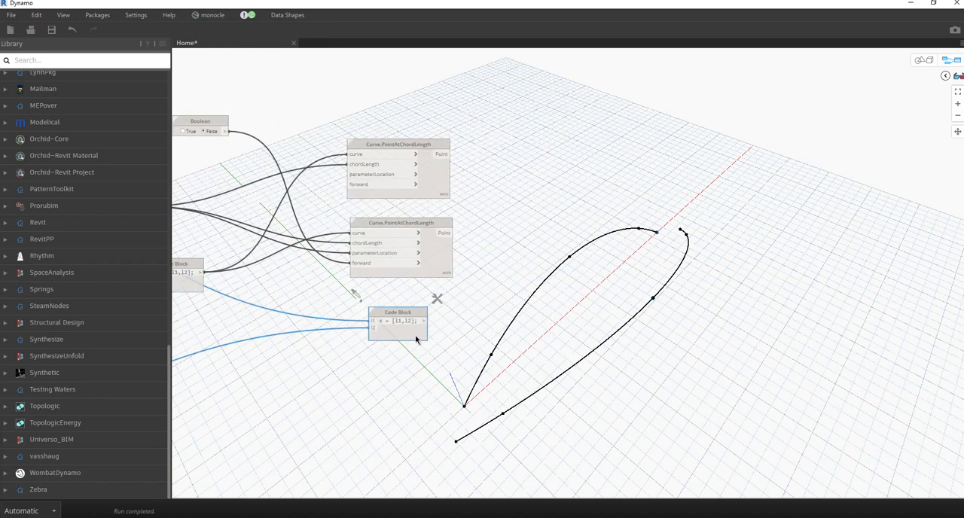
Duplicate the lower three-input Code Block that lists the curve's points.
mouse_move(420, 351)
middle_click_drag(436, 305, 197, 212)
scroll(335, 221, "down", 1)
middle_click_drag(381, 278, 562, 294)
mouse_move(336, 285)
middle_mouse_down()
mouse_move(568, 301)
mouse_move(542, 308)
middle_mouse_up()
middle_click_drag(405, 295, 686, 288)
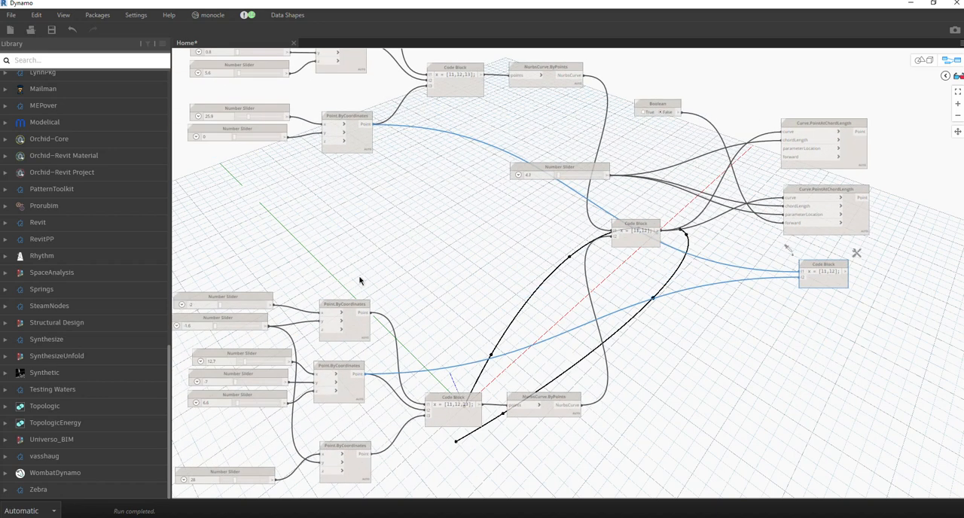
left_click(454, 421)
mouse_move(455, 421)
key("ctrl+c")
key("ctrl+v")
left_click_drag(543, 435, 560, 298)
Detach the three input wires from the copied Code Block and place it beyond the Curve.PointAtChordLength nodes.
left_click(522, 288)
left_click(487, 279)
left_click(525, 293)
left_click(461, 280)
left_click(523, 299)
left_click(448, 289)
left_click_drag(557, 307, 684, 225)
scroll(352, 260, "down", 4)
scroll(636, 230, "up", 3)
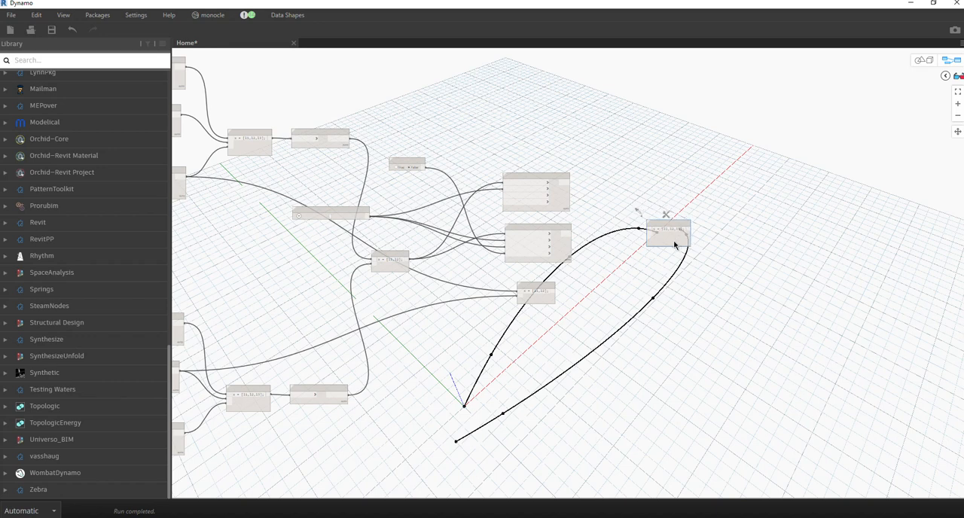
scroll(680, 243, "up", 2)
middle_click_drag(564, 276, 439, 298)
scroll(552, 259, "up", 1)
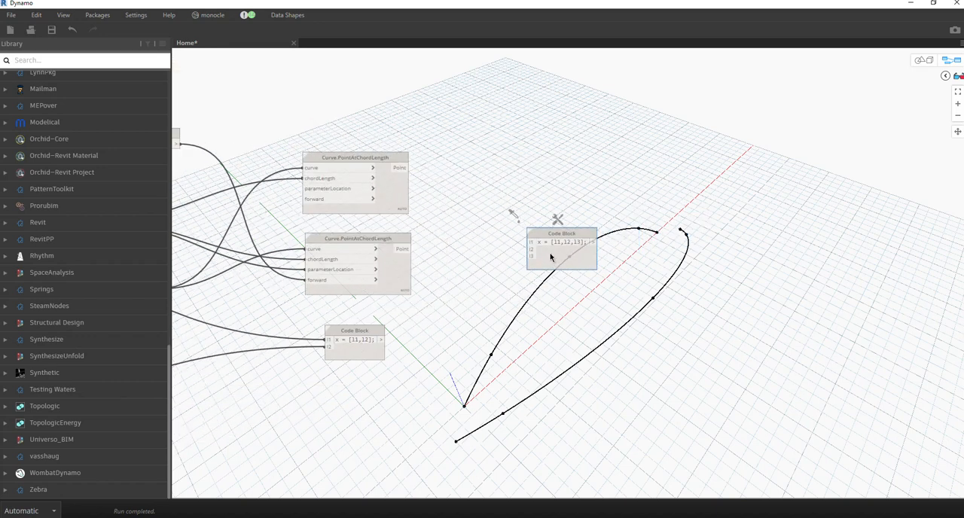
Connect the upper Curve.PointAtChordLength point to l1, the lower one to l3, and the two-point Code Block to l2 of the three-input Code Block.
left_click(408, 167)
left_click(532, 242)
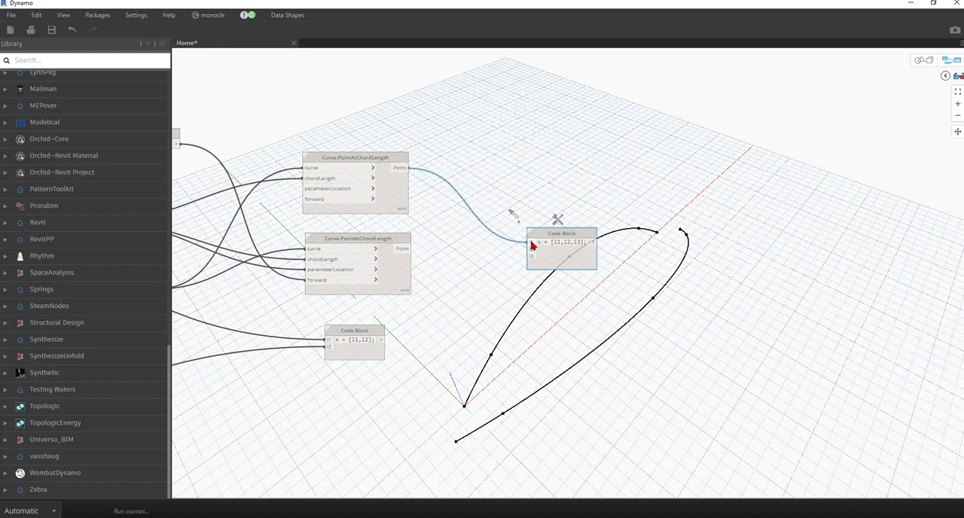
left_click(407, 249)
left_click(530, 256)
left_click(381, 342)
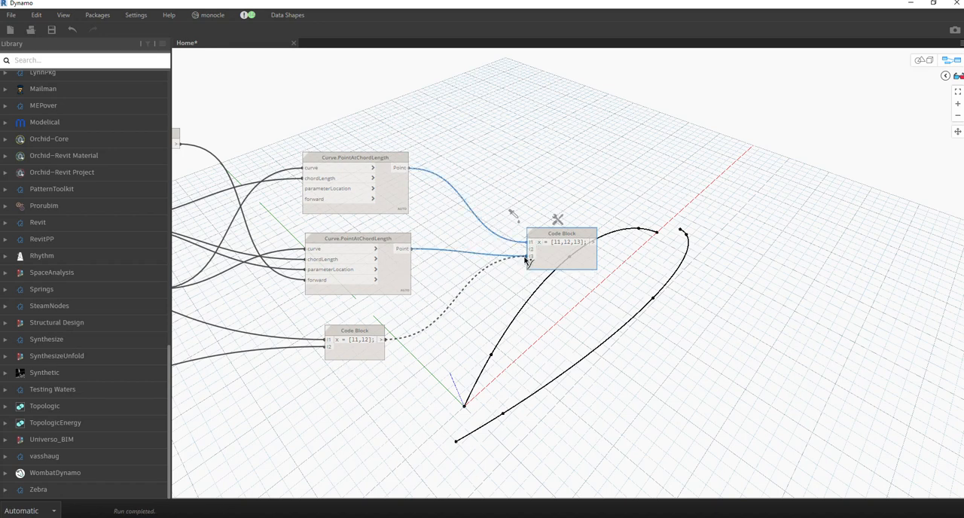
left_click(530, 249)
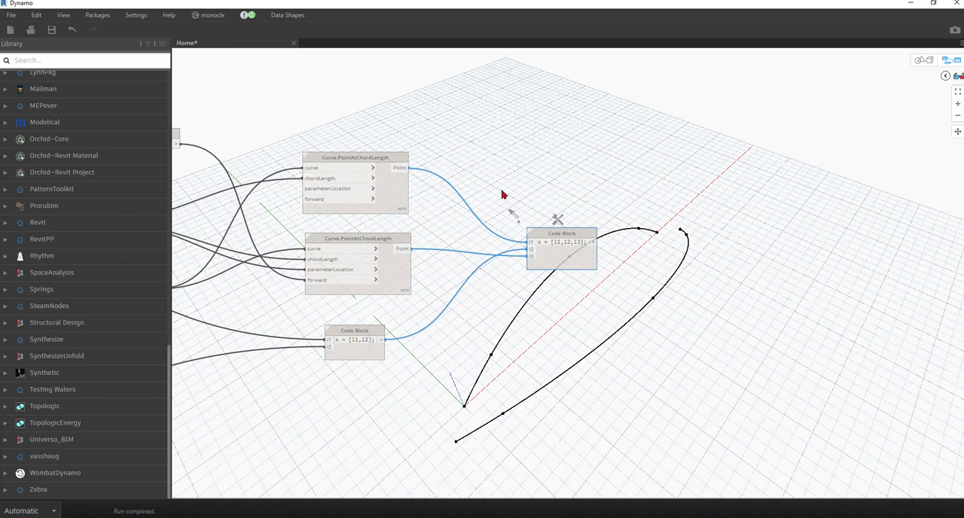
Add a List.Transpose node after the three-input Code Block and connect the block's output to its lists input.
left_click_drag(446, 106, 374, 391)
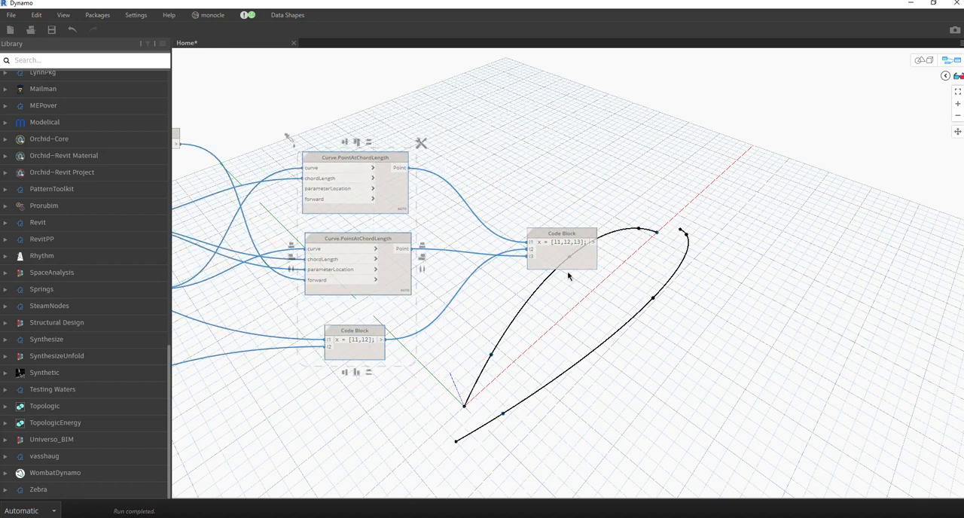
left_click(592, 258)
middle_click_drag(649, 275, 443, 290)
left_click(443, 290)
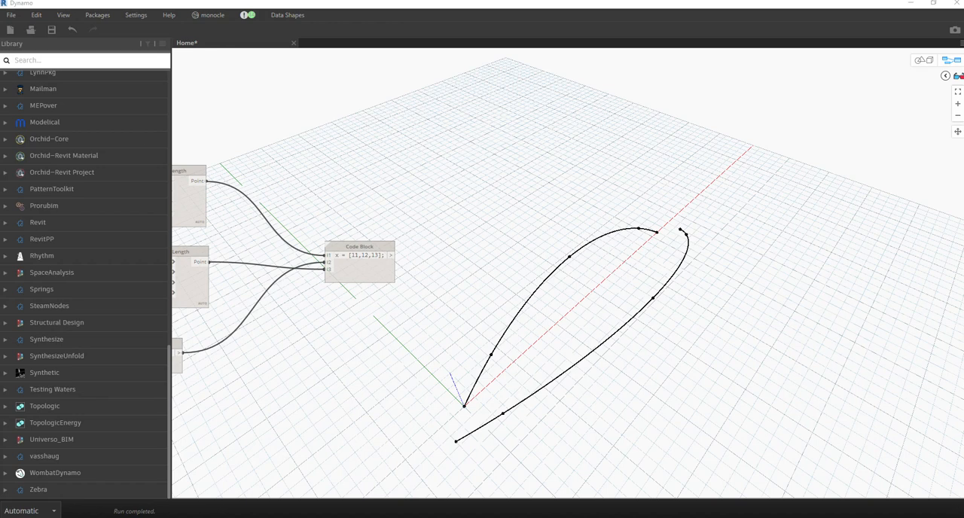
right_click(477, 271)
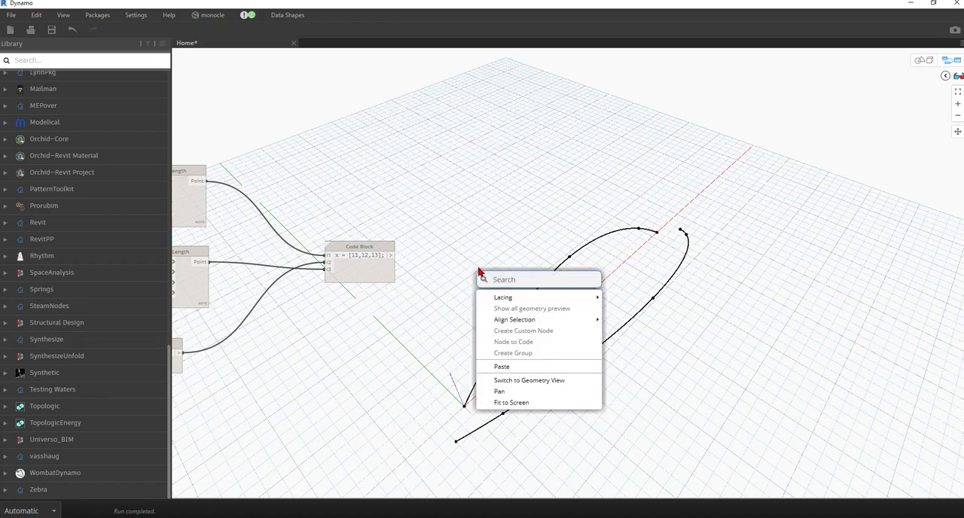
type("transe")
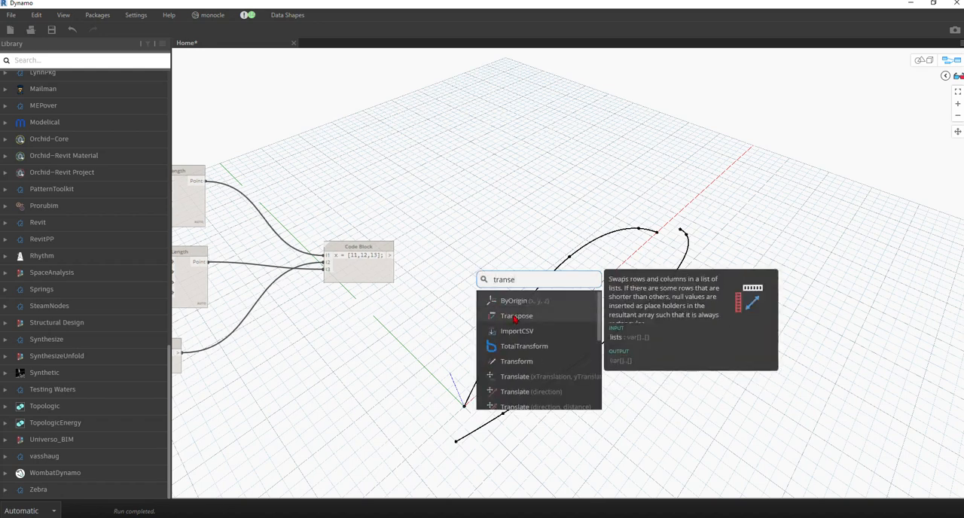
left_click(506, 315)
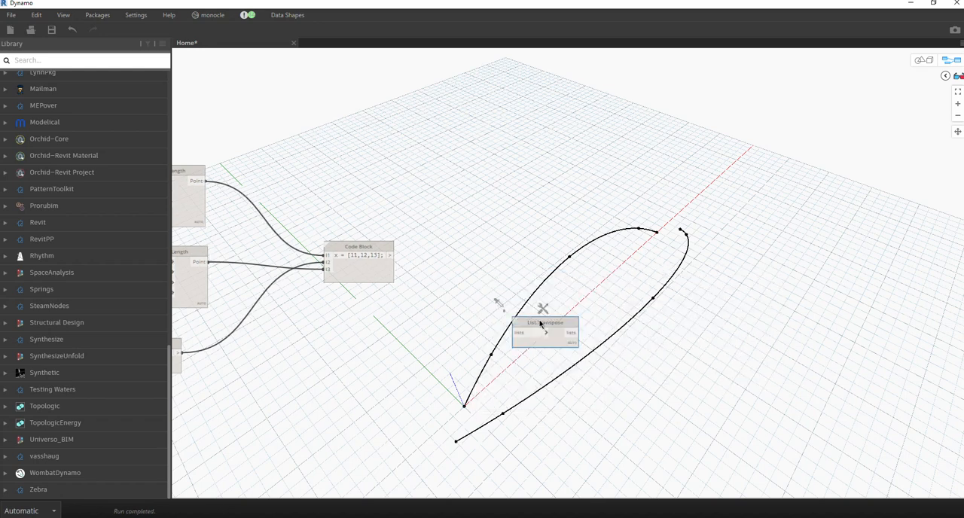
left_click_drag(390, 257, 472, 269)
middle_click_drag(490, 303, 341, 296)
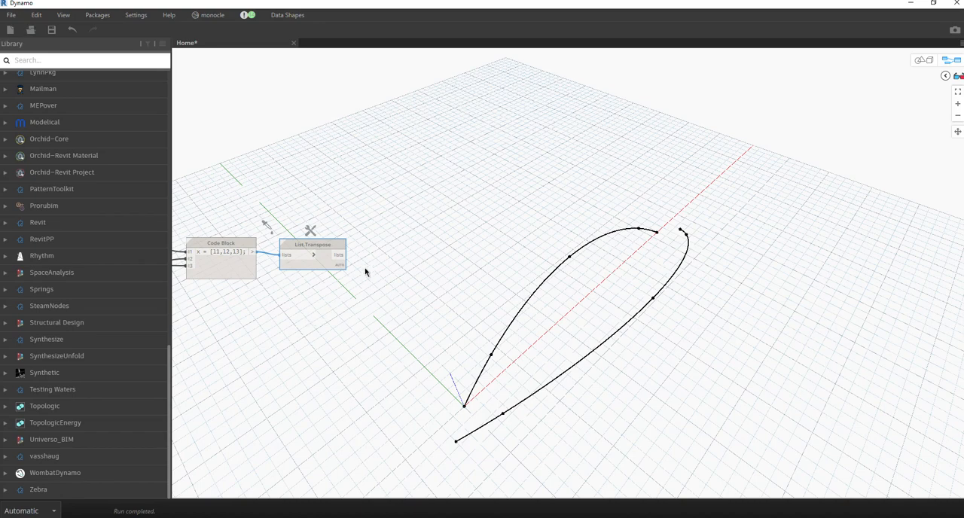
Duplicate the upper NurbsCurve.ByPoints node and place the copy after List.Transpose.
middle_click_drag(369, 272, 734, 262)
scroll(549, 305, "up", 1)
middle_click_drag(550, 305, 916, 300)
middle_click_drag(372, 211, 465, 360)
left_click(352, 192)
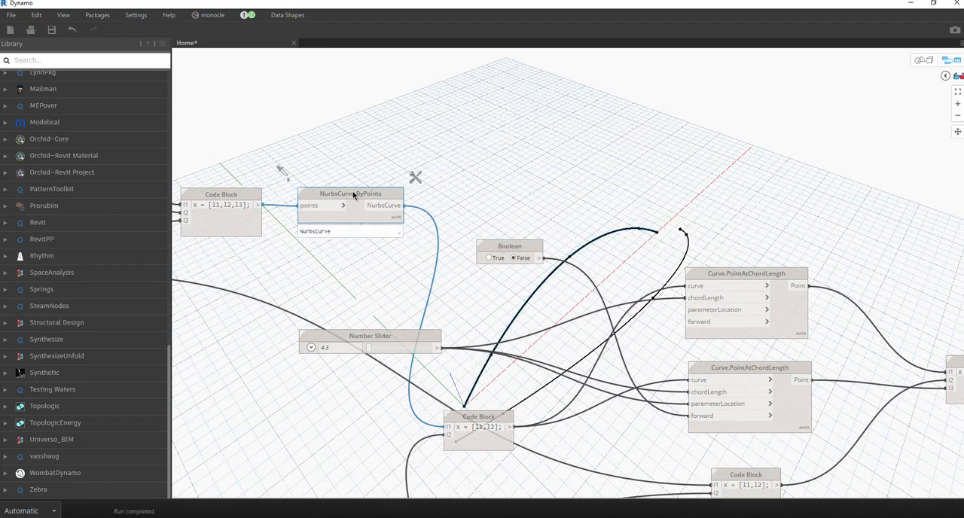
scroll(352, 191, "down", 7)
scroll(612, 240, "up", 5)
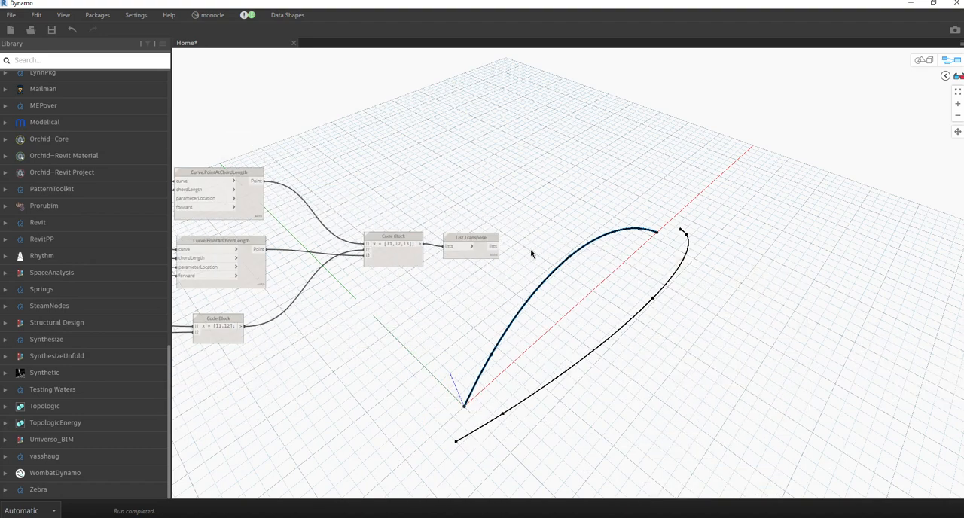
scroll(517, 220, "up", 3)
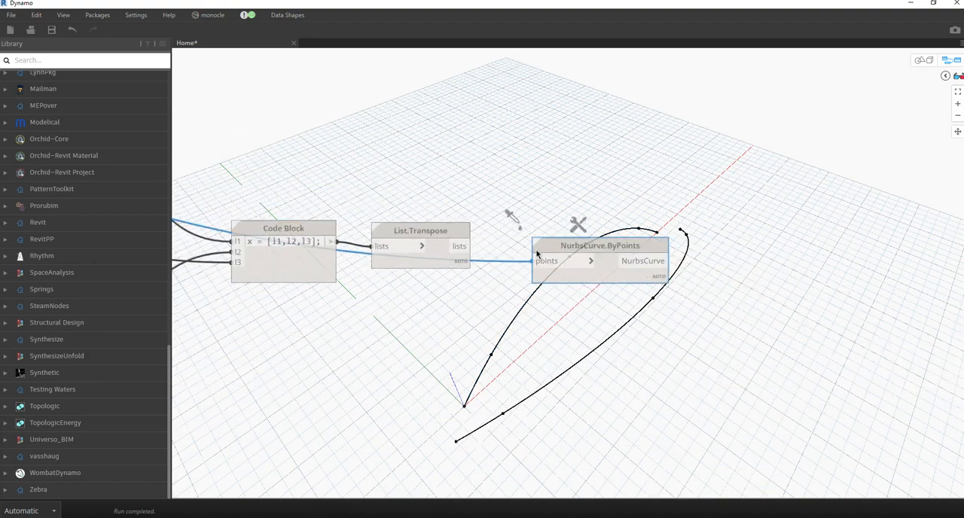
Connect the List.Transpose output to the copied NurbsCurve.ByPoints node's points input and move the node clear of the curves.
left_click_drag(469, 246, 533, 262)
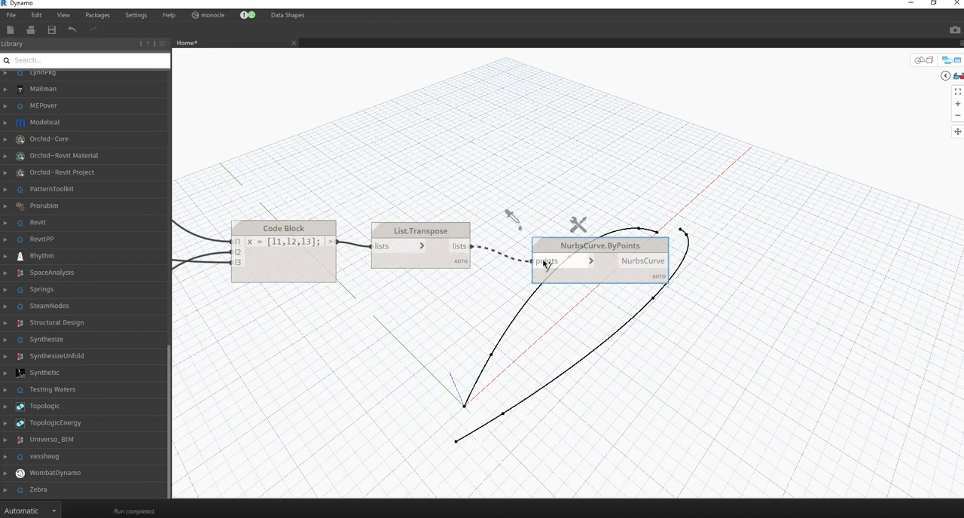
left_click(561, 259)
left_click_drag(573, 247, 538, 149)
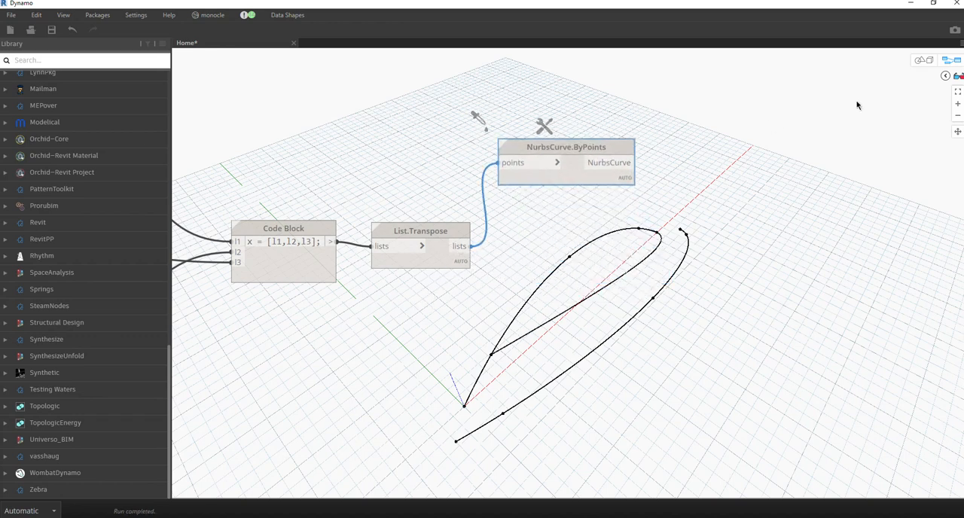
Examine the new curves and the List.Transpose output list, and align the NurbsCurve.ByPoints node beside List.Transpose.
left_click(925, 68)
right_click_drag(667, 250, 748, 204)
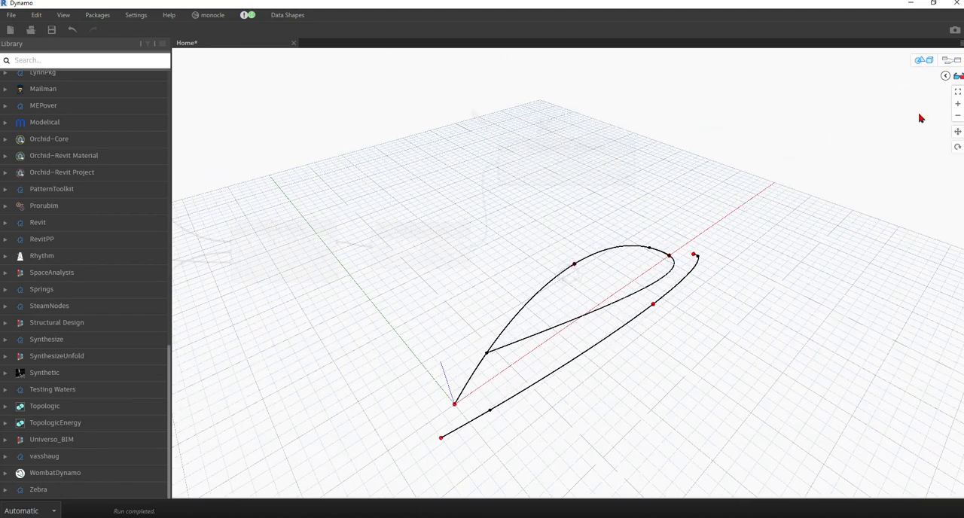
left_click(933, 63)
middle_click_drag(607, 267, 628, 267)
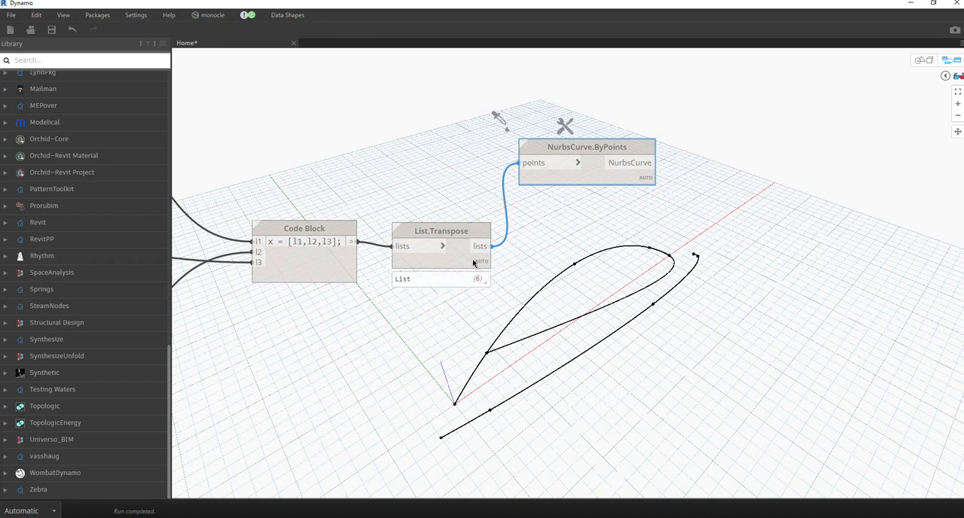
left_click(482, 283)
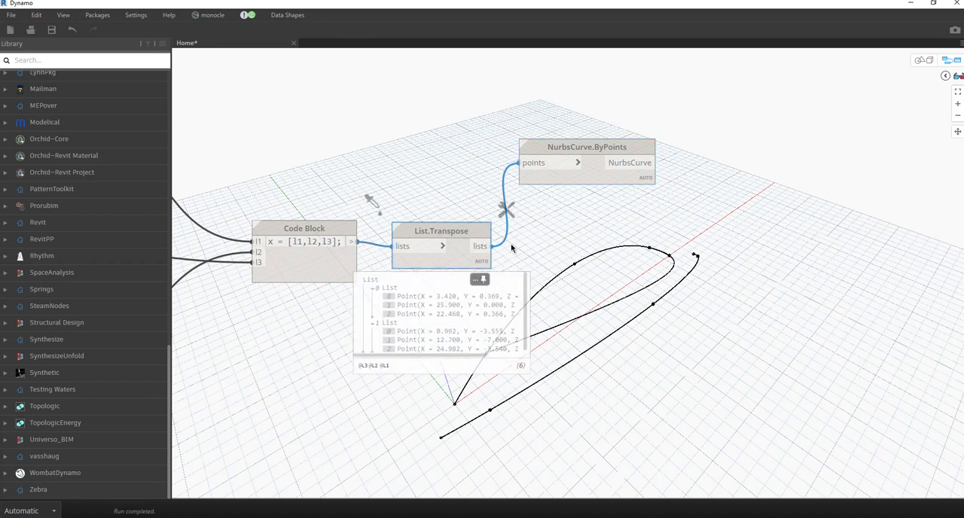
left_click_drag(619, 172, 605, 262)
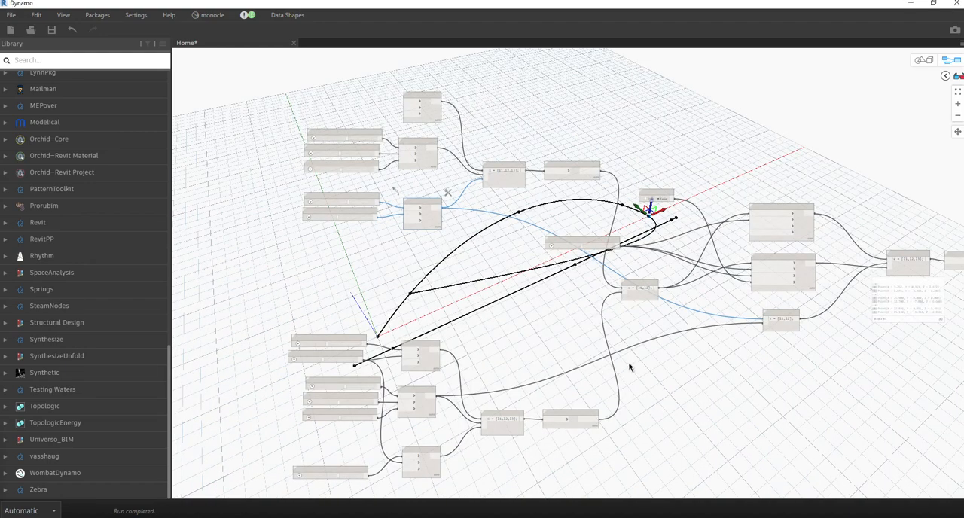
Rewire l1 of the lower two-input Code Block to the upper curve's middle Point.ByCoordinates node.
middle_click_drag(623, 365, 460, 336)
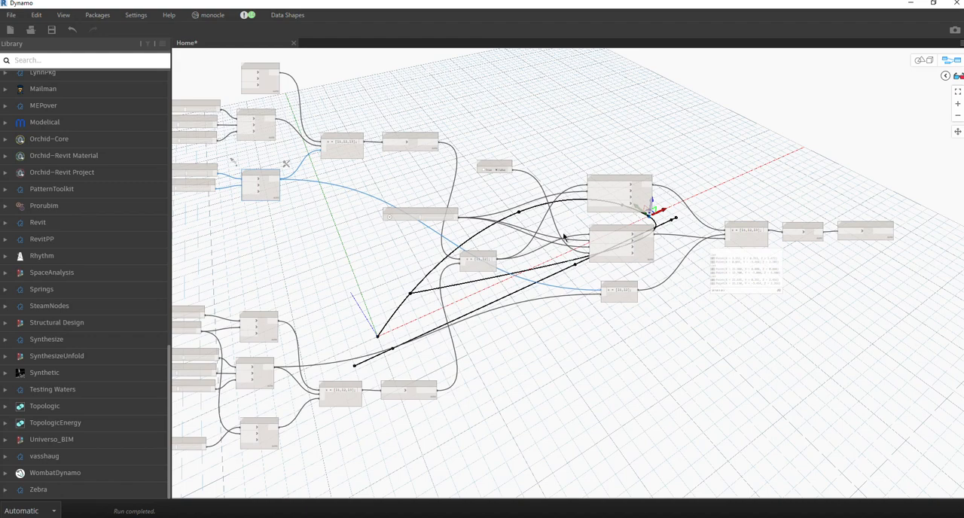
scroll(564, 236, "up", 3)
middle_click_drag(604, 288, 824, 275)
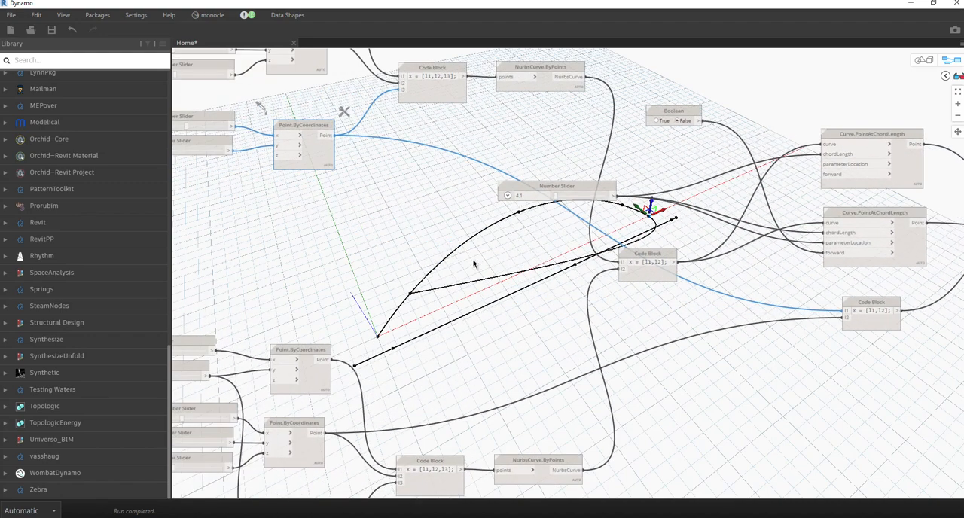
middle_click_drag(498, 289, 293, 272)
middle_click_drag(515, 356, 726, 409)
middle_click_drag(355, 222, 363, 228)
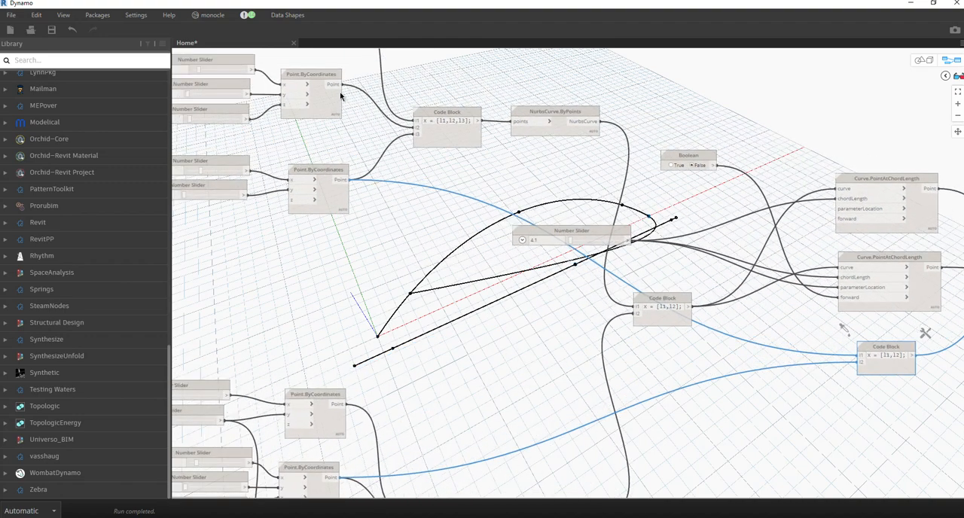
left_click_drag(338, 86, 861, 358)
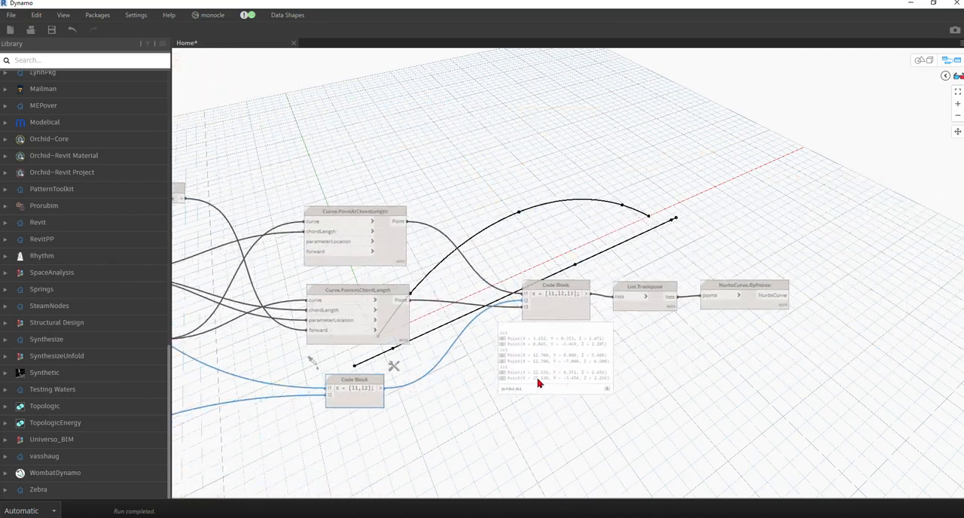
Select the new NurbsCurve.ByPoints node and orbit the geometry to examine its curves against the two original NURBS curves.
left_click(923, 61)
scroll(517, 210, "up", 3)
right_click_drag(532, 219, 702, 161)
left_click(951, 60)
scroll(519, 252, "up", 5)
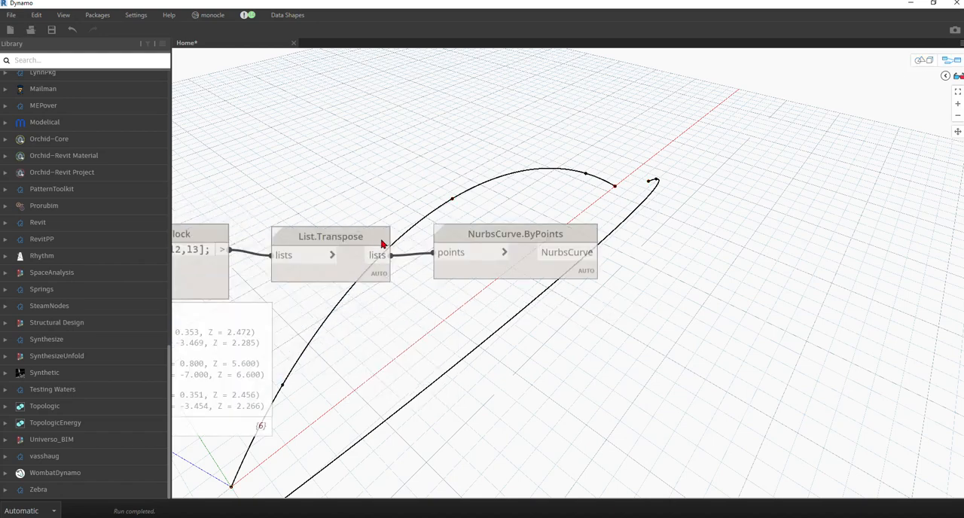
left_click(528, 235)
middle_click_drag(671, 333, 485, 297)
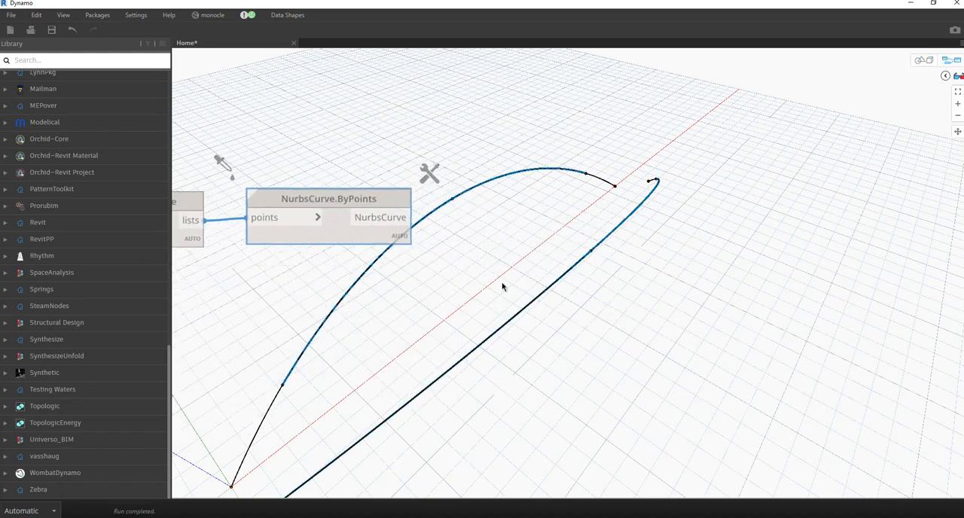
left_click(925, 61)
right_click_drag(808, 144, 541, 275)
key("ctrl+b")
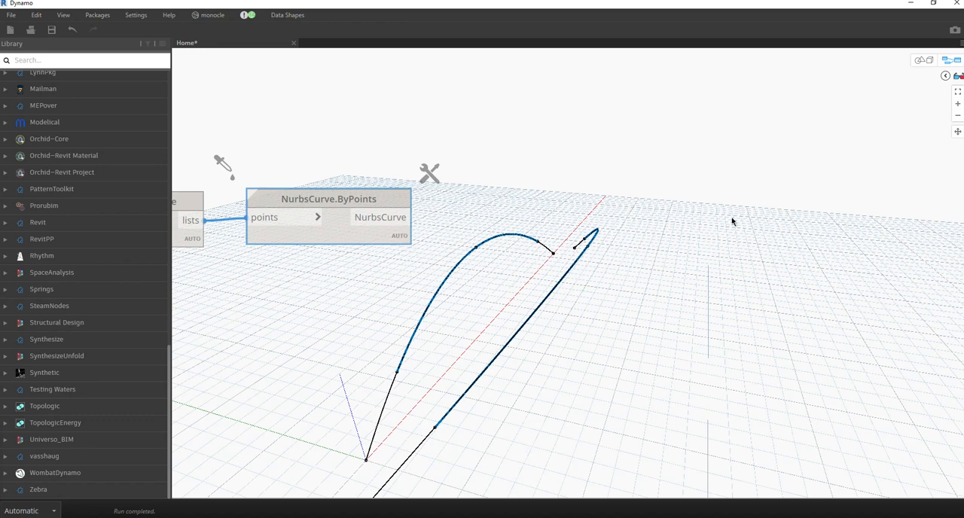
scroll(681, 232, "down", 5)
scroll(473, 246, "up", 6)
middle_click_drag(655, 249, 562, 256)
middle_click_drag(461, 285, 651, 243)
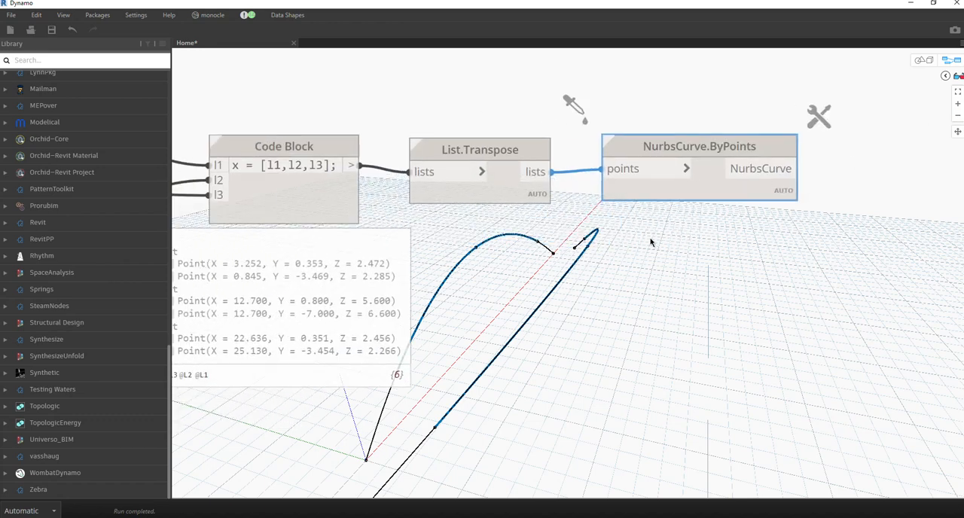
middle_click_drag(538, 272, 579, 263)
scroll(687, 239, "down", 4)
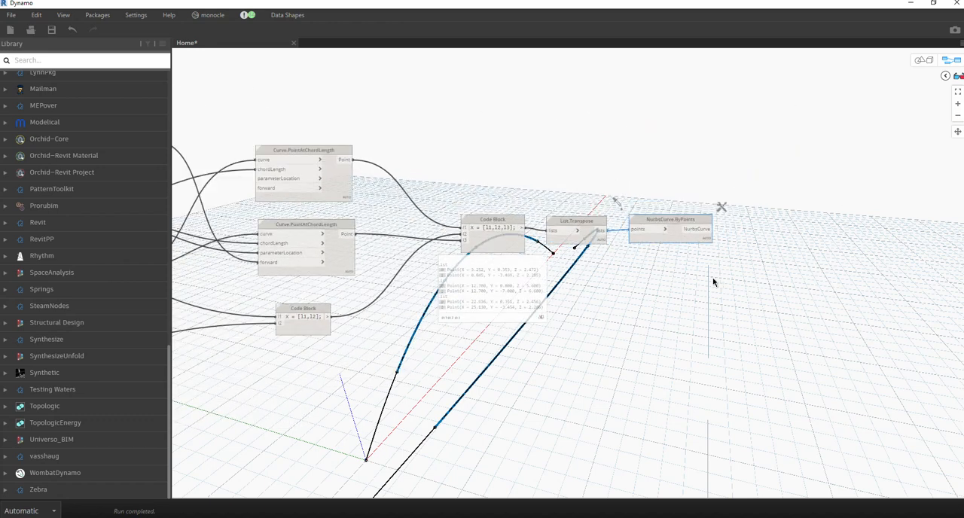
Add a Surface.ByLoft (crossSections) node after NurbsCurve.ByPoints and connect the NurbsCurve output to its crossSections input.
middle_click_drag(718, 241, 489, 236)
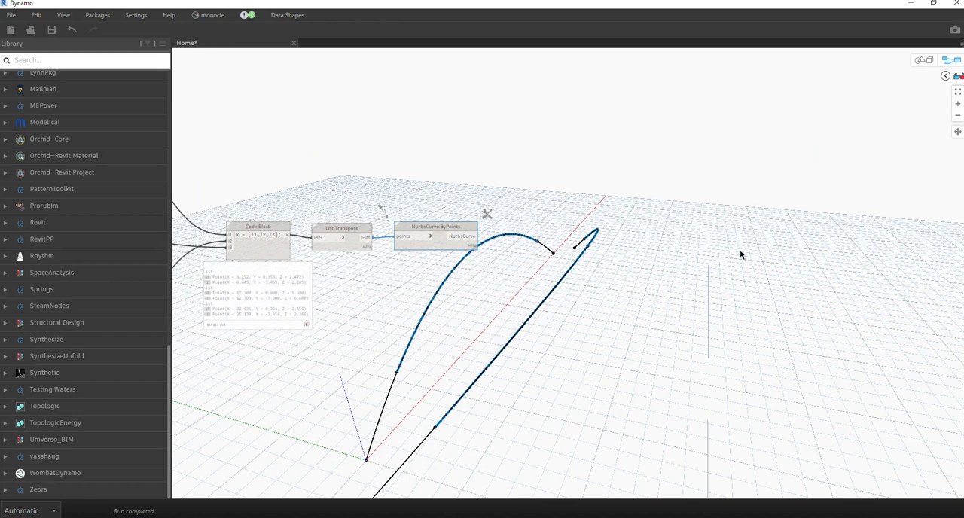
scroll(625, 248, "up", 3)
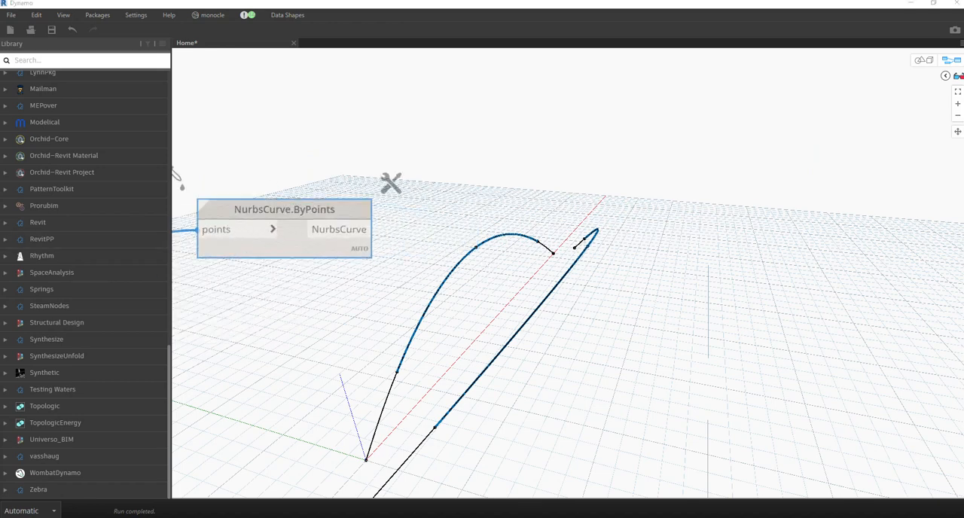
right_click(458, 224)
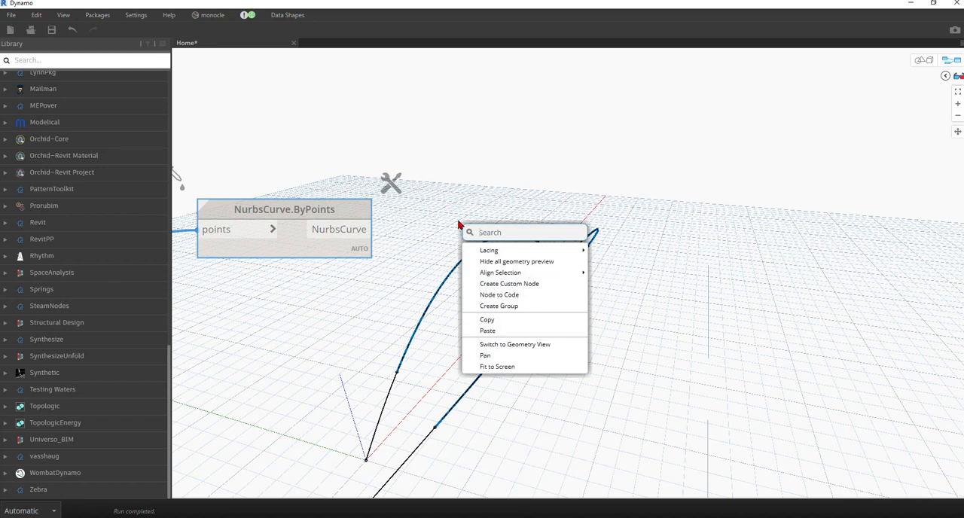
type("loft")
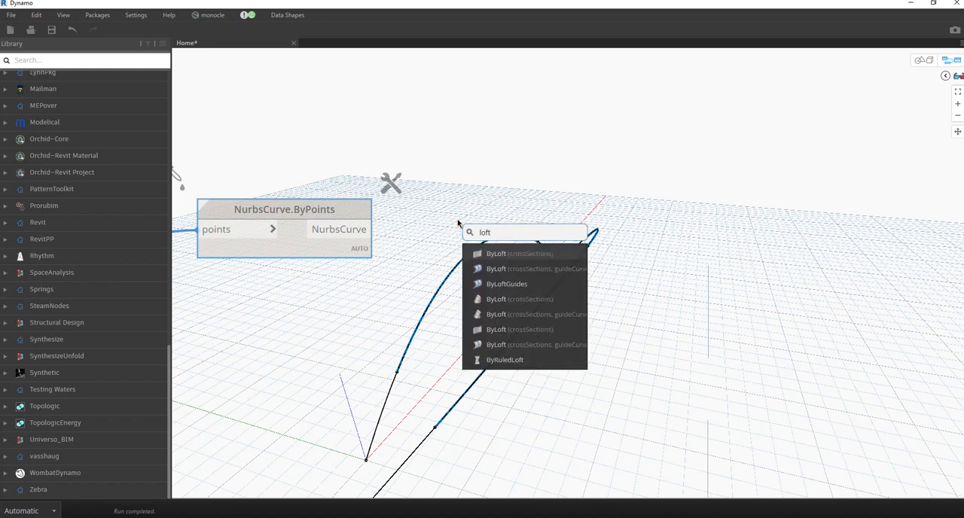
left_click(498, 253)
left_click_drag(528, 262, 480, 197)
left_click(373, 229)
left_click(464, 228)
middle_click_drag(547, 282, 369, 231)
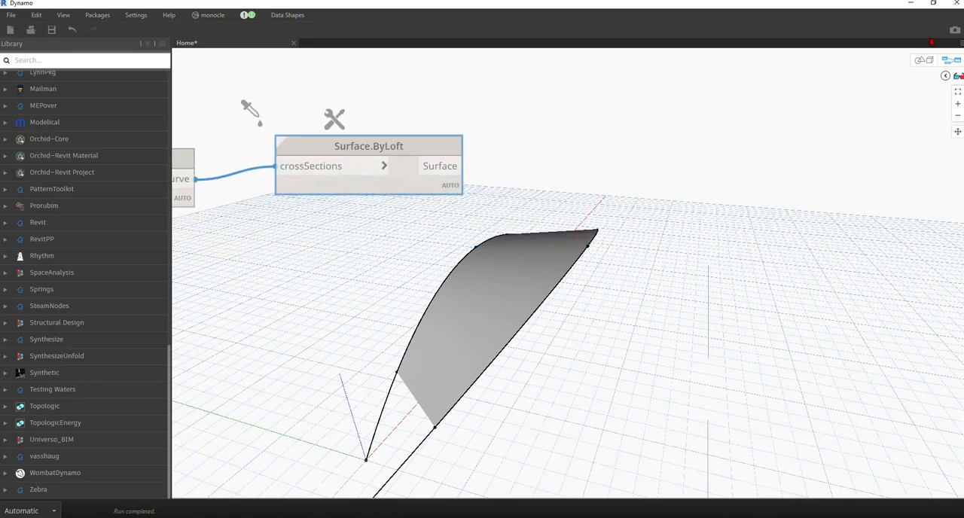
Orbit the geometry to inspect the lofted surface and save the graph as COX'S BAZAR RAILWAY.dyn.
left_click(942, 63)
right_click_drag(528, 248, 631, 245)
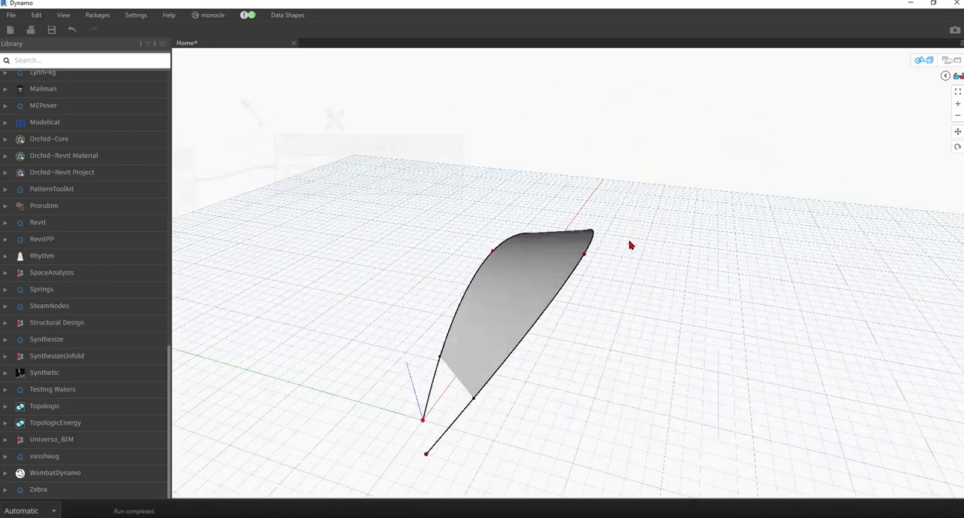
left_click(925, 60)
scroll(434, 146, "down", 5)
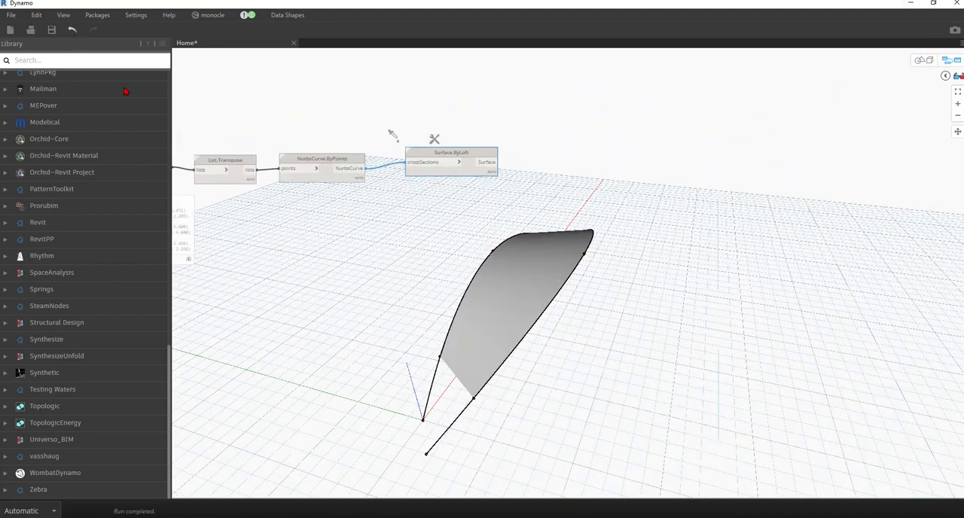
left_click(51, 29)
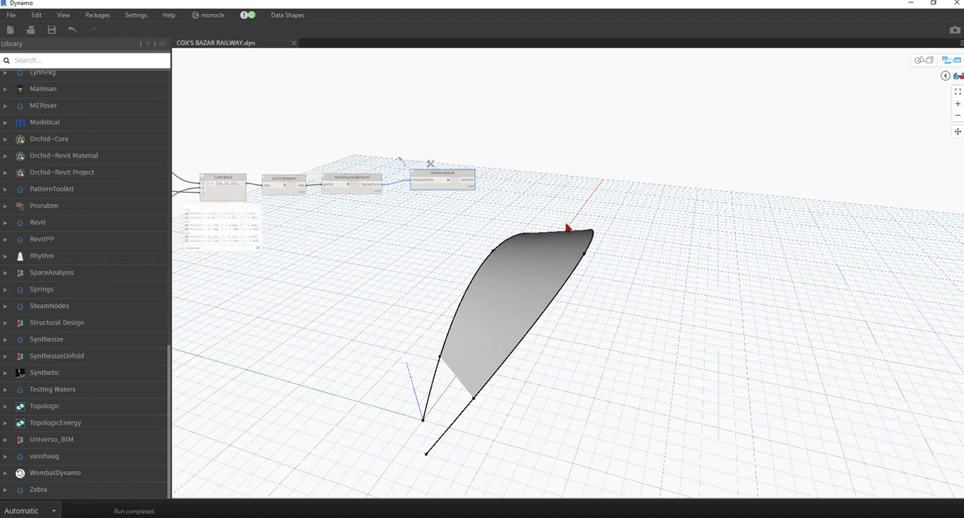
Examine the complete node graph alongside the lofted surface, including the Surface.ByLoft node at its end.
scroll(556, 216, "down", 4)
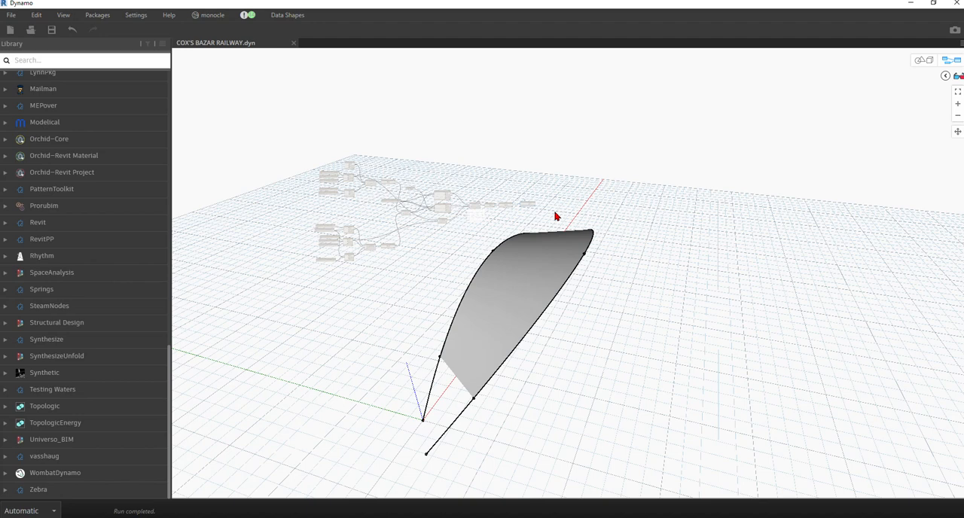
scroll(543, 217, "down", 5)
scroll(539, 217, "up", 5)
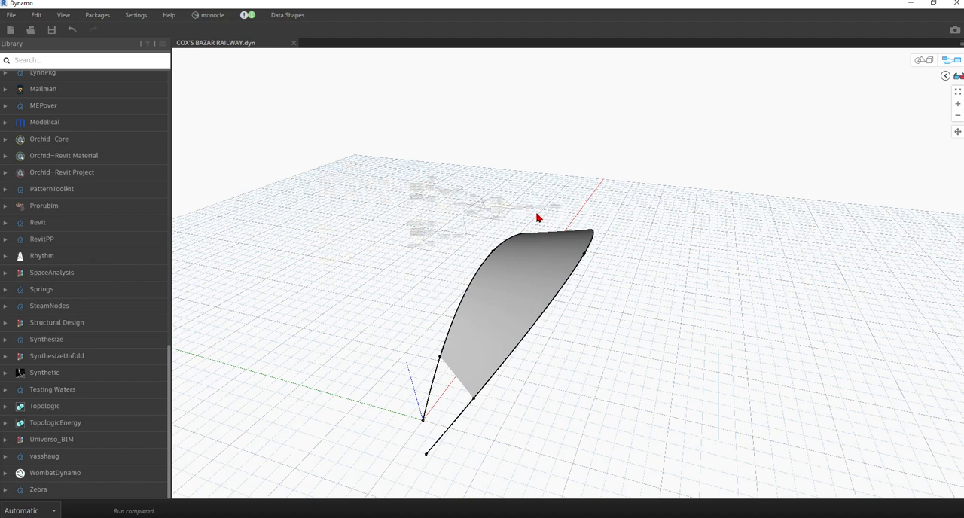
middle_click_drag(476, 288, 498, 333)
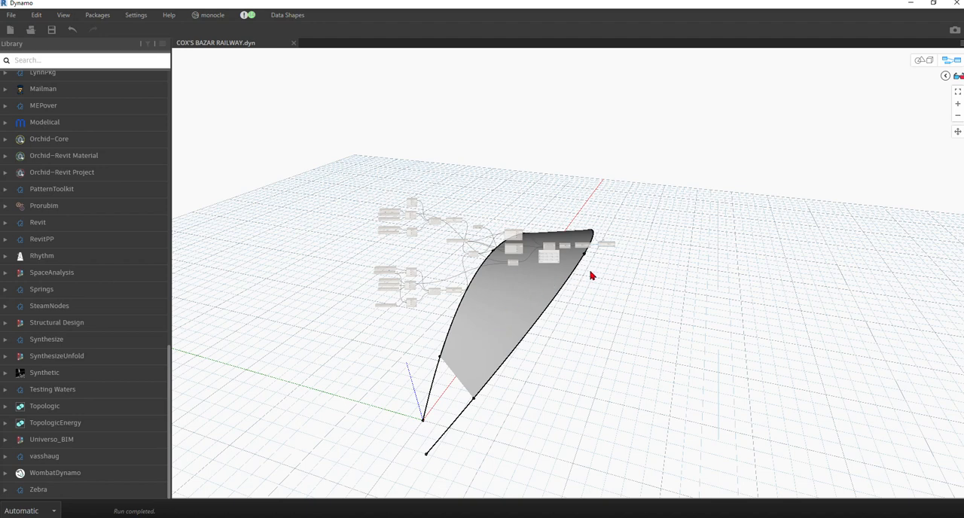
scroll(604, 261, "up", 5)
scroll(671, 220, "up", 1)
middle_click_drag(662, 224, 377, 266)
scroll(352, 239, "up", 1)
scroll(352, 239, "up", 1)
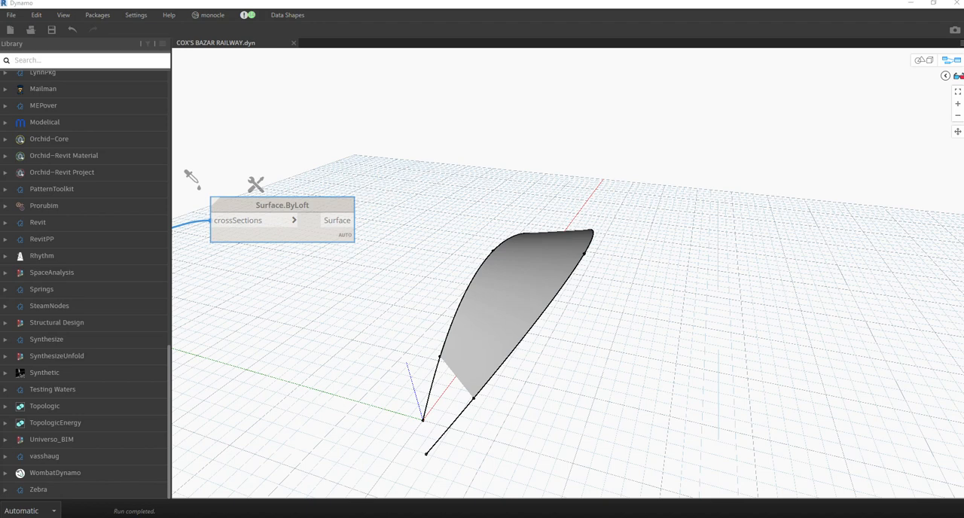
scroll(558, 211, "down", 5)
left_click_drag(292, 291, 665, 236)
scroll(661, 211, "down", 3)
scroll(662, 213, "down", 1)
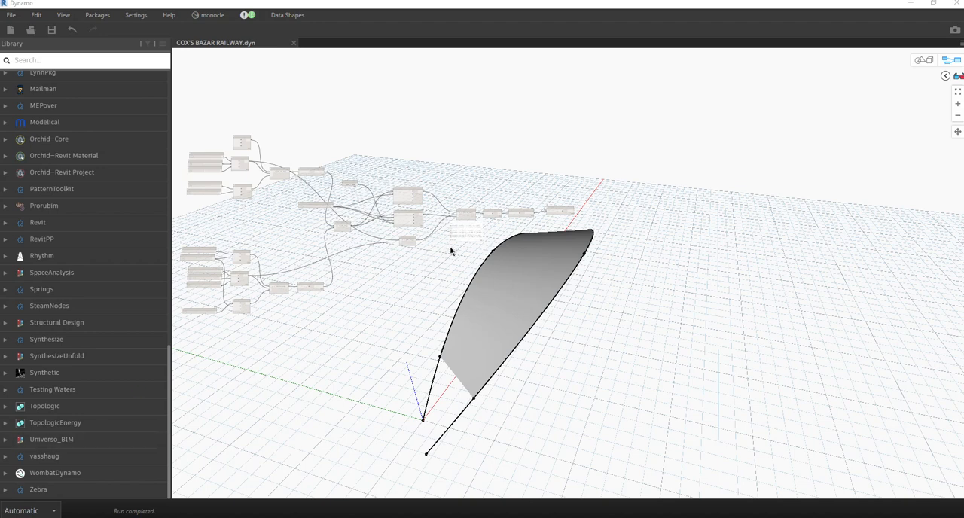
Add a Code Block containing x[1]; below the three-input Code Block and place a copy of it directly underneath.
scroll(444, 218, "up", 10)
left_click(302, 253)
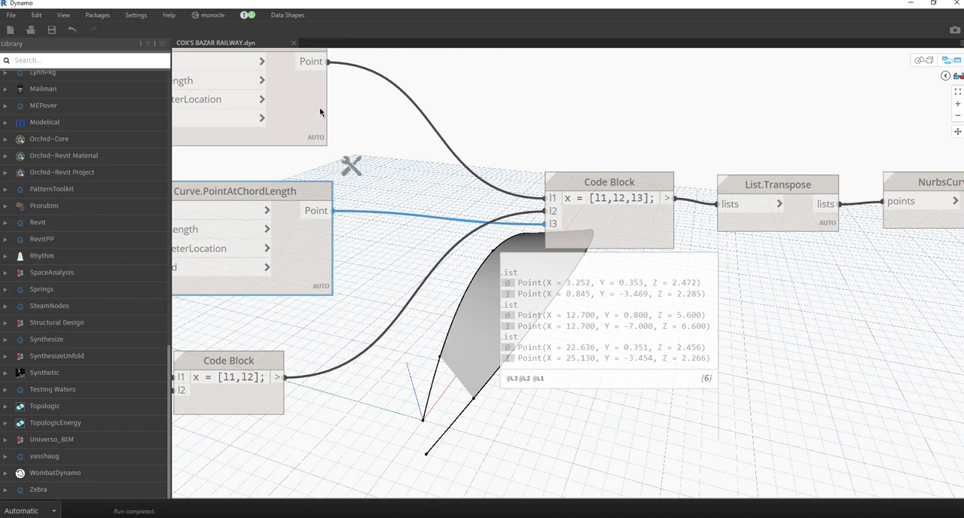
scroll(334, 157, "down", 5)
scroll(399, 253, "up", 5)
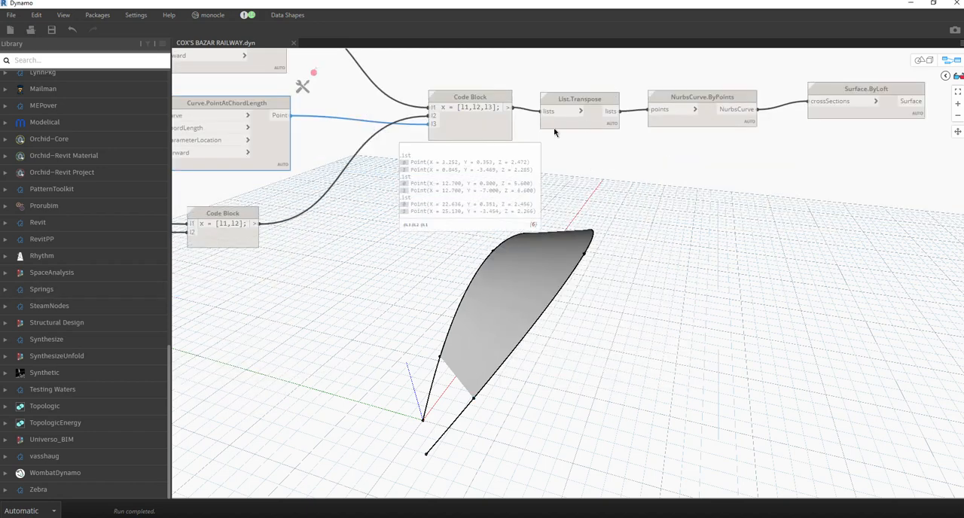
double_click(450, 254)
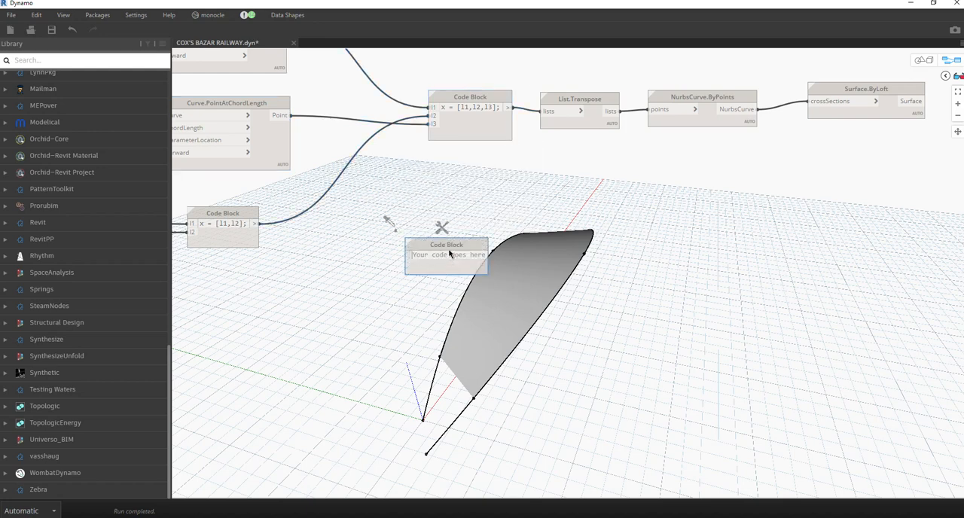
type("x[")
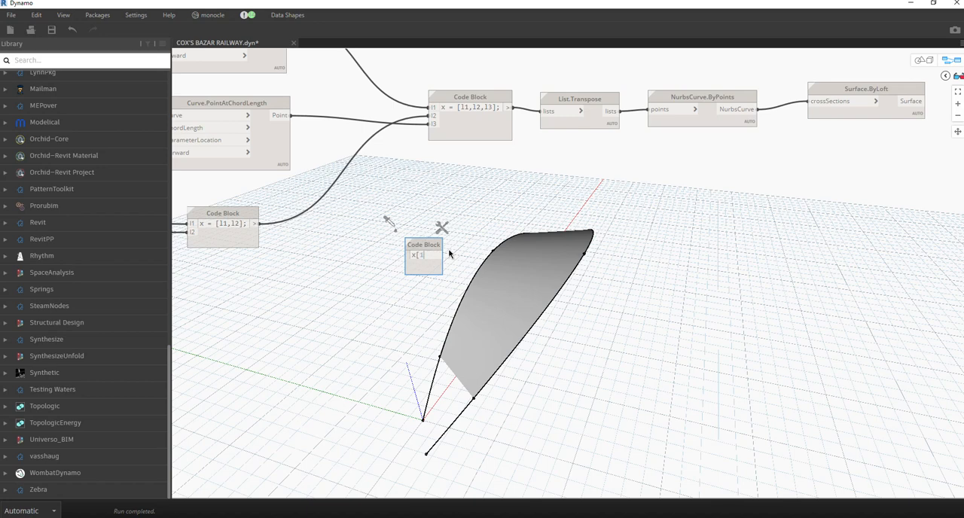
type("1]")
left_click(450, 254)
left_click_drag(421, 268, 470, 242)
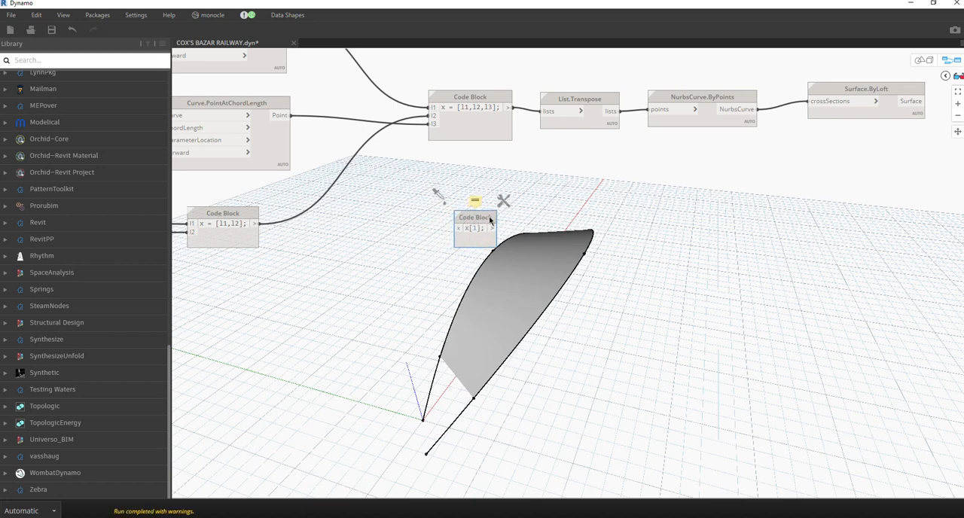
key("ctrl+c")
key("ctrl+v")
left_click_drag(536, 224, 488, 269)
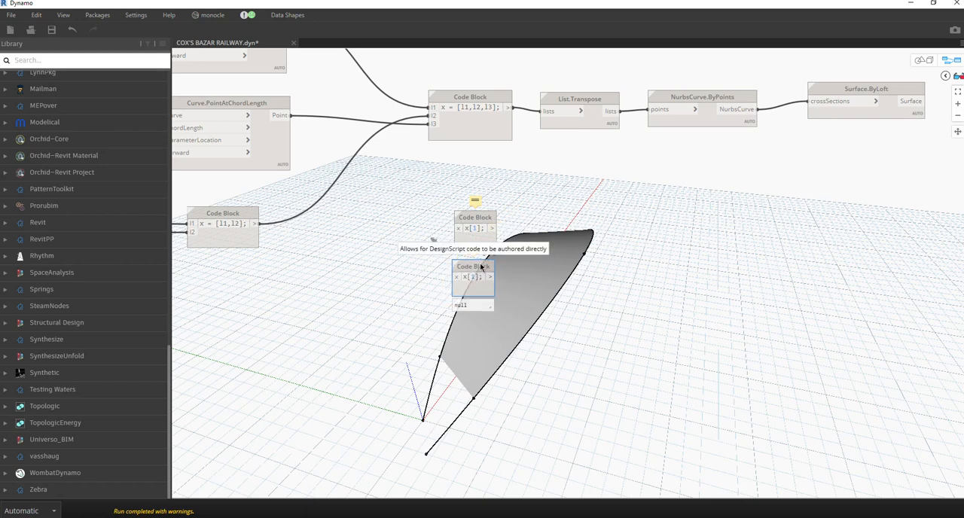
Connect the upper and lower Curve.PointAtChordLength Point outputs to the upper and lower x[1] Code Blocks respectively.
middle_click_drag(335, 71, 323, 181)
left_click(274, 127)
left_click(443, 337)
left_click(278, 223)
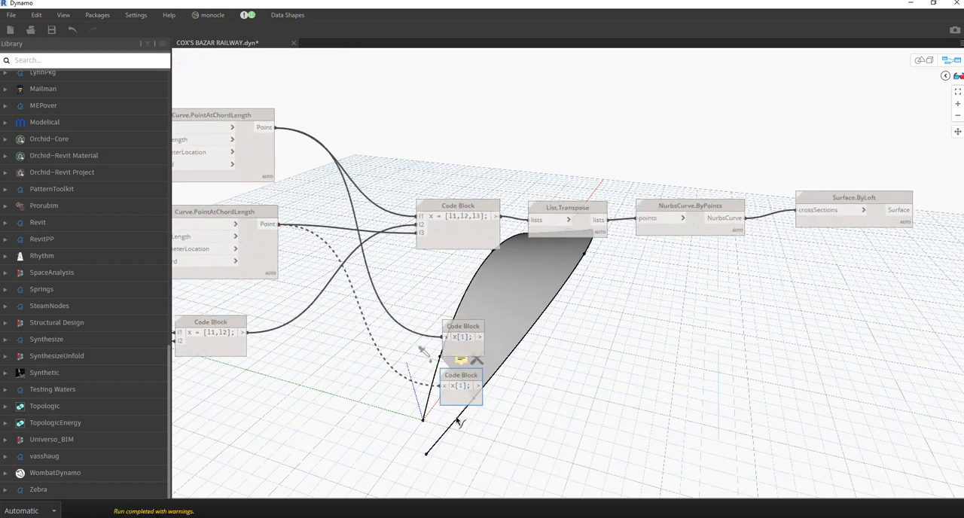
left_click(439, 386)
middle_click_drag(497, 385, 403, 308)
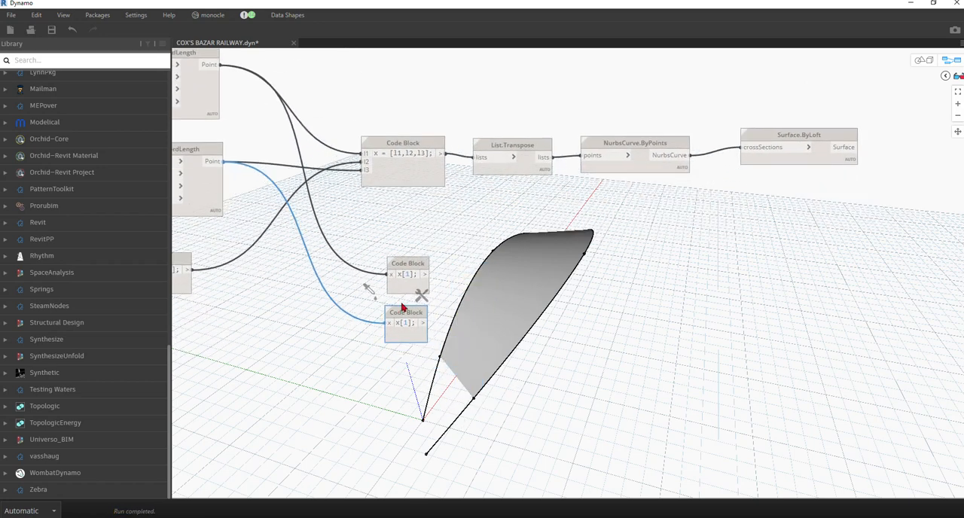
left_click(411, 287)
left_click(501, 334)
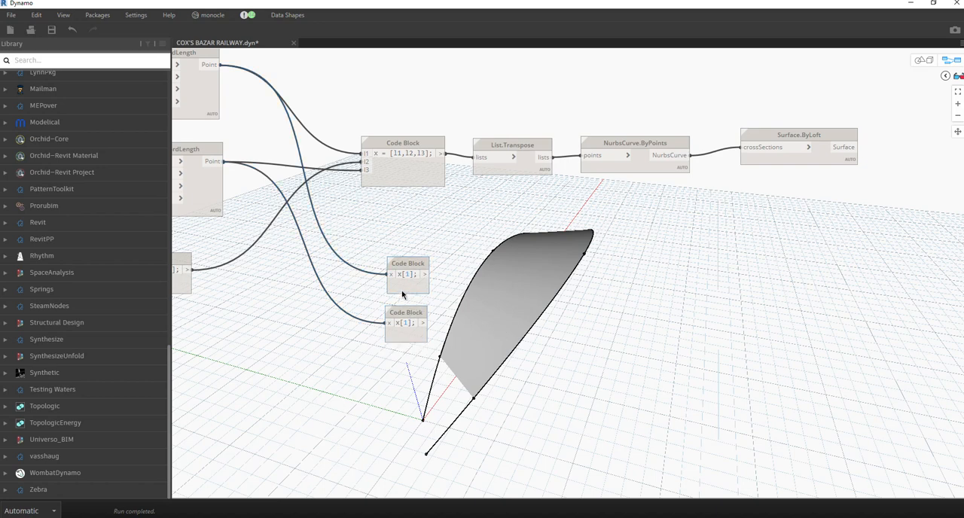
left_click(402, 289)
left_click(458, 303)
Add a Line.ByStartPointEndPoint node beside the x[1] Code Blocks and place a duplicate of it underneath.
middle_click_drag(518, 341, 478, 337)
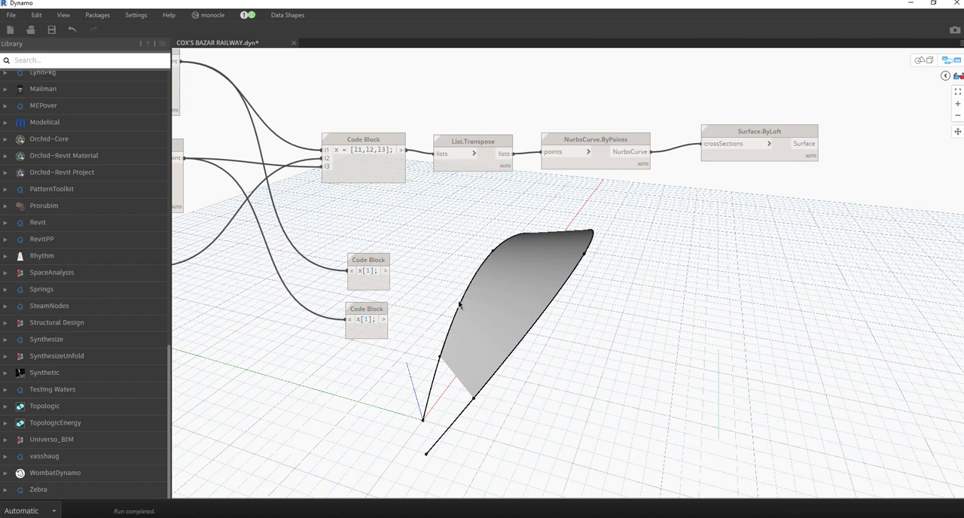
right_click(461, 303)
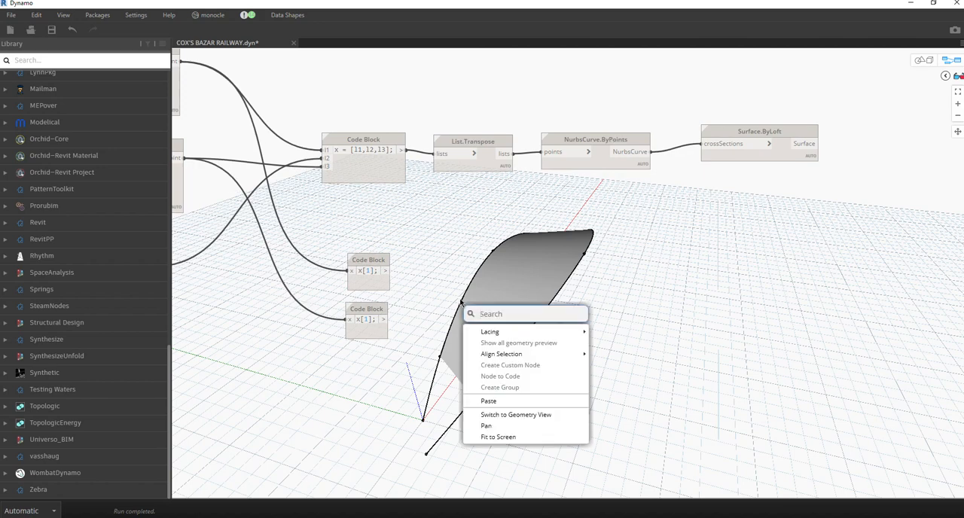
type("line")
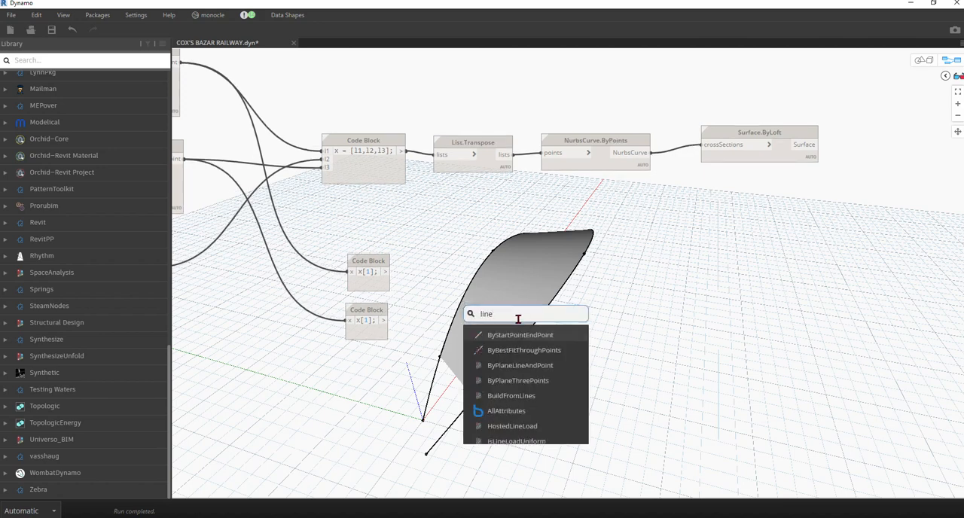
left_click(523, 336)
left_click_drag(573, 344, 543, 265)
key("ctrl+c")
key("ctrl+v")
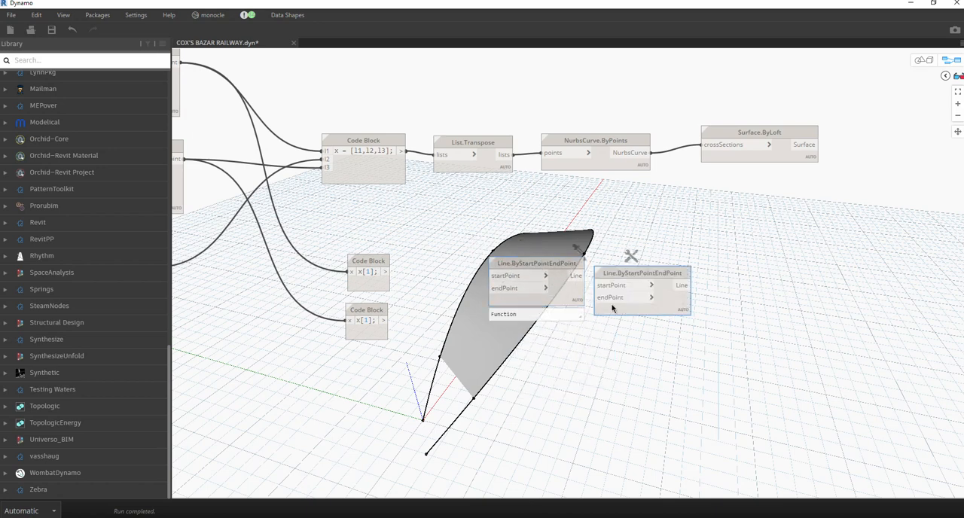
left_click_drag(661, 299, 566, 355)
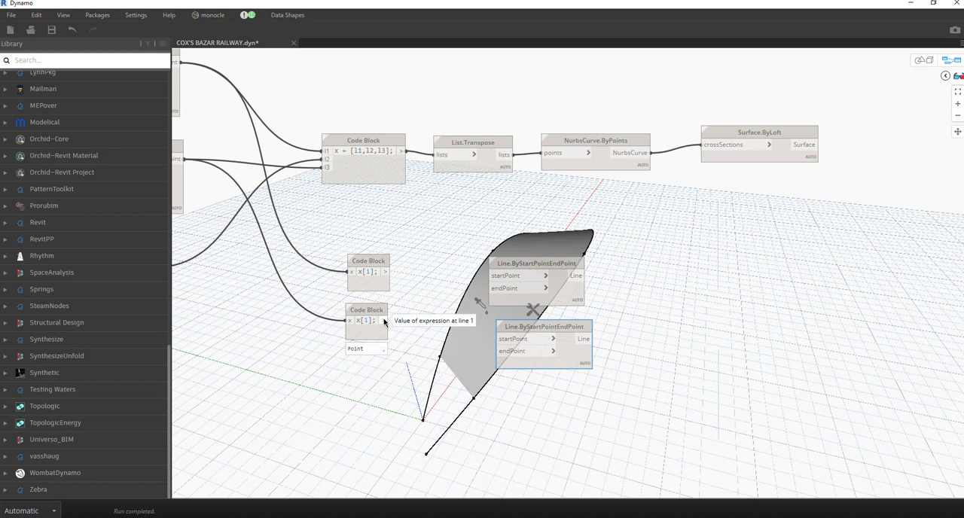
Connect the upper x[1] Code Block to the upper line node's startPoint, and the upper curve's first Point.ByCoordinates node to its endPoint.
left_click_drag(385, 272, 518, 275)
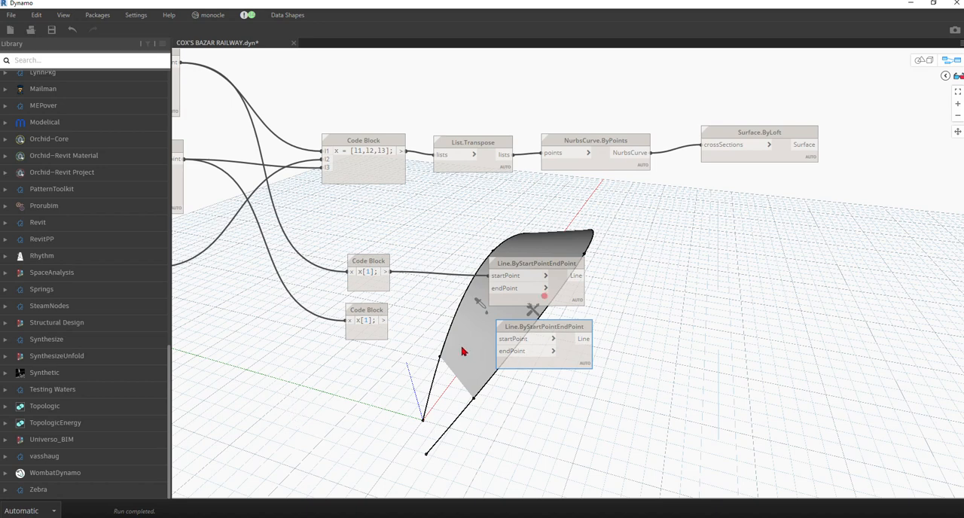
middle_click_drag(460, 322, 753, 320)
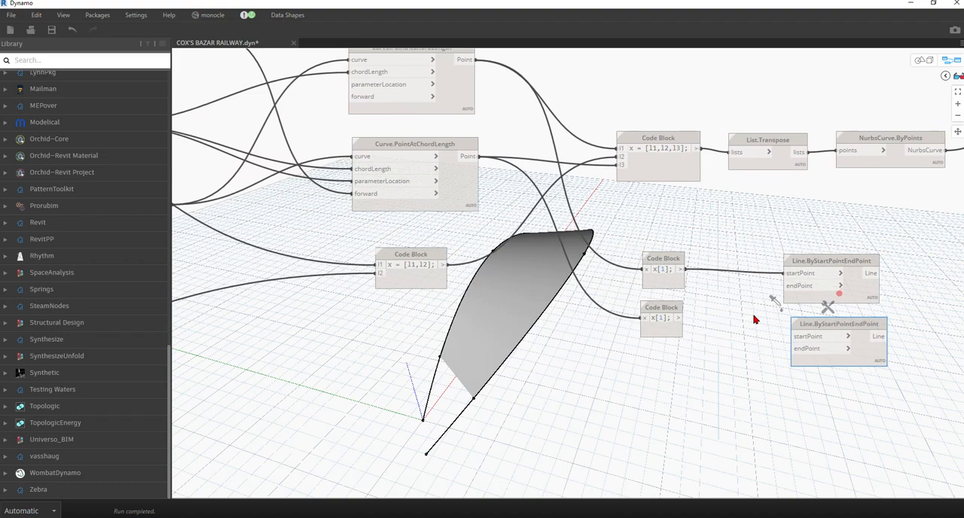
scroll(754, 320, "down", 5)
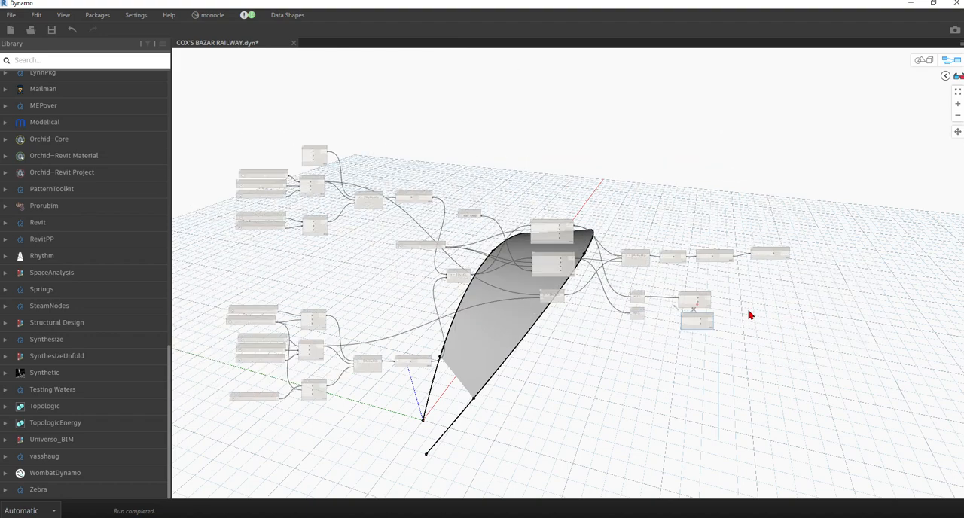
scroll(731, 312, "up", 6)
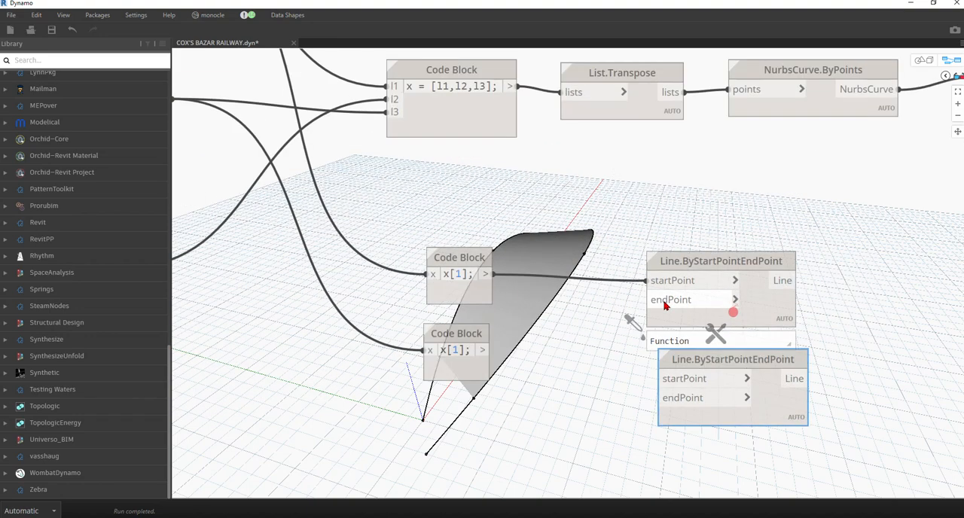
scroll(720, 292, "down", 5)
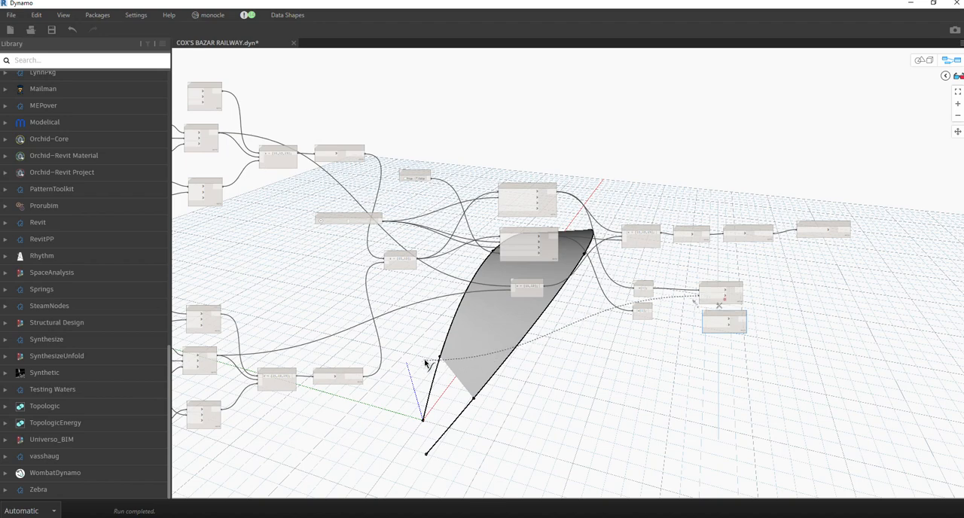
scroll(427, 362, "down", 3)
scroll(370, 200, "up", 5)
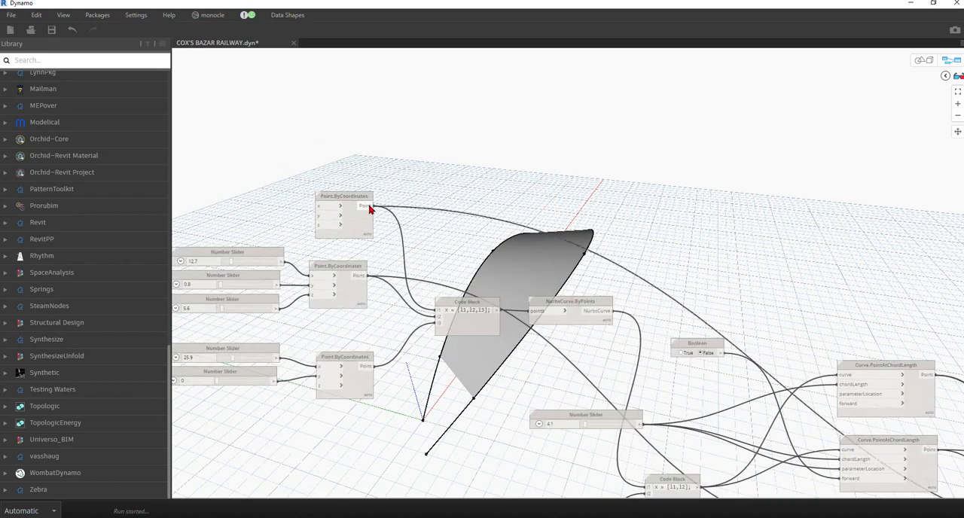
scroll(756, 332, "up", 3)
scroll(708, 370, "down", 3)
scroll(592, 365, "up", 8)
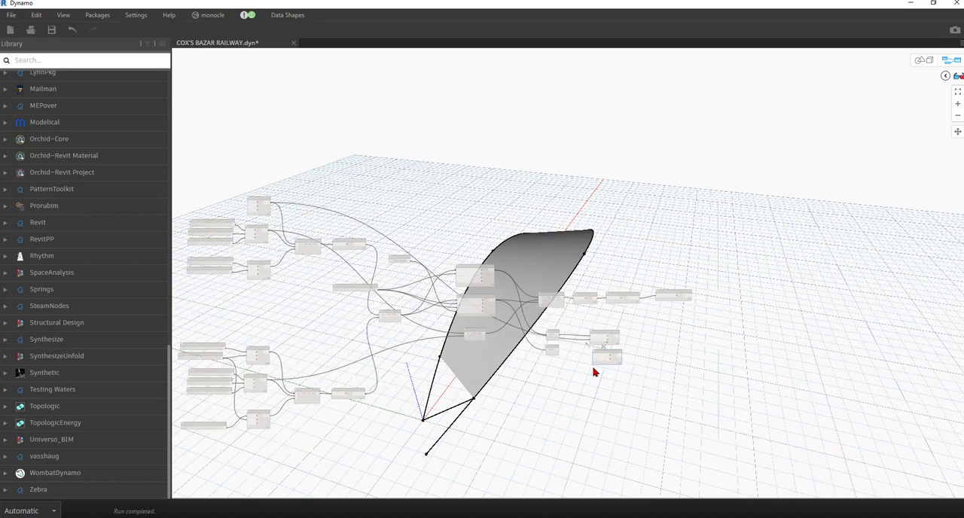
Connect the lower x[1] Code Block to the lower line node's startPoint and the lowest Point.ByCoordinates node to its endPoint, checking the 3D geometry.
left_click_drag(431, 301, 592, 326)
scroll(735, 346, "down", 8)
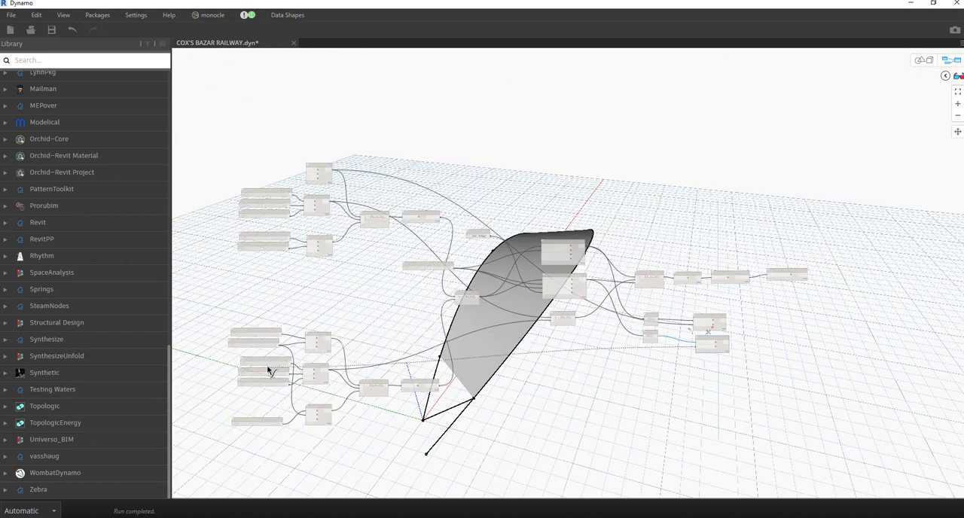
scroll(275, 385, "up", 5)
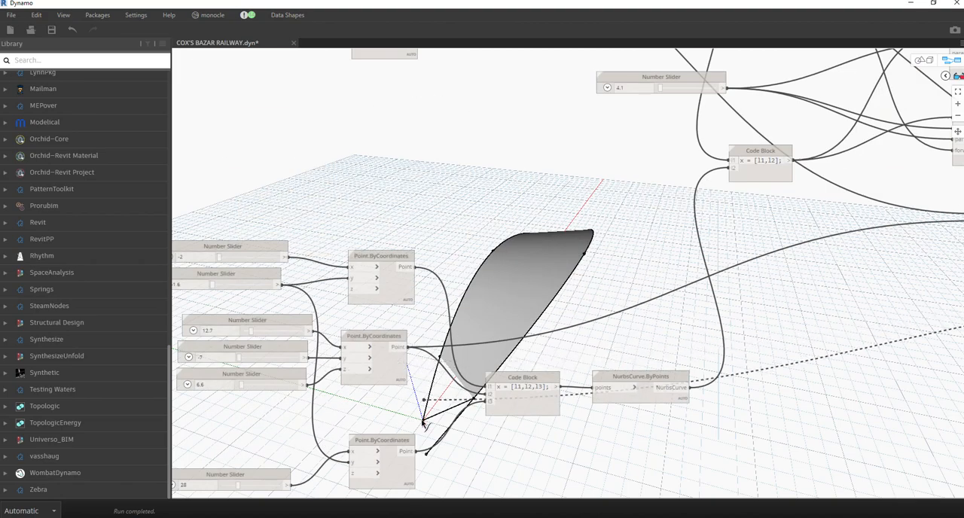
left_click(418, 455)
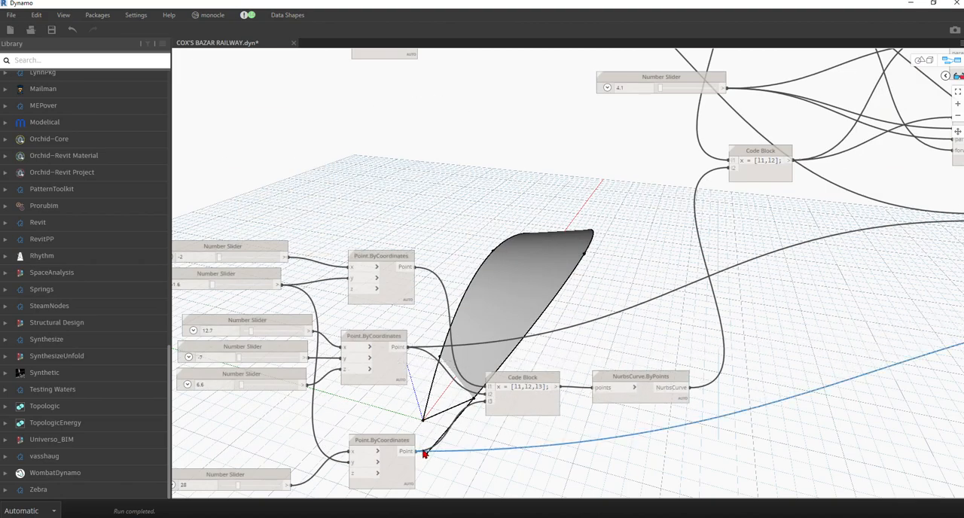
left_click(928, 60)
right_click_drag(549, 311, 463, 325)
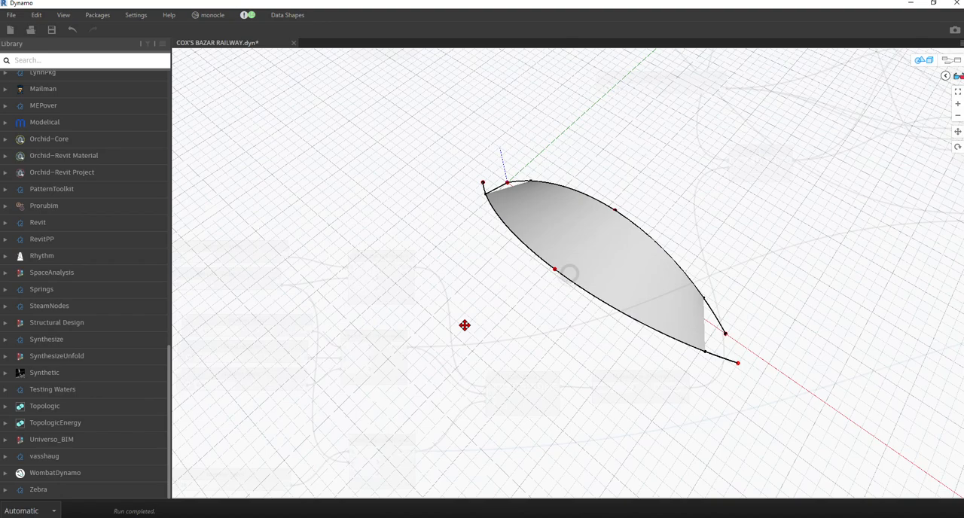
right_click_drag(521, 301, 809, 183)
left_click(949, 60)
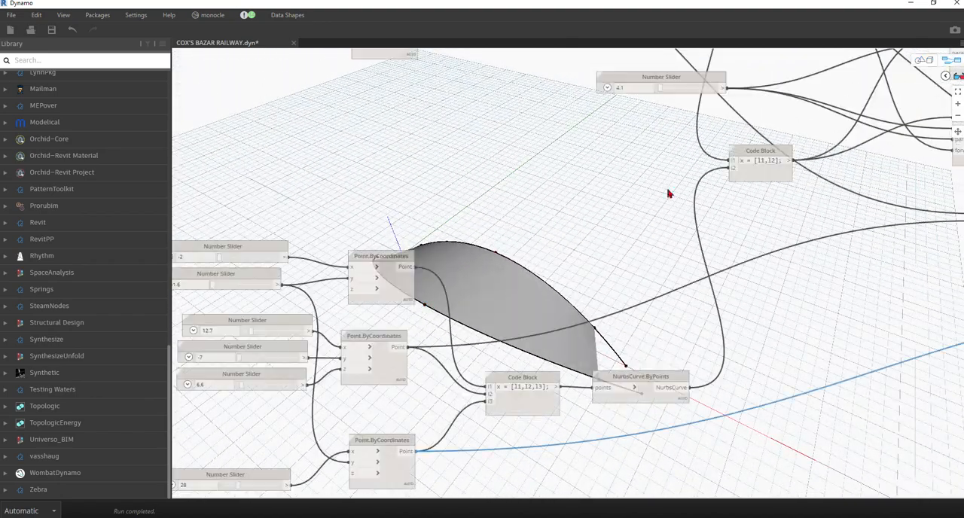
Rewire the lower line node's endPoint to the third Point.ByCoordinates node of the upper curve group.
scroll(486, 234, "down", 5)
scroll(753, 243, "up", 3)
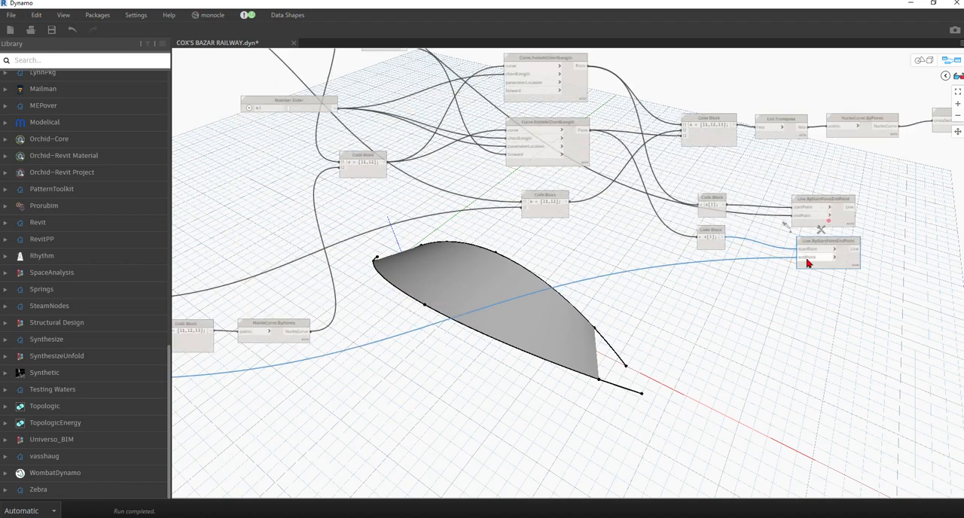
scroll(804, 260, "down", 4)
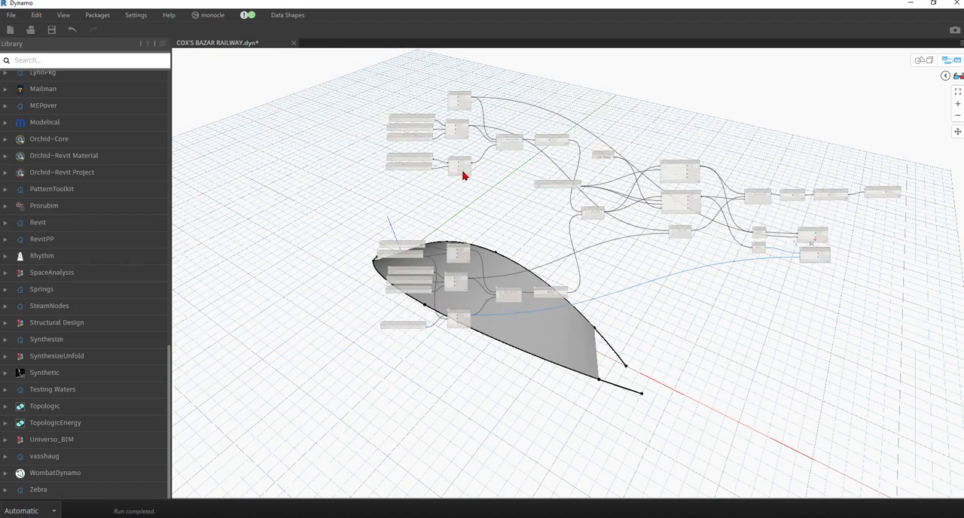
scroll(481, 161, "up", 5)
left_click(482, 158)
scroll(764, 279, "down", 3)
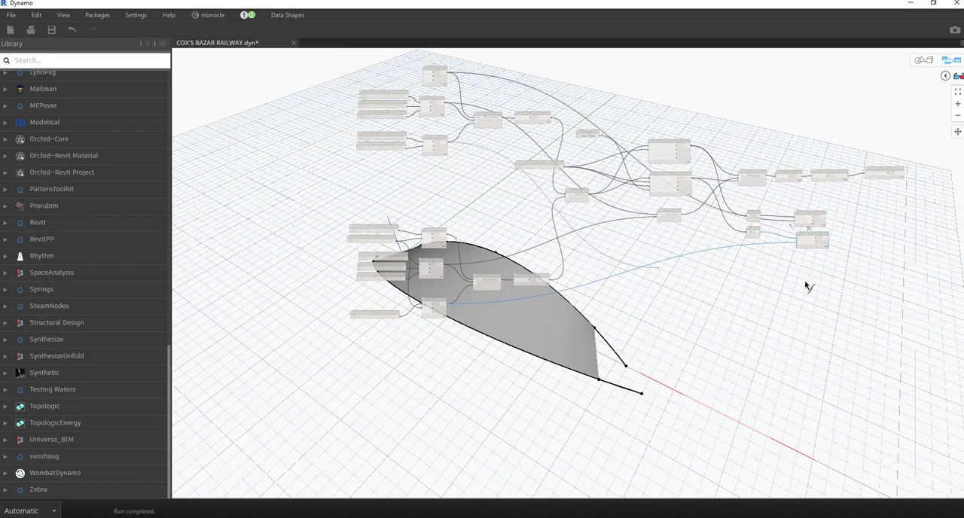
scroll(798, 251, "up", 4)
scroll(798, 245, "up", 2)
left_click(794, 233)
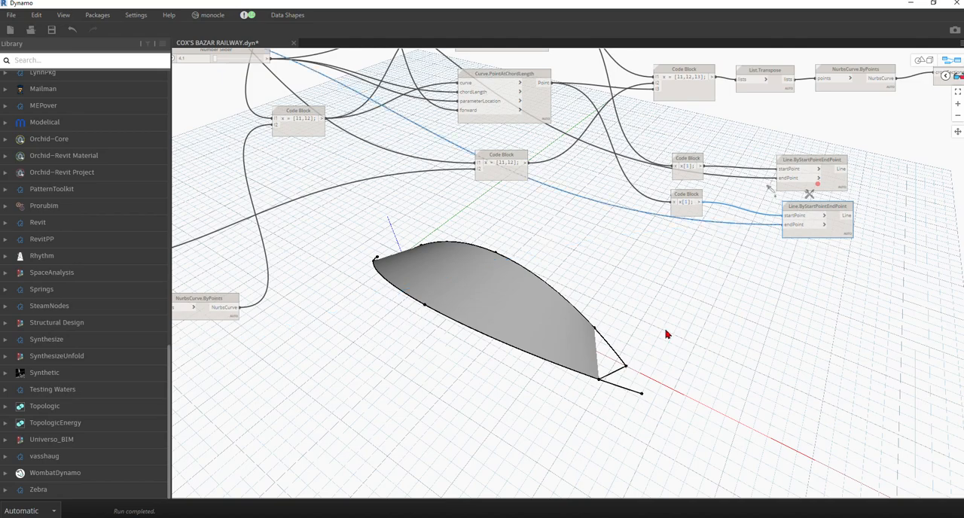
Examine the lofted roof surface and the closing lines at both of its ends from several angles in the 3D preview.
scroll(766, 379, "up", 2)
left_click(921, 59)
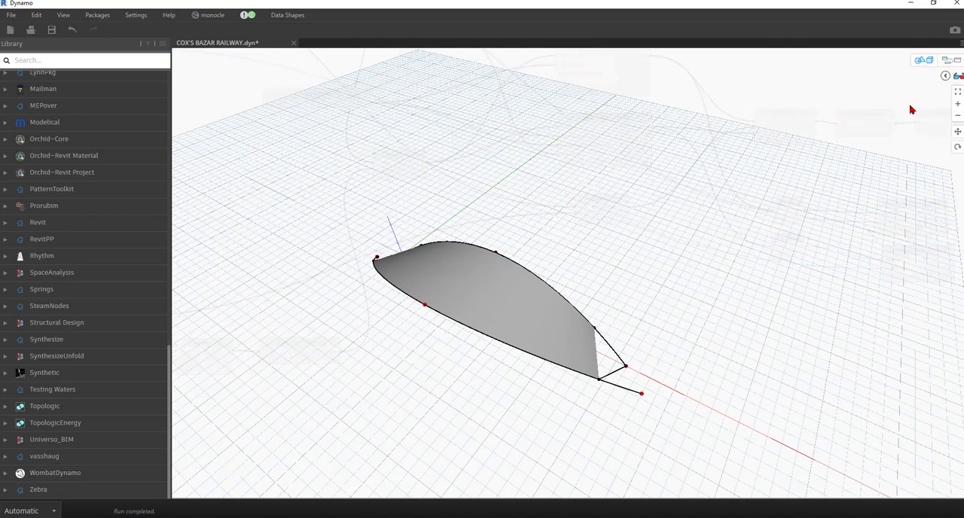
scroll(483, 321, "up", 3)
scroll(485, 319, "up", 3)
mouse_move(538, 325)
right_mouse_down()
mouse_move(396, 293)
mouse_move(438, 260)
mouse_move(439, 299)
mouse_move(415, 321)
mouse_move(406, 306)
mouse_move(565, 314)
mouse_move(622, 286)
mouse_move(603, 269)
mouse_move(614, 335)
mouse_move(617, 301)
mouse_move(594, 321)
mouse_move(629, 331)
right_mouse_up()
mouse_move(943, 73)
left_click(928, 59)
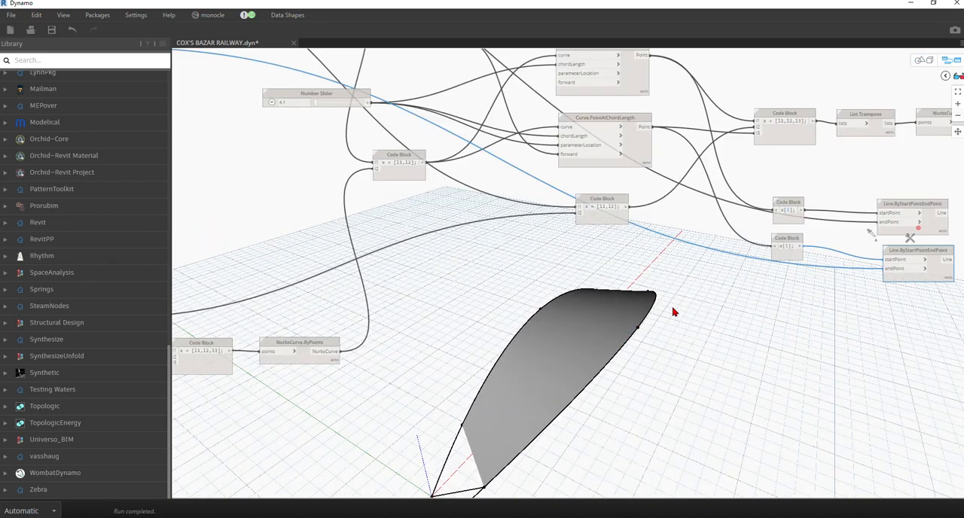
scroll(204, 344, "down", 5)
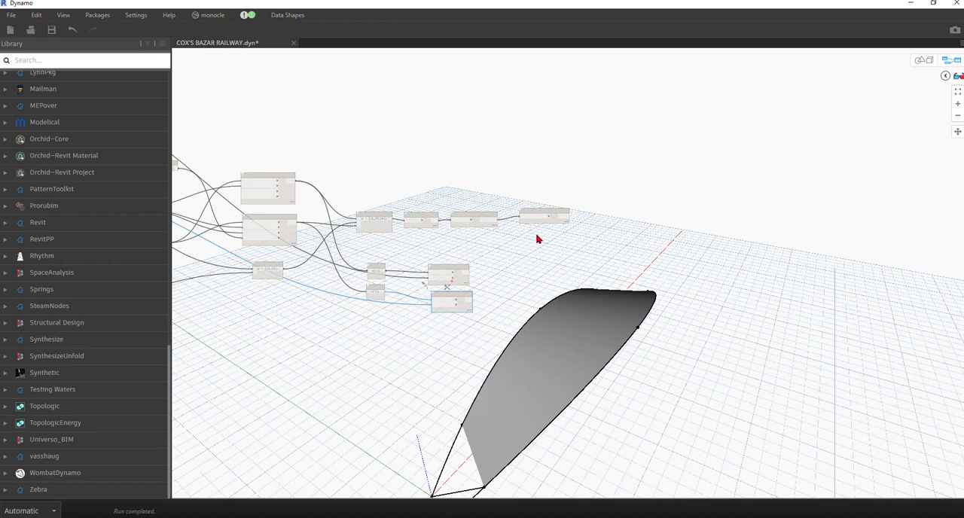
scroll(527, 245, "up", 3)
scroll(445, 267, "down", 1)
scroll(386, 226, "down", 2)
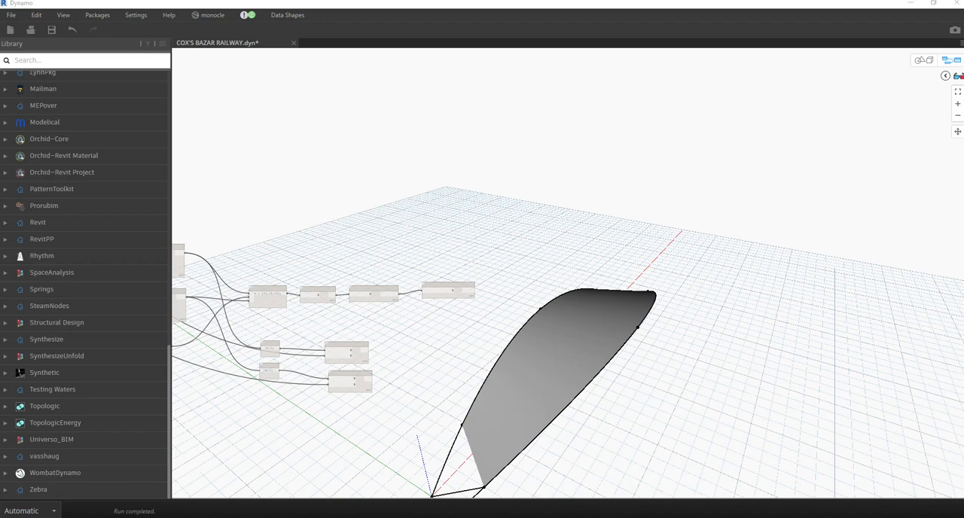
middle_click_drag(531, 382, 502, 328)
left_click(923, 59)
right_click_drag(585, 230, 562, 271)
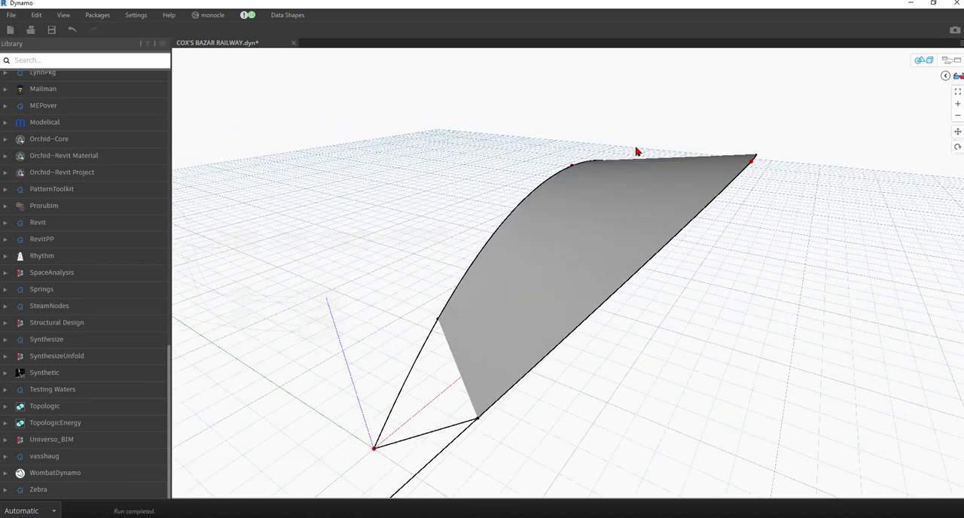
right_click_drag(396, 359, 393, 330)
middle_click_drag(393, 330, 394, 330)
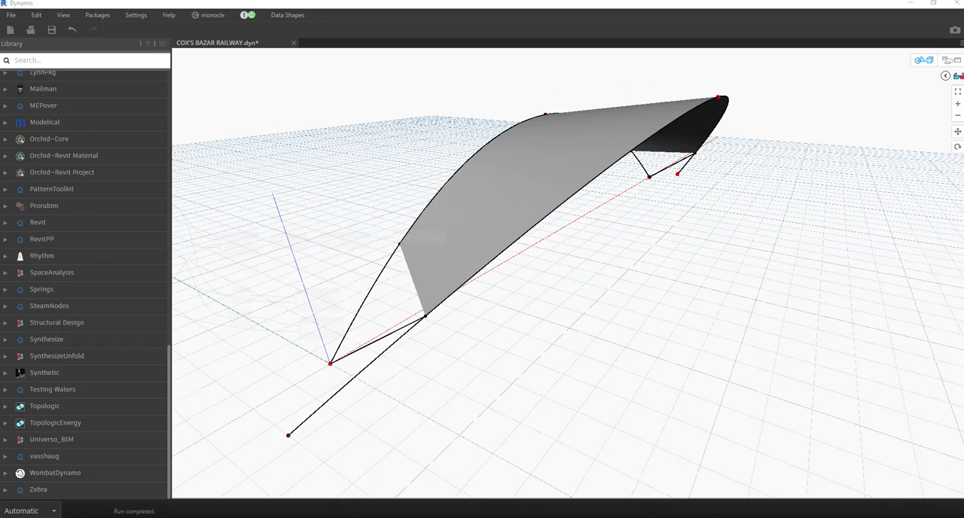
Save the COX'S BAZAR RAILWAY.dyn graph and switch from 3D preview navigation back to the node graph.
scroll(499, 304, "down", 2)
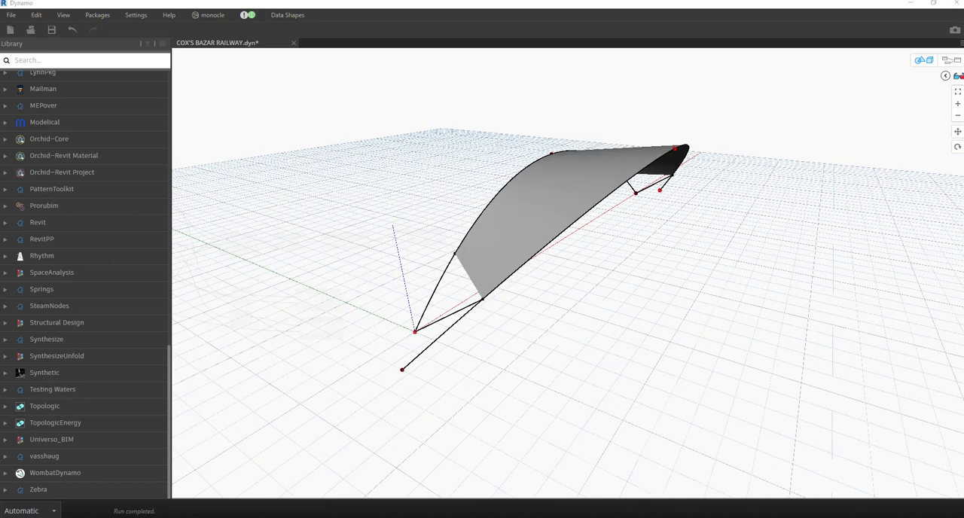
left_click(51, 30)
scroll(494, 294, "up", 5)
scroll(465, 294, "down", 3)
right_click_drag(469, 280, 881, 85)
left_click(923, 61)
Add a Circle.ByCenterPointRadius node in the empty area above the surface loft nodes.
scroll(522, 234, "down", 2)
middle_click_drag(638, 361, 480, 362)
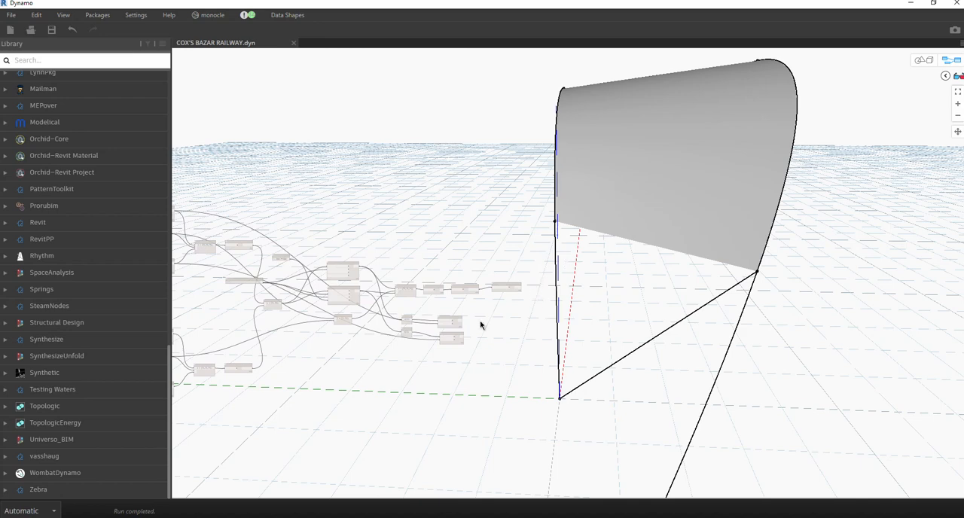
right_click(391, 366)
left_click(411, 500)
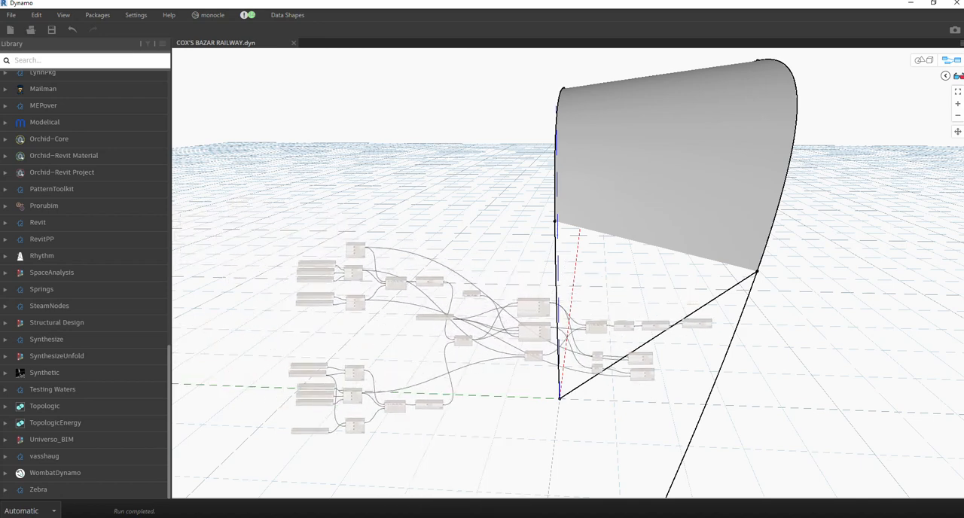
scroll(594, 281, "up", 5)
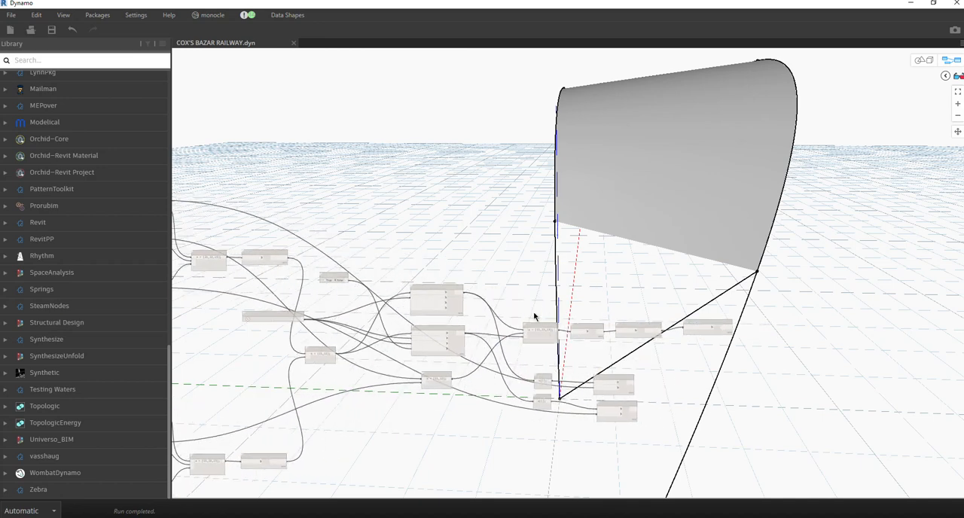
right_click(490, 103)
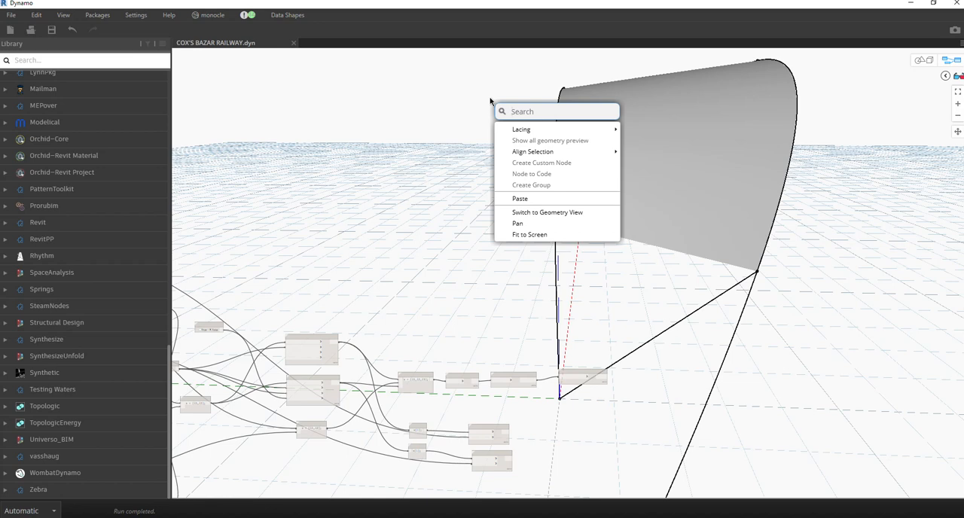
type("c")
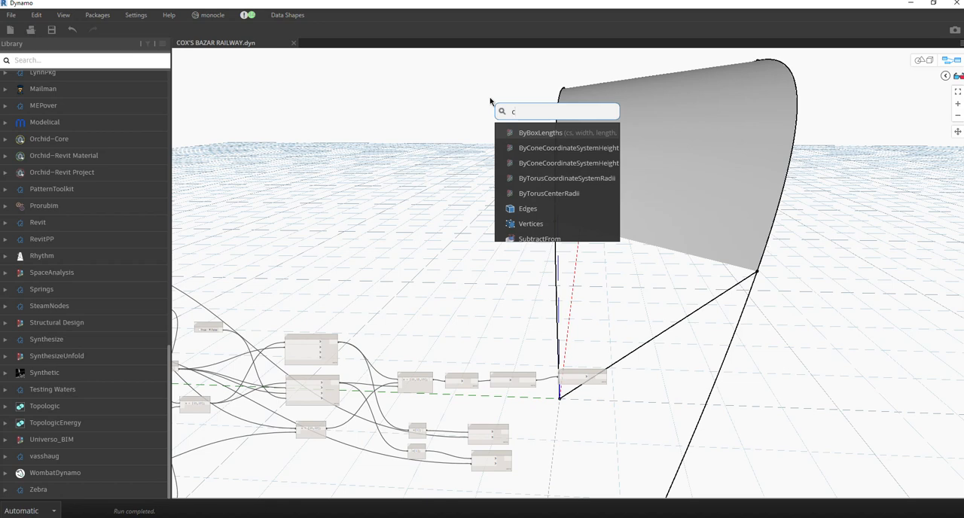
type("ircle")
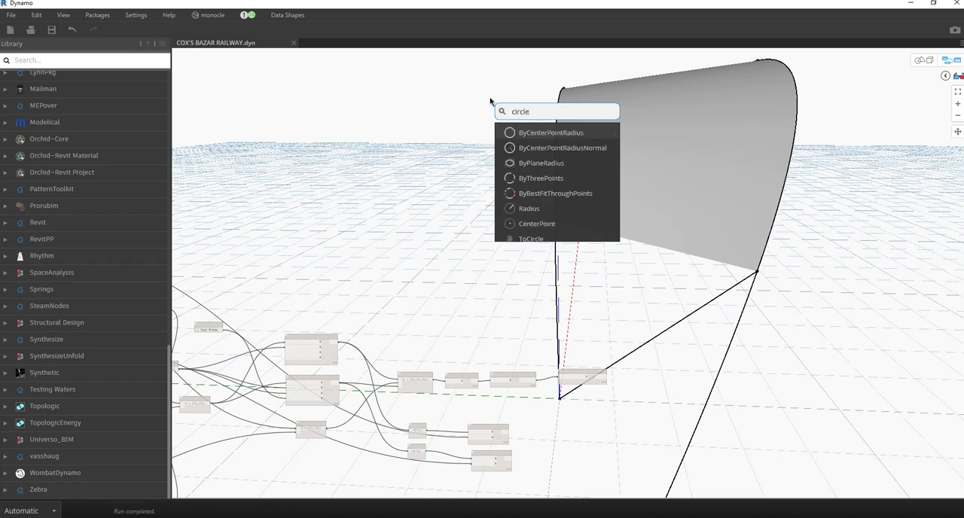
left_click(538, 132)
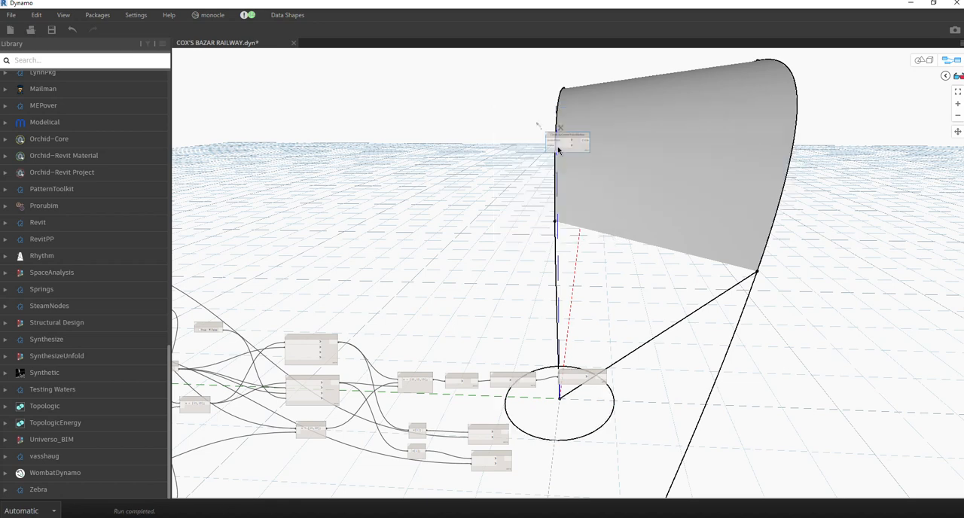
scroll(565, 142, "up", 5)
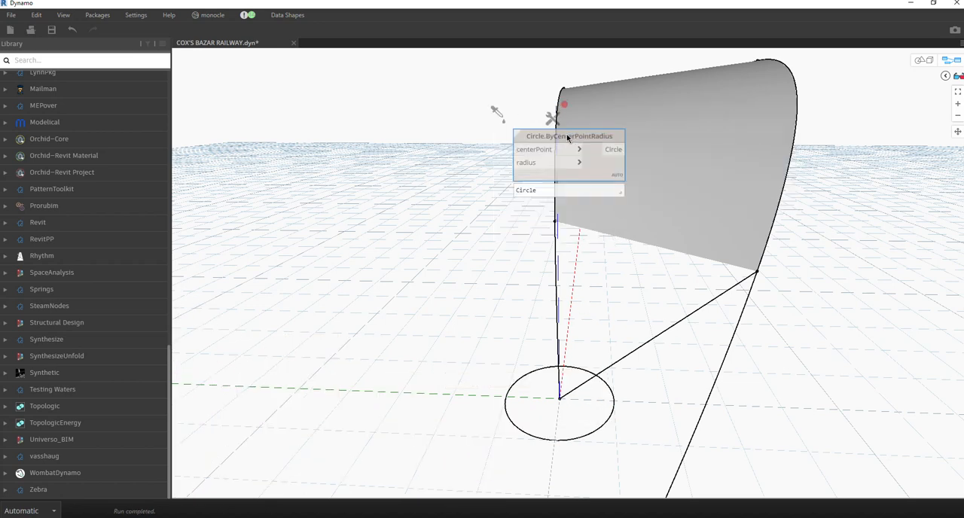
scroll(567, 134, "down", 5)
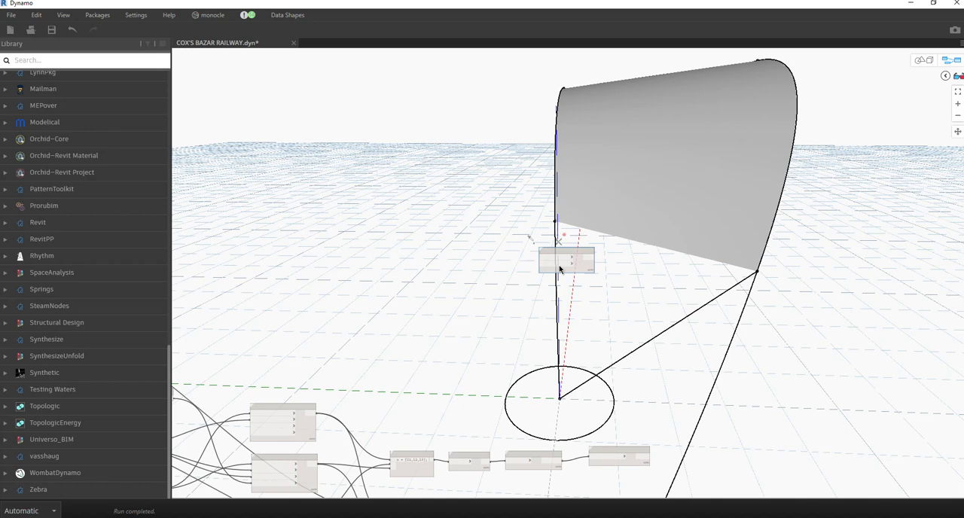
Create a Code Block with the value 0.2, connect it to the circle node's radius, and place it below that node.
scroll(560, 269, "up", 4)
double_click(442, 278)
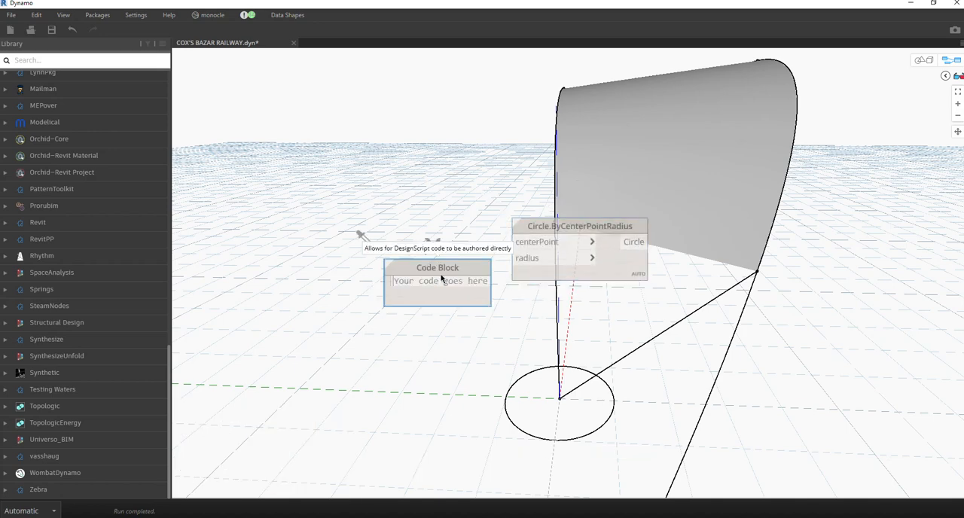
type("0.2")
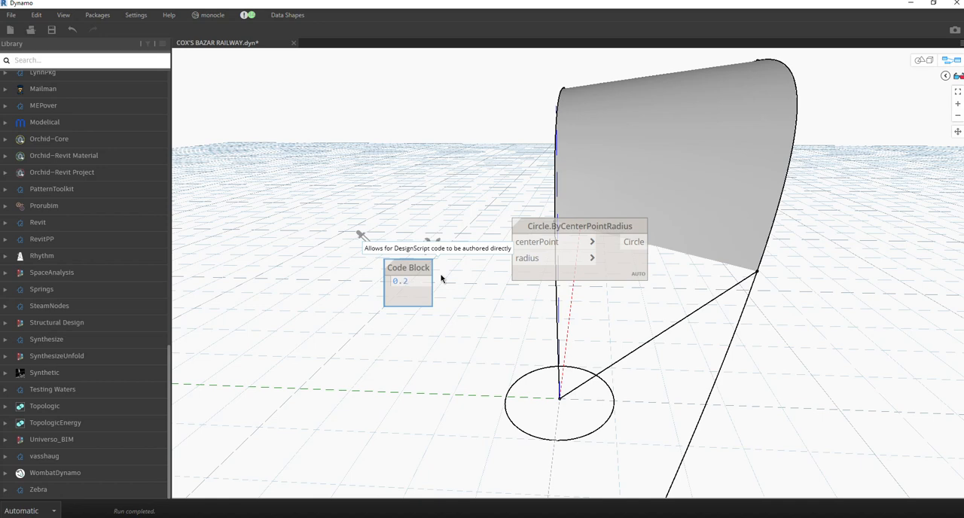
left_click(457, 304)
left_click_drag(427, 281, 512, 258)
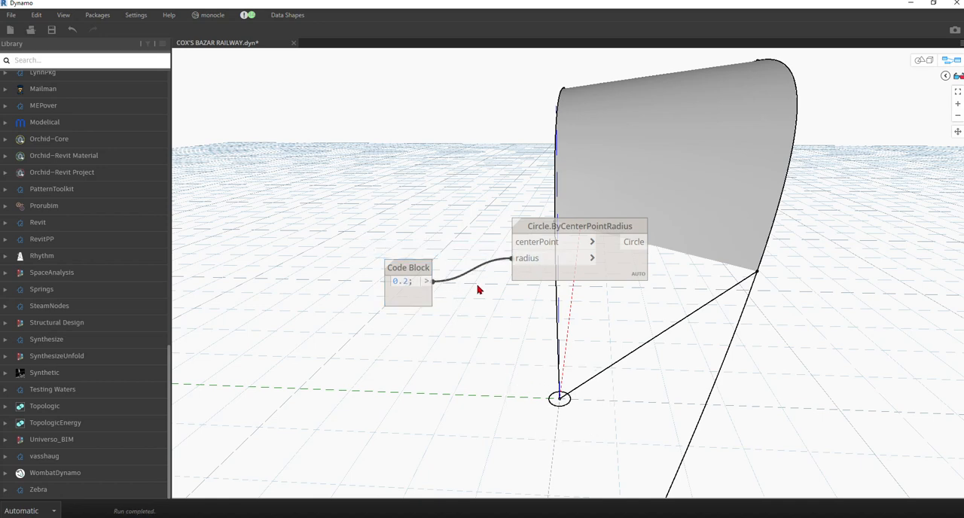
left_click_drag(424, 268, 448, 349)
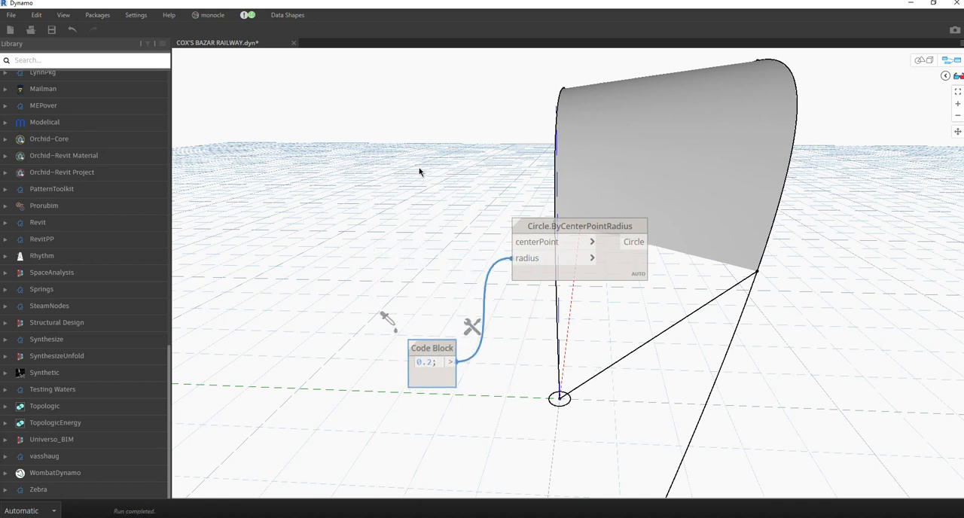
Add a Curve.SweepAsSolid node beyond the circle node and connect the Circle output to its curve input.
scroll(420, 173, "down", 4)
scroll(497, 167, "up", 3)
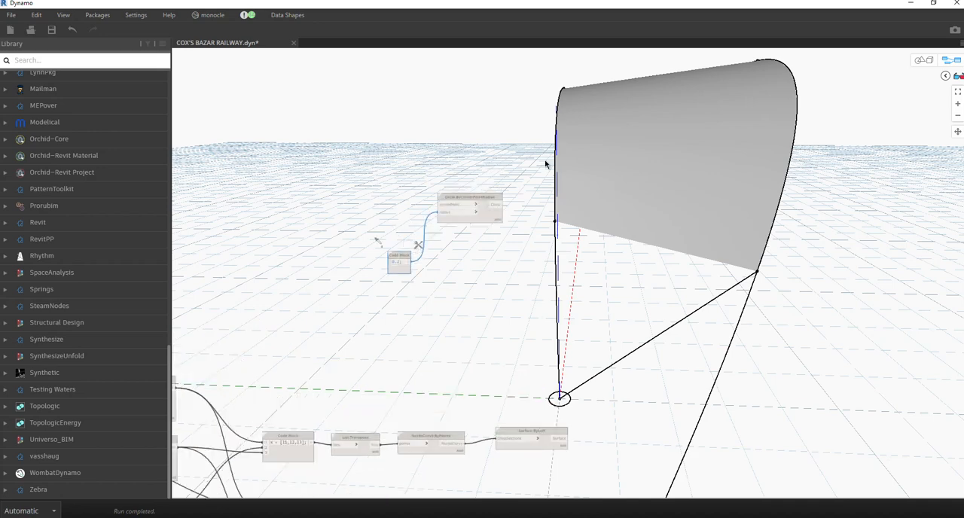
right_click(546, 164)
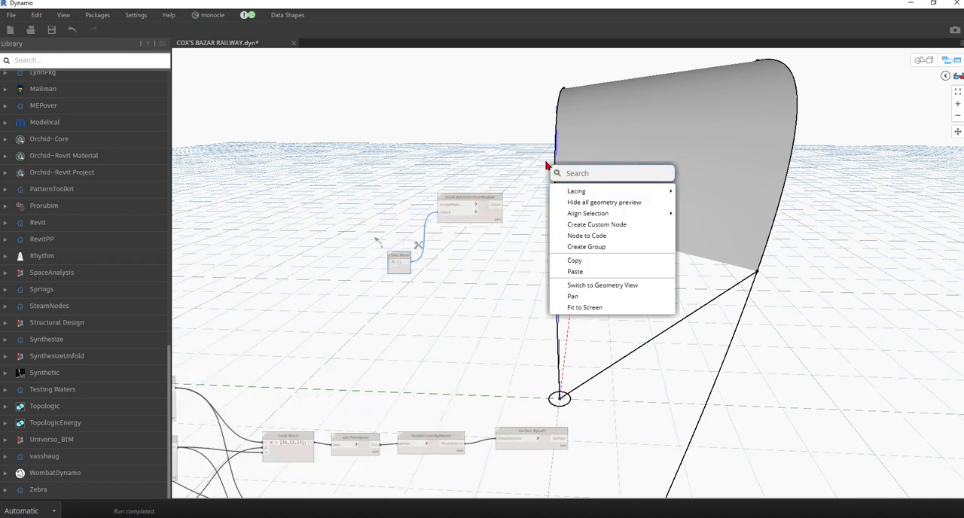
type("sw")
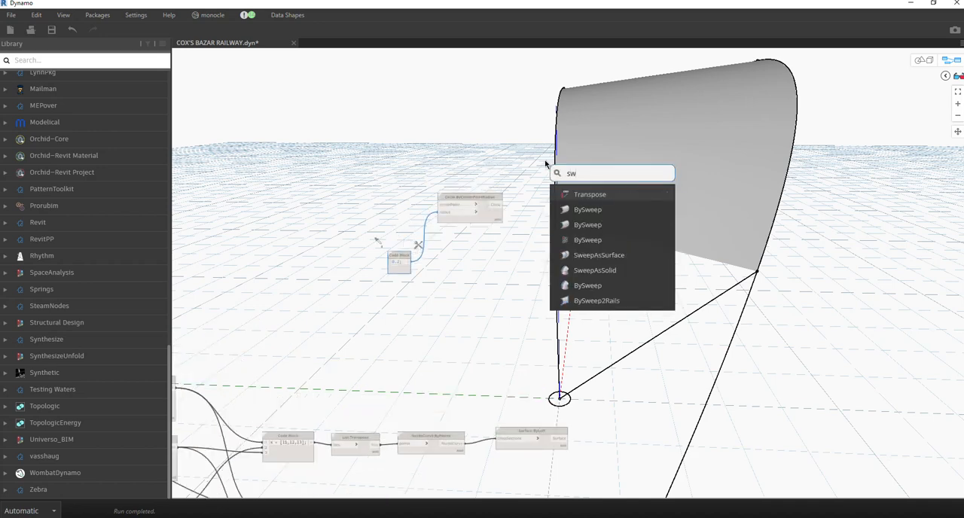
type("eepas")
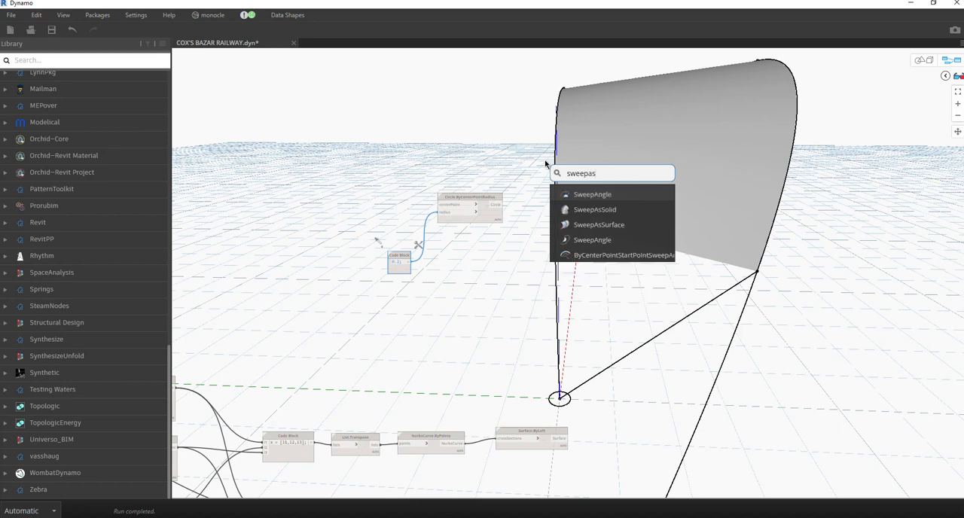
left_click(590, 211)
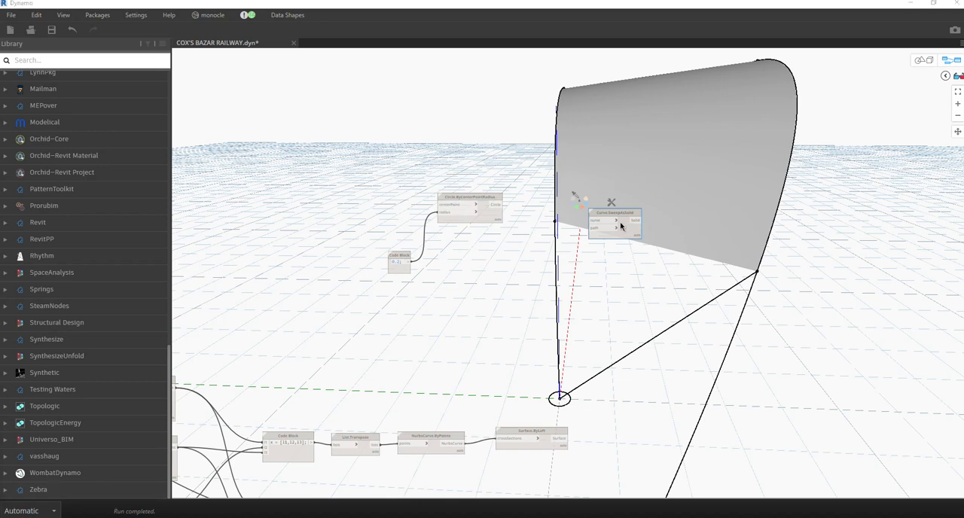
scroll(620, 225, "up", 5)
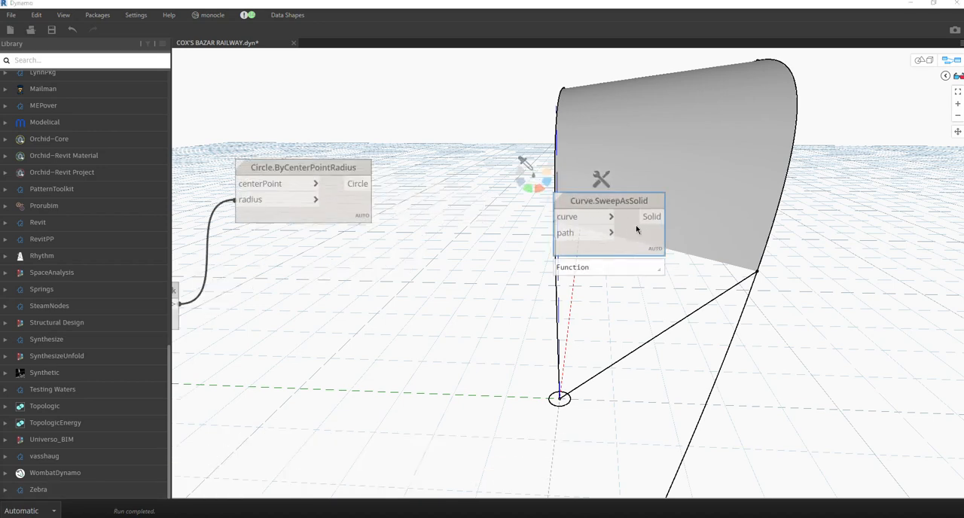
left_click_drag(636, 225, 606, 173)
scroll(460, 231, "down", 3)
left_click(384, 190)
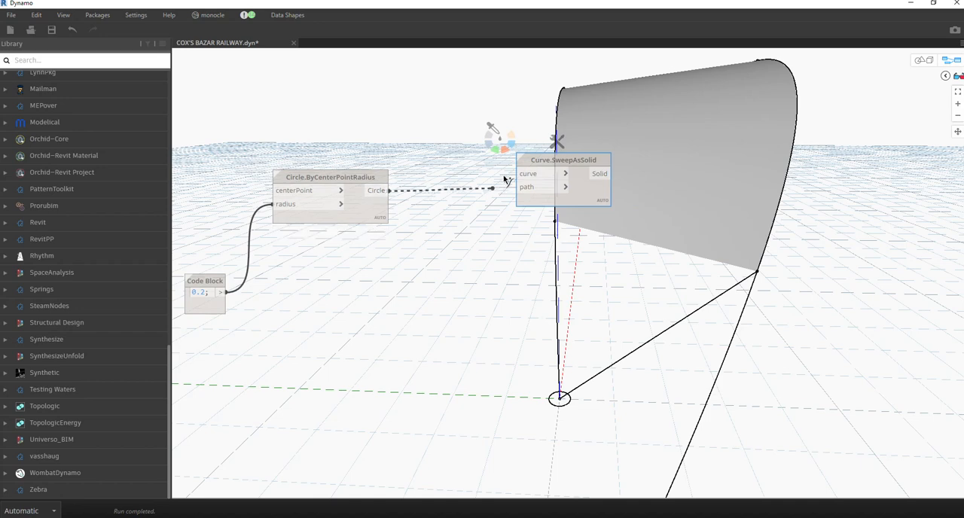
left_click(507, 174)
Connect the upper curve group's first Point.ByCoordinates node to the circle node's centerPoint.
middle_click_drag(442, 244, 599, 210)
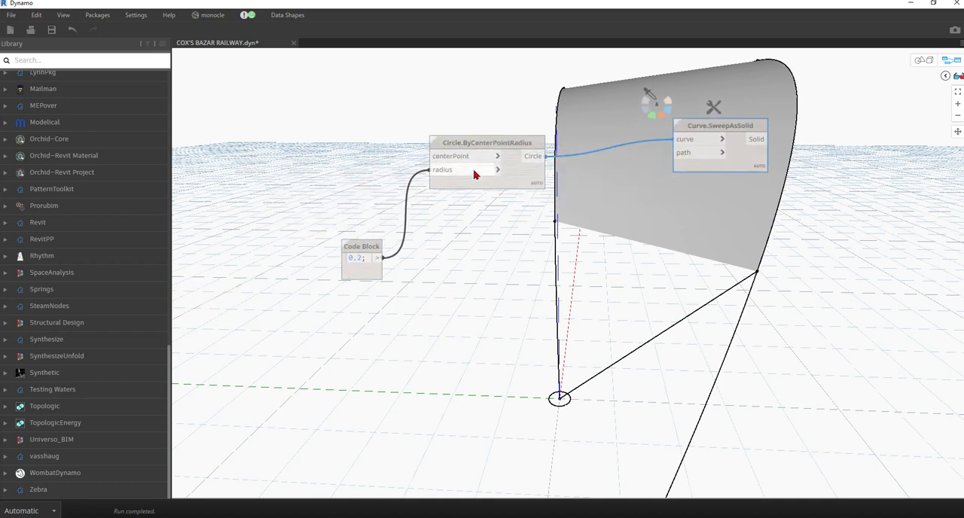
scroll(476, 180, "down", 3)
scroll(498, 117, "up", 5)
scroll(502, 113, "up", 2)
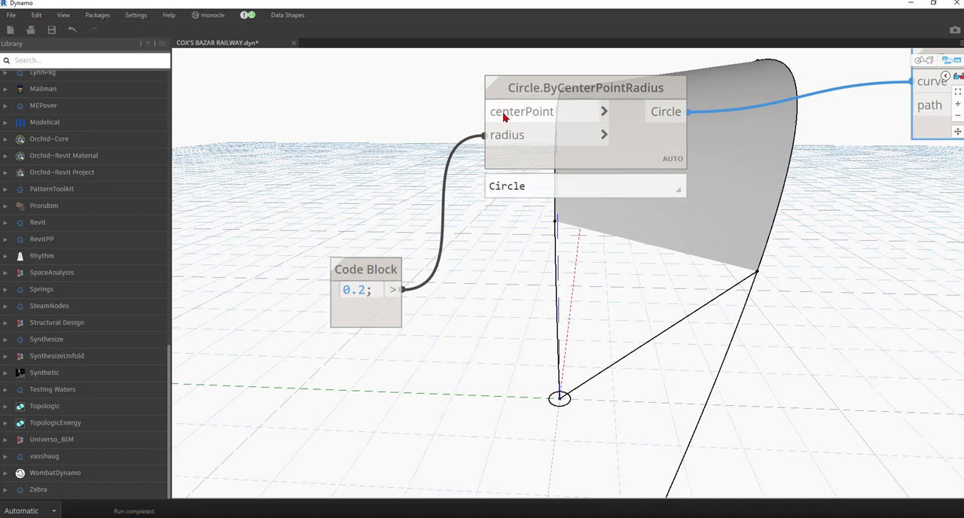
scroll(534, 279, "down", 4)
middle_click_drag(538, 344, 507, 269)
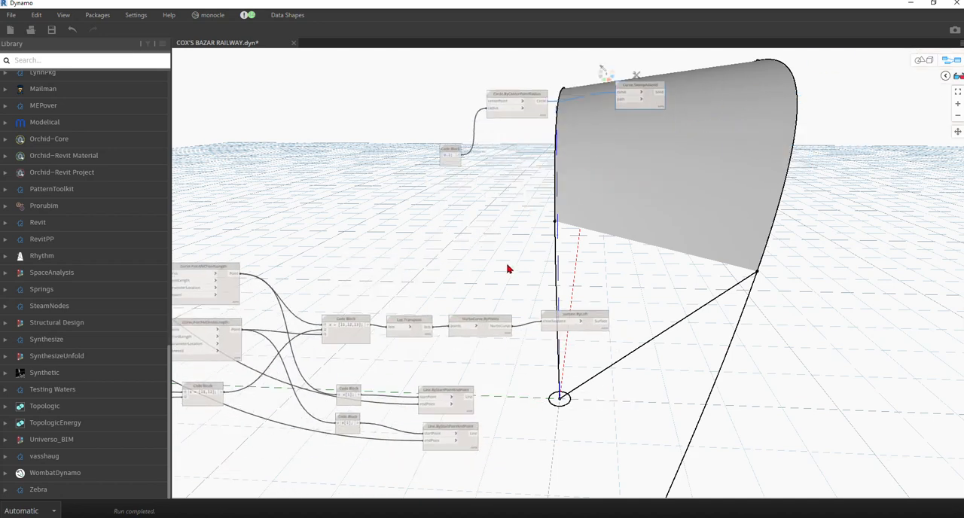
scroll(511, 271, "down", 3)
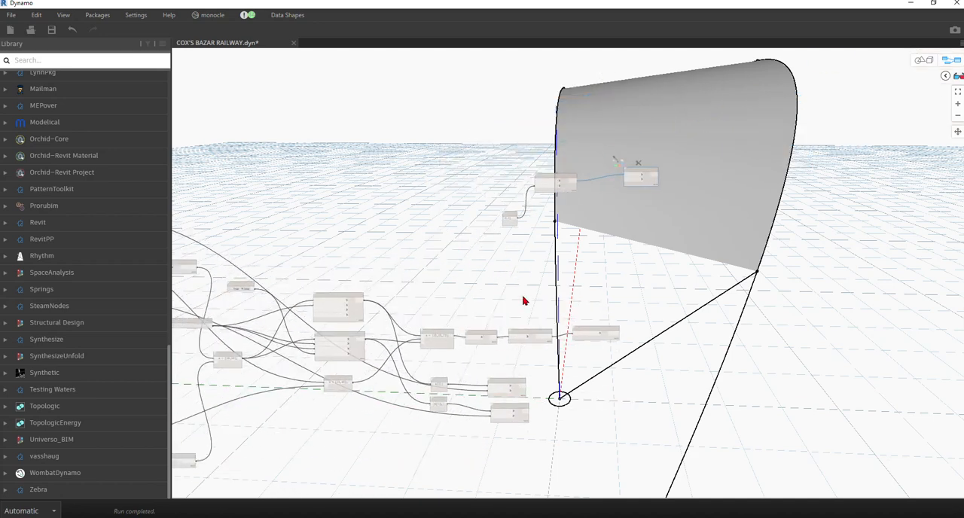
scroll(357, 258, "up", 3)
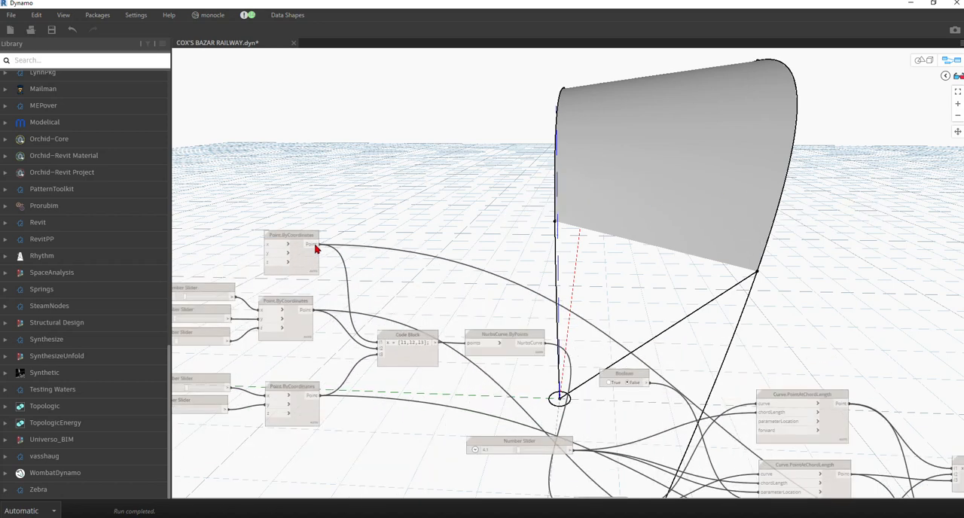
scroll(217, 226, "down", 2)
scroll(618, 213, "up", 5)
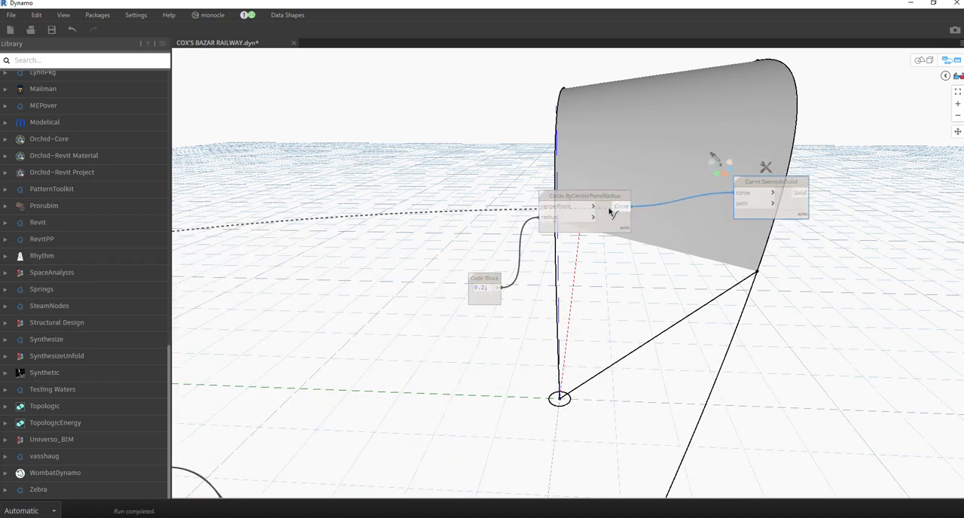
left_click(540, 208)
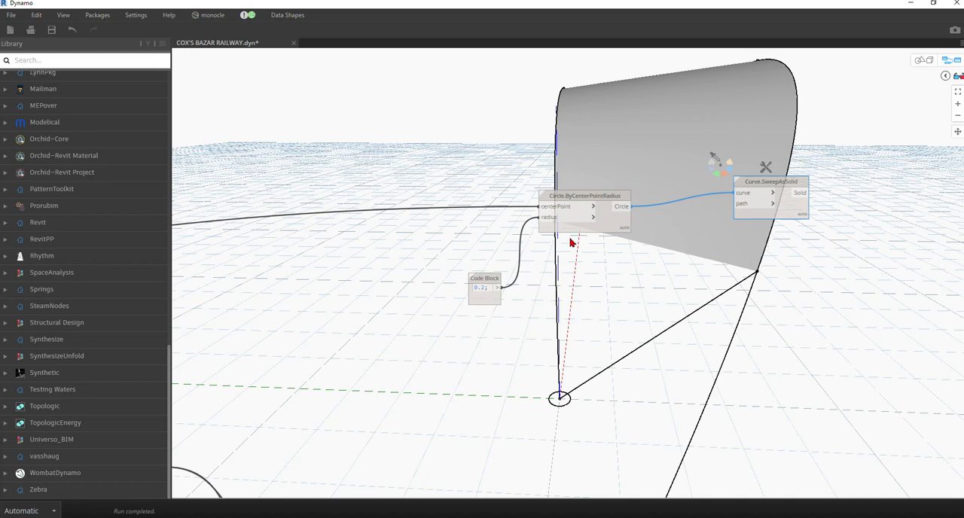
Connect the upper NurbsCurve.ByPoints output to the path input of the Curve.SweepAsSolid node.
scroll(518, 268, "down", 3)
scroll(662, 277, "up", 1)
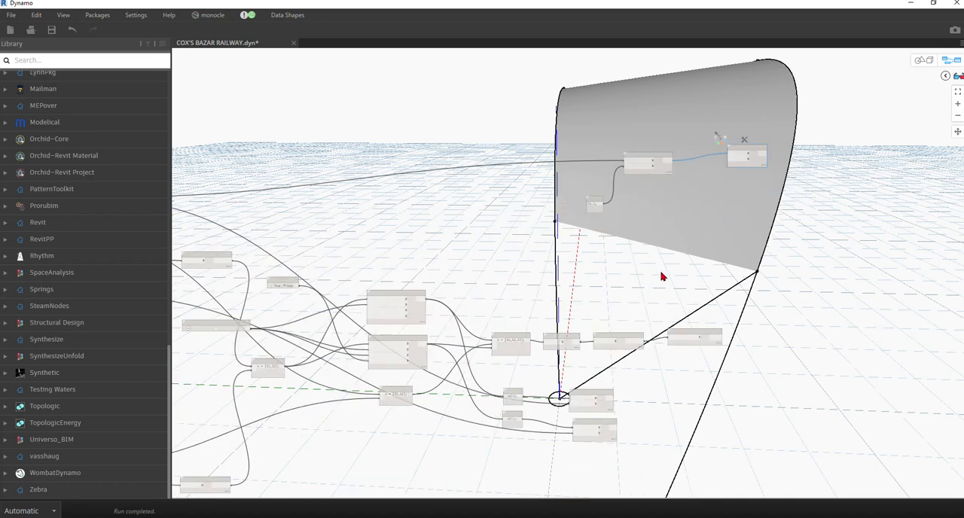
middle_click_drag(514, 298, 666, 266)
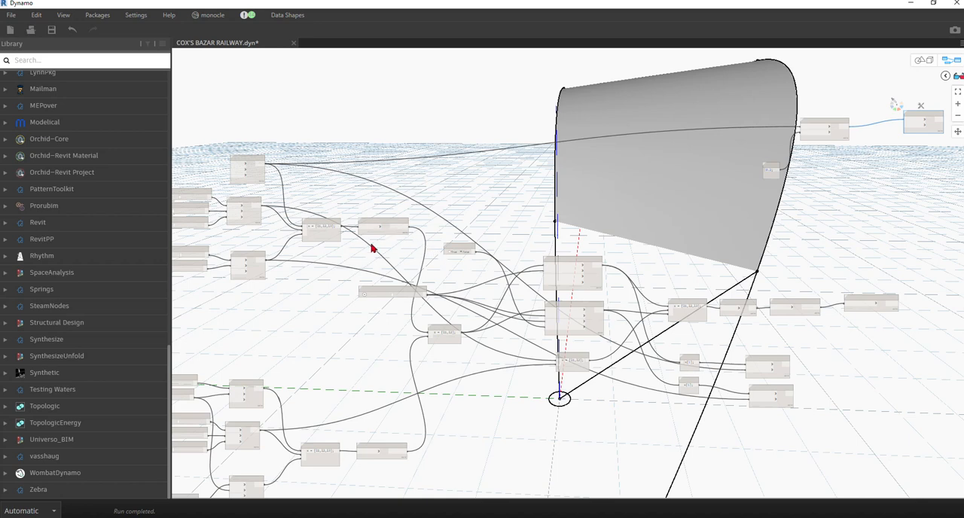
left_click(399, 224)
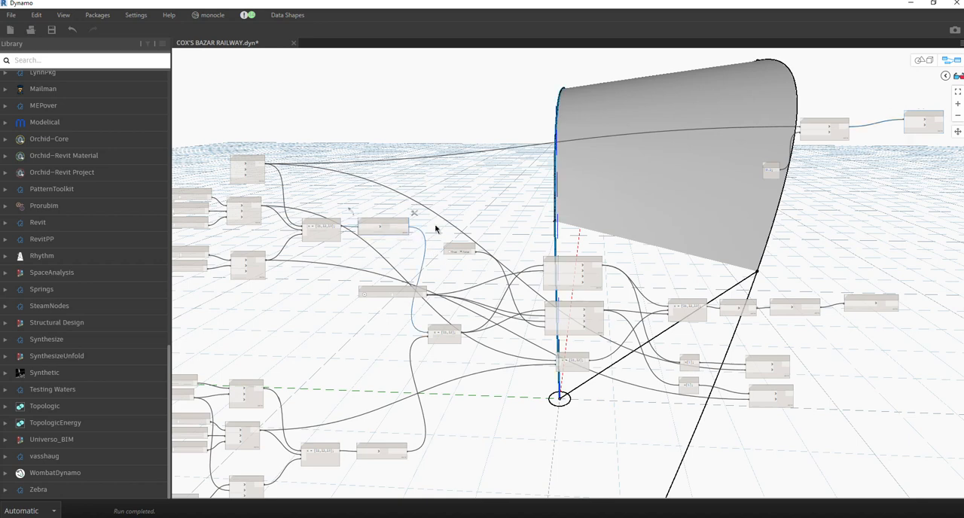
middle_click_drag(482, 305, 344, 304)
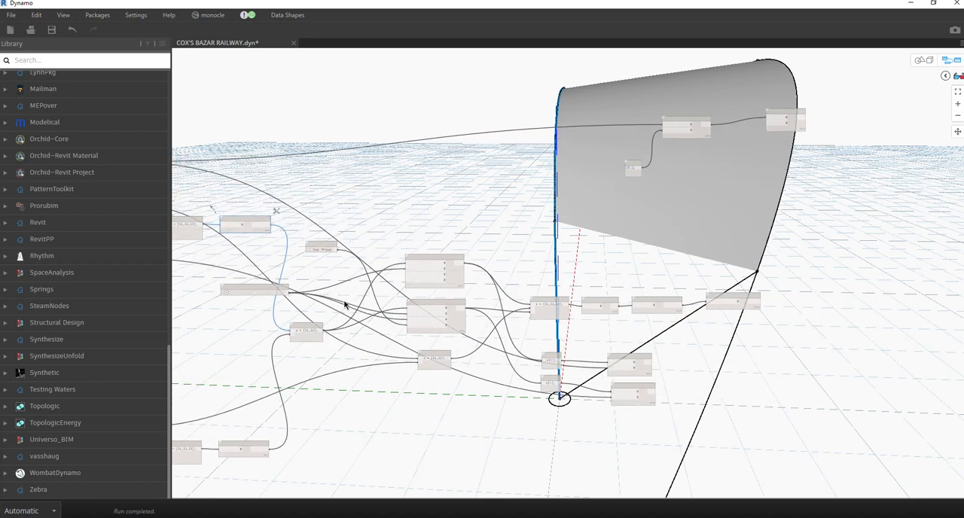
scroll(502, 280, "up", 3)
scroll(512, 284, "down", 4)
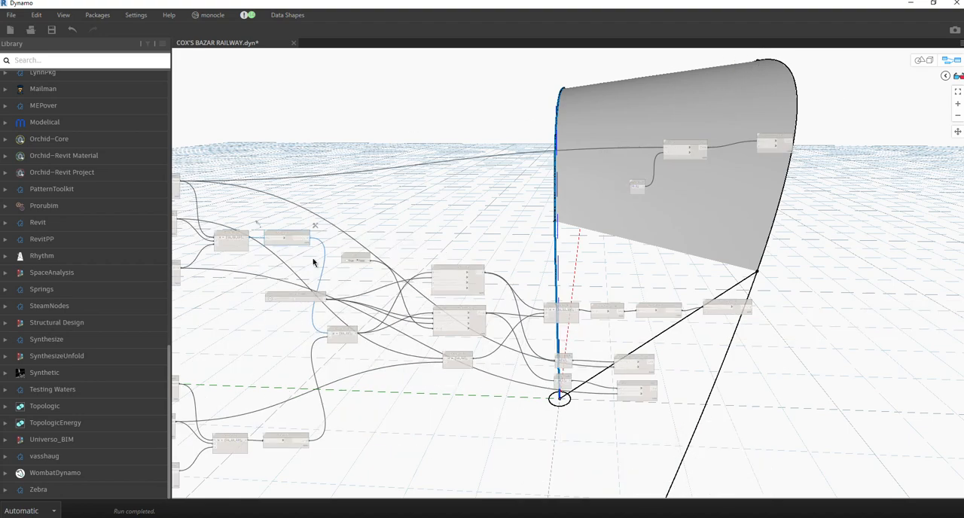
scroll(298, 243, "up", 3)
left_click(316, 236)
scroll(409, 204, "down", 4)
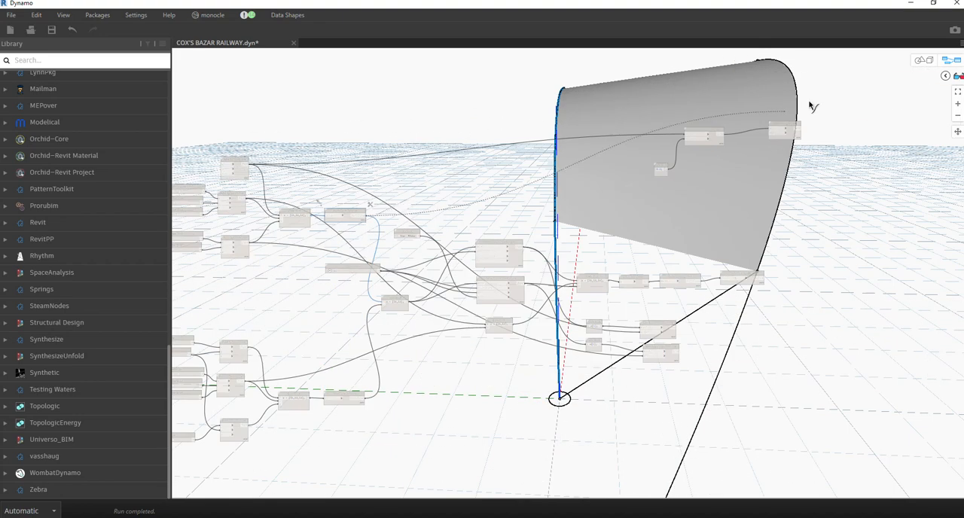
scroll(810, 106, "up", 5)
left_click(696, 192)
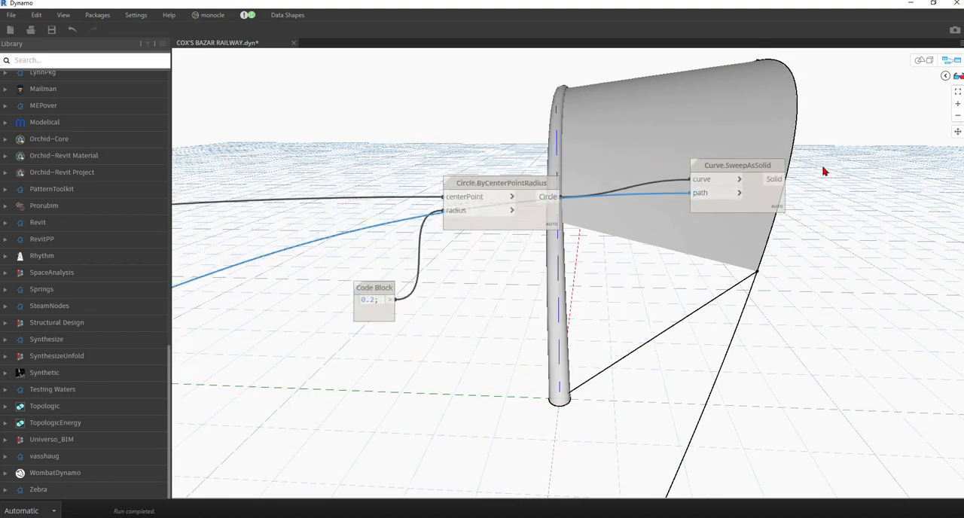
Examine the tube swept along the roof's upper edge curve and its fit with the lofted surface from several angles.
left_click(923, 60)
mouse_move(678, 208)
right_mouse_down()
mouse_move(671, 215)
mouse_move(788, 233)
mouse_move(822, 228)
mouse_move(838, 210)
mouse_move(611, 229)
mouse_move(667, 219)
right_mouse_up()
left_click(926, 59)
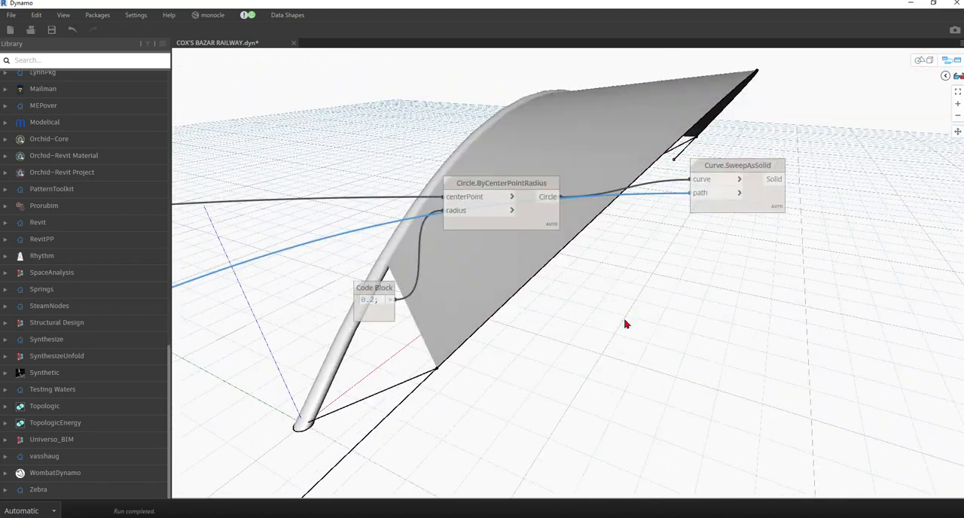
scroll(625, 324, "down", 5)
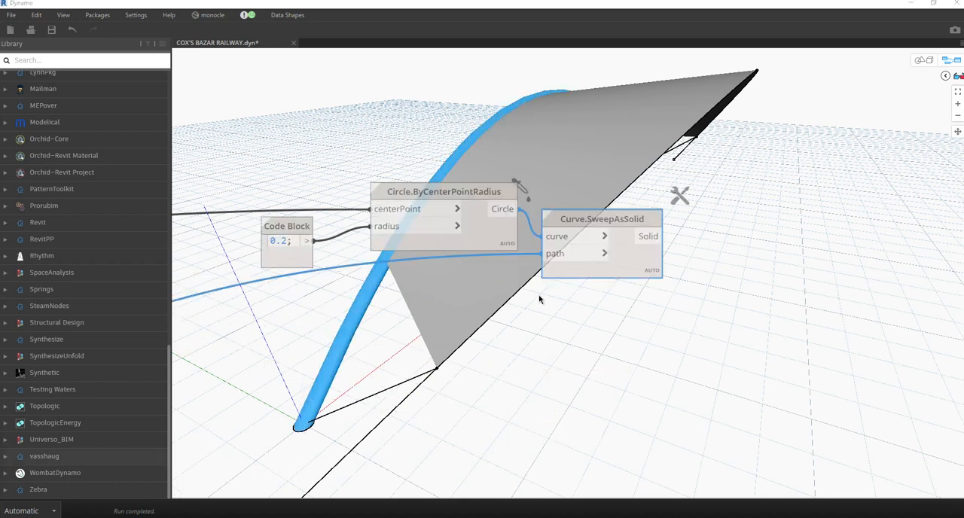
scroll(504, 214, "down", 4)
scroll(457, 236, "up", 4)
scroll(415, 119, "down", 6)
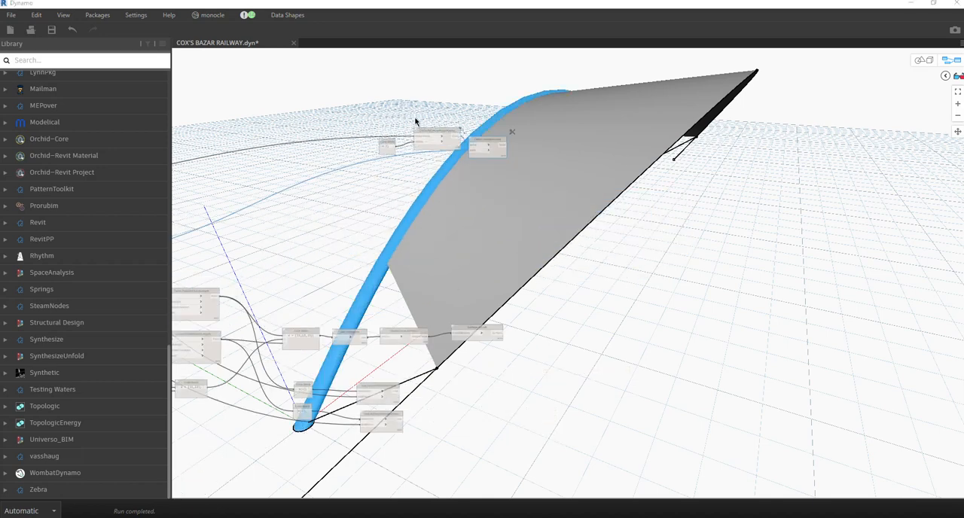
middle_click_drag(477, 253, 503, 264)
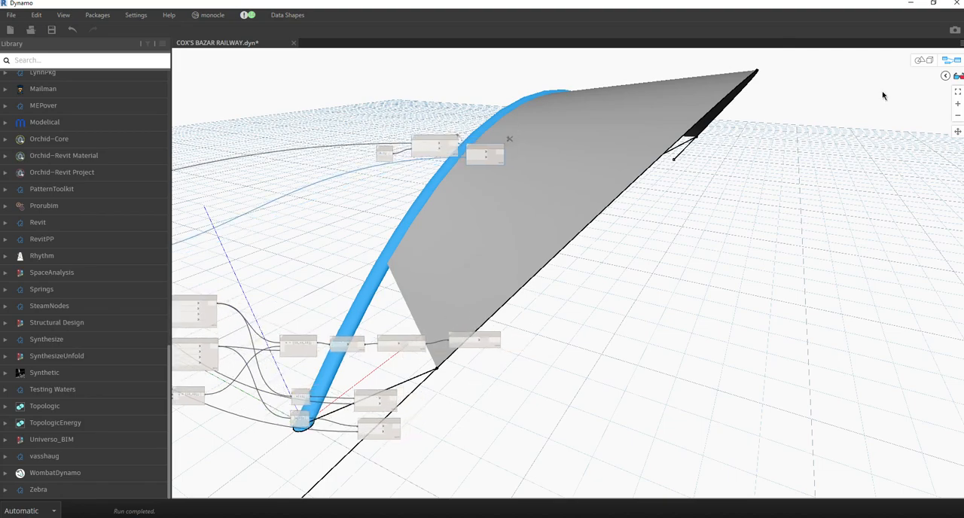
left_click(921, 61)
scroll(603, 211, "down", 4)
mouse_move(628, 213)
right_mouse_down()
mouse_move(574, 220)
mouse_move(641, 212)
right_mouse_up()
left_click(926, 60)
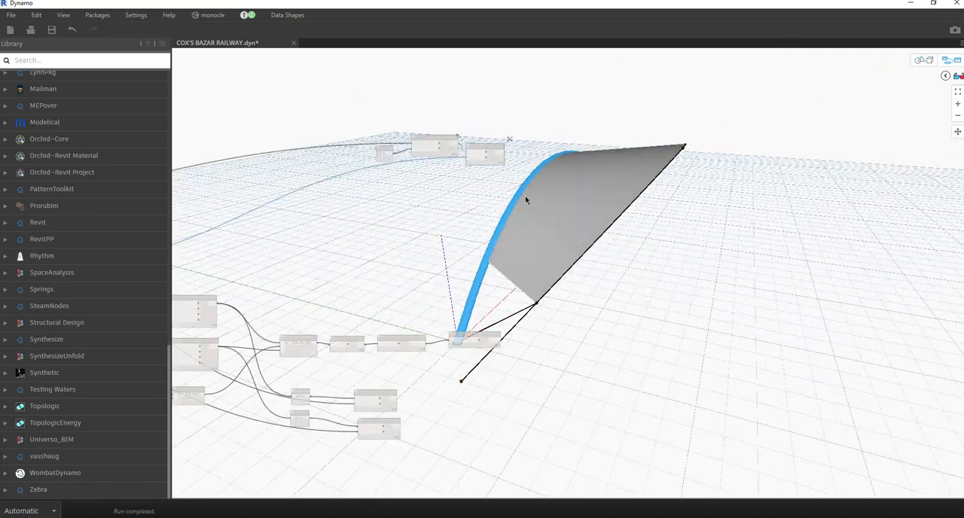
Duplicate the 0.2 Code Block, Circle.ByCenterPointRadius and Curve.SweepAsSolid nodes and place the copies above the originals.
scroll(354, 153, "up", 3)
left_click_drag(286, 116, 689, 287)
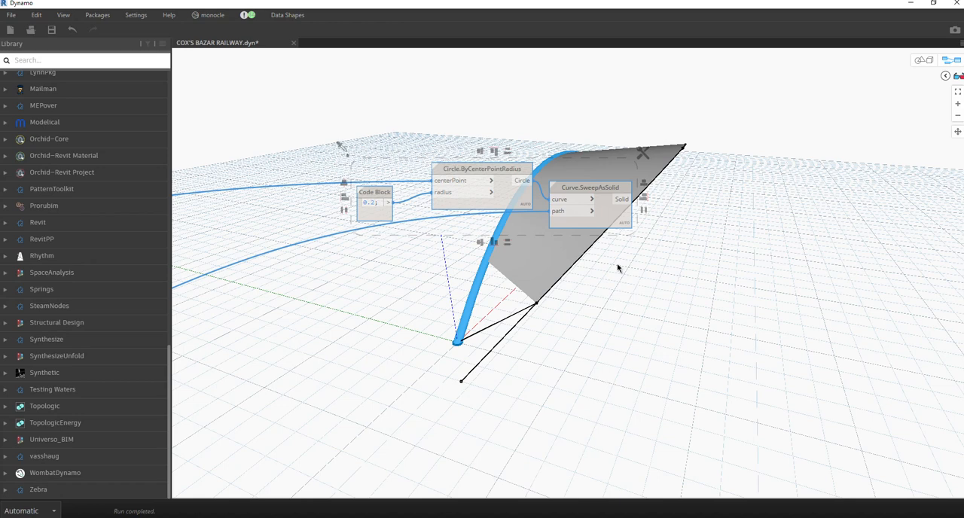
scroll(617, 268, "down", 4)
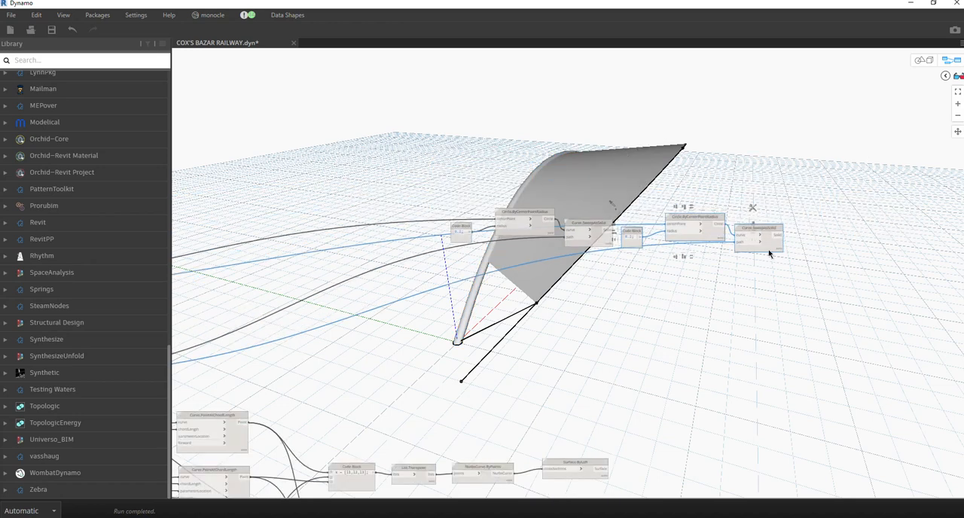
left_click_drag(766, 246, 587, 168)
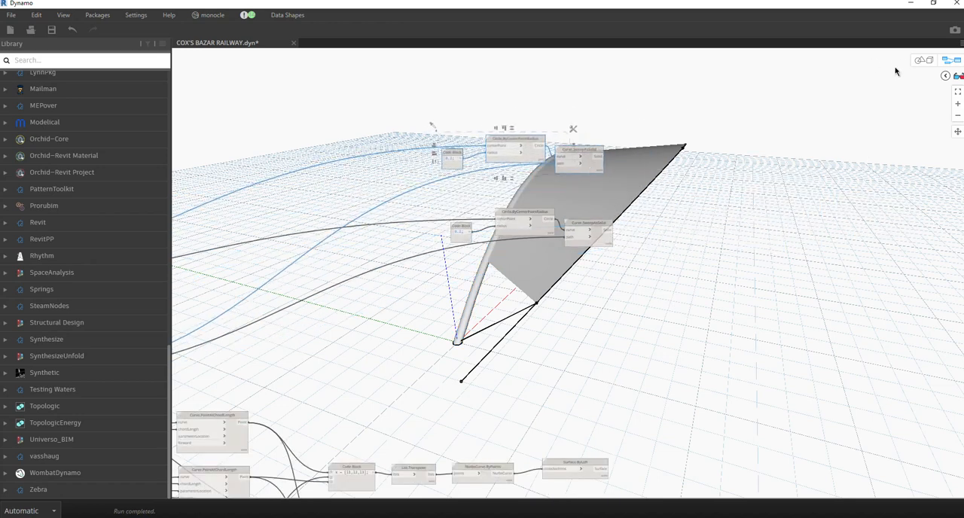
scroll(553, 122, "up", 2)
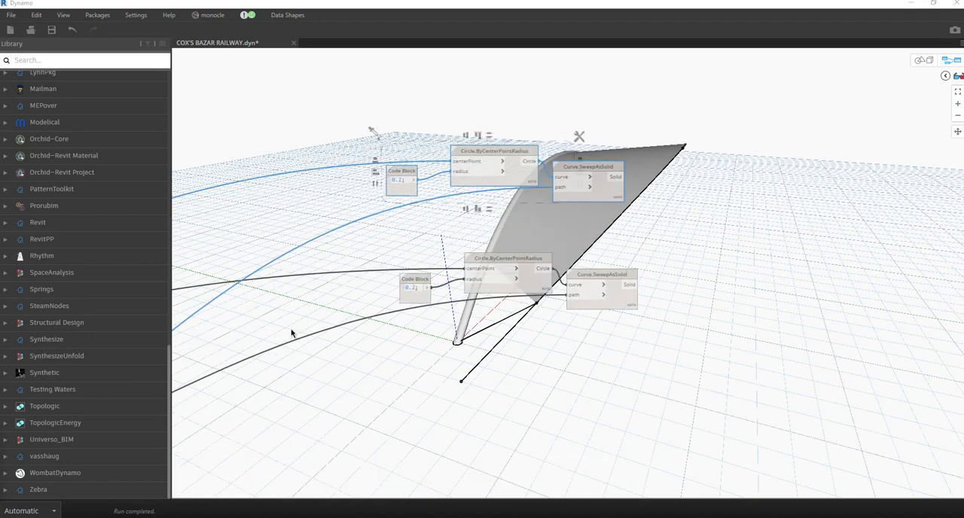
Connect the upper Line.ByStartPointEndPoint output to the path input of the duplicated Curve.SweepAsSolid node.
middle_click_drag(449, 214, 534, 205)
scroll(601, 155, "down", 5)
scroll(617, 158, "up", 5)
scroll(629, 181, "up", 3)
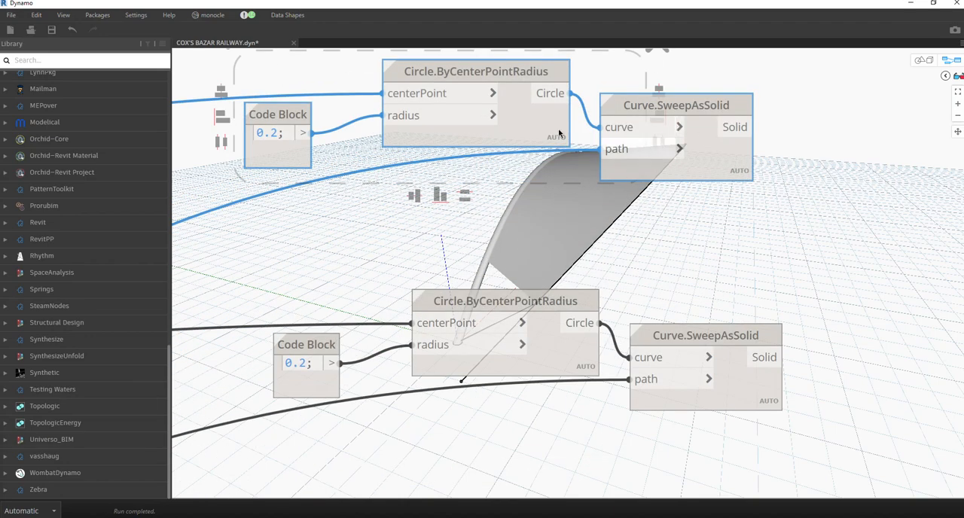
scroll(440, 159, "down", 2)
middle_click_drag(435, 158, 630, 155)
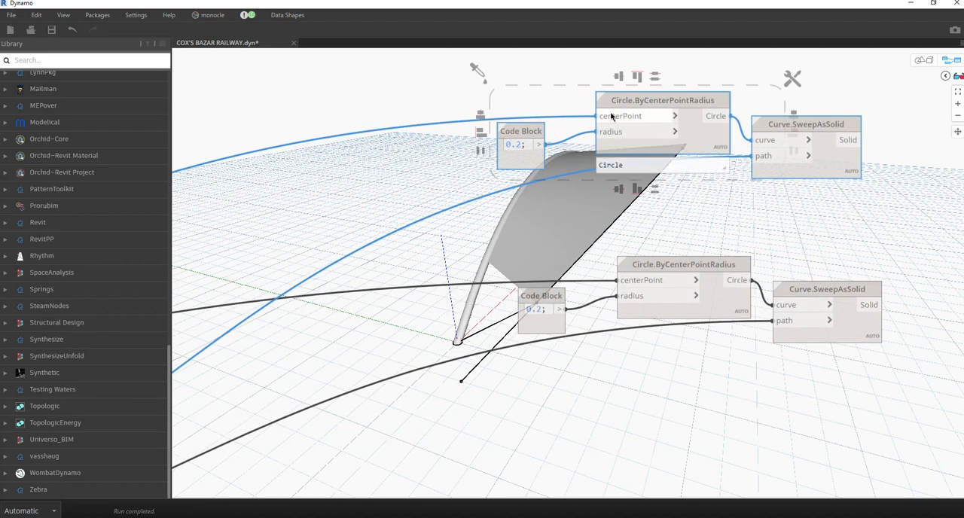
scroll(618, 115, "down", 4)
scroll(740, 134, "up", 3)
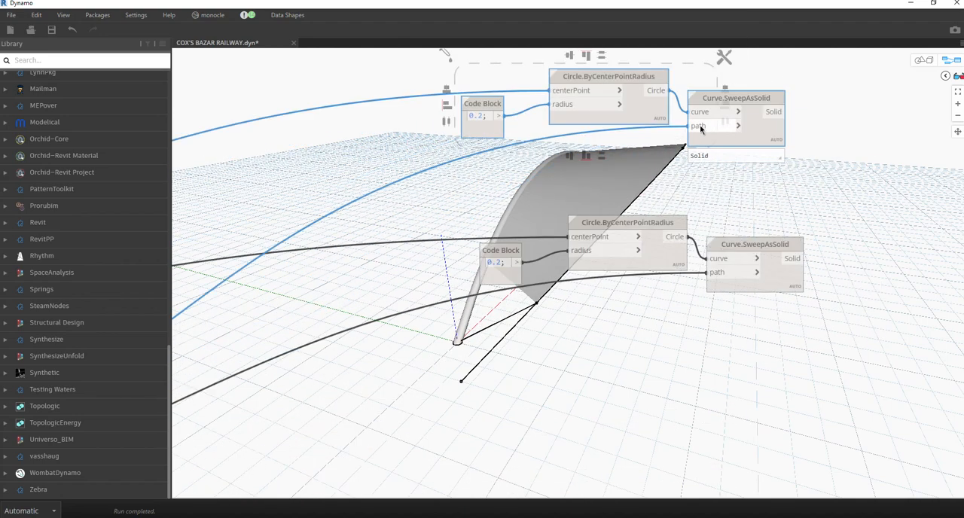
scroll(686, 125, "down", 2)
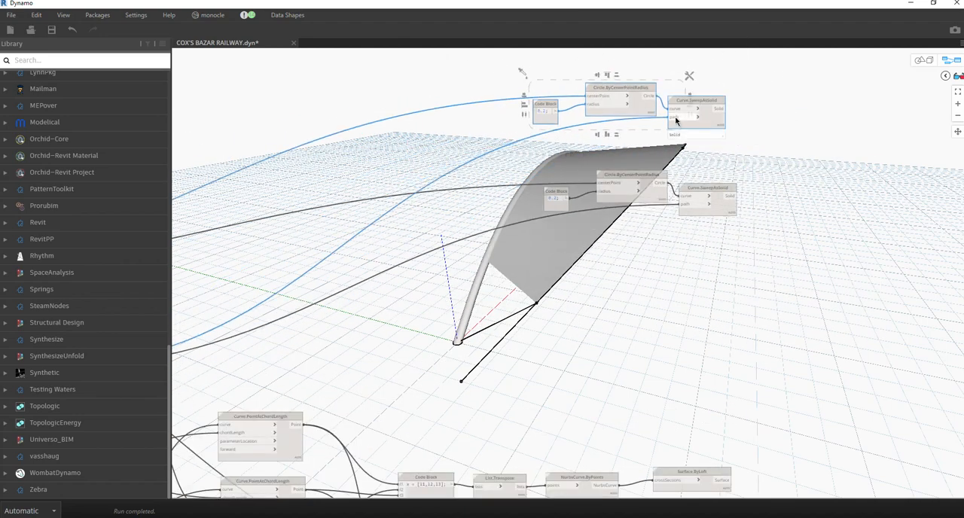
scroll(680, 128, "down", 2)
scroll(635, 302, "up", 6)
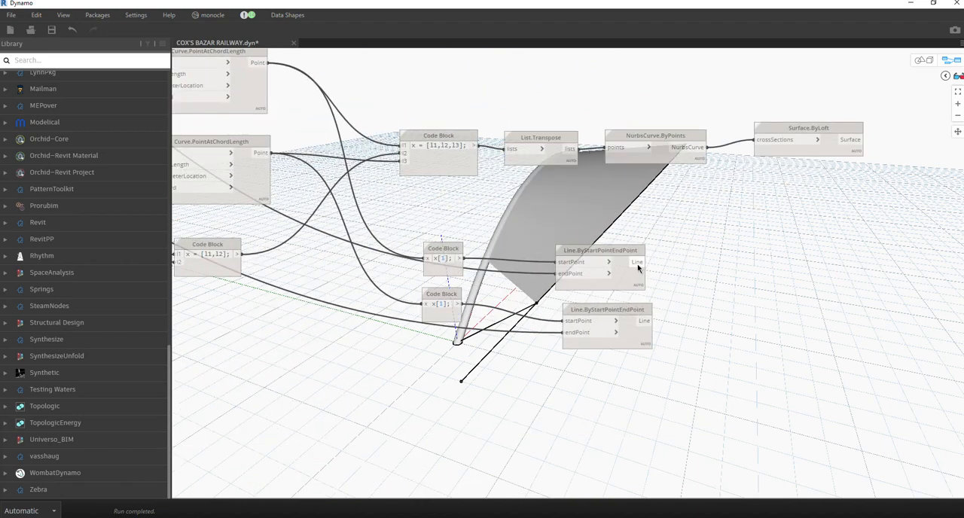
left_click(571, 312)
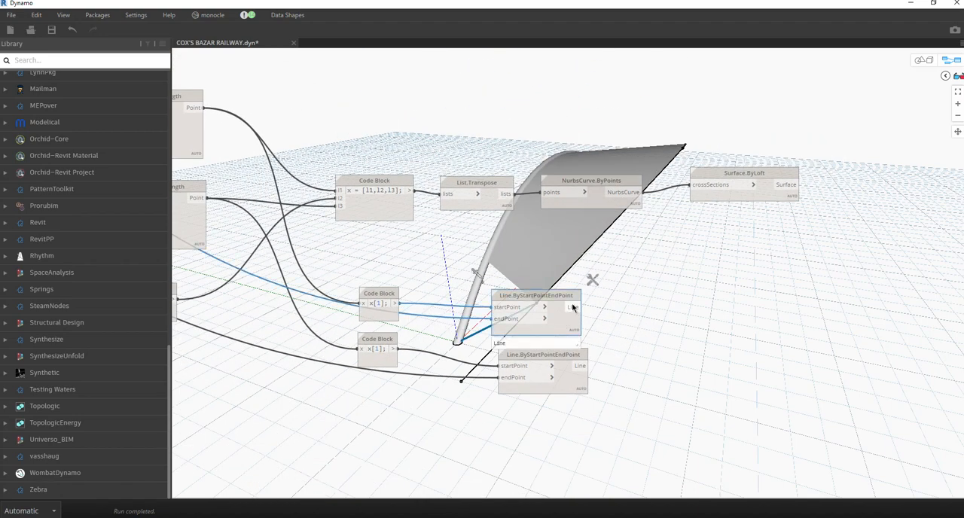
scroll(509, 352, "down", 3)
scroll(614, 67, "up", 3)
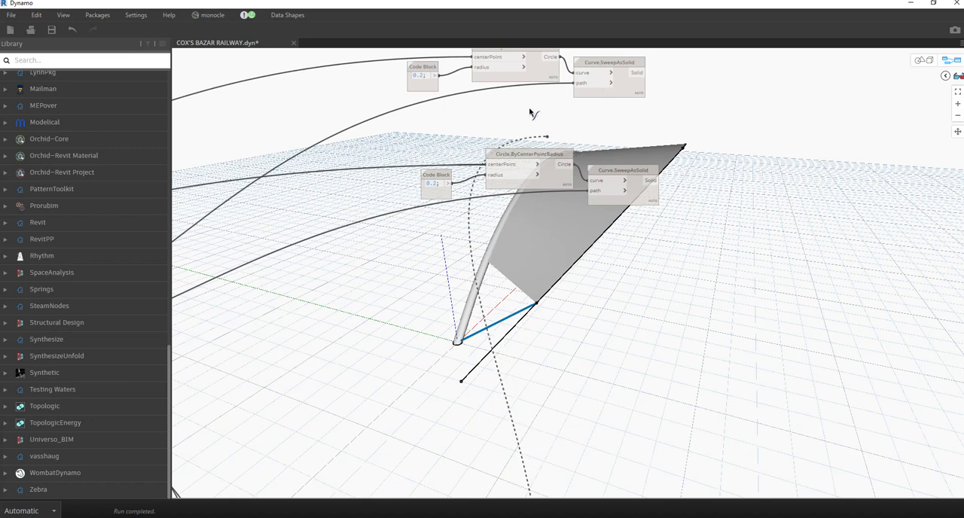
scroll(548, 74, "up", 3)
left_click(629, 93)
middle_click_drag(539, 366, 382, 251)
scroll(381, 252, "up", 2)
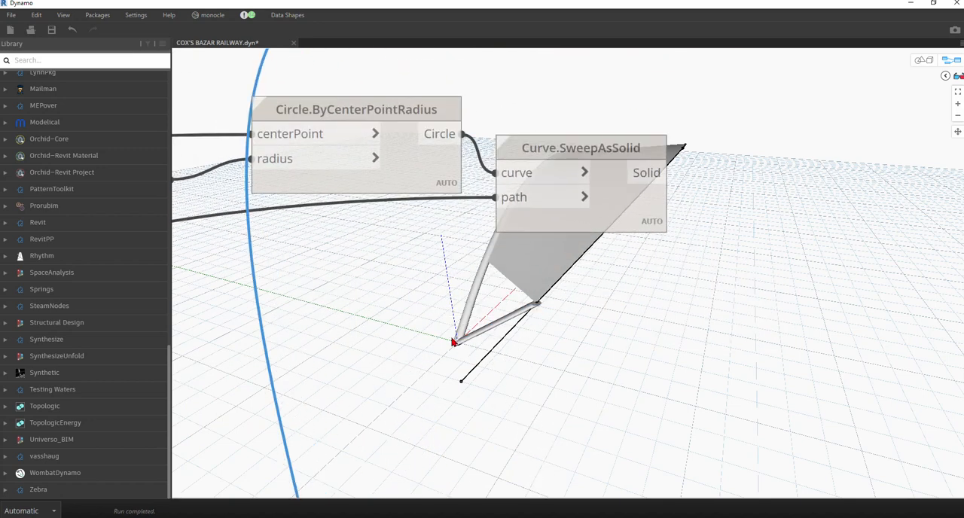
Duplicate the line tube's Code Block, circle and sweep nodes and place the copies below the original sweep group.
scroll(571, 470, "down", 2)
scroll(525, 213, "down", 2)
middle_click_drag(516, 178, 521, 271)
middle_click_drag(515, 304, 521, 267)
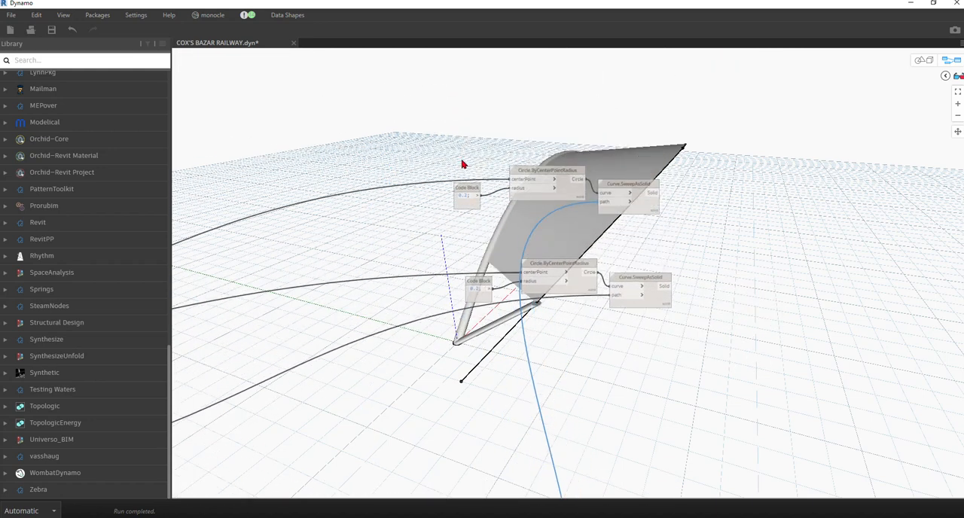
middle_click_drag(466, 171, 461, 174)
middle_click_drag(533, 274, 522, 227)
left_click_drag(395, 88, 675, 187)
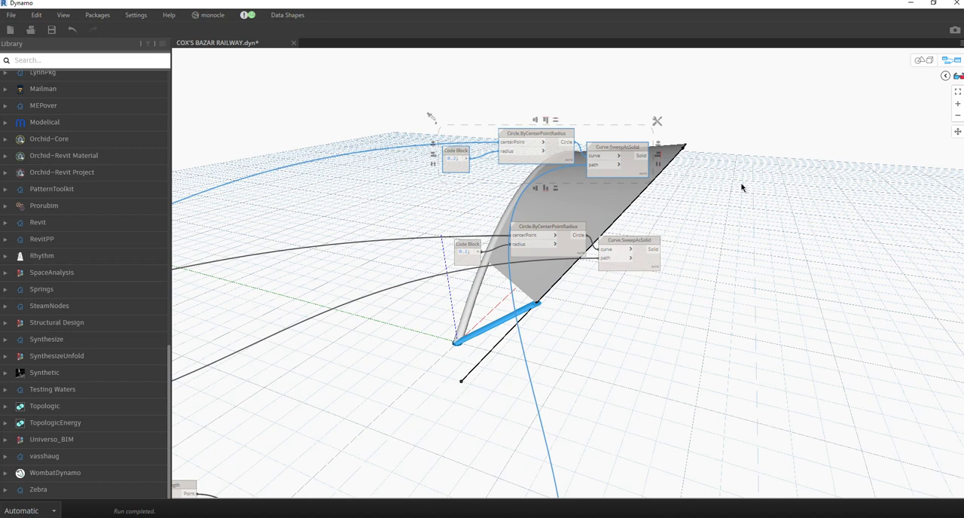
left_click(642, 193)
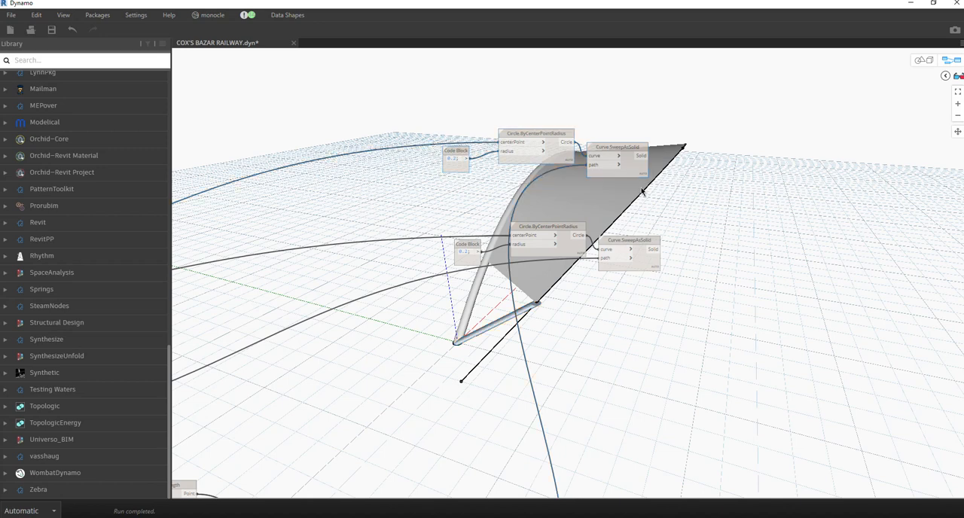
left_click_drag(385, 95, 673, 193)
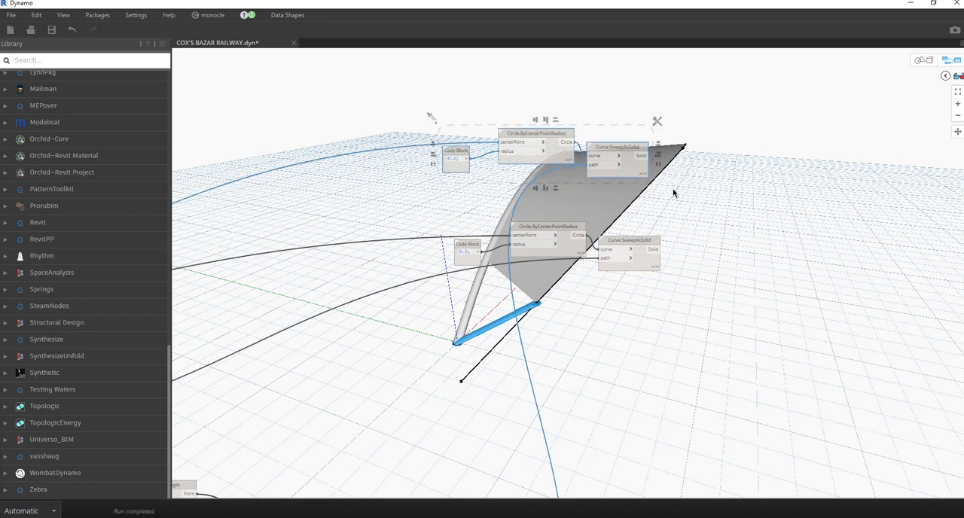
key("ctrl+v")
left_click_drag(847, 180, 641, 241)
scroll(658, 138, "down", 4)
scroll(631, 241, "up", 5)
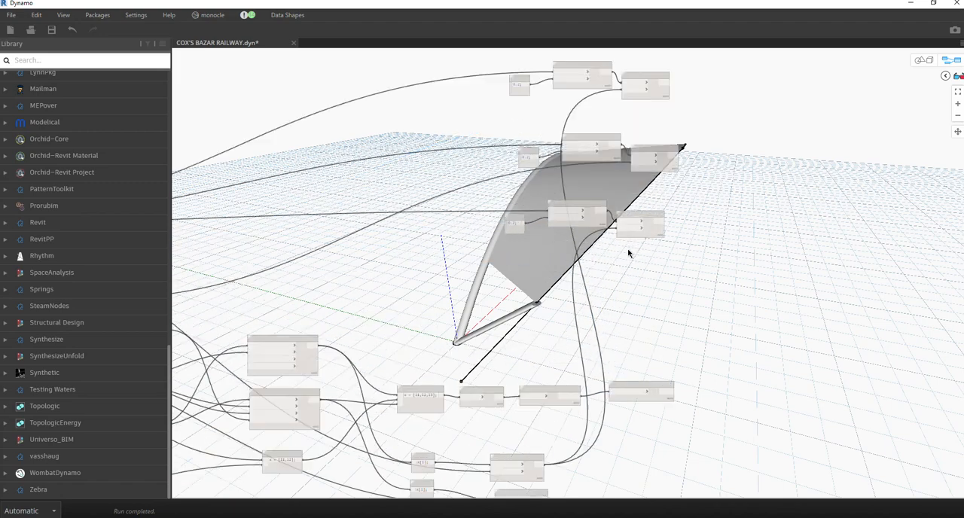
Connect the lower curve group's first Point.ByCoordinates output to the centerPoint input of the lowest Circle.ByCenterPointRadius node.
scroll(638, 227, "down", 4)
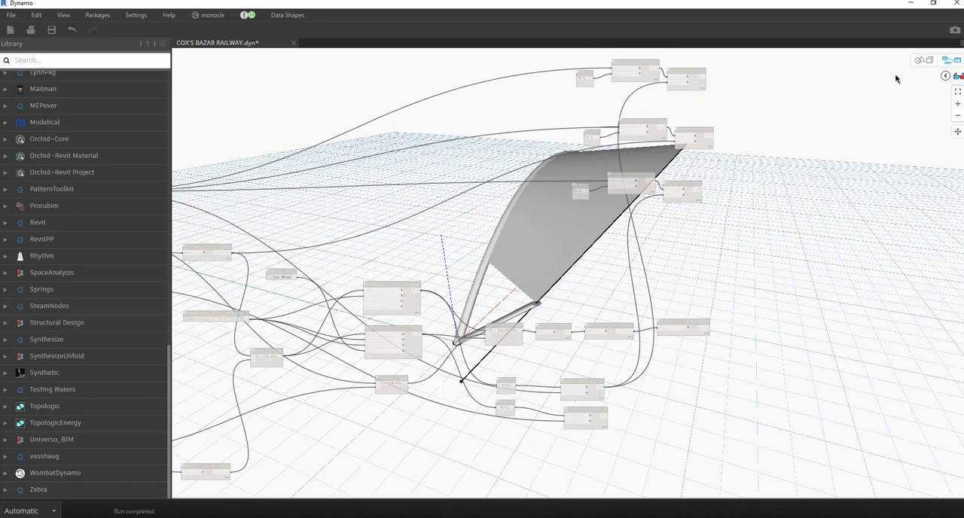
left_click(924, 60)
scroll(613, 236, "down", 3)
mouse_move(613, 237)
right_mouse_down()
mouse_move(456, 250)
mouse_move(602, 245)
mouse_move(595, 241)
mouse_move(819, 104)
right_mouse_up()
left_click(922, 60)
scroll(619, 216, "up", 5)
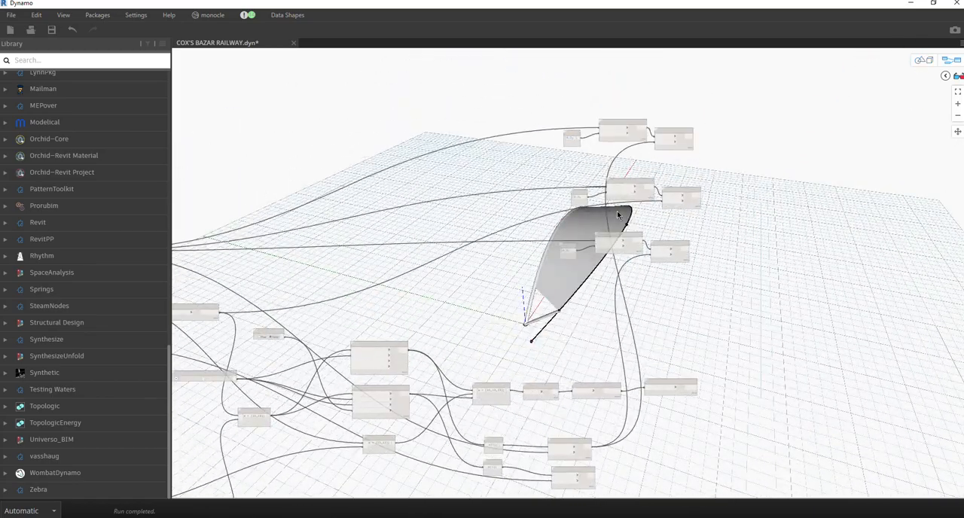
scroll(512, 272, "down", 6)
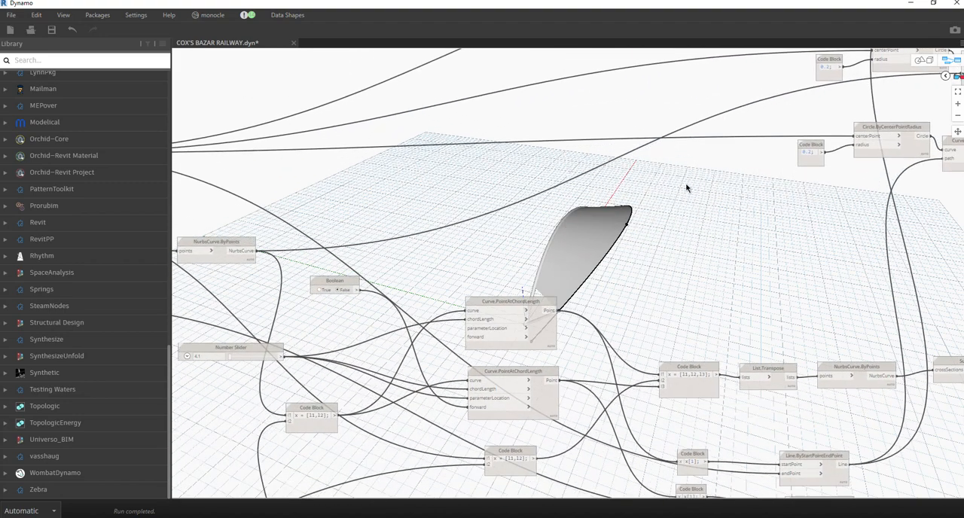
scroll(417, 311, "up", 5)
left_click(426, 274)
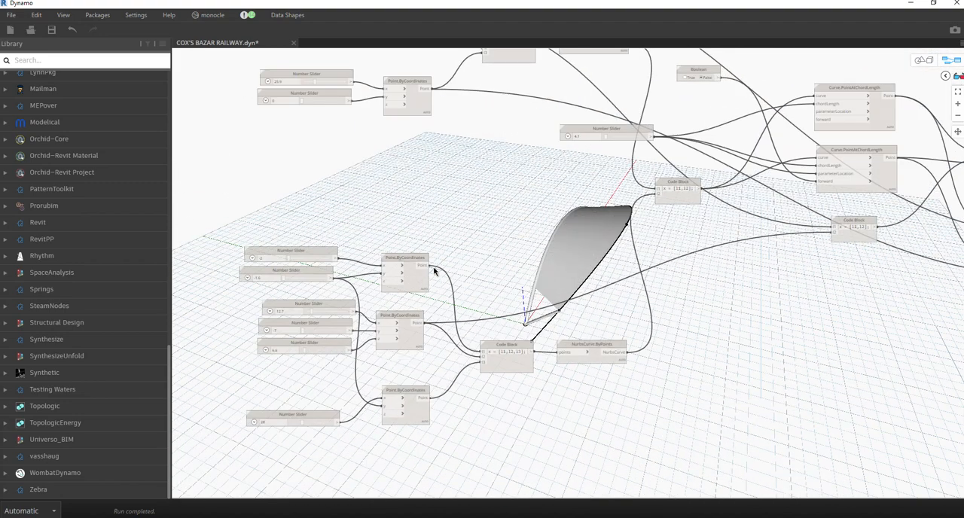
middle_click_drag(481, 259, 380, 340)
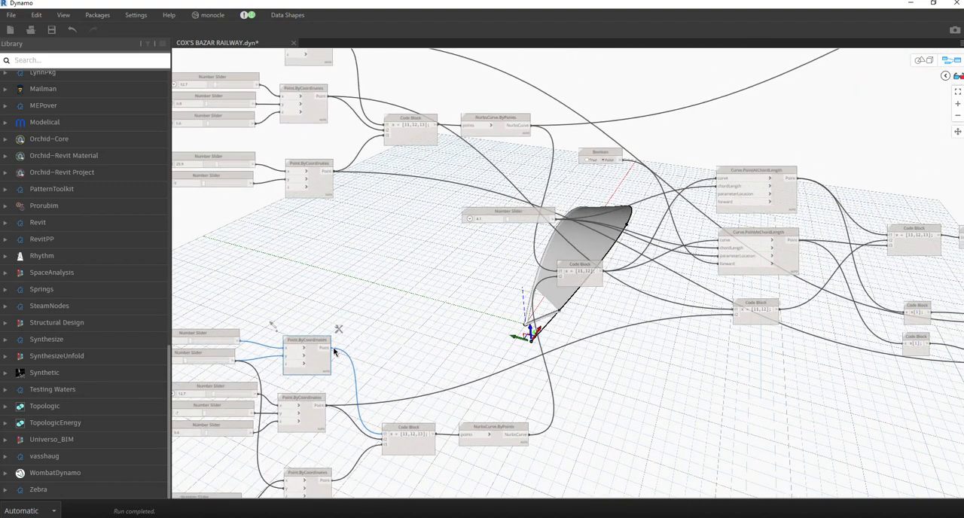
scroll(369, 279, "down", 5)
scroll(545, 230, "up", 7)
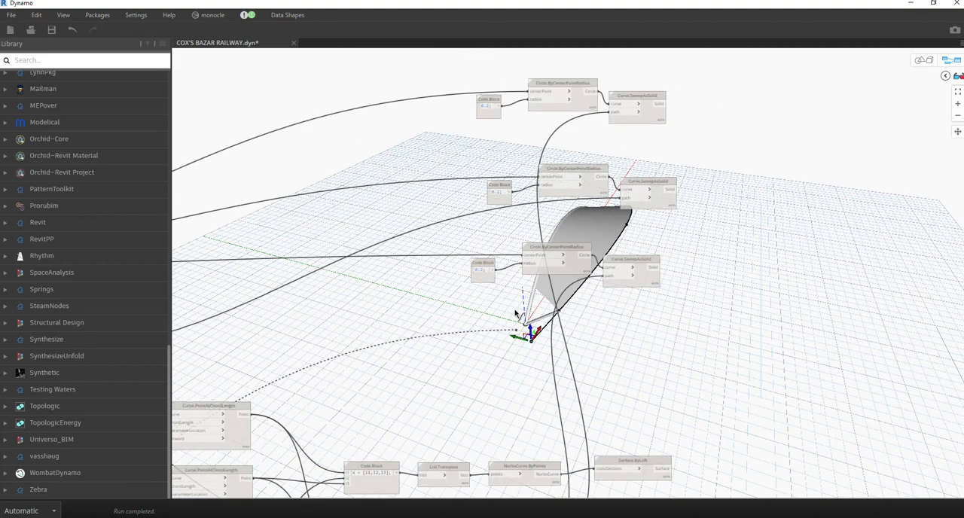
left_click(545, 227)
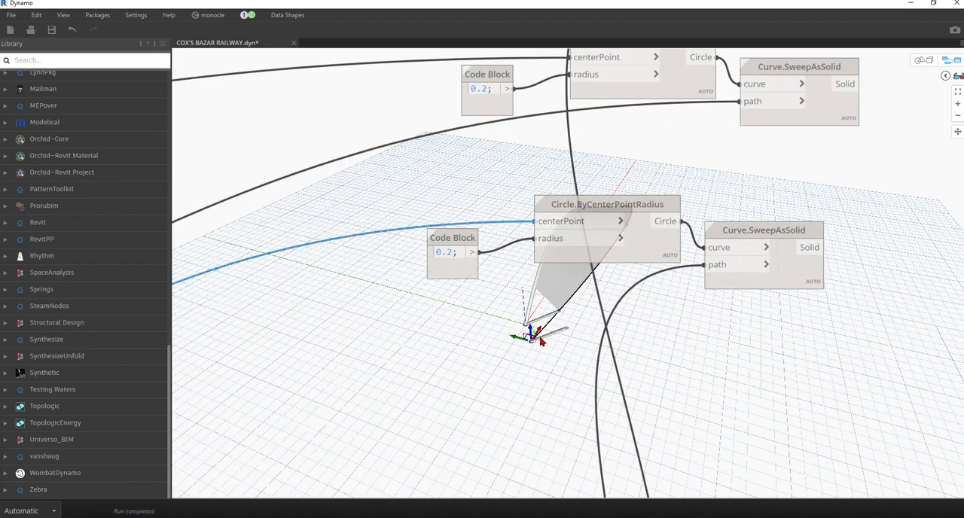
Connect the lower NurbsCurve.ByPoints output to the path input of the lowest Curve.SweepAsSolid node.
scroll(447, 345, "down", 3)
scroll(592, 211, "down", 3)
middle_click_drag(499, 299, 792, 187)
middle_click_drag(360, 394, 426, 383)
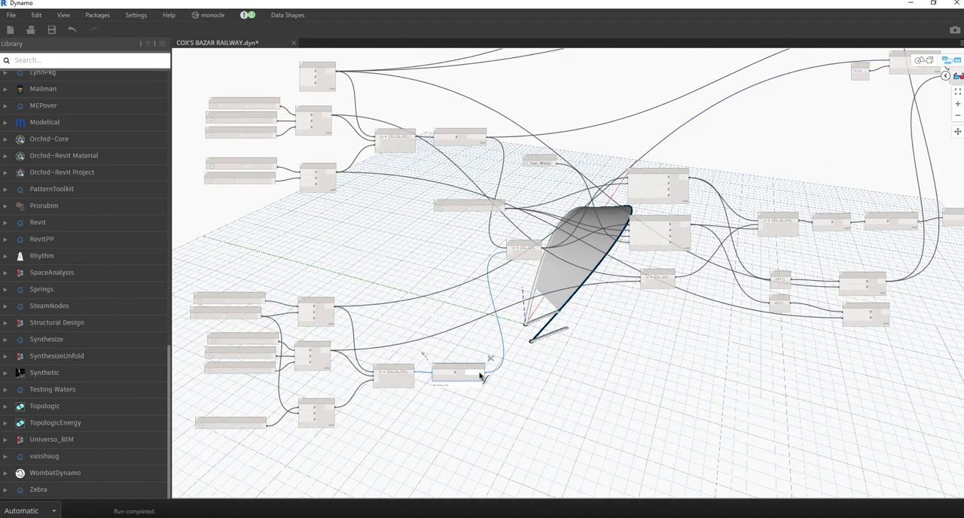
scroll(299, 281, "down", 3)
scroll(677, 98, "up", 10)
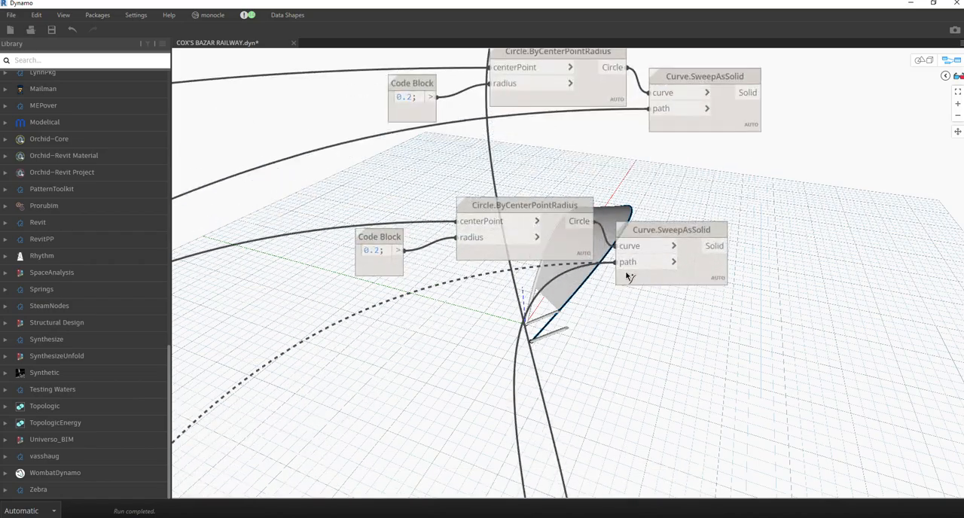
middle_click_drag(680, 349, 394, 354)
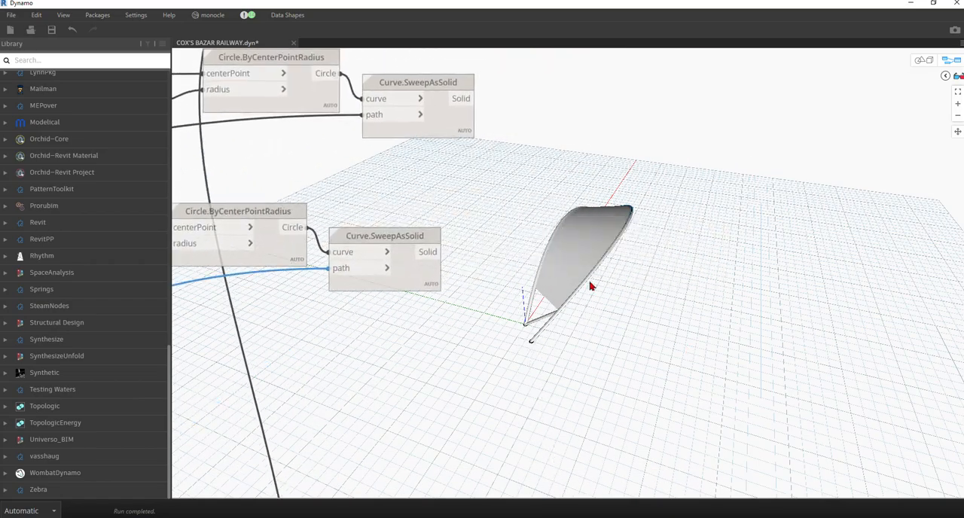
Inspect the two swept edge tubes and their lower ends around the roof surface in the 3D view.
left_click(925, 61)
right_click_drag(699, 245, 609, 342)
scroll(600, 339, "up", 6)
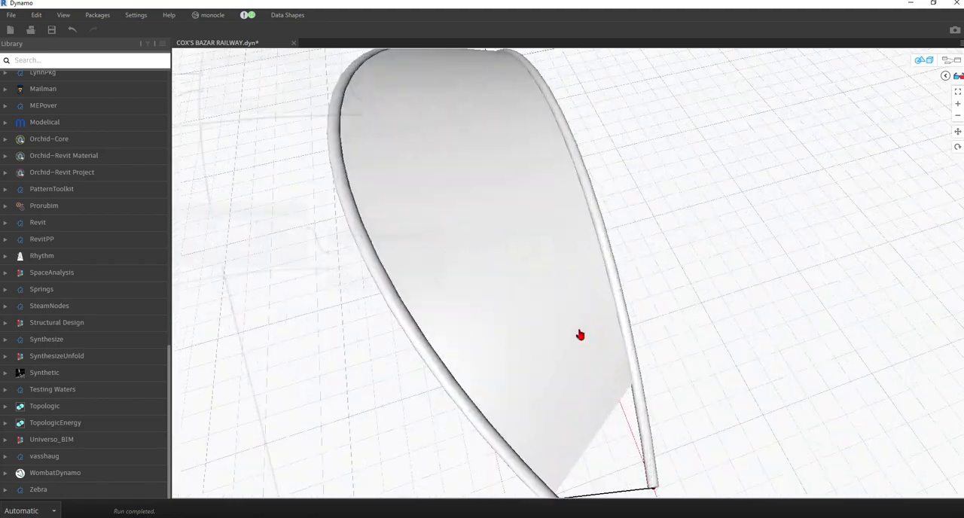
middle_click_drag(579, 336, 601, 268)
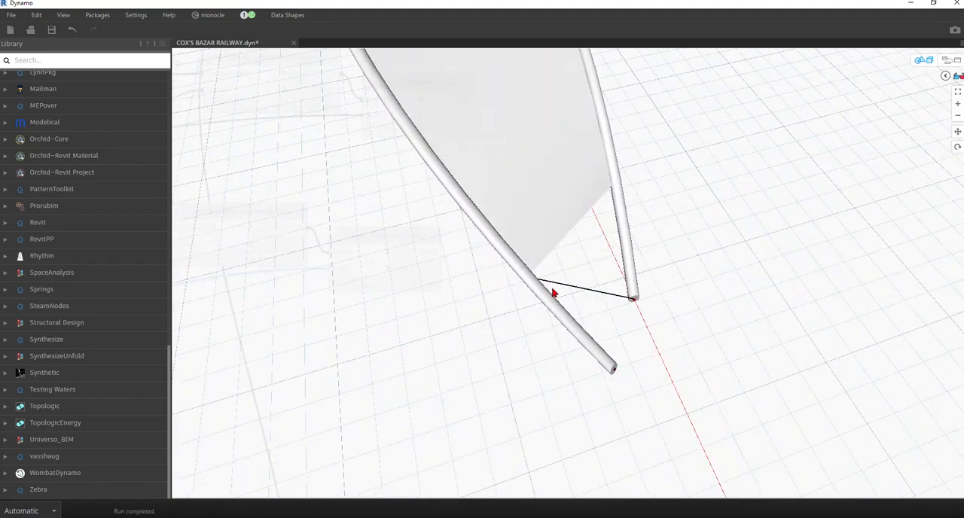
left_click(922, 60)
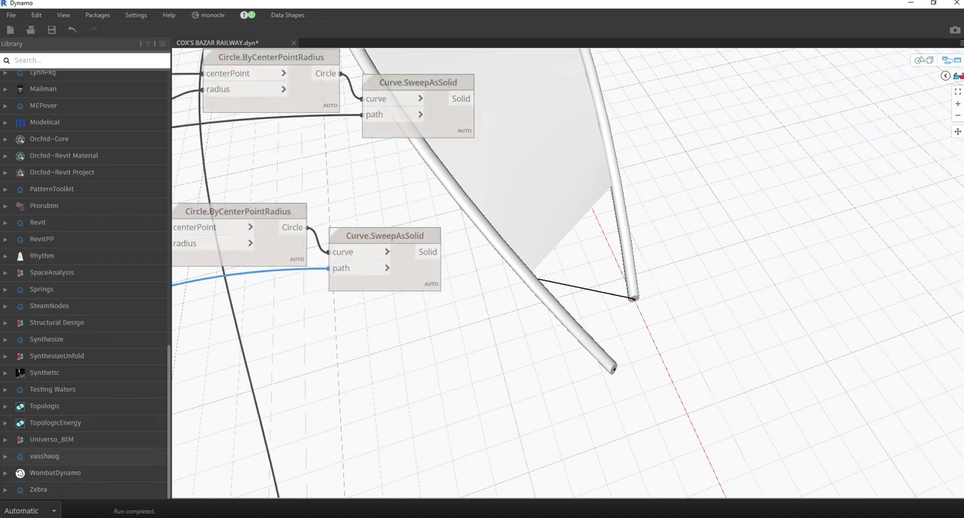
Duplicate the topmost Code Block, circle and sweep group and place the copy above the existing sweep groups.
scroll(380, 193, "down", 5)
left_click_drag(326, 126, 598, 190)
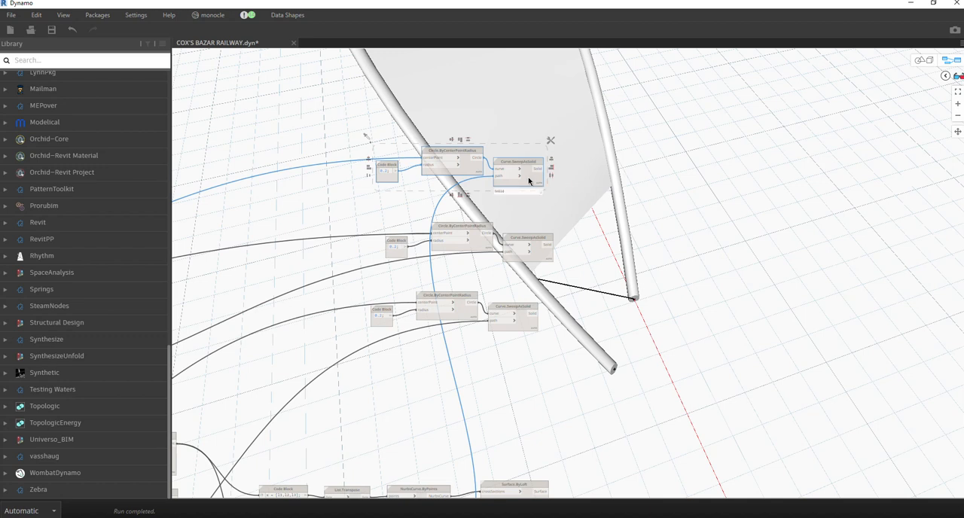
key("ctrl+c")
key("ctrl+v")
left_click_drag(710, 194, 517, 102)
scroll(616, 134, "down", 4)
middle_click_drag(616, 134, 707, 143)
scroll(302, 250, "up", 3)
middle_click_drag(347, 242, 407, 164)
middle_click_drag(560, 300, 547, 374)
scroll(637, 176, "up", 4)
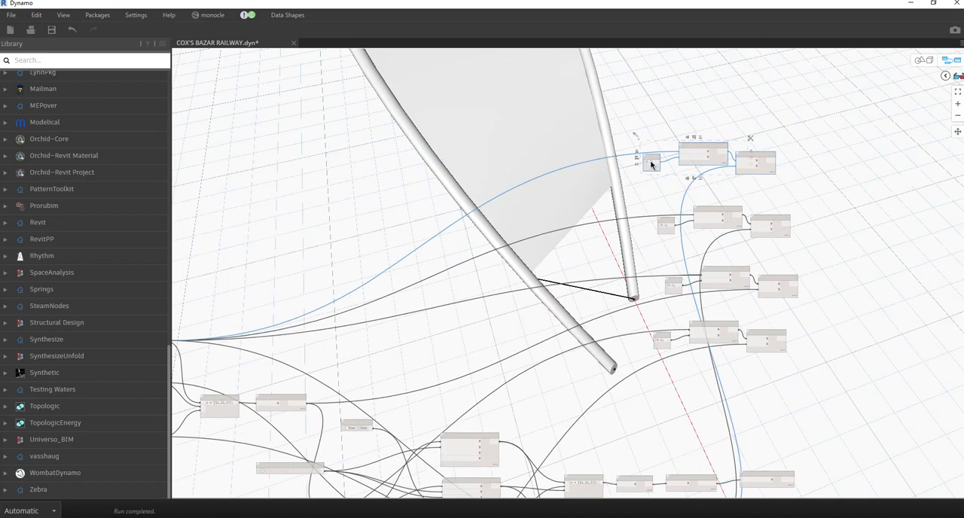
Rewire the topmost Circle.ByCenterPointRadius centerPoint input to the third Point.ByCoordinates output of the upper curve group.
left_click(701, 148)
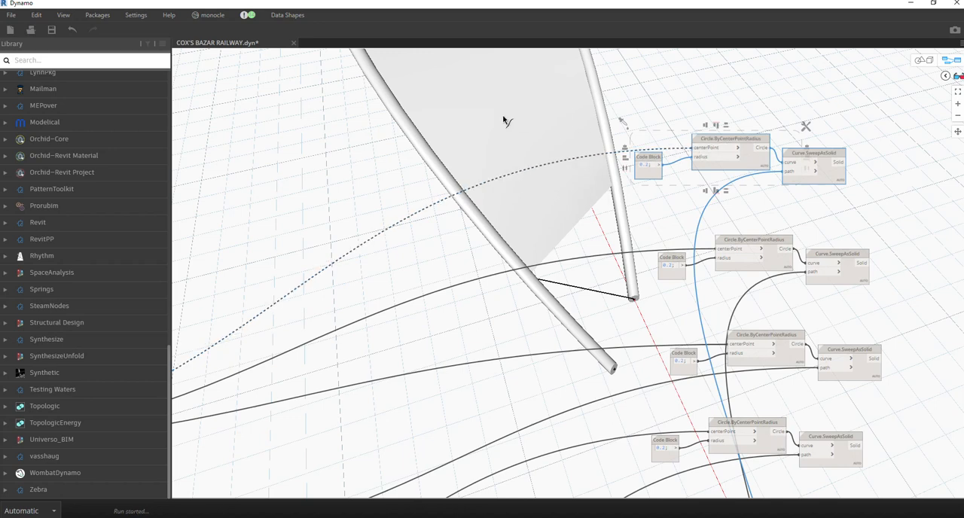
left_click(499, 108)
scroll(507, 157, "down", 4)
middle_click_drag(362, 284, 568, 198)
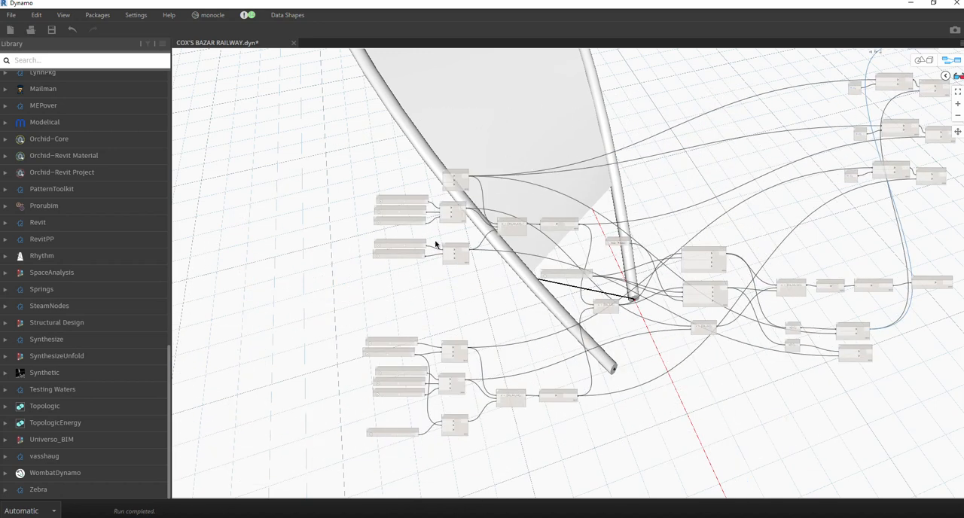
scroll(454, 254, "up", 4)
left_click(471, 266)
left_click(476, 249)
scroll(438, 328, "down", 3)
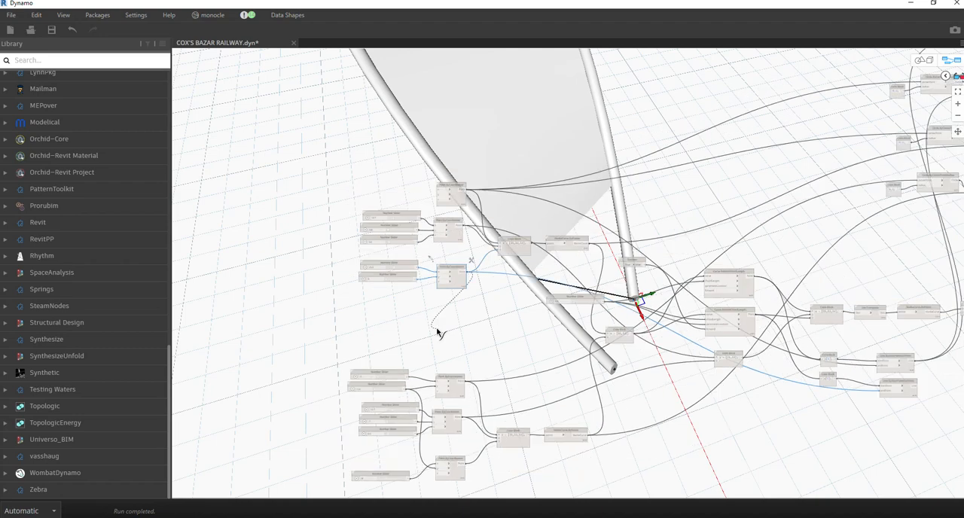
scroll(731, 168, "down", 2)
scroll(637, 155, "up", 5)
left_click(636, 153)
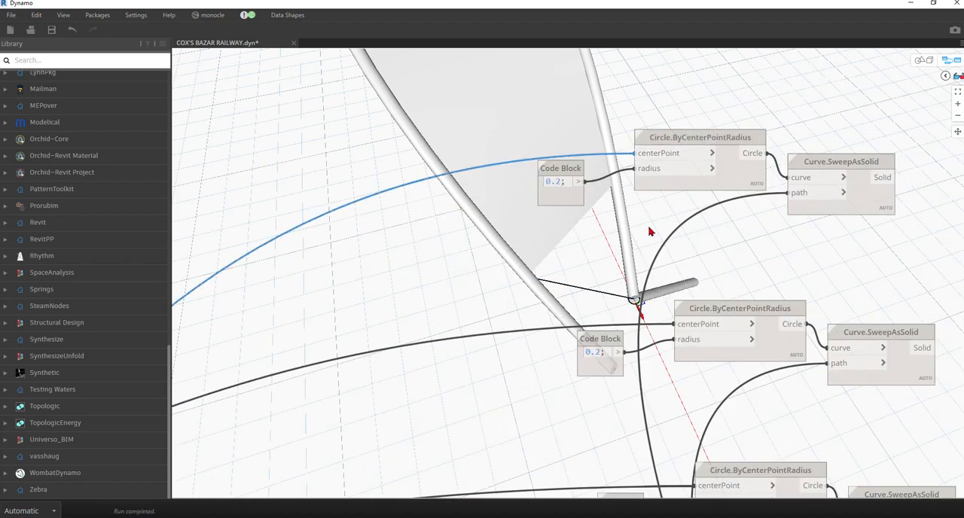
Connect the lower Line.ByStartPointEndPoint output to the path input of the topmost Curve.SweepAsSolid node.
scroll(650, 232, "down", 2)
scroll(644, 229, "down", 3)
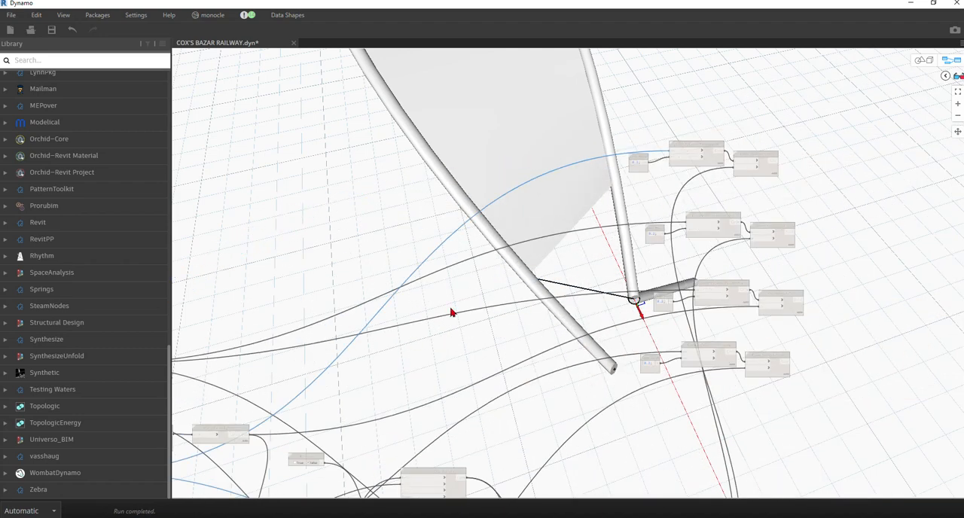
middle_click_drag(457, 302, 667, 157)
middle_click_drag(821, 453, 642, 298)
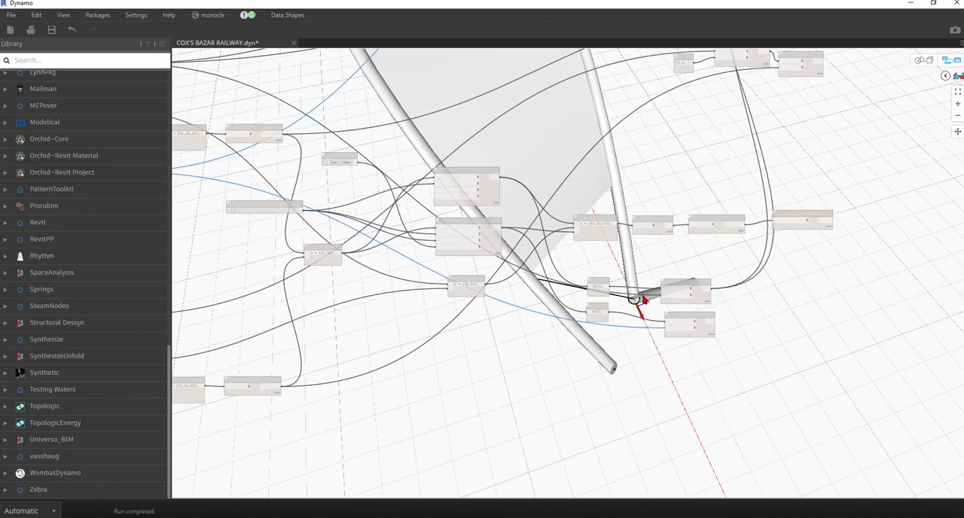
left_click(711, 322)
scroll(492, 374, "down", 3)
scroll(586, 129, "up", 4)
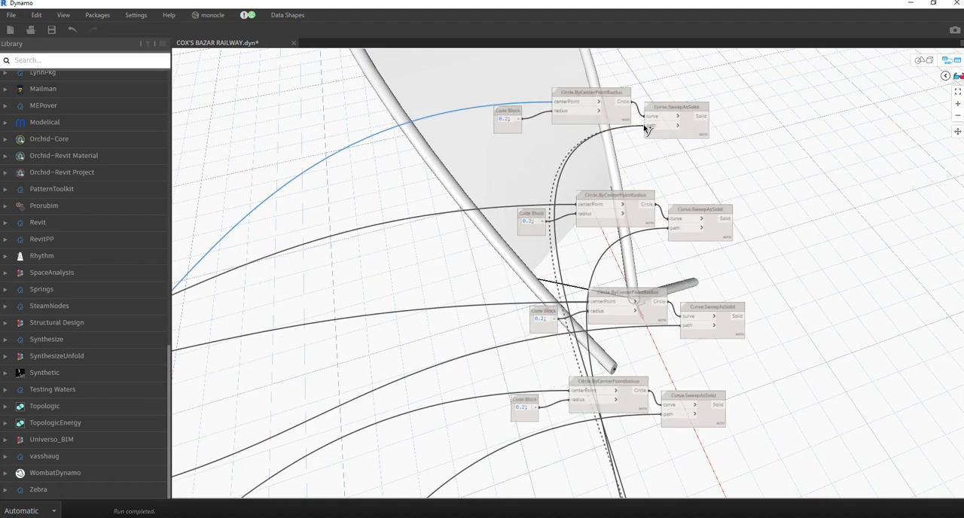
left_click(645, 129)
middle_click_drag(738, 307, 567, 441)
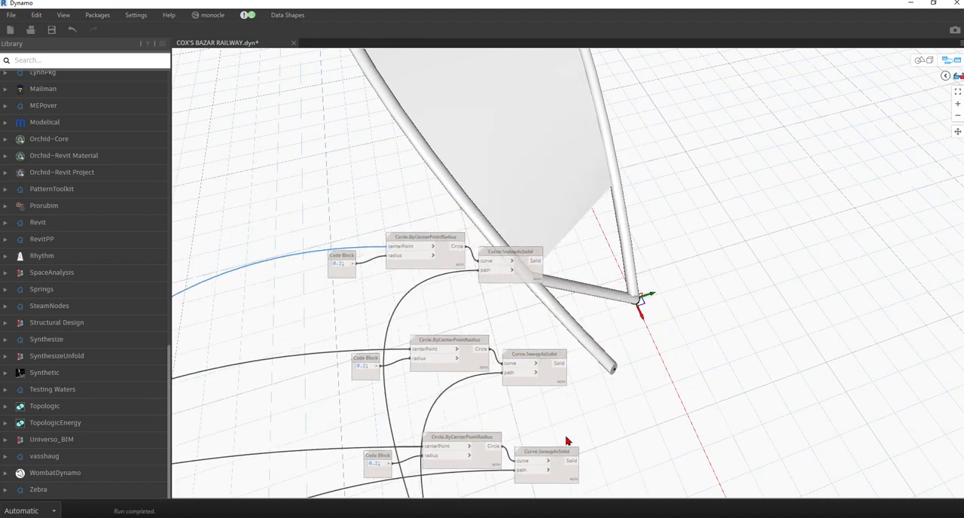
Inspect the whole roof surface with its swept edge and connecting tubes in the 3D view.
left_click(920, 60)
right_click_drag(678, 284, 657, 250)
left_click(917, 62)
scroll(547, 362, "up", 2)
scroll(596, 213, "down", 6)
middle_click_drag(581, 258, 507, 202)
scroll(508, 201, "up", 4)
scroll(508, 202, "up", 2)
middle_click_drag(443, 292, 424, 340)
middle_click_drag(463, 383, 442, 354)
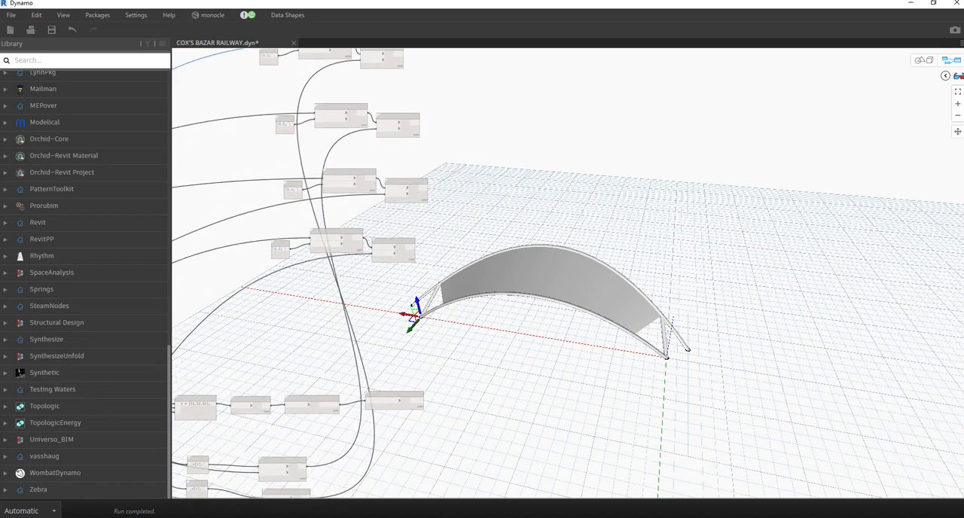
scroll(527, 252, "up", 2)
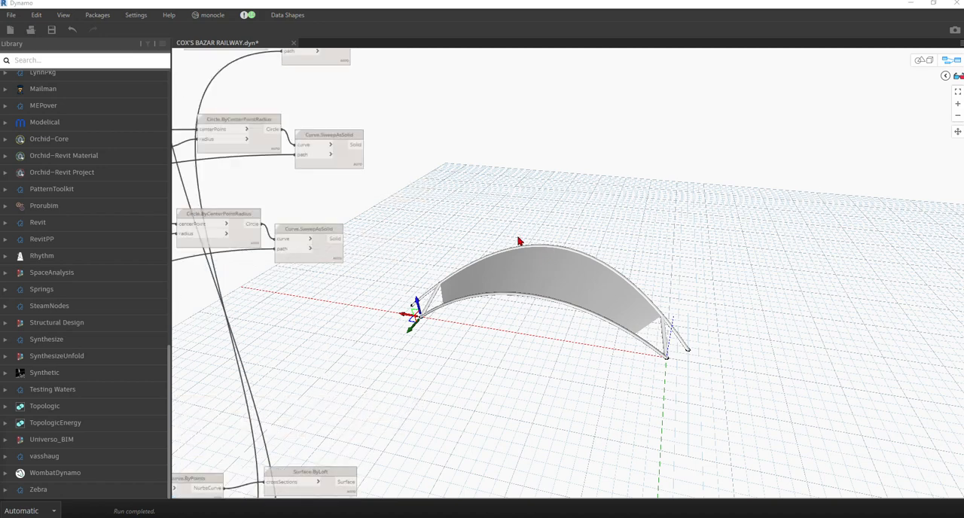
right_click(475, 230)
left_click(460, 225)
double_click(514, 243)
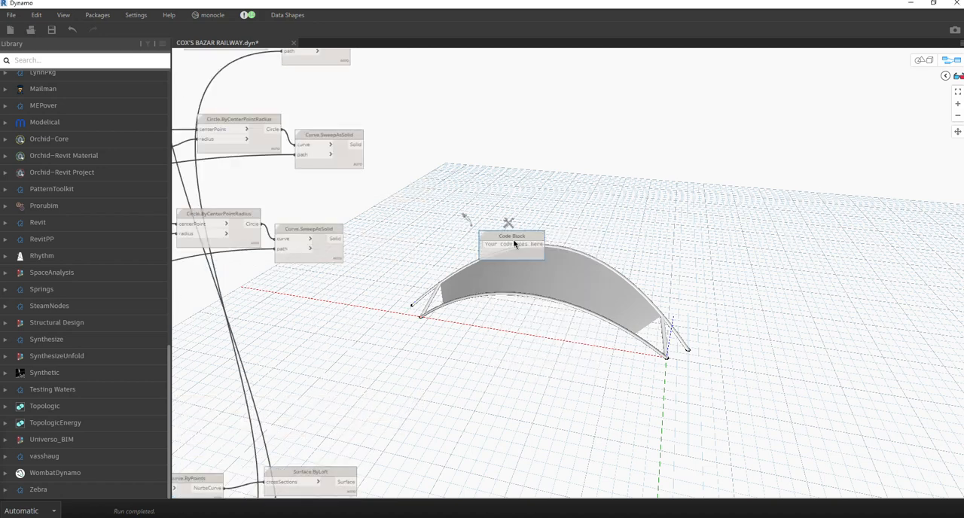
key("Escape")
Add a List.Join node and place it in the free area beside the sweep groups.
right_click(475, 241)
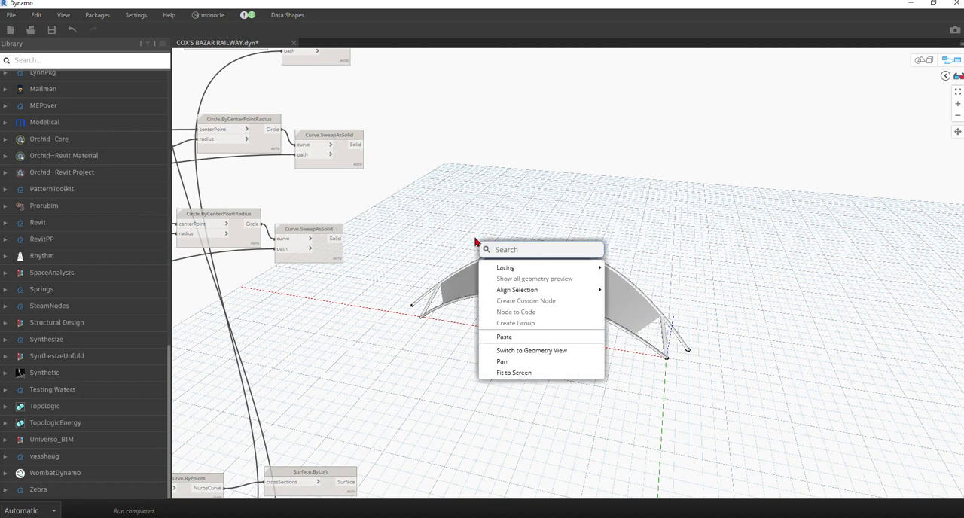
type("lisr")
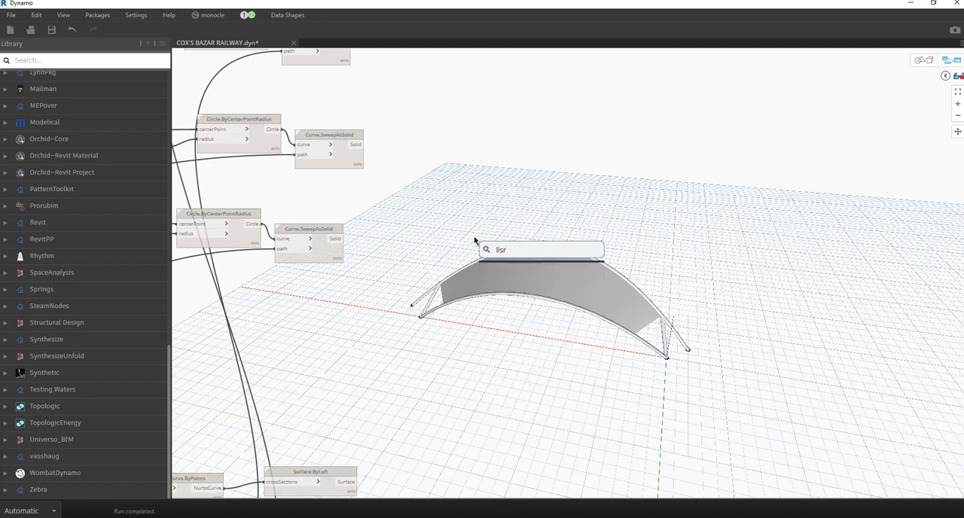
key("BackSpace")
type("t")
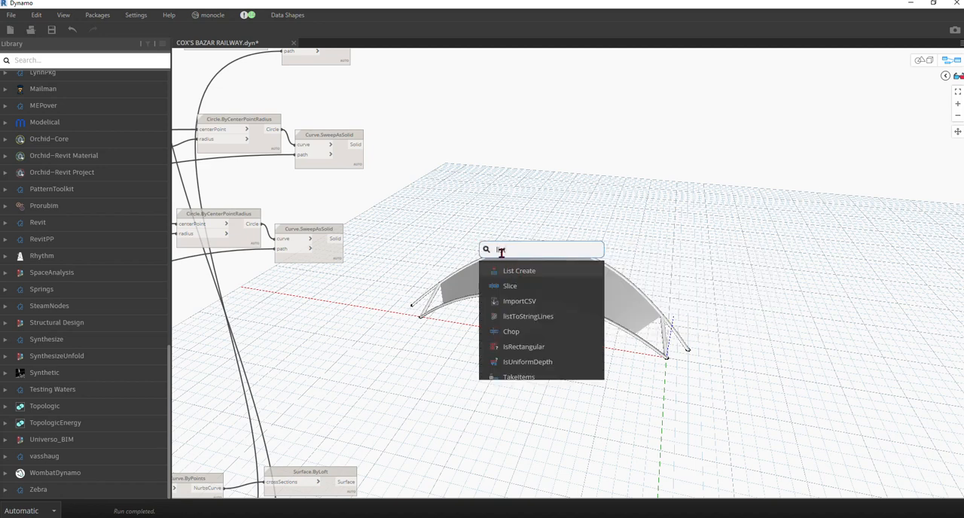
type(".joi")
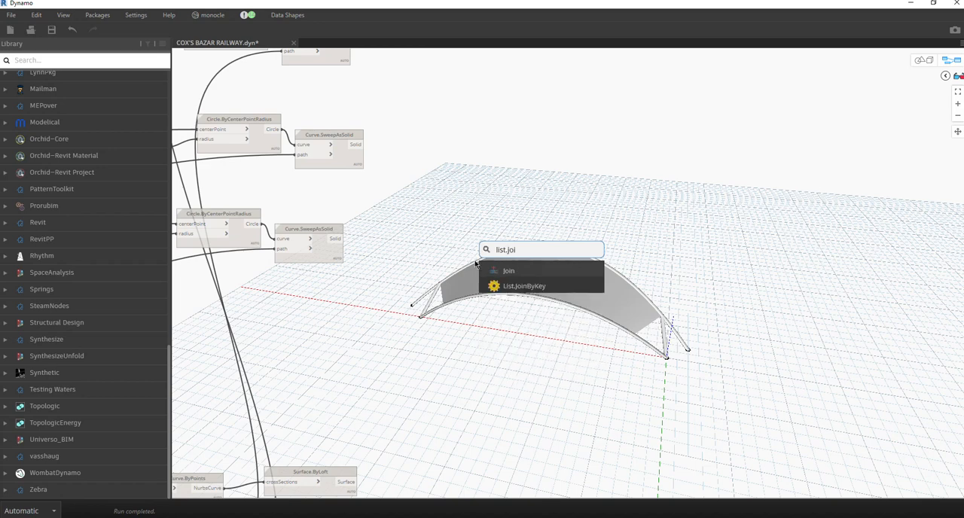
left_click(506, 273)
left_click_drag(525, 281, 521, 197)
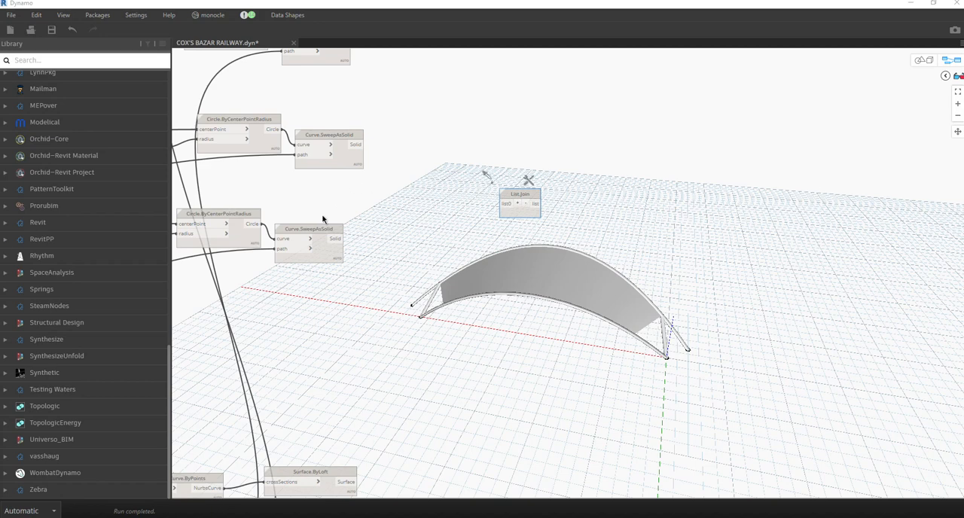
Add inputs to the List.Join node up to list7.
left_click(517, 203)
left_click(516, 202)
left_click(516, 203)
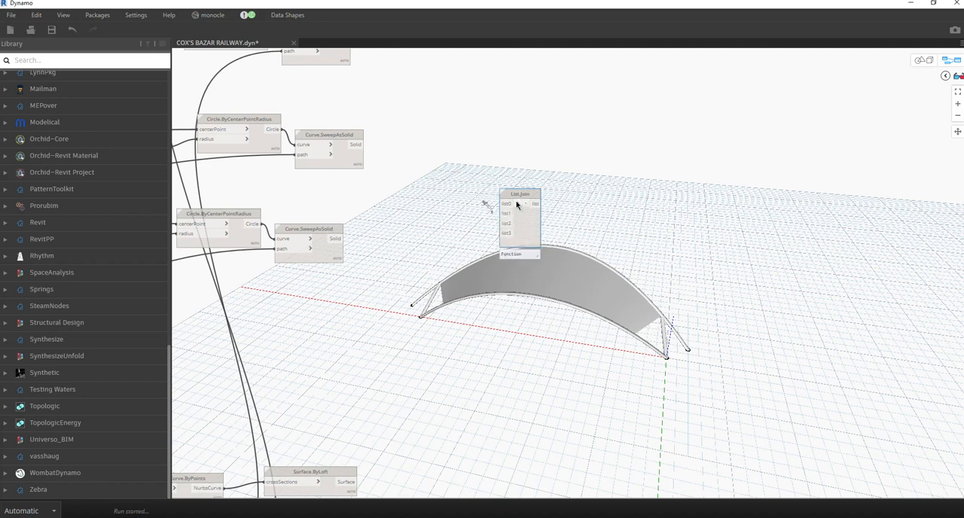
left_click(516, 202)
left_click(516, 203)
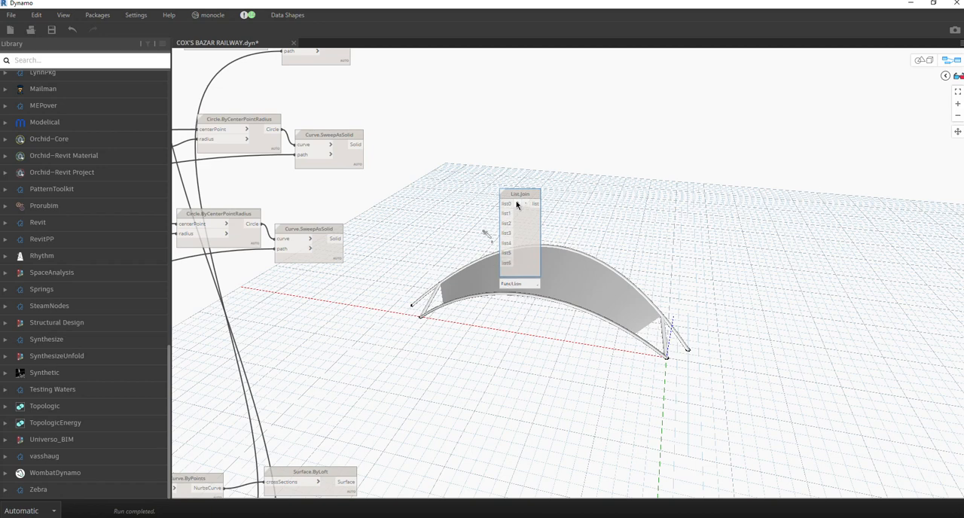
key("ctrl+l")
Connect the Surface.ByLoft output to the list0 input of the List.Join node.
scroll(406, 348, "up", 3)
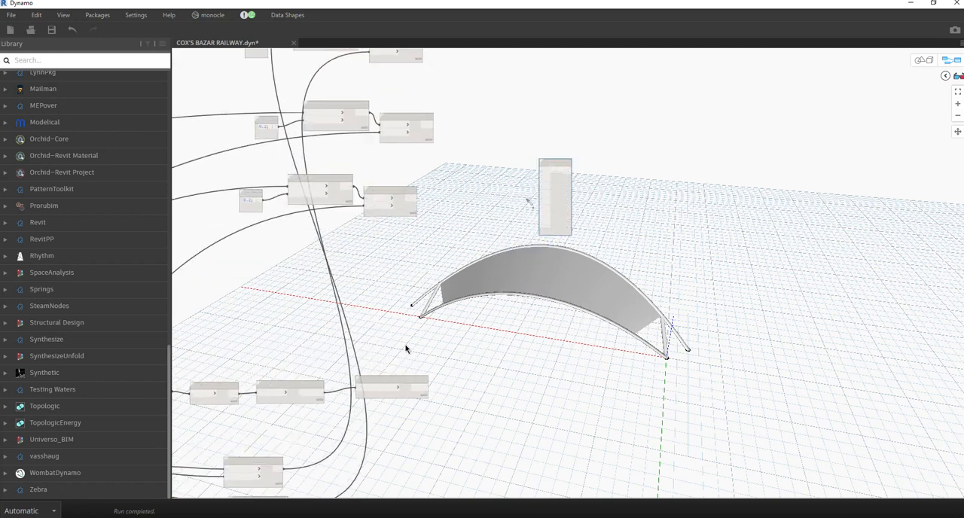
middle_click_drag(509, 227, 458, 408)
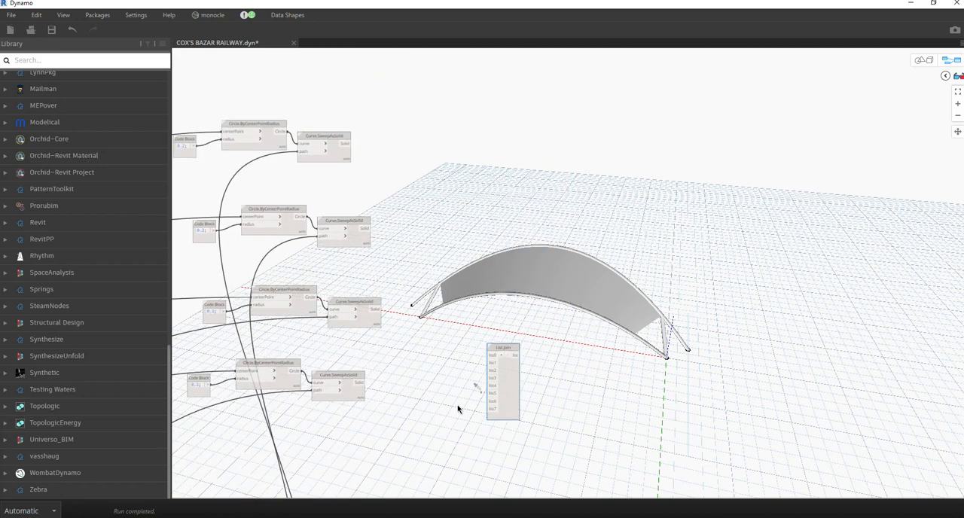
middle_click_drag(357, 140, 349, 104)
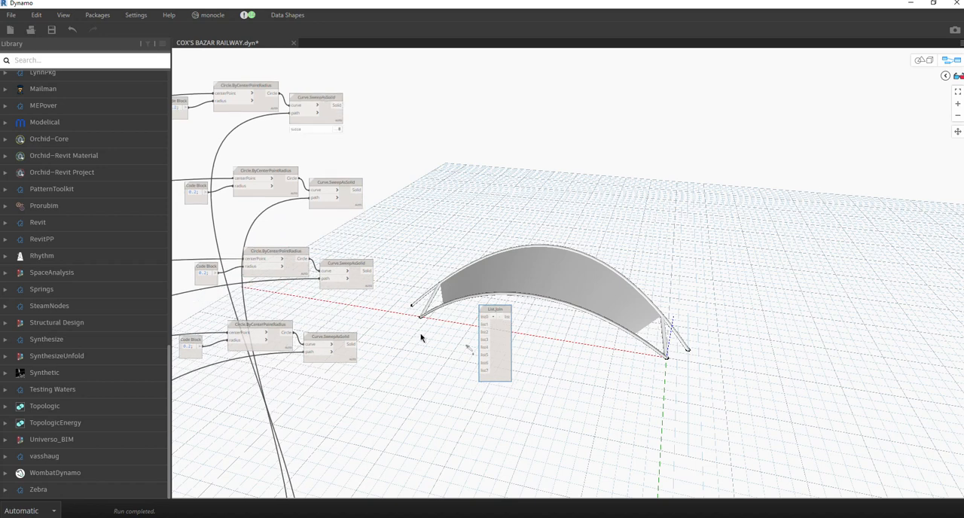
middle_click_drag(455, 370, 459, 176)
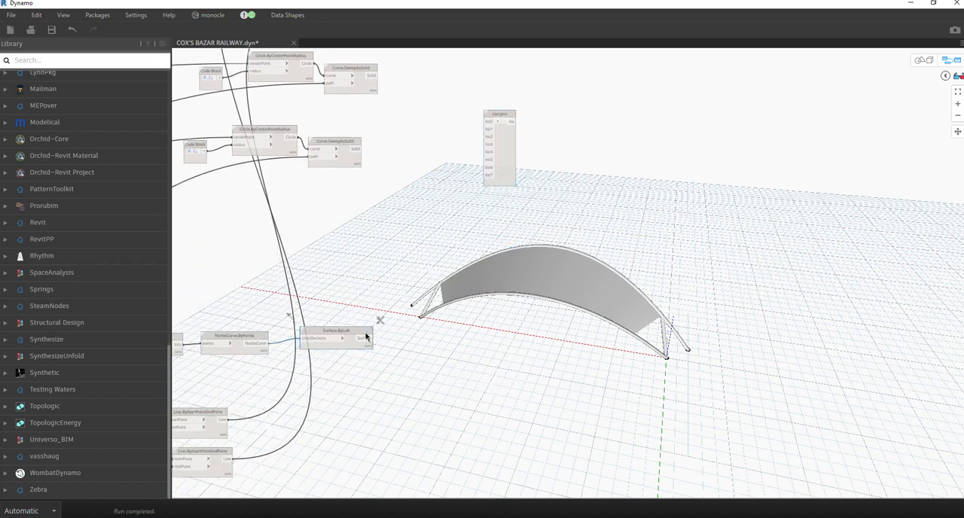
left_click(368, 338)
left_click(488, 121)
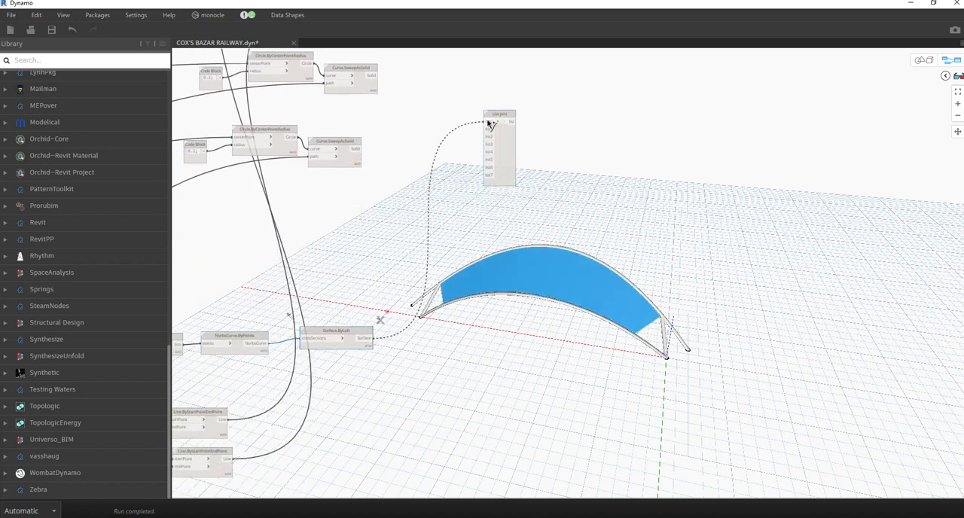
Look over the line, loft and sweep nodes in the graph around the List.Join node.
middle_click_drag(359, 264, 400, 320)
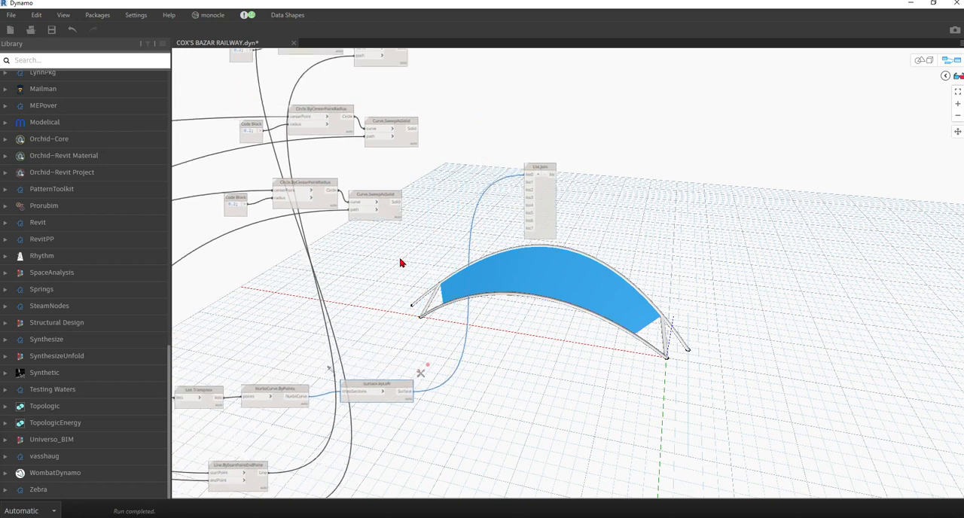
scroll(402, 262, "down", 3)
middle_click_drag(403, 263, 454, 217)
scroll(428, 409, "up", 4)
middle_click_drag(395, 385, 391, 429)
scroll(408, 362, "down", 2)
middle_click_drag(450, 187, 457, 213)
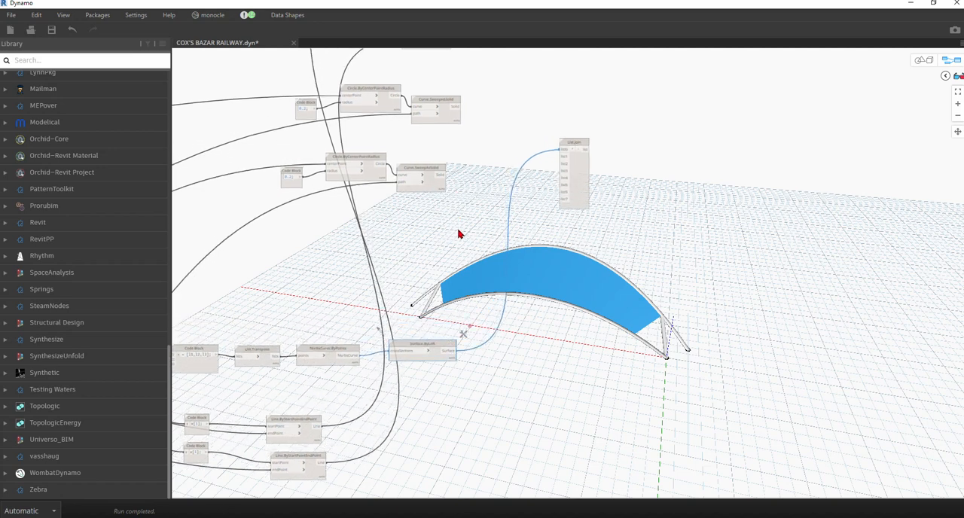
mouse_move(460, 234)
middle_mouse_down()
mouse_move(435, 243)
mouse_move(443, 228)
middle_mouse_up()
middle_click_drag(316, 402, 299, 478)
middle_click_drag(401, 266, 486, 346)
scroll(429, 177, "up", 4)
middle_click_drag(577, 185, 336, 187)
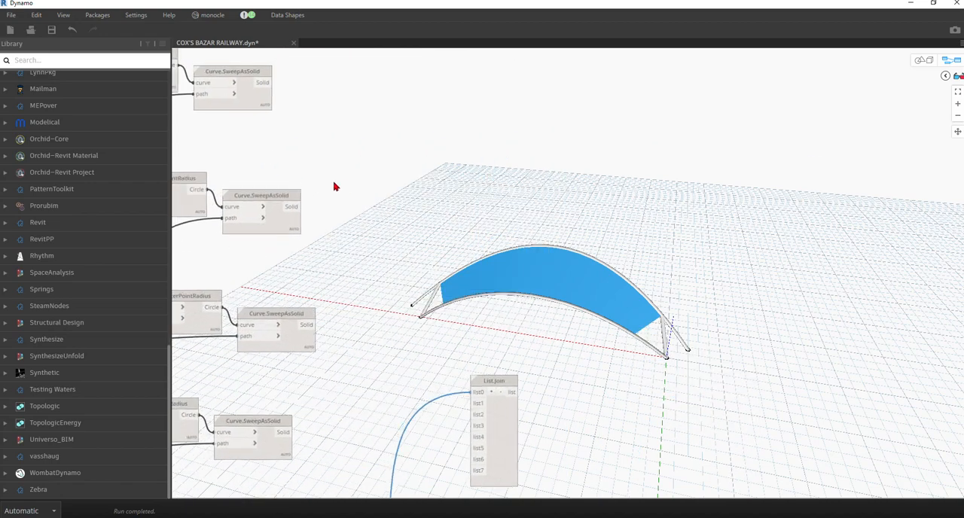
Connect the Solid outputs of the four Curve.SweepAsSolid nodes to List.Join inputs list1 to list4, in order from the topmost.
scroll(336, 186, "down", 3)
scroll(314, 138, "up", 3)
left_click(290, 117)
scroll(365, 115, "down", 1)
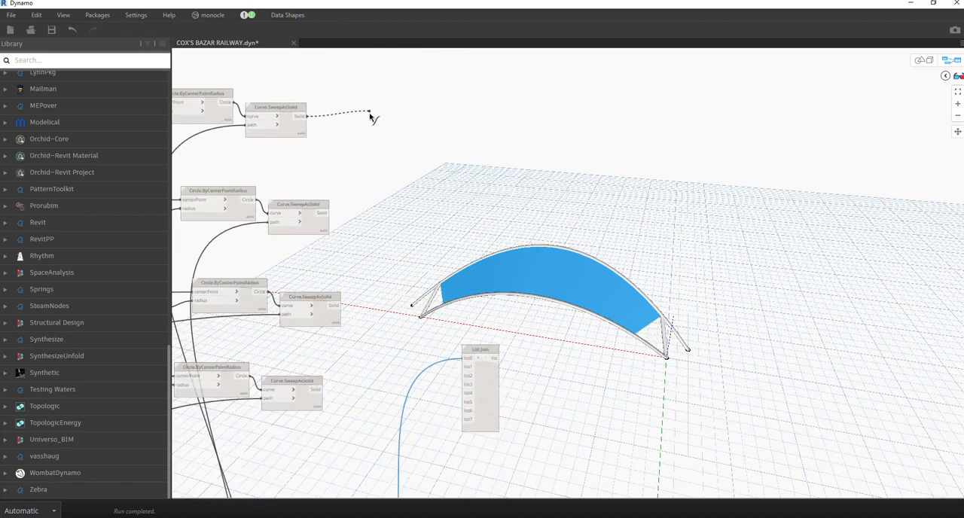
scroll(369, 116, "down", 2)
scroll(427, 360, "up", 4)
scroll(429, 359, "down", 3)
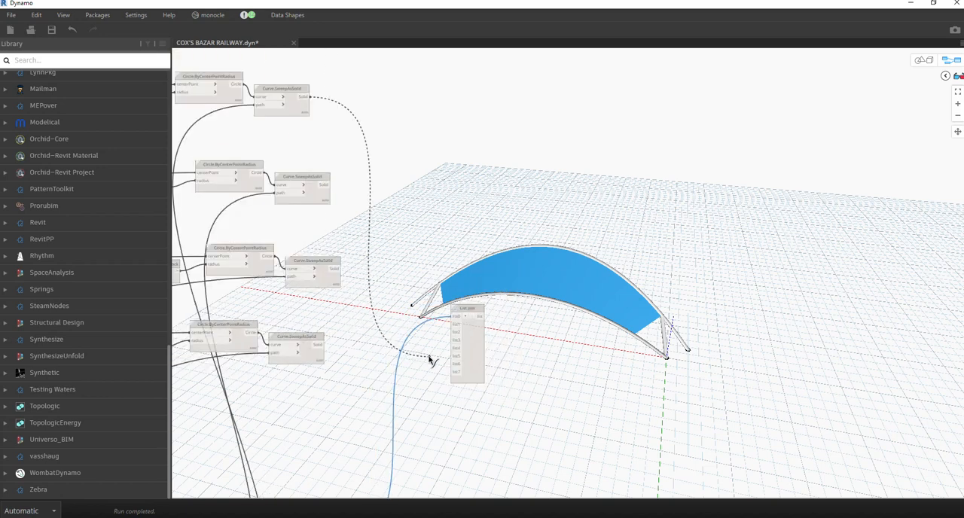
left_click(457, 329)
left_click(325, 184)
left_click(455, 332)
left_click(340, 268)
left_click(455, 340)
left_click(325, 344)
left_click(455, 348)
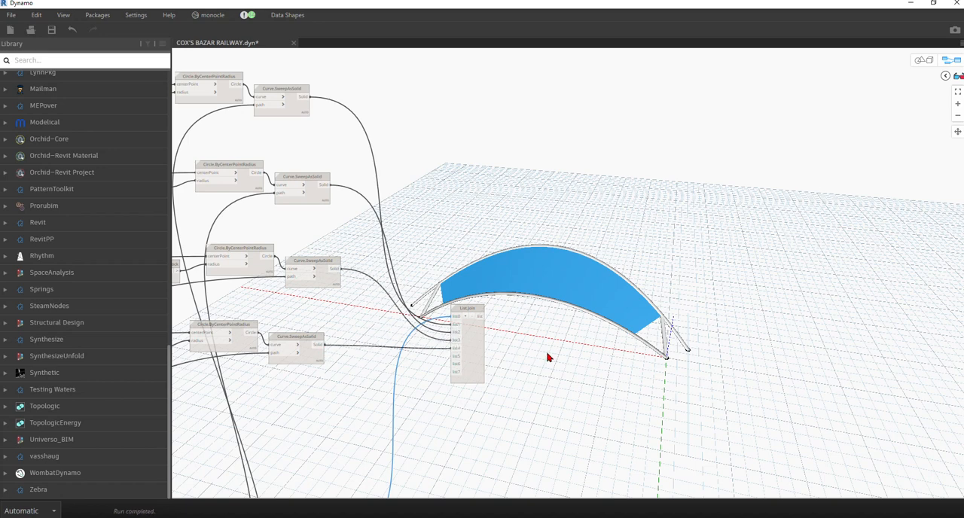
Remove the unused inputs list5, list6 and list7 from the List.Join node.
middle_click_drag(530, 339, 533, 232)
left_click(482, 227)
left_click(538, 242)
left_click(481, 241)
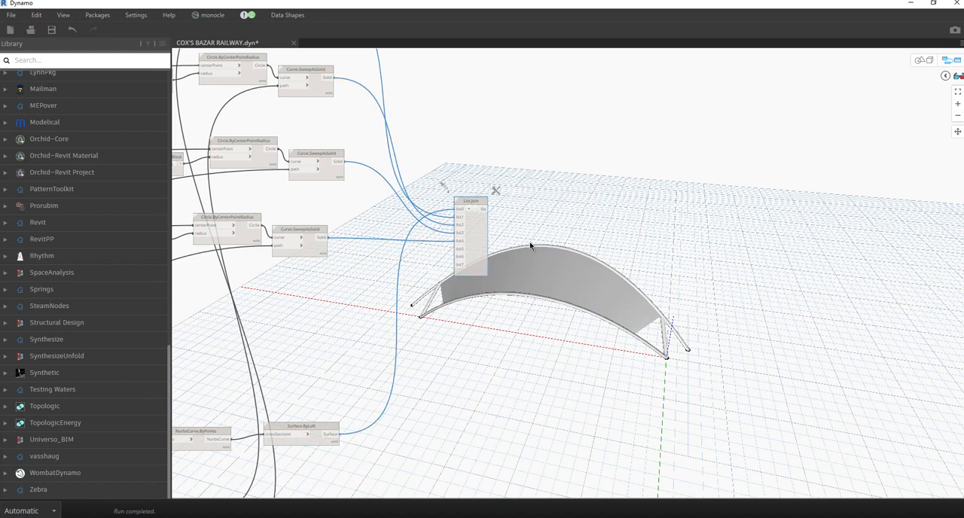
scroll(529, 241, "up", 3)
left_click(445, 201)
left_click(445, 201)
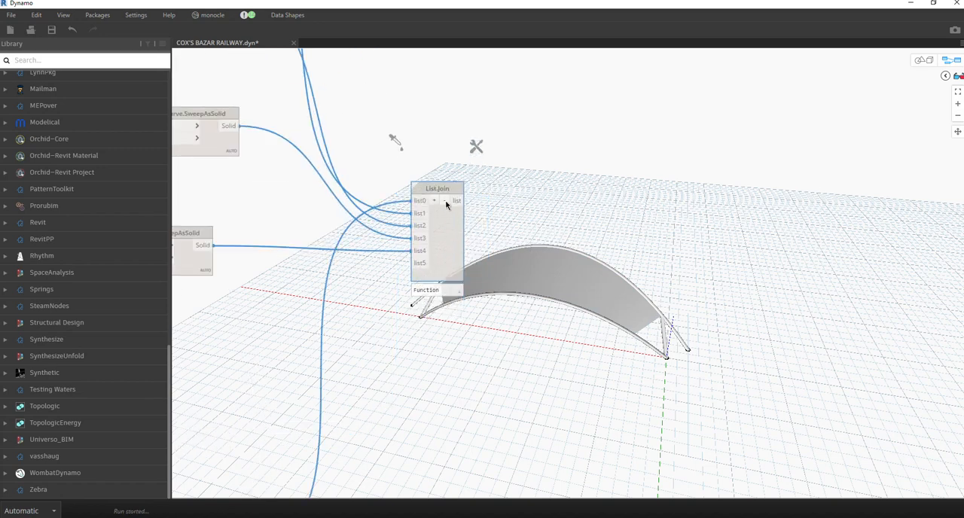
left_click(446, 201)
Check the List.Join node's geometry in the 3D preview and its connections to the surrounding nodes.
left_click(579, 199)
left_click(445, 231)
left_click(506, 212)
left_click(447, 240)
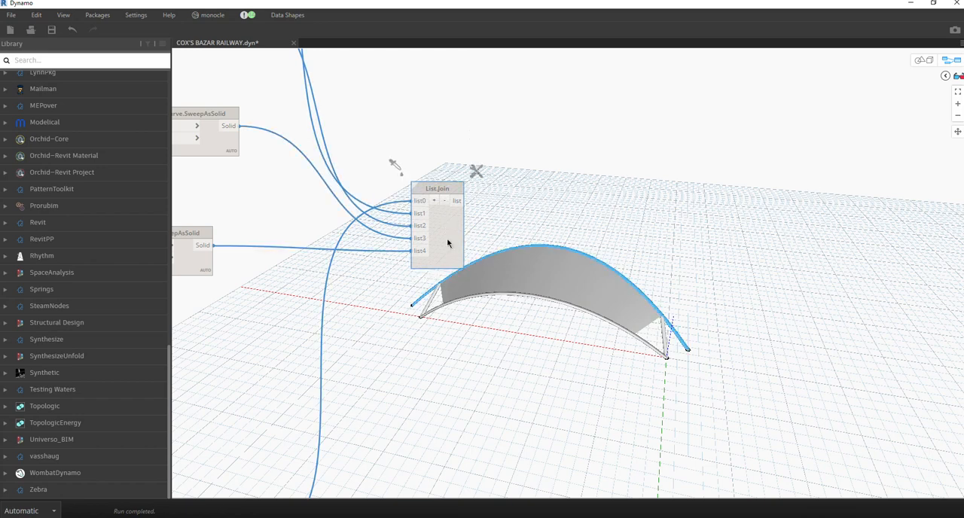
left_click(546, 190)
left_click_drag(377, 124, 519, 337)
left_click(573, 202)
scroll(537, 238, "down", 5)
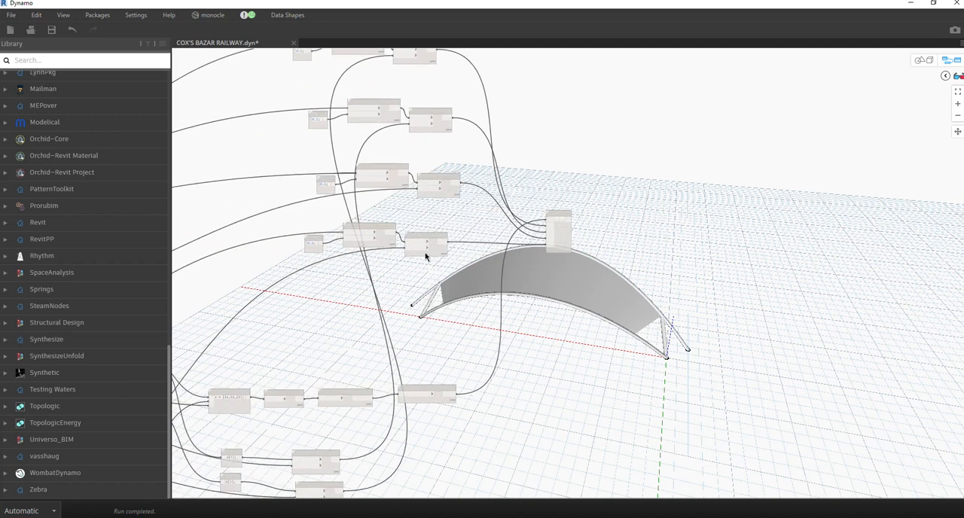
Check the tube that each Curve.SweepAsSolid node produces in the 3D preview of the roof module.
left_click(439, 252)
middle_click_drag(470, 252, 440, 433)
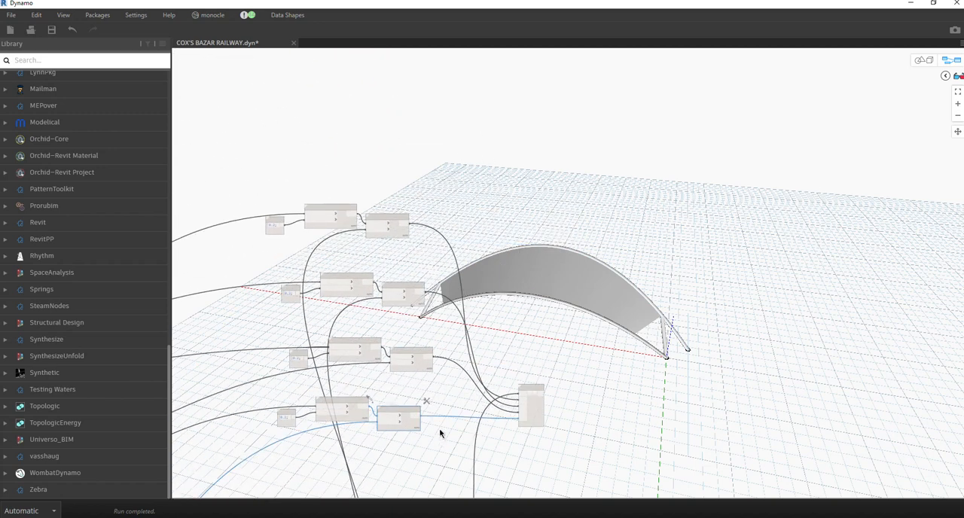
middle_click_drag(419, 184, 414, 159)
left_click(408, 133)
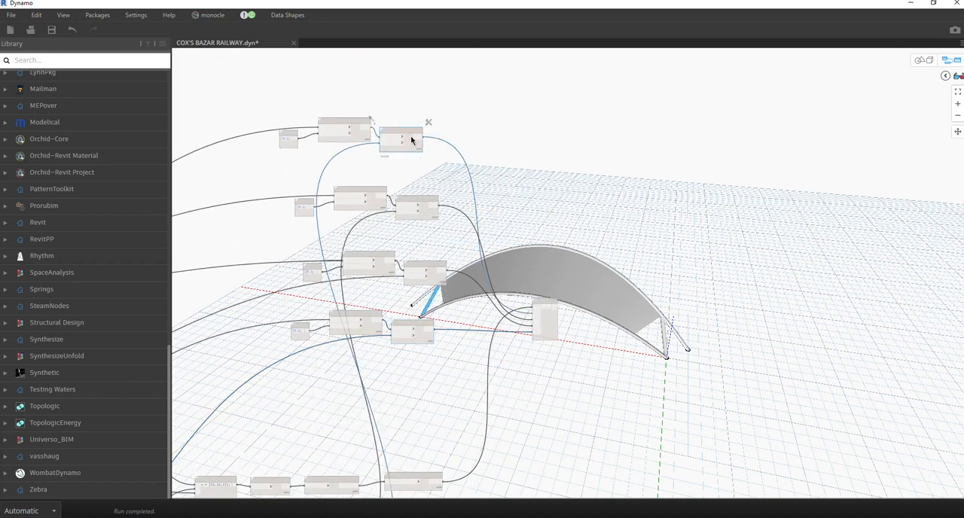
left_click(438, 269)
left_click(431, 326)
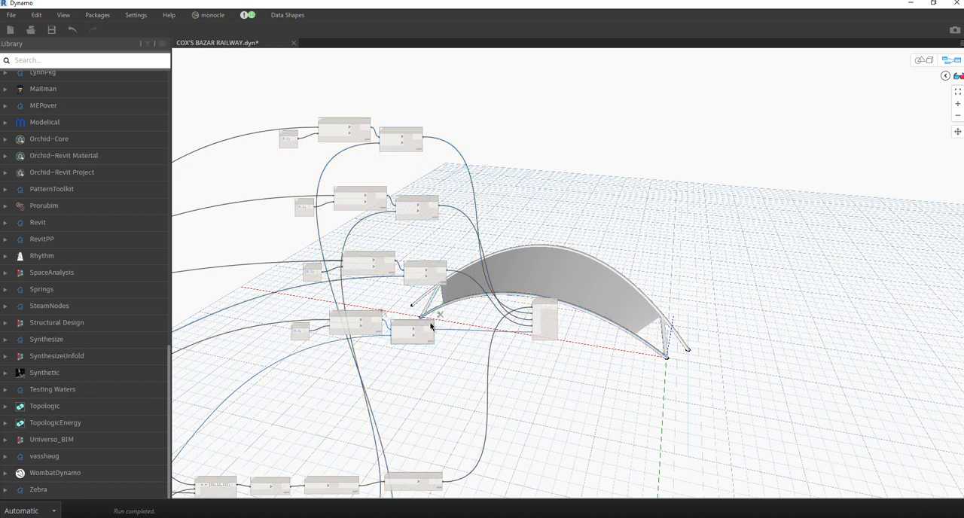
left_click(922, 61)
right_click_drag(715, 243, 563, 285)
left_click(924, 61)
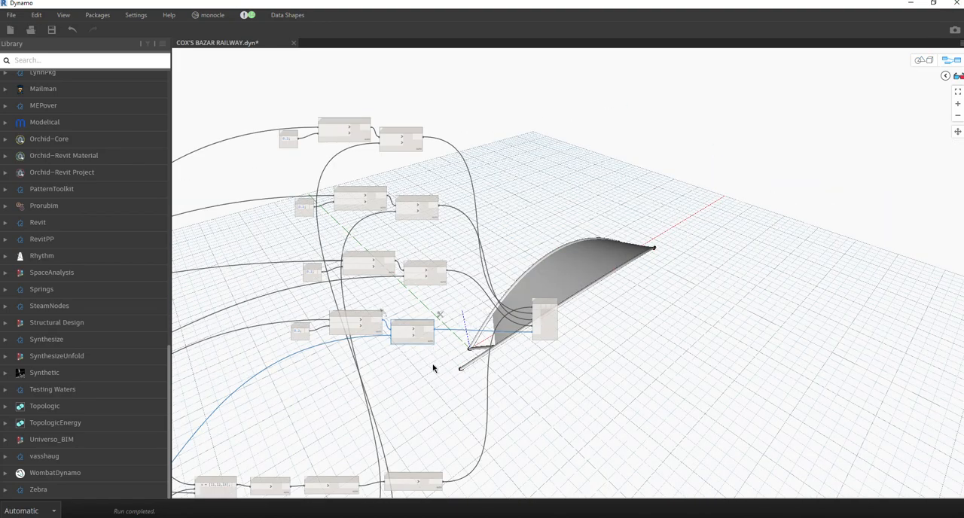
Inspect the connections into List.Join and highlight the Surface.ByLoft geometry in the 3D preview.
scroll(433, 380, "up", 3)
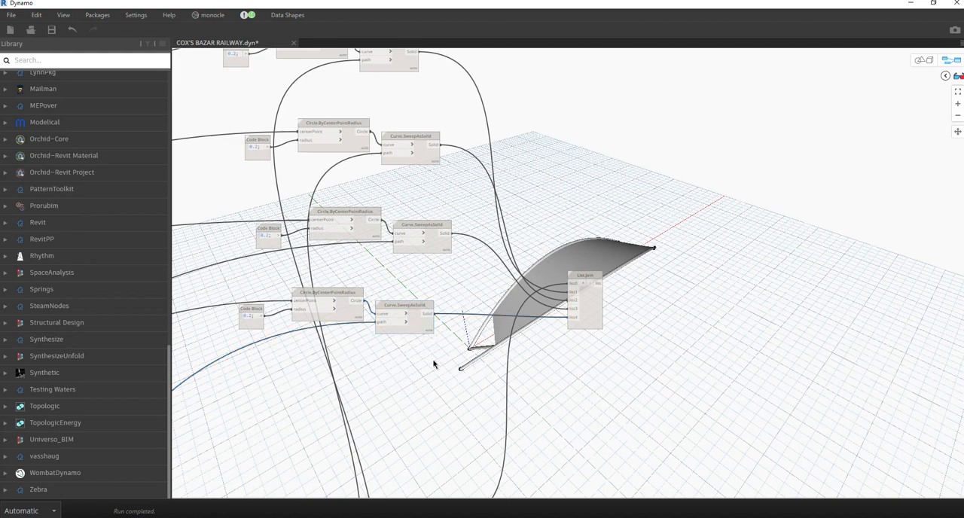
scroll(433, 350, "up", 3)
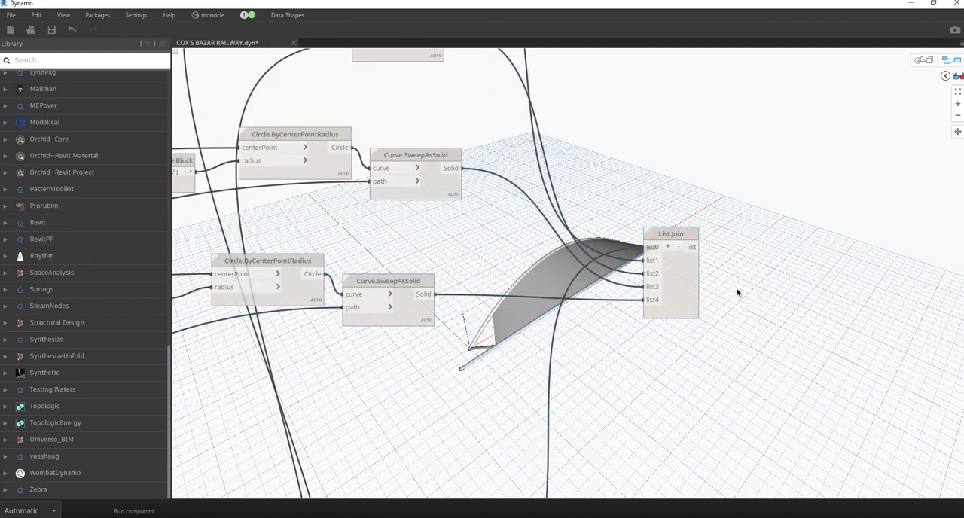
scroll(557, 190, "down", 5)
scroll(645, 210, "up", 5)
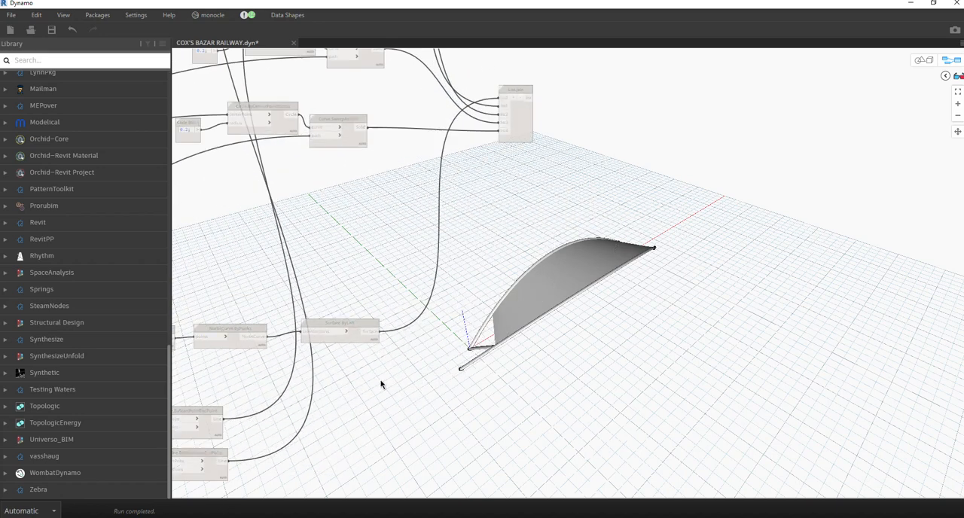
left_click(367, 300)
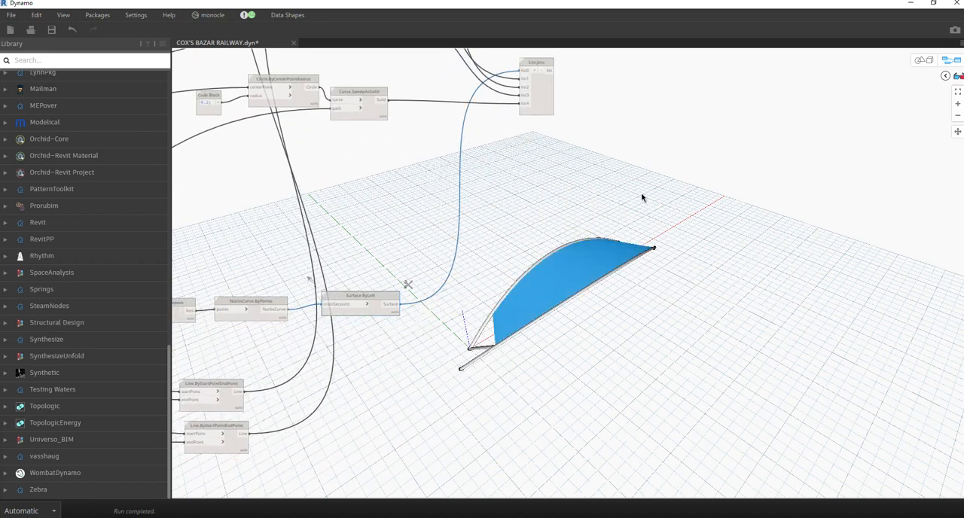
Add a Plane.ByOriginNormal node in the free space beside the List.Join node.
middle_click_drag(641, 197, 430, 368)
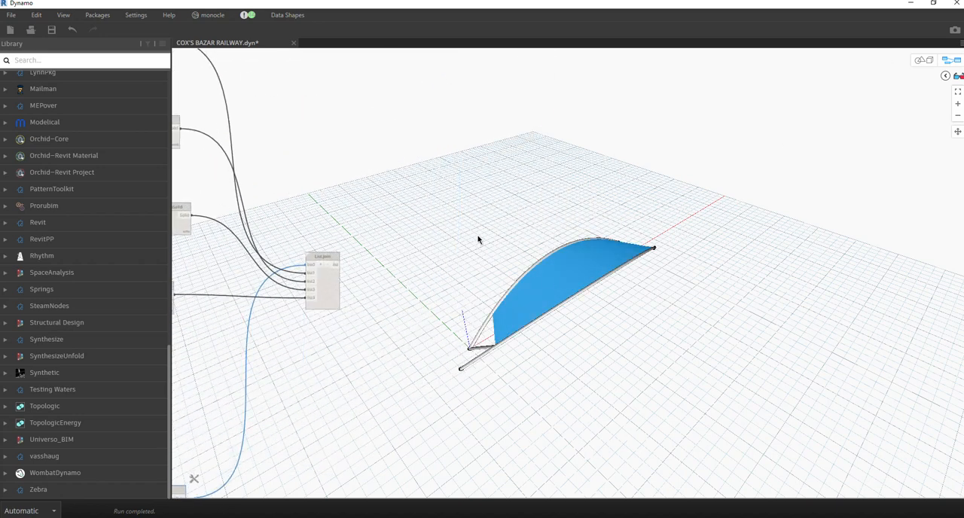
right_click(426, 269)
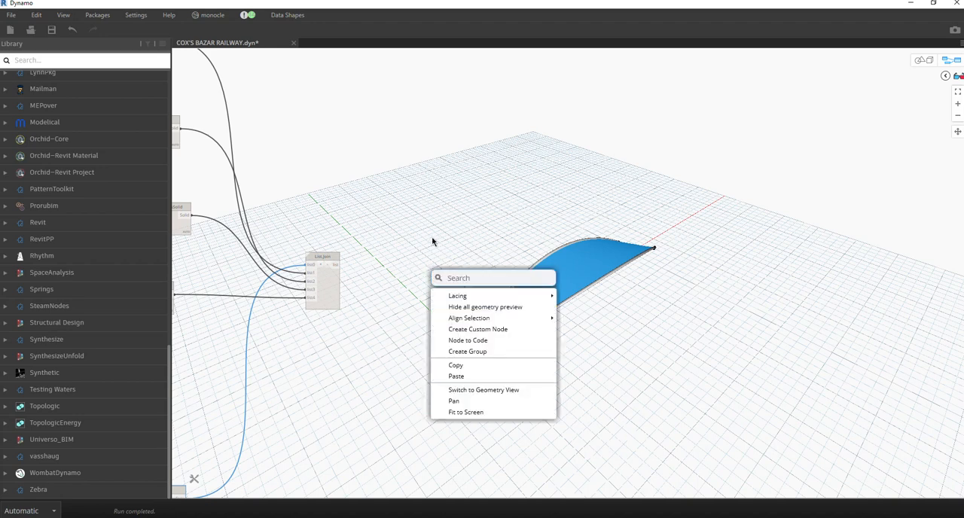
left_click(413, 273)
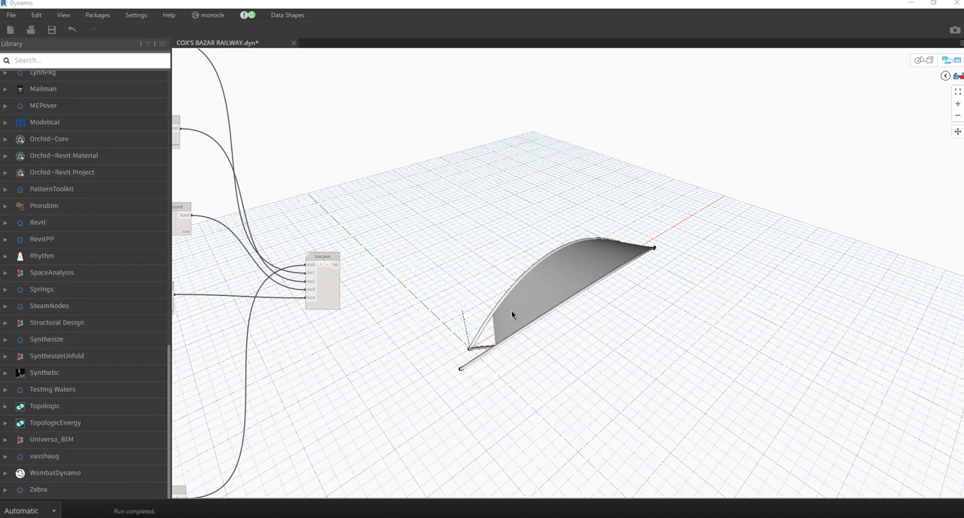
right_click(394, 290)
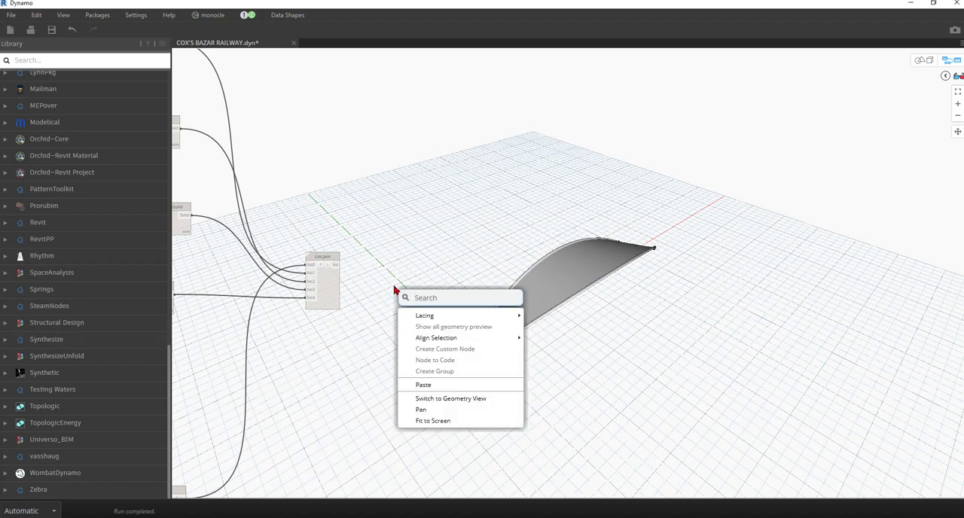
type("plane")
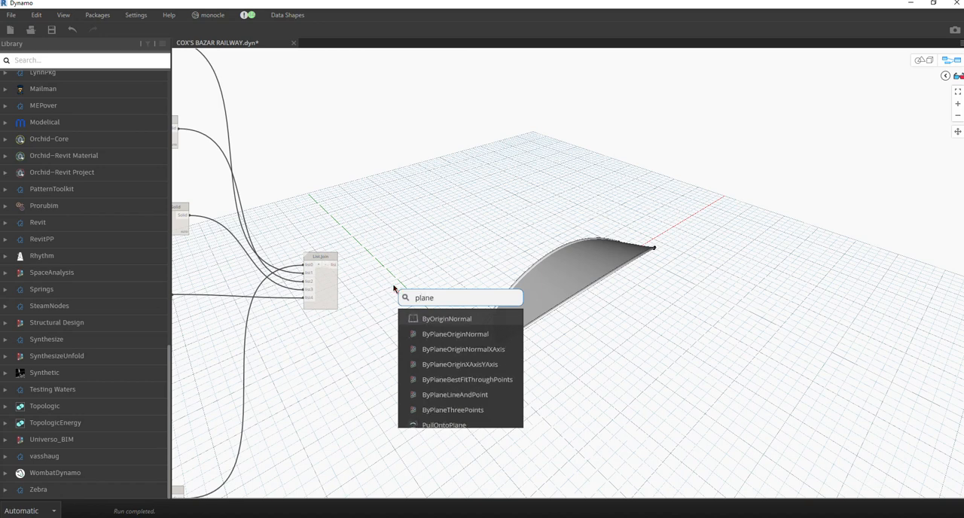
left_click(433, 318)
left_click_drag(446, 325, 437, 275)
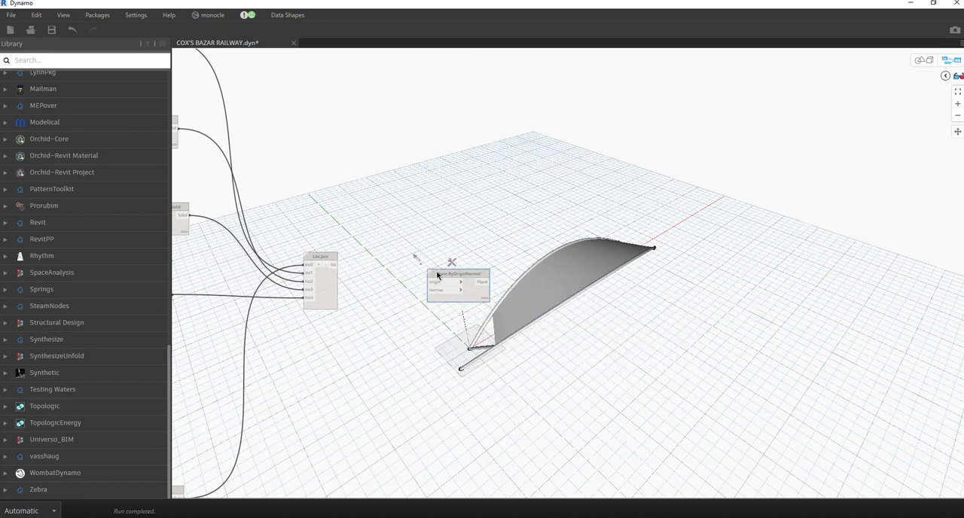
Search for the plane offset node and place a Plane.Offset node beyond Plane.ByOriginNormal.
right_click(490, 201)
type("pla")
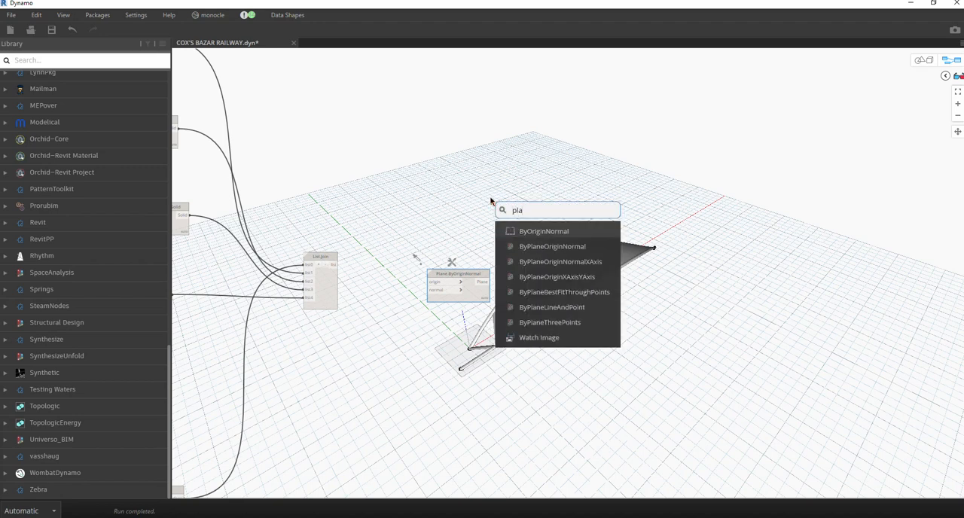
type("ne off")
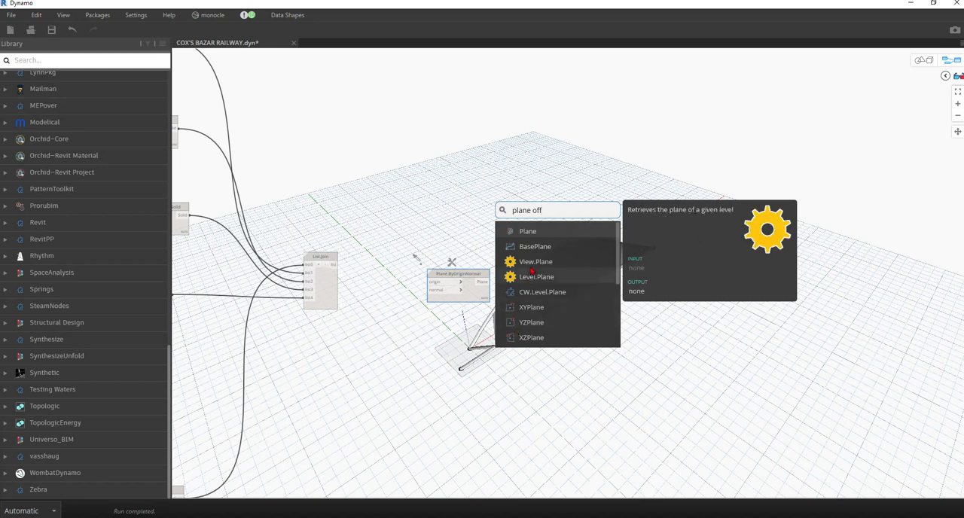
scroll(550, 286, "down", 2)
scroll(550, 286, "down", 2)
left_click(556, 307)
left_click_drag(558, 311, 578, 239)
Connect the origin input of Plane.ByOriginNormal to the three-slider point node in the upper input group.
left_click(435, 283)
scroll(643, 205, "down", 5)
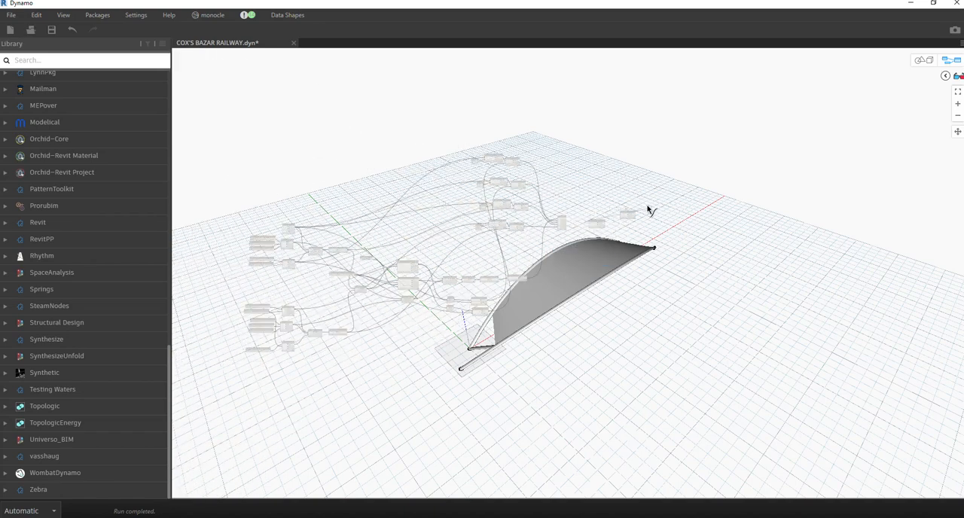
scroll(286, 273, "up", 5)
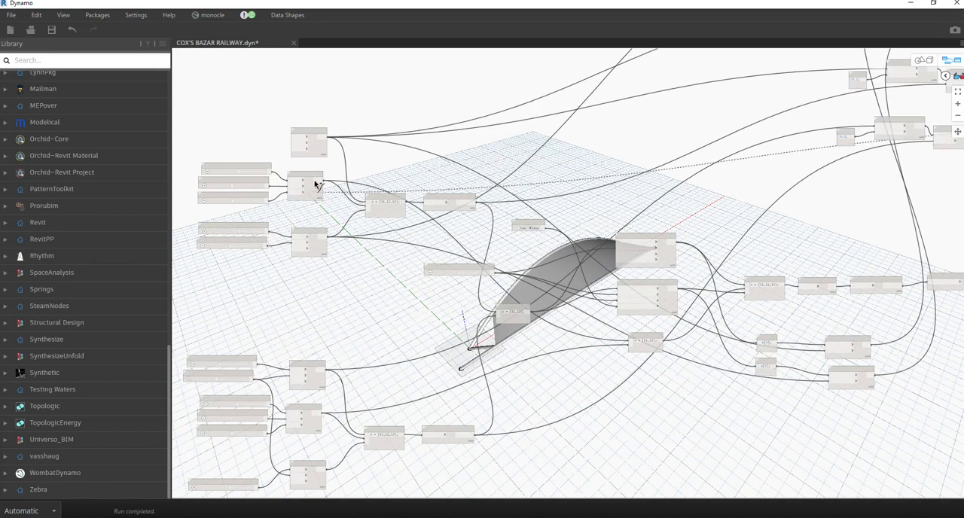
scroll(316, 182, "up", 3)
scroll(278, 241, "down", 6)
scroll(294, 226, "down", 4)
scroll(482, 233, "up", 8)
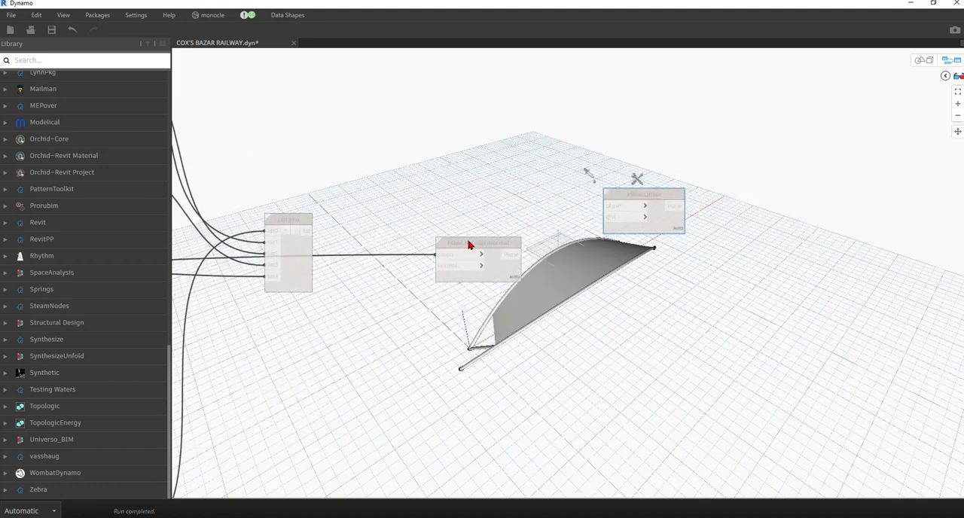
Add a Vector.YAxis node and connect its Vector output to the normal input of Plane.ByOriginNormal.
right_click(351, 320)
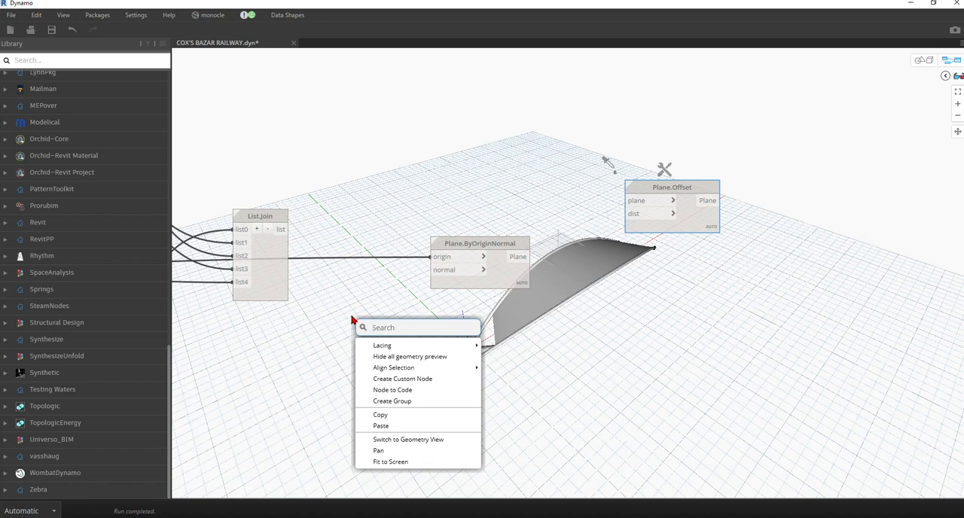
type("y")
left_click(387, 351)
left_click_drag(407, 351, 435, 281)
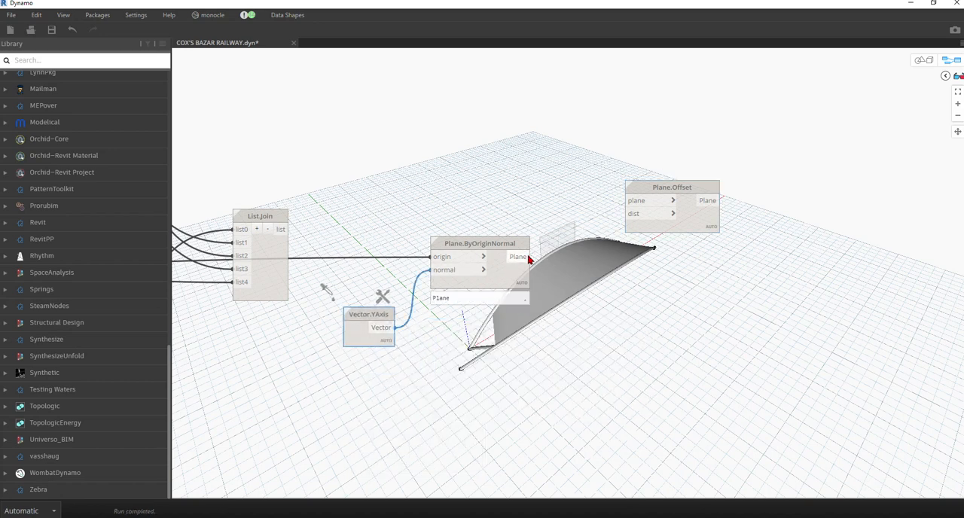
Feed Plane.Offset with the Plane.ByOriginNormal output as plane and a code block of 0.5; as dist.
left_click_drag(528, 256, 648, 202)
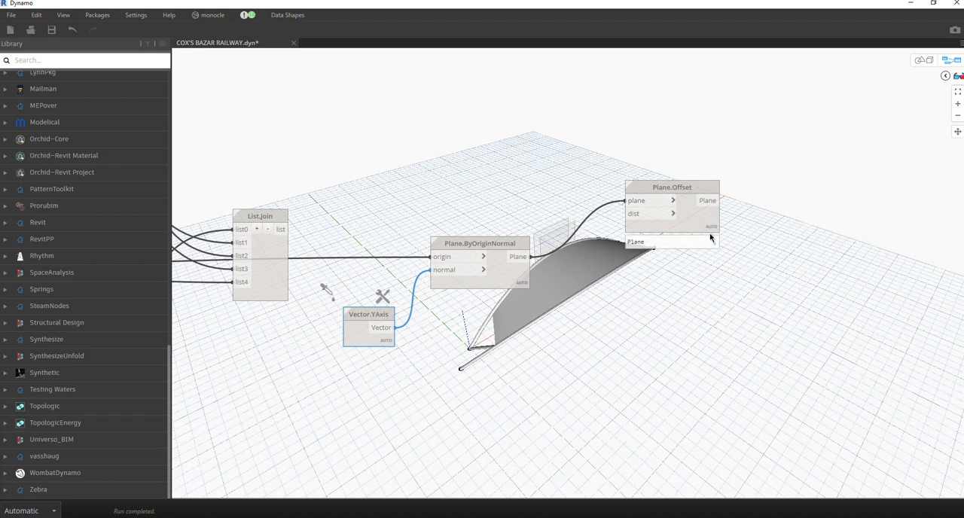
left_click_drag(697, 226, 705, 241)
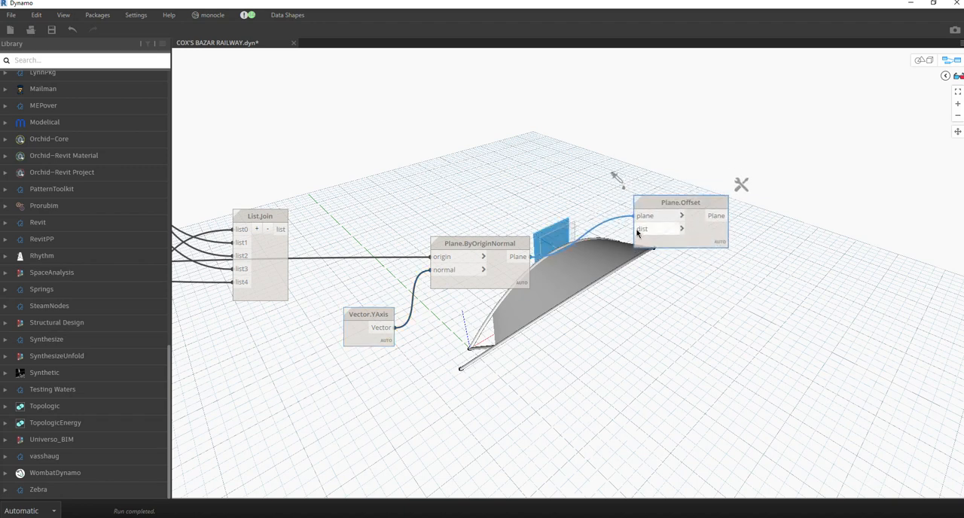
left_click(546, 310)
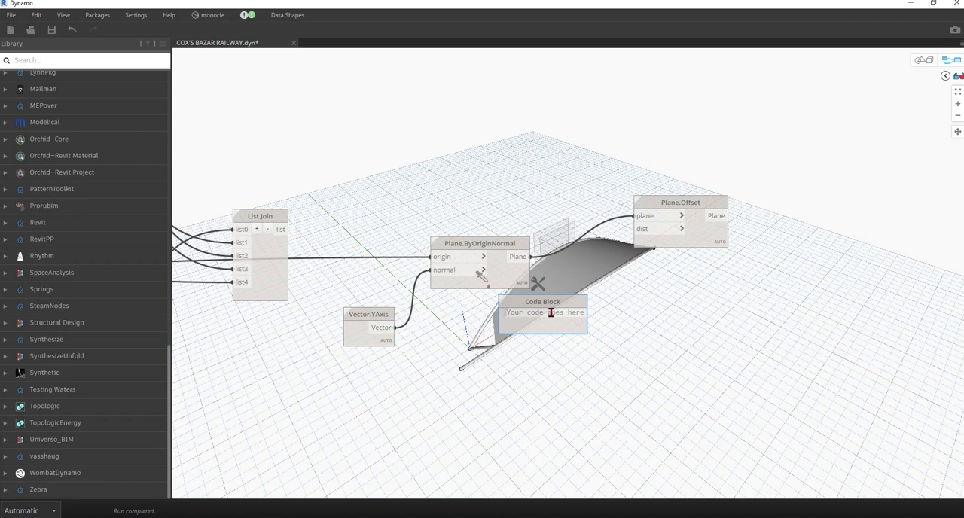
type("0.5;")
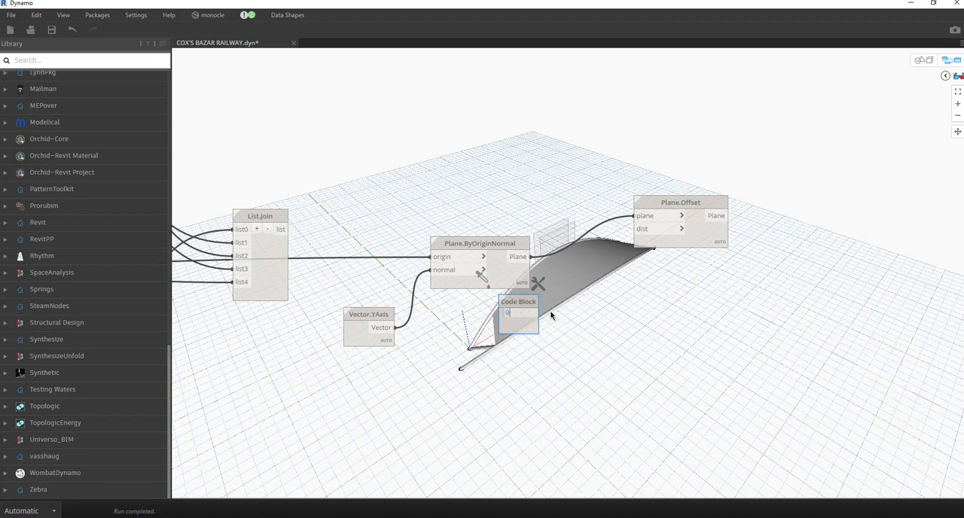
left_click(550, 315)
left_click_drag(533, 313, 634, 228)
left_click_drag(527, 304, 588, 282)
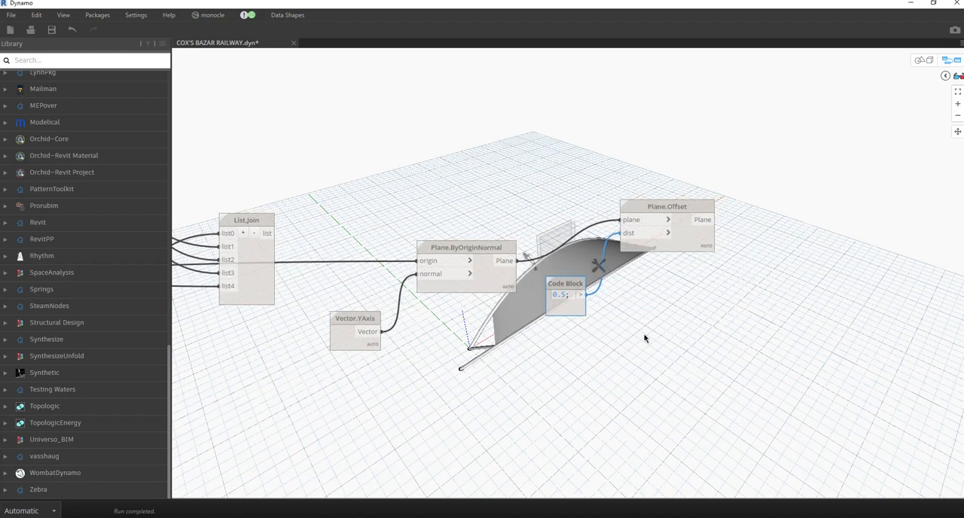
Add a Geometry.Mirror node beyond the Plane.Offset node.
middle_click_drag(710, 294, 419, 482)
right_click(414, 254)
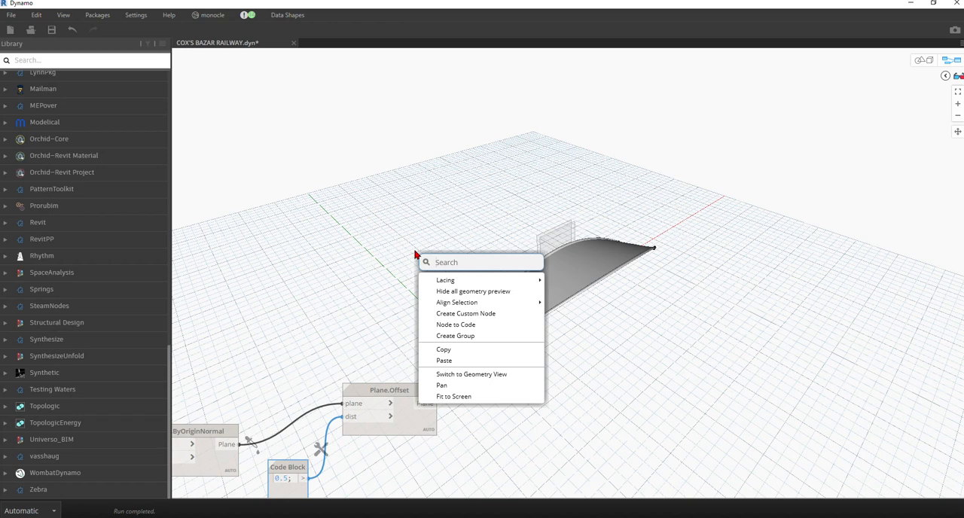
type("mir")
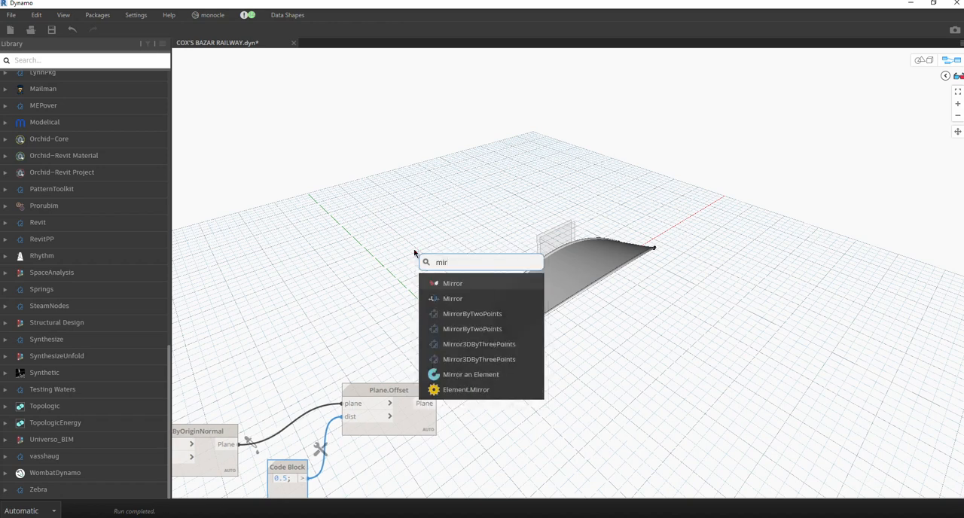
left_click(443, 286)
left_click_drag(481, 295, 630, 269)
Connect the Plane.Offset output to mirrorPlane and the List.Join list to geometry on Geometry.Mirror.
left_click(435, 410)
left_click_drag(433, 404, 607, 298)
scroll(624, 334, "down", 4)
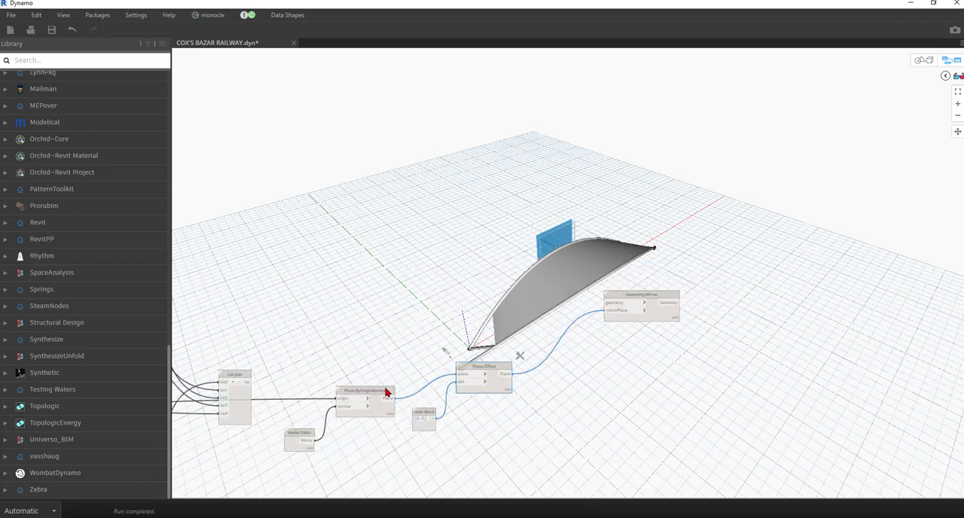
mouse_move(250, 382)
left_mouse_down()
mouse_move(475, 317)
mouse_move(607, 303)
left_mouse_up()
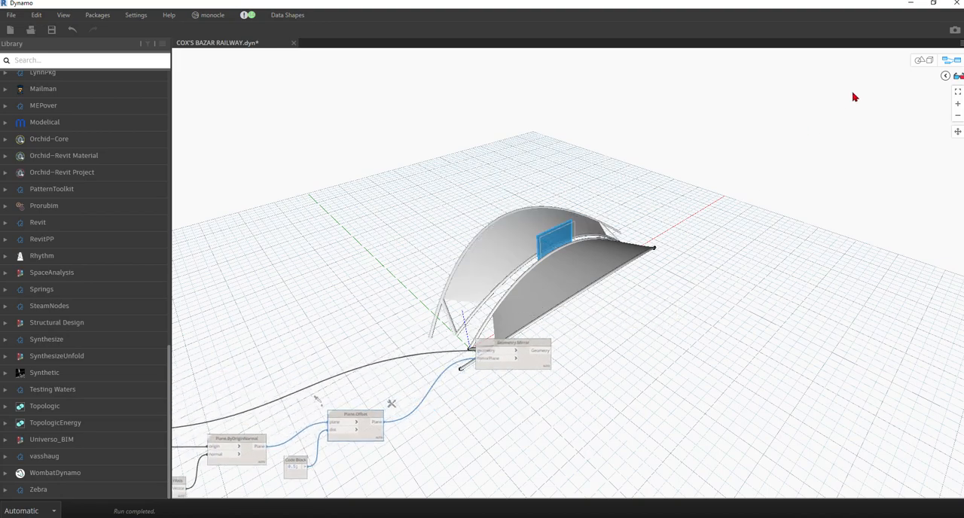
Examine the mirrored roof module and the gap between both halves around the offset plane in the 3D preview.
left_click(922, 62)
scroll(506, 286, "up", 3)
right_click_drag(506, 285, 564, 266)
scroll(486, 244, "up", 3)
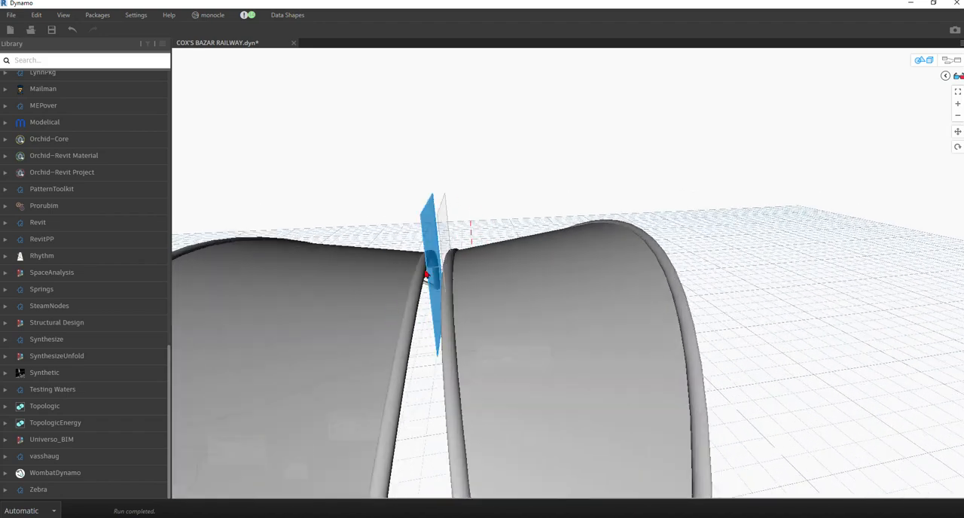
scroll(601, 294, "down", 10)
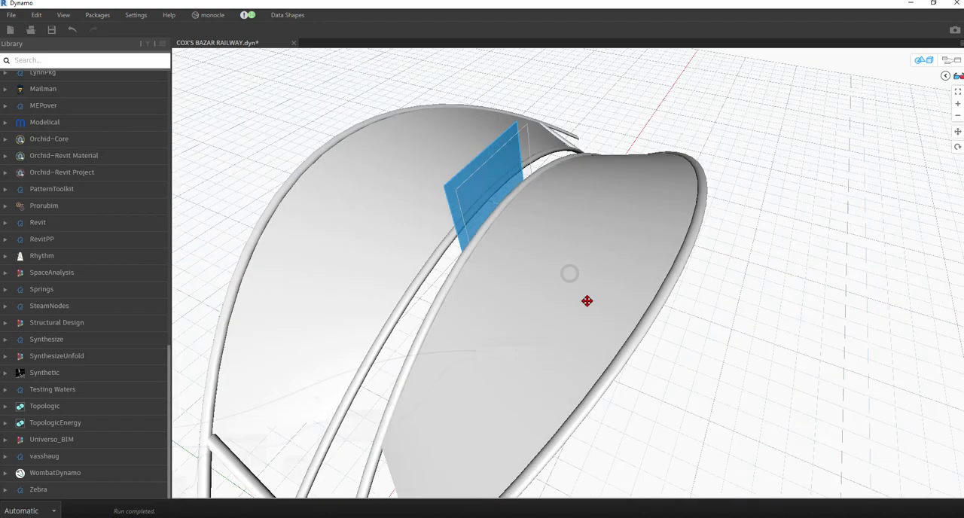
left_click(913, 64)
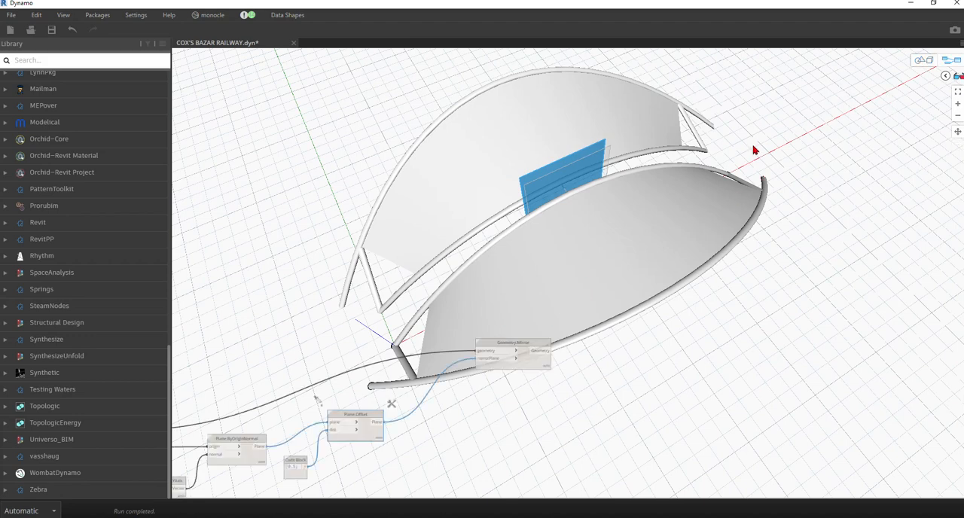
right_click(585, 279)
scroll(620, 259, "down", 3)
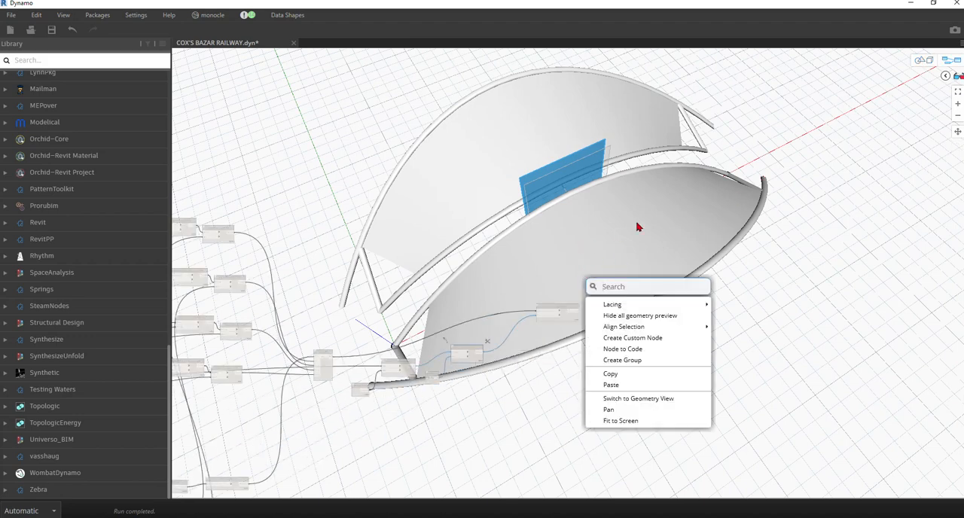
left_click(638, 224)
left_click(922, 62)
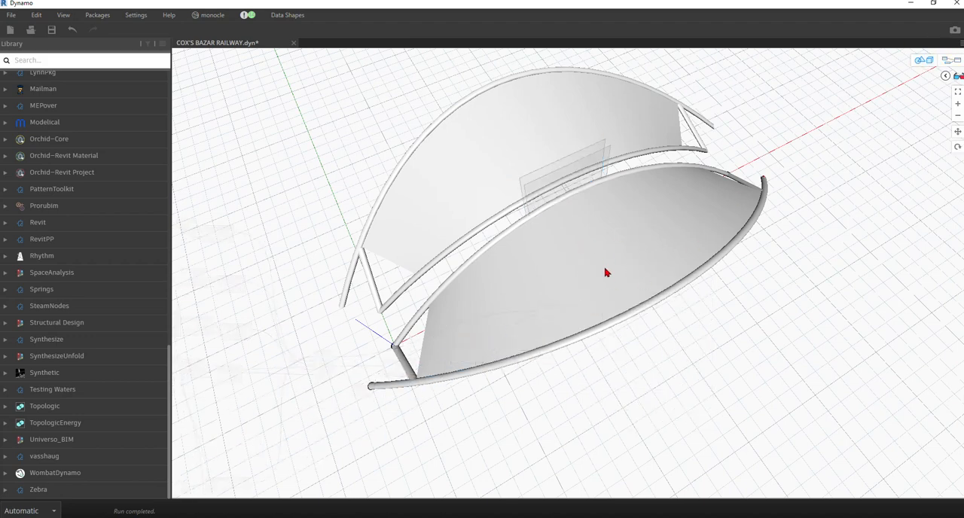
Examine the inclined V-shaped columns under the roof in the reference image, and return to Dynamo.
right_click_drag(531, 283, 547, 237)
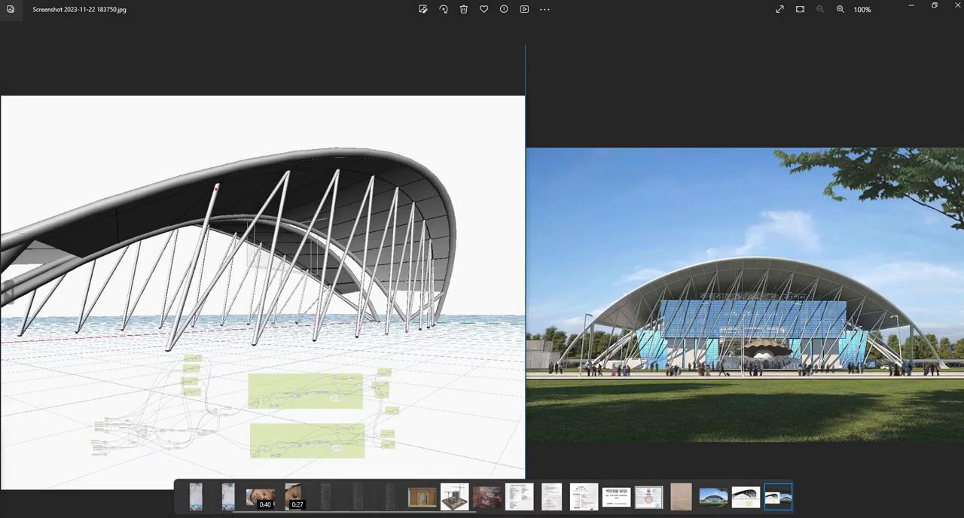
left_click_drag(220, 177, 166, 340)
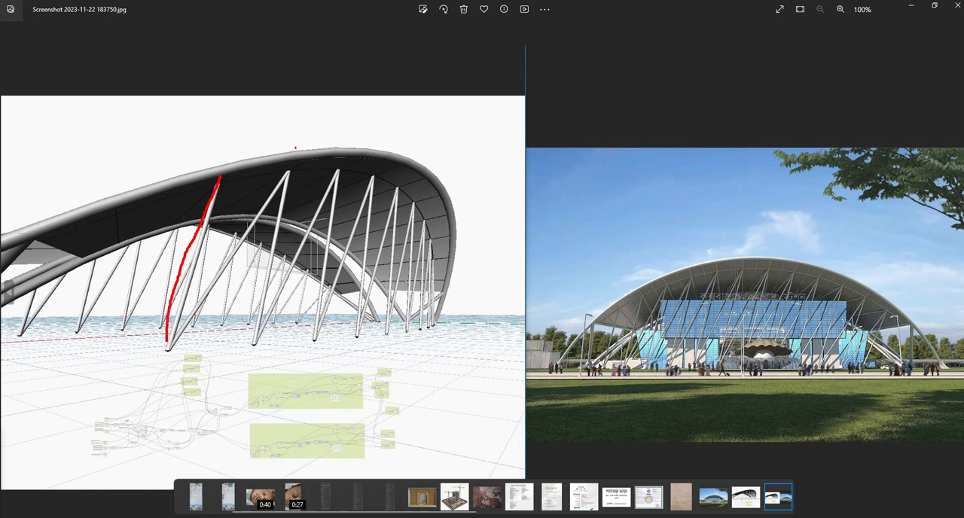
left_click_drag(291, 172, 177, 349)
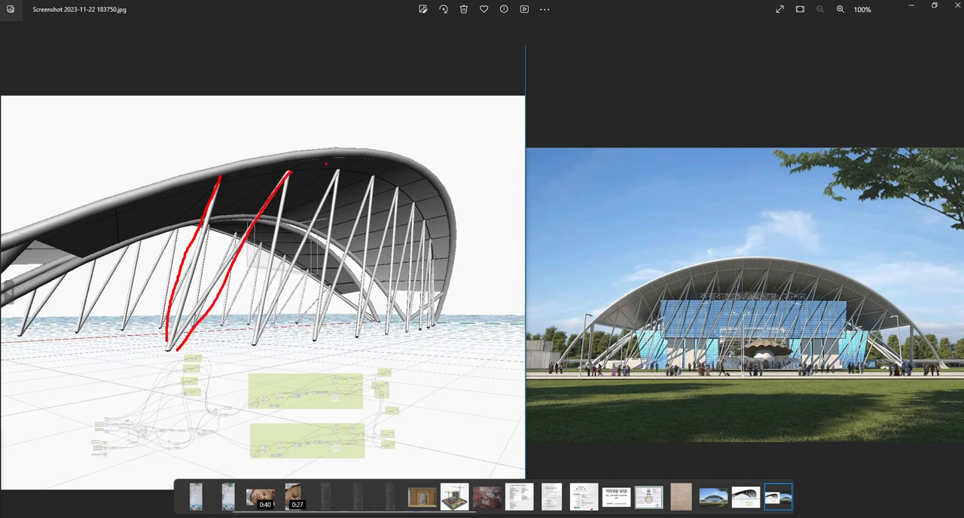
left_click_drag(287, 164, 254, 359)
left_click_drag(375, 174, 317, 323)
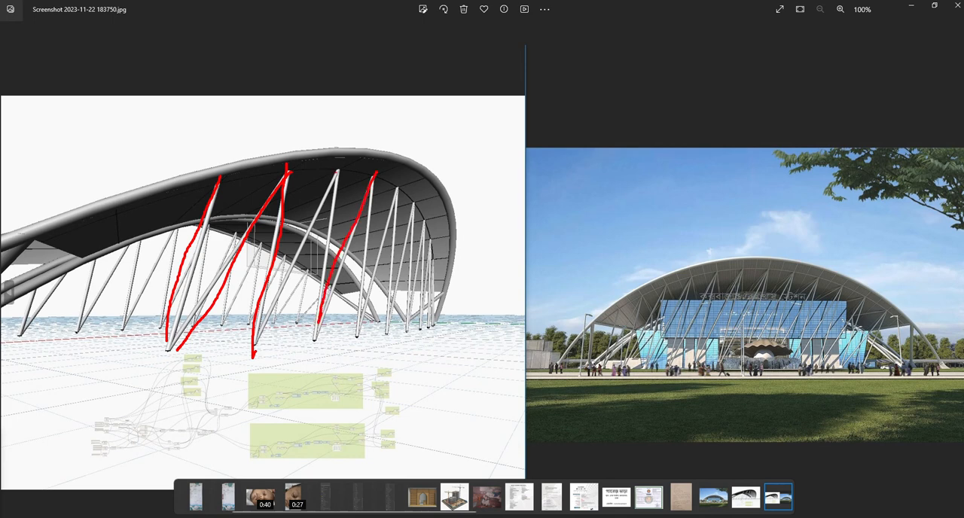
left_click_drag(336, 154, 324, 333)
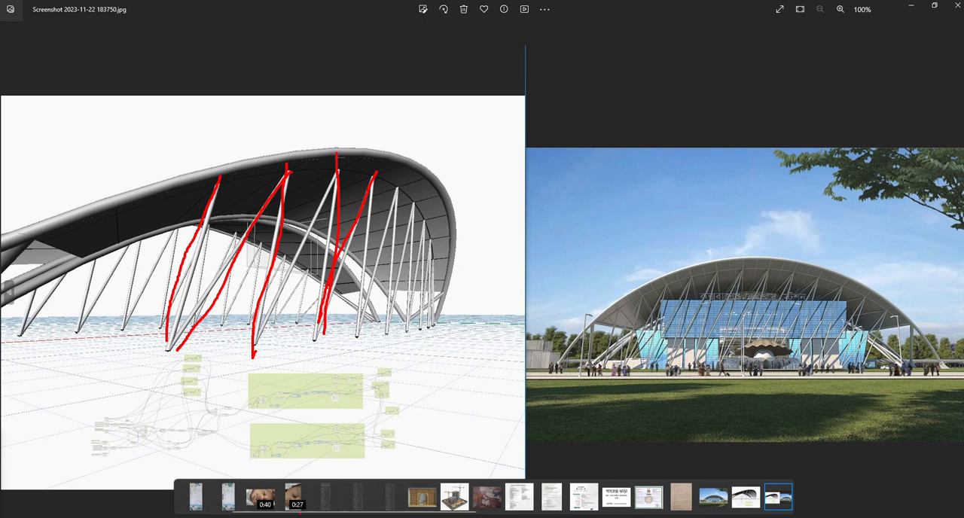
right_click(258, 517)
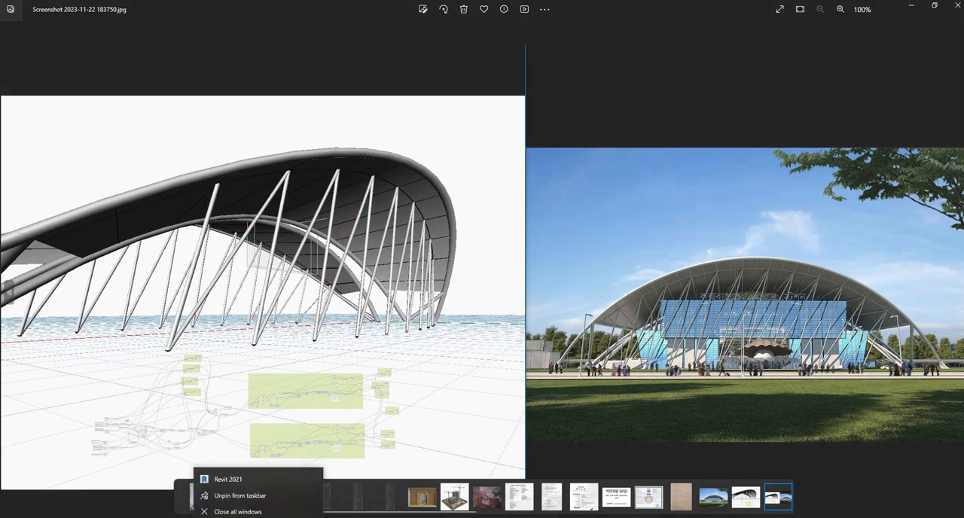
left_click(258, 517)
left_click(319, 503)
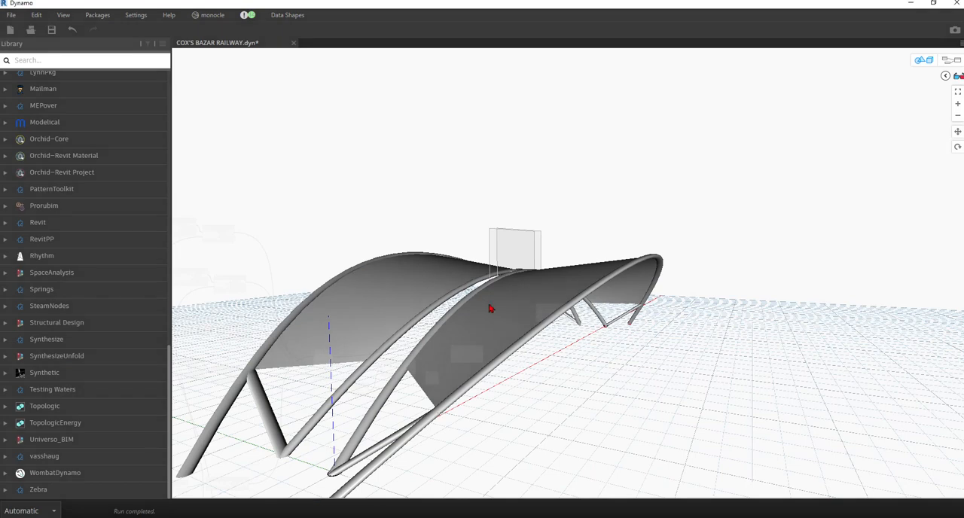
Return to the node graph and save the COX'S BAZAR RAILWAY.dyn file.
scroll(595, 184, "down", 2)
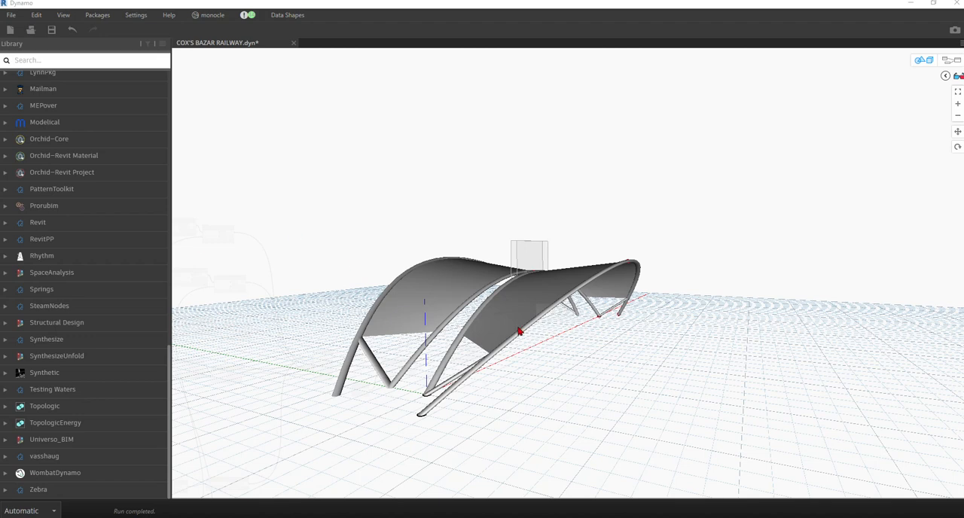
left_click(932, 61)
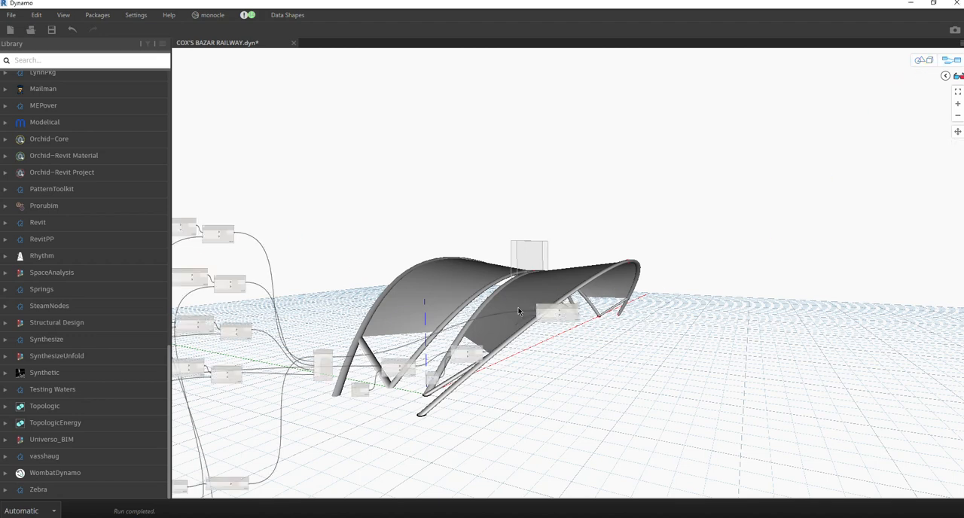
right_click(518, 307)
left_click(51, 31)
Select the Geometry.Mirror node to examine which half of the roof it produces and how it is wired.
scroll(470, 218, "down", 4)
scroll(519, 284, "up", 4)
middle_click_drag(520, 284, 308, 249)
scroll(281, 216, "up", 4)
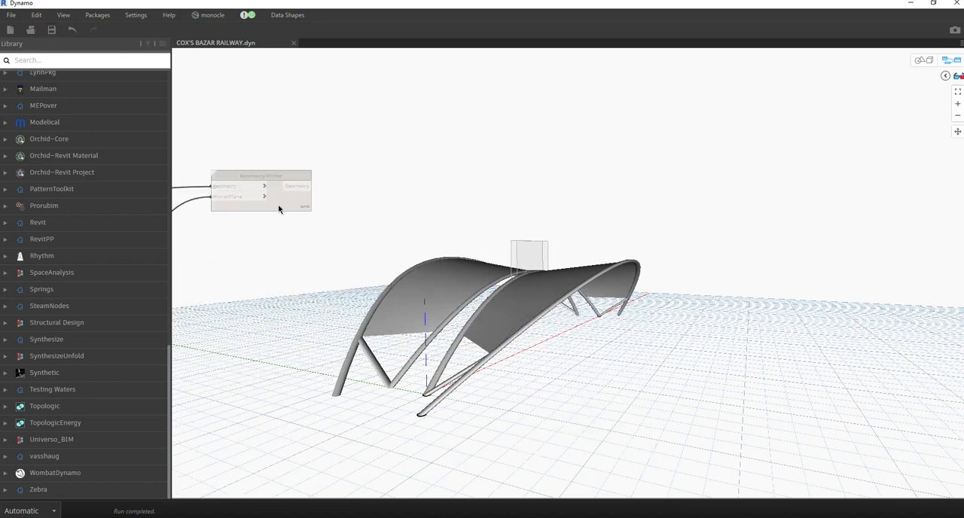
left_click(298, 201)
left_click(385, 197)
scroll(413, 163, "down", 4)
scroll(340, 167, "up", 4)
left_click_drag(409, 164, 331, 131)
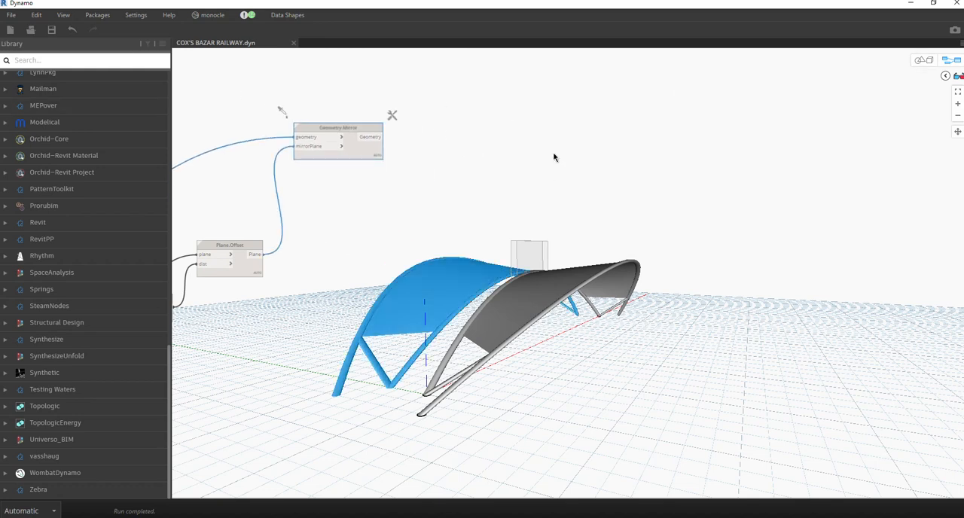
scroll(553, 157, "down", 4)
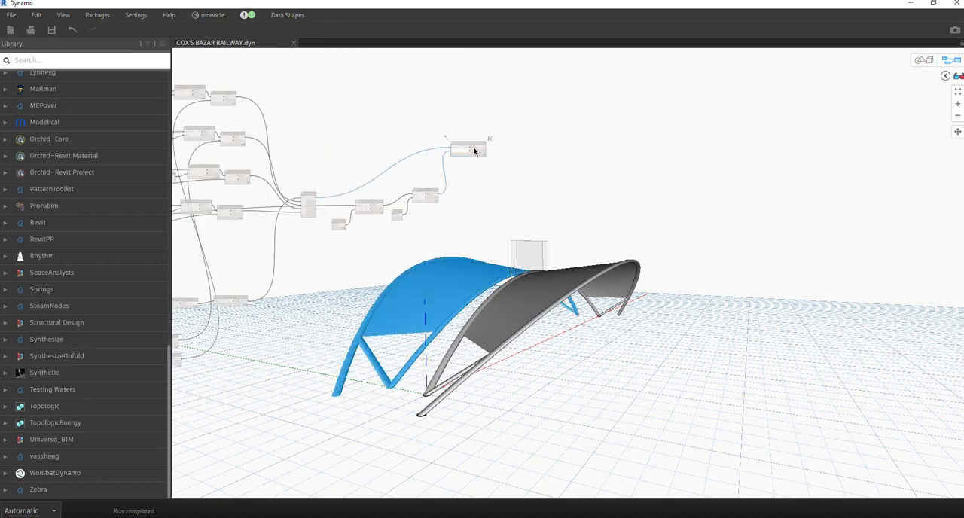
scroll(474, 151, "up", 4)
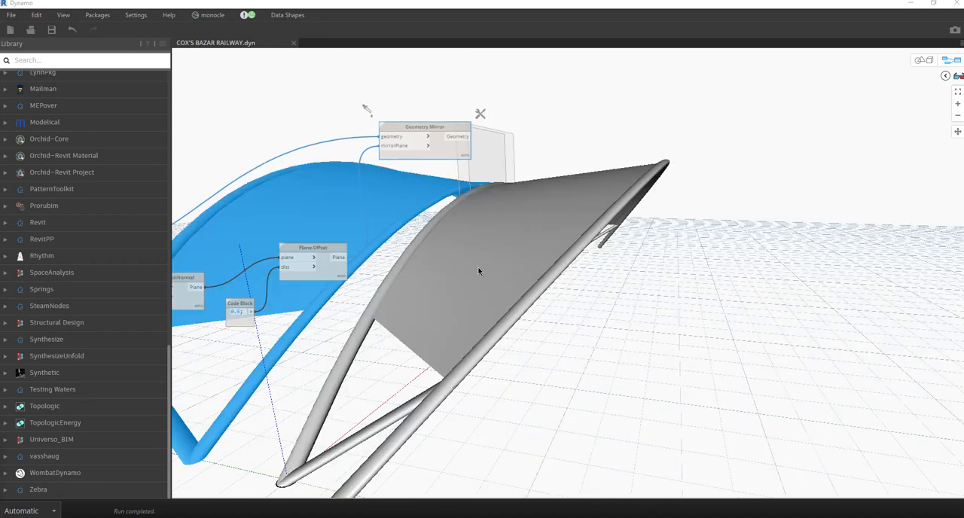
Add a Curve.ByIsoCurveOnSurface node to the graph.
right_click(479, 271)
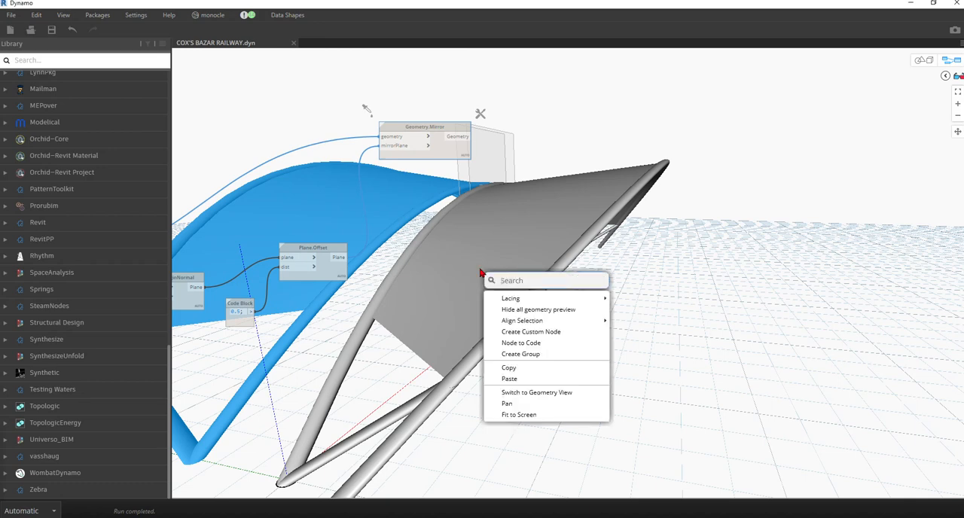
type("iso")
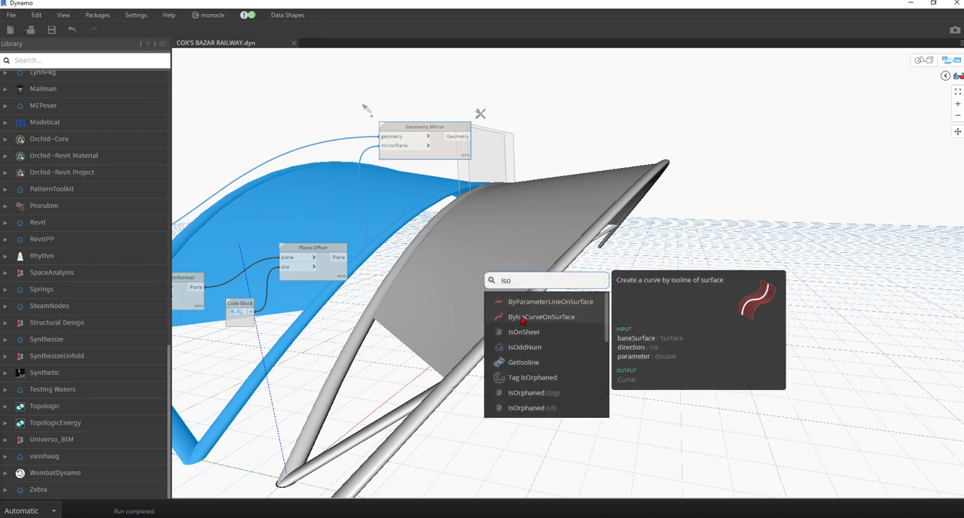
left_click(522, 320)
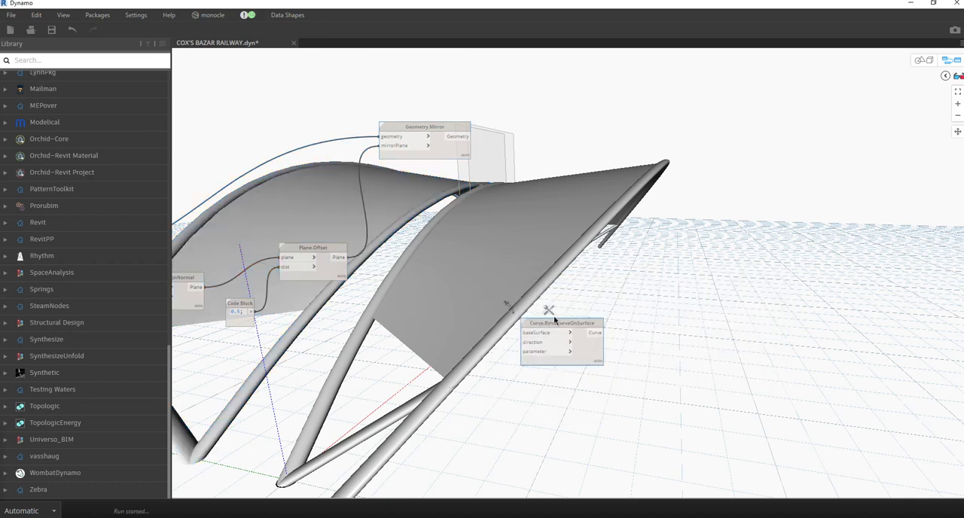
Connect the Surface.ByLoft output to baseSurface on the Curve.ByIsoCurveOnSurface node.
scroll(520, 227, "down", 5)
scroll(399, 242, "up", 5)
middle_click_drag(317, 245, 183, 180)
middle_click_drag(416, 229, 733, 289)
scroll(289, 285, "down", 5)
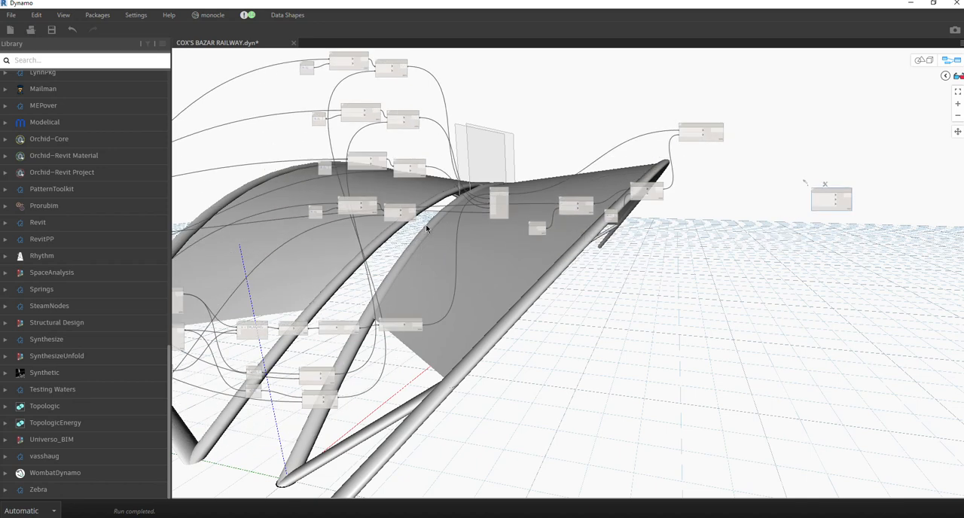
scroll(440, 284, "up", 6)
left_click(440, 284)
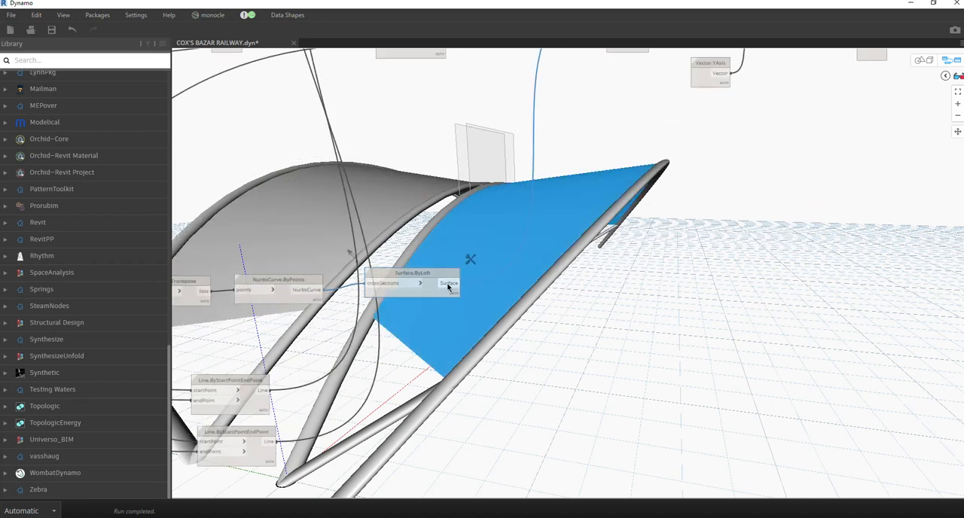
scroll(380, 251, "down", 5)
scroll(584, 190, "up", 6)
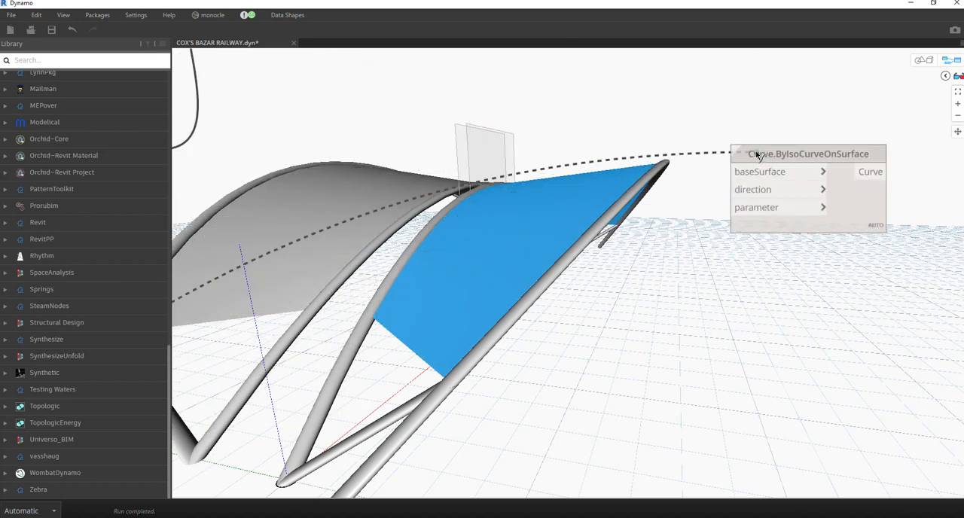
left_click(756, 170)
Create a code block with the lines 1; and 0; and connect the 1; output to direction on Curve.ByIsoCurveOnSurface.
scroll(672, 263, "down", 5)
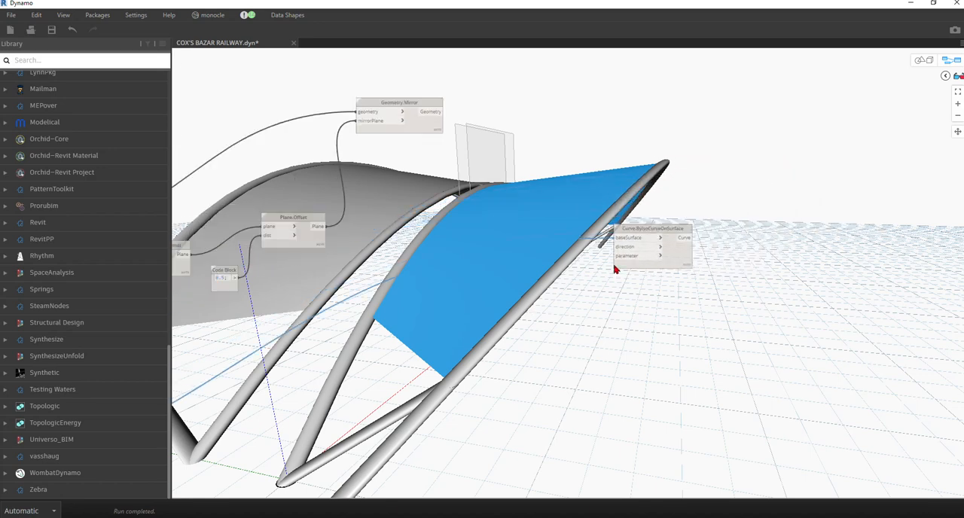
middle_click_drag(567, 287, 557, 222)
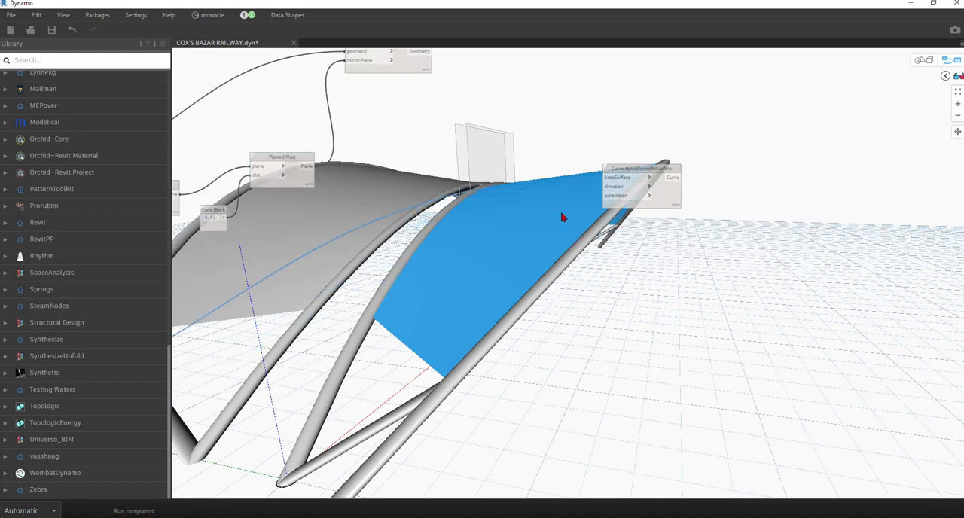
double_click(520, 218)
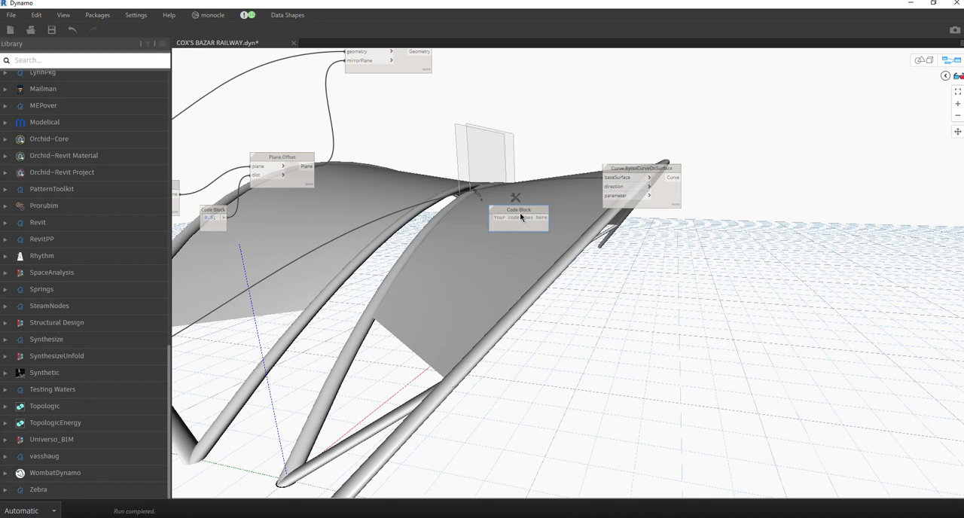
type("1")
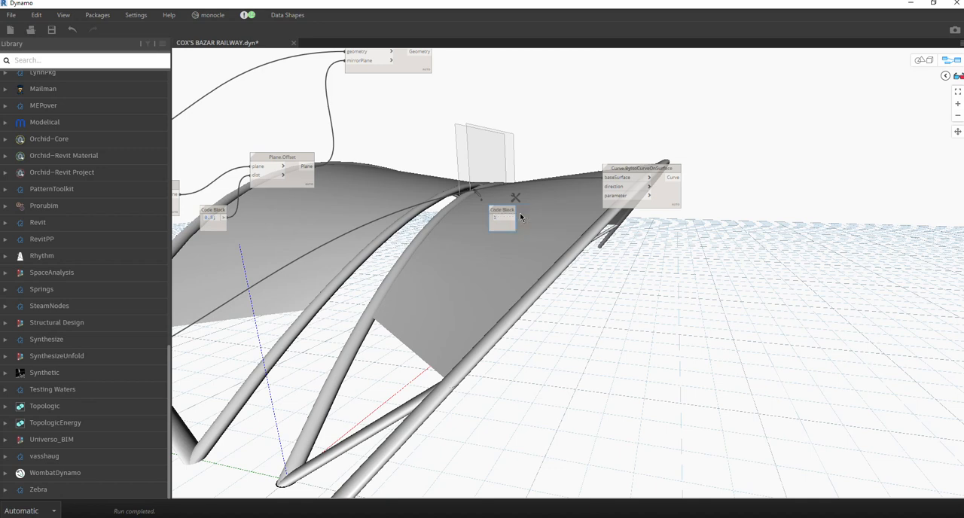
type(";")
key("Return")
left_click(520, 214)
left_click_drag(513, 218, 606, 186)
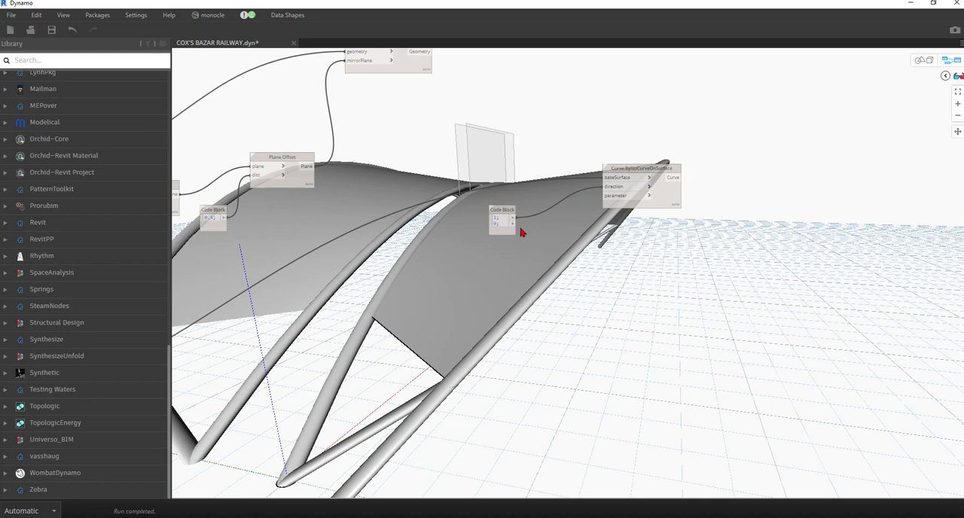
Duplicate the Curve.ByIsoCurveOnSurface node below the original and connect the code block's 0; output to the copy's direction.
left_click_drag(514, 228, 659, 198)
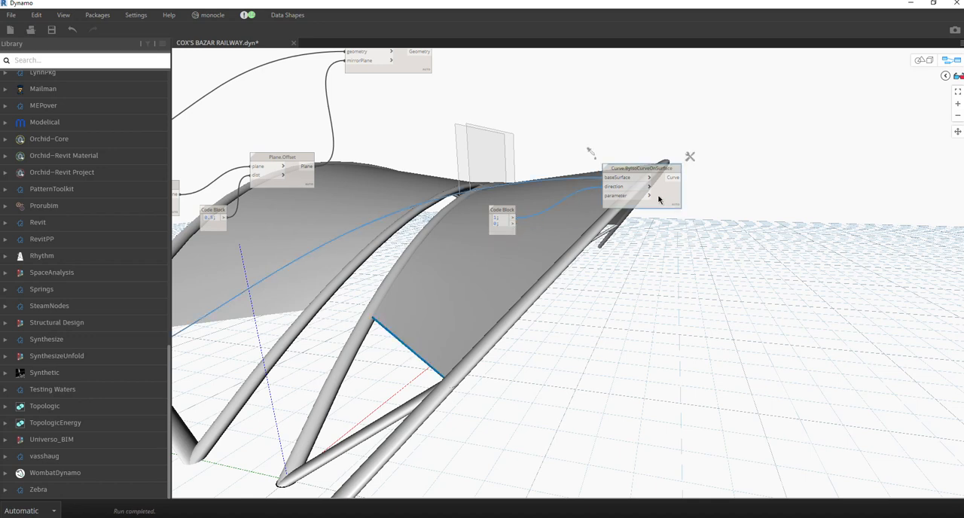
key("ctrl+c")
key("ctrl+v")
left_click_drag(770, 222, 690, 298)
left_click_drag(514, 223, 623, 301)
Add the parameter lines 0.05..1..0.09; and 0.8; to the direction code block.
middle_click_drag(570, 323, 537, 329)
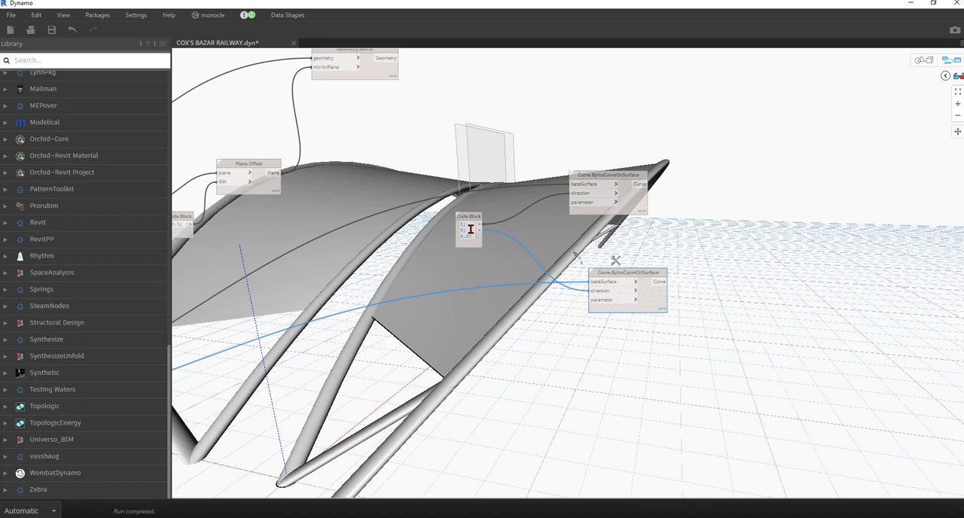
type("..1..0.05")
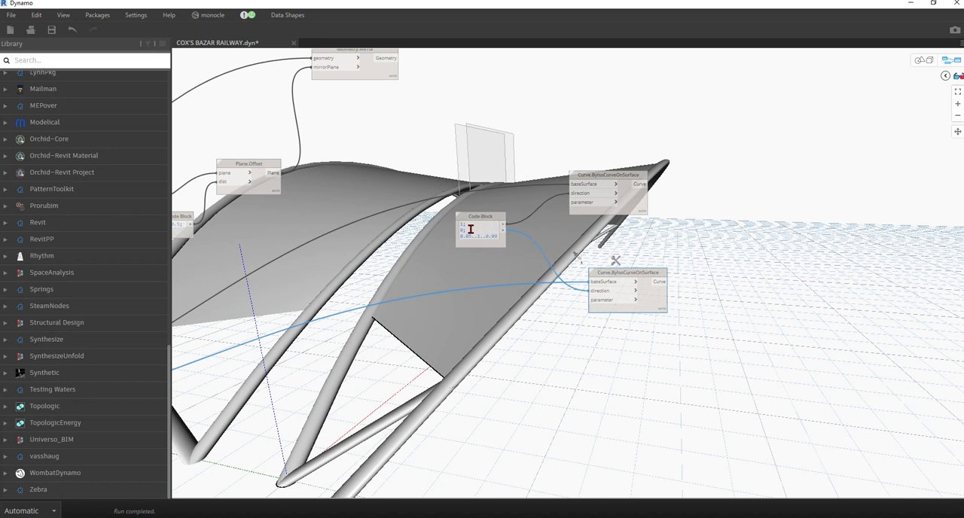
type(";")
key("Return")
type("0.8;")
left_click(498, 308)
Connect 0.05..1..0.09; to parameter on the first Curve.ByIsoCurveOnSurface node and 0.8; to parameter on its copy.
scroll(545, 252, "up", 3)
left_click_drag(480, 227, 507, 243)
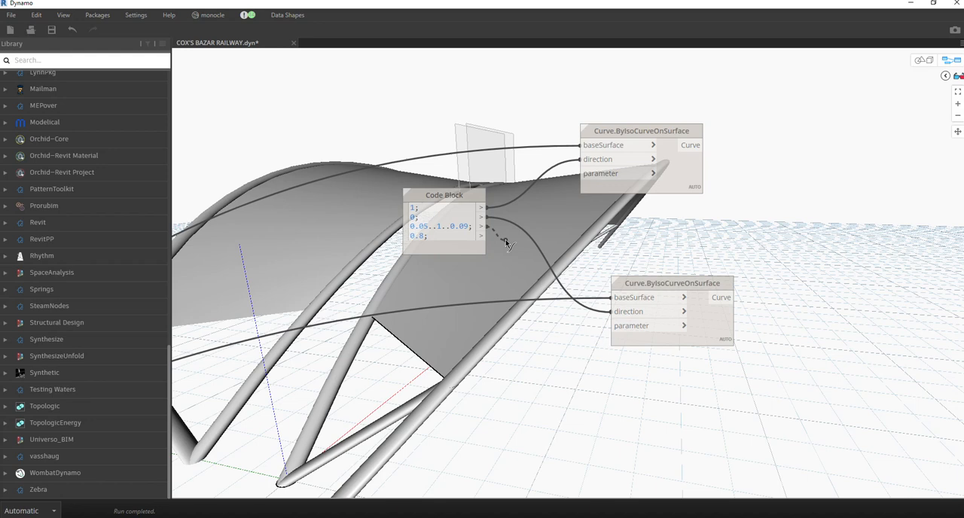
left_click_drag(507, 243, 600, 179)
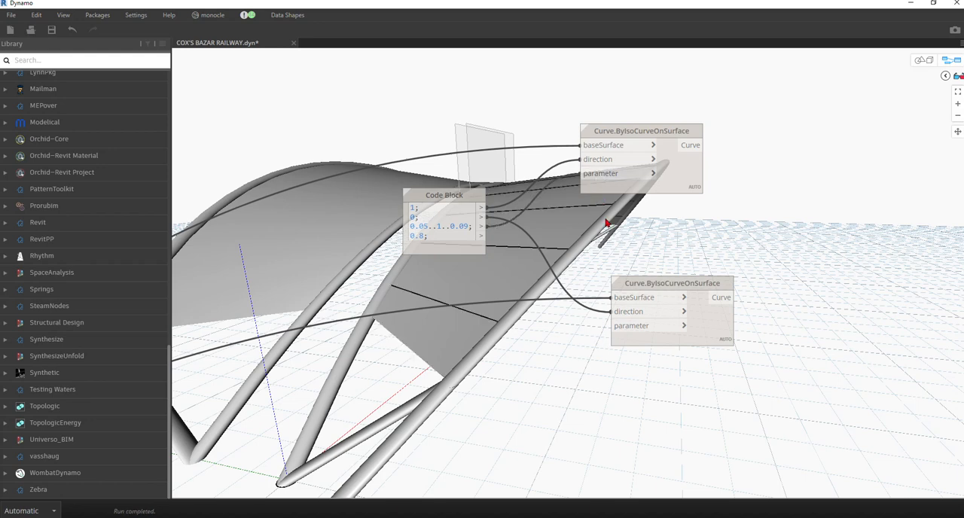
mouse_move(482, 240)
left_click_drag(482, 240, 610, 325)
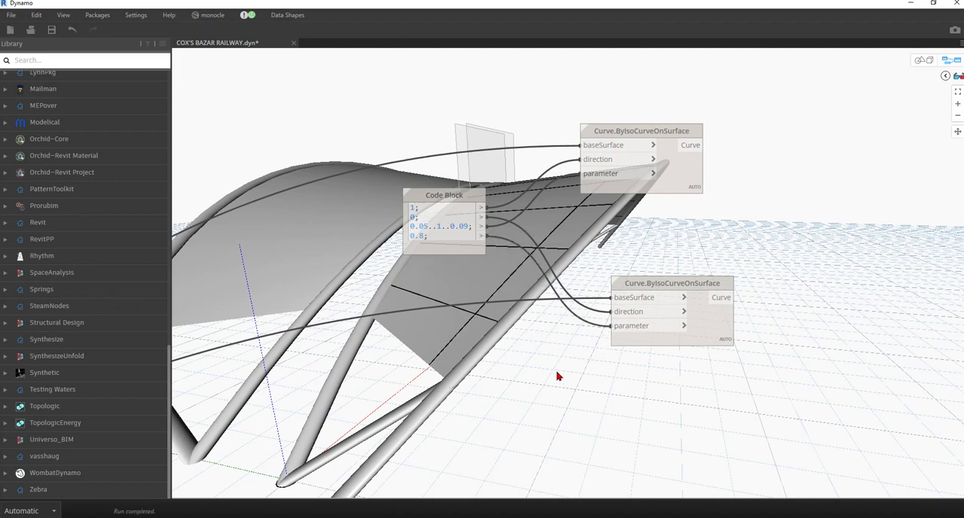
Examine both sets of iso curves on the roof surface in the 3D preview, with the first Curve.ByIsoCurveOnSurface node selected.
left_click(922, 61)
right_click_drag(603, 257, 821, 215)
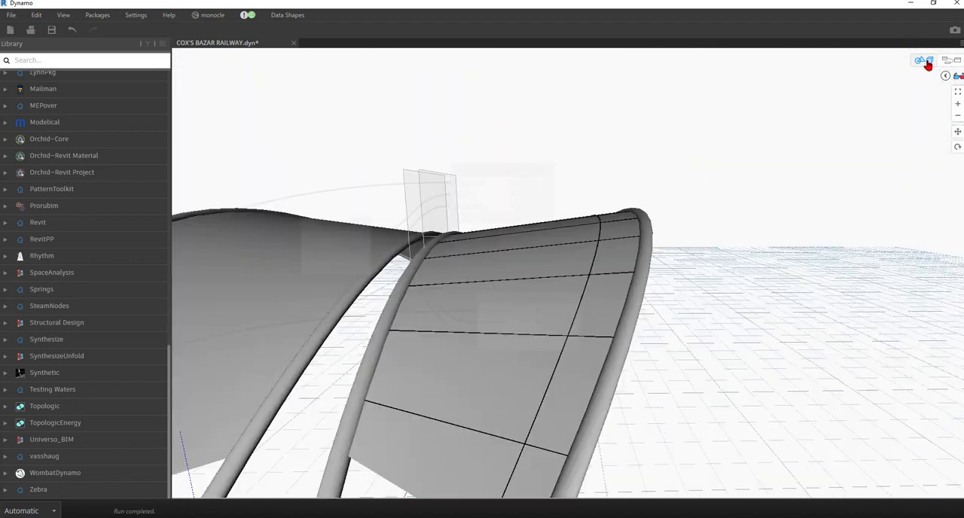
left_click(928, 63)
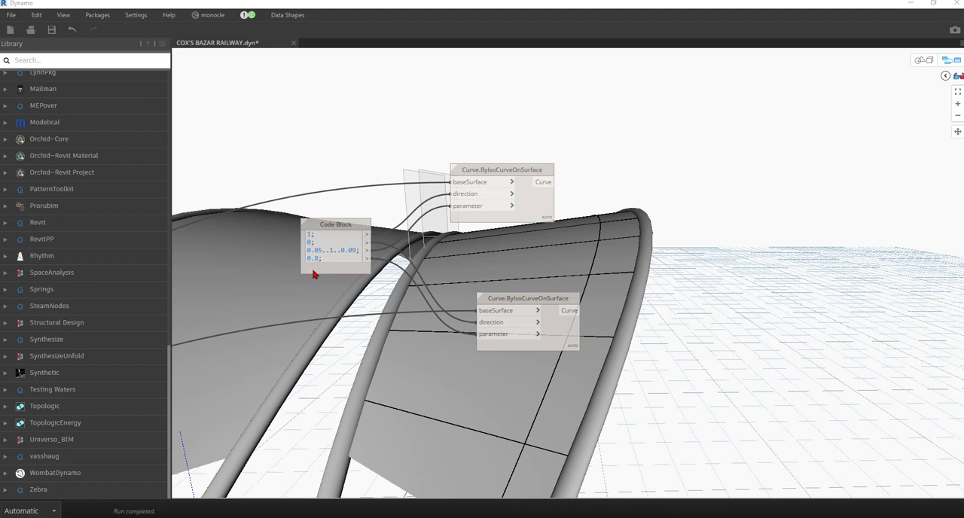
left_click(530, 214)
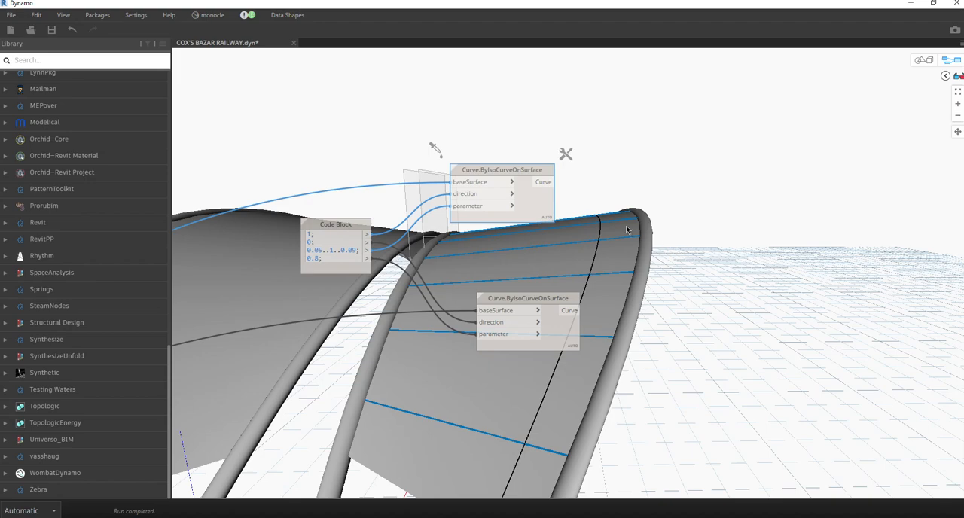
middle_click_drag(626, 228, 532, 198)
left_click(932, 62)
right_click_drag(779, 163, 619, 138)
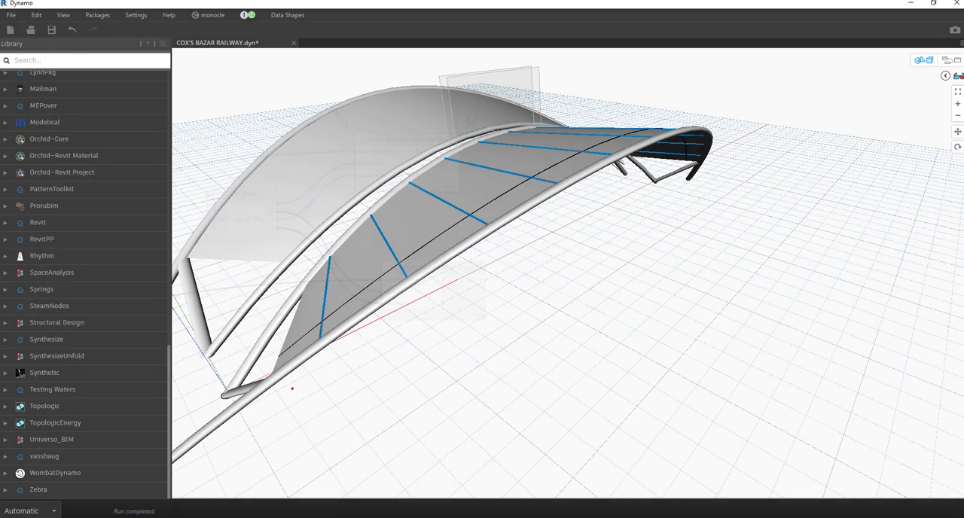
mouse_move(292, 389)
left_mouse_down()
mouse_move(419, 368)
mouse_move(571, 296)
mouse_move(697, 183)
mouse_move(599, 270)
mouse_move(459, 335)
mouse_move(294, 378)
mouse_move(432, 352)
mouse_move(595, 265)
mouse_move(687, 185)
left_mouse_up()
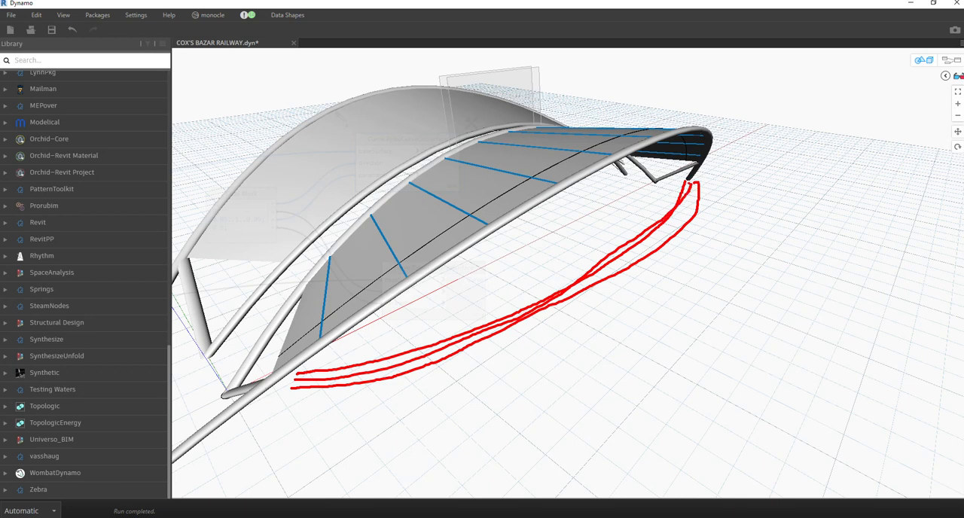
left_click_drag(688, 196, 672, 215)
left_click_drag(652, 221, 663, 230)
left_click_drag(601, 258, 622, 280)
left_click_drag(552, 287, 562, 306)
left_click_drag(475, 320, 471, 354)
left_click_drag(382, 352, 378, 380)
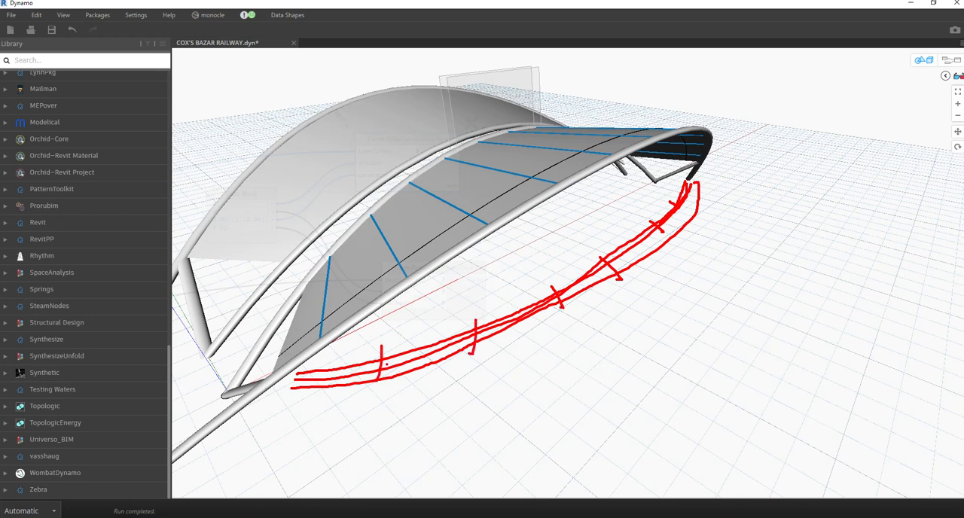
left_click_drag(321, 321, 372, 351)
left_click_drag(400, 265, 376, 351)
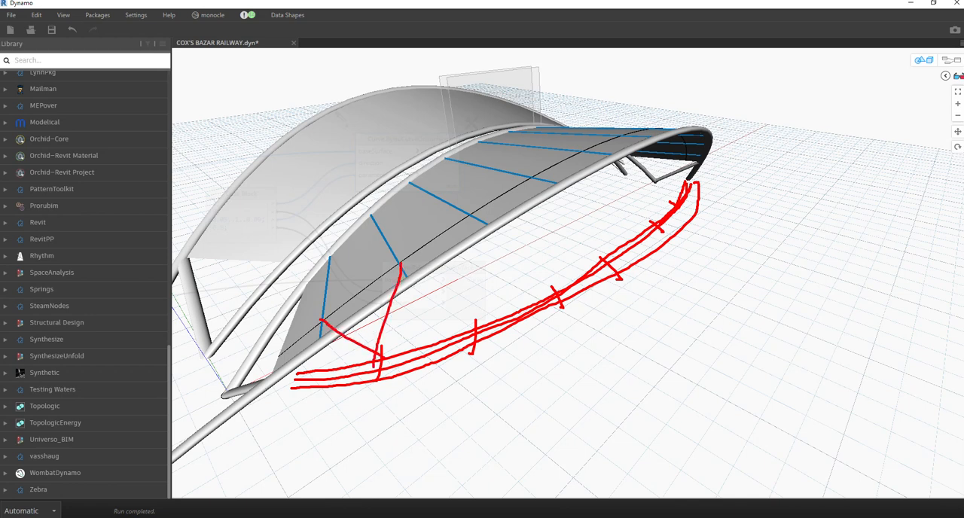
left_click_drag(490, 223, 478, 330)
left_click_drag(473, 219, 382, 363)
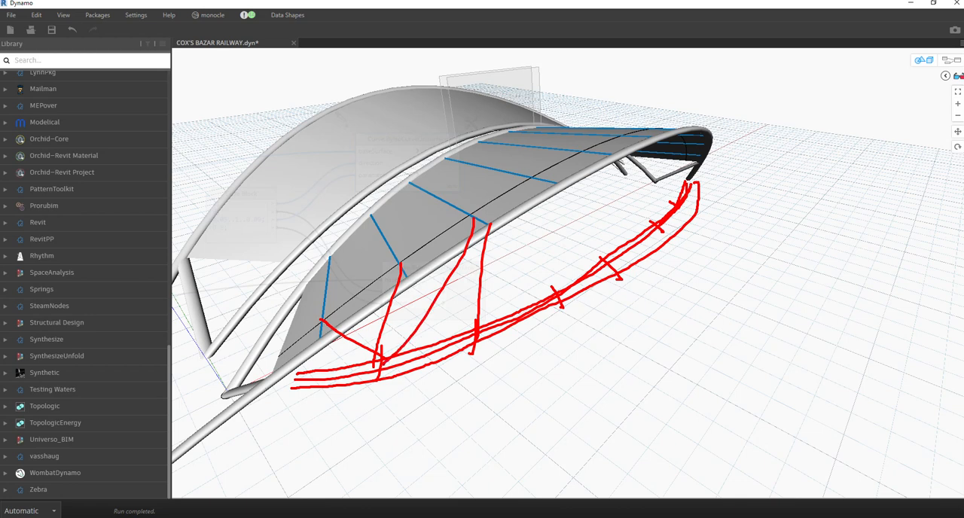
left_click_drag(532, 177, 549, 286)
left_click_drag(479, 324, 522, 177)
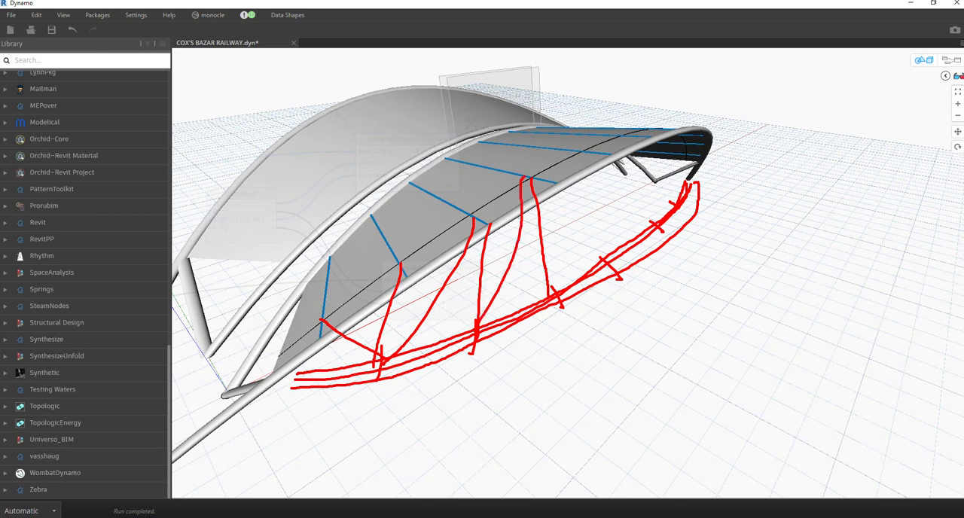
key("Escape")
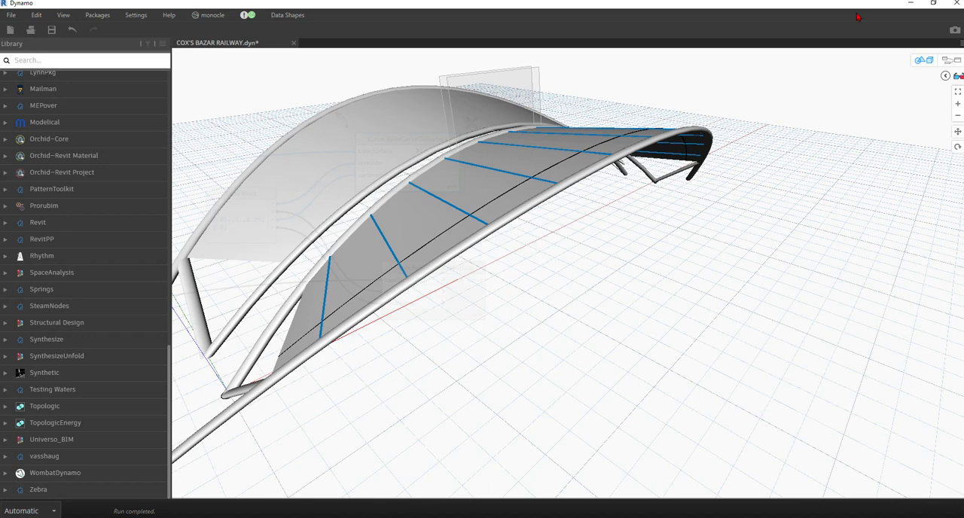
Add a Curve.PullOntoPlane node and connect the lower Curve.ByIsoCurveOnSurface node's Curve output to its curve input.
left_click(916, 60)
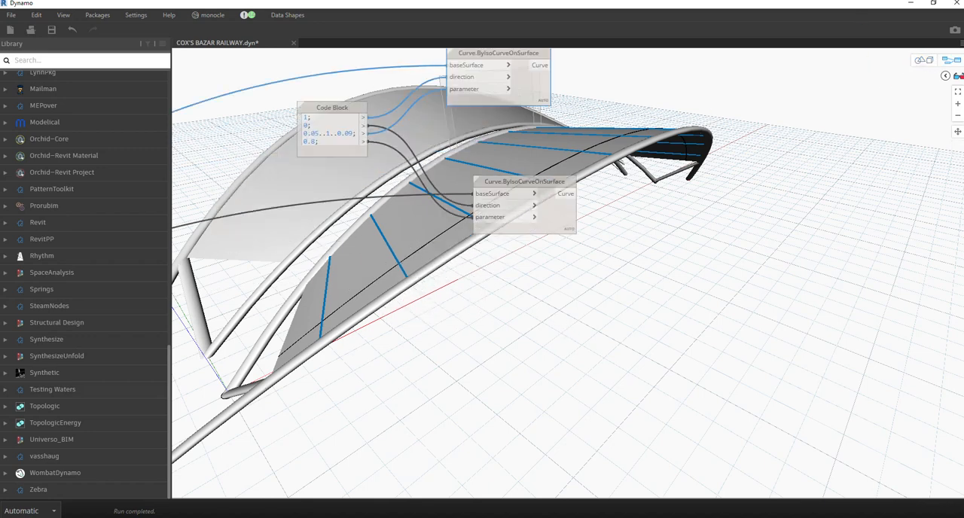
right_click(627, 275)
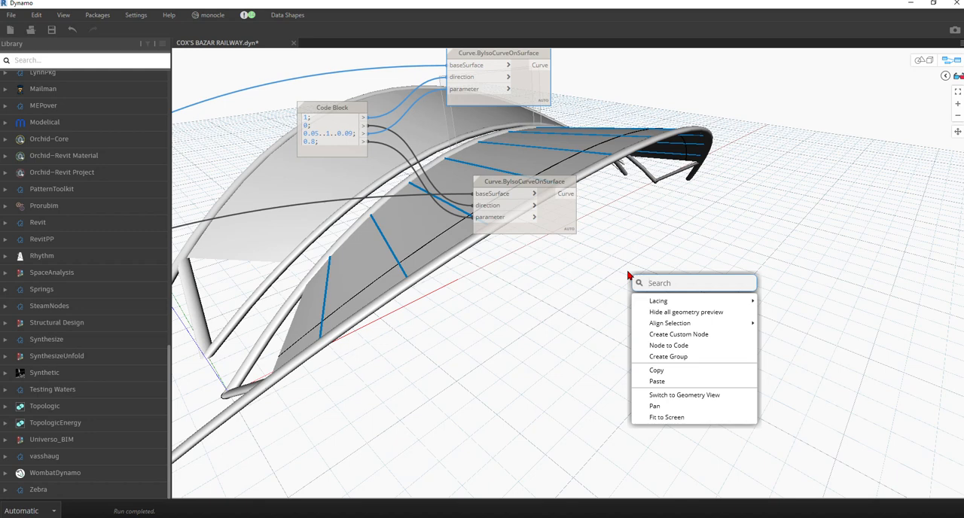
type("pull")
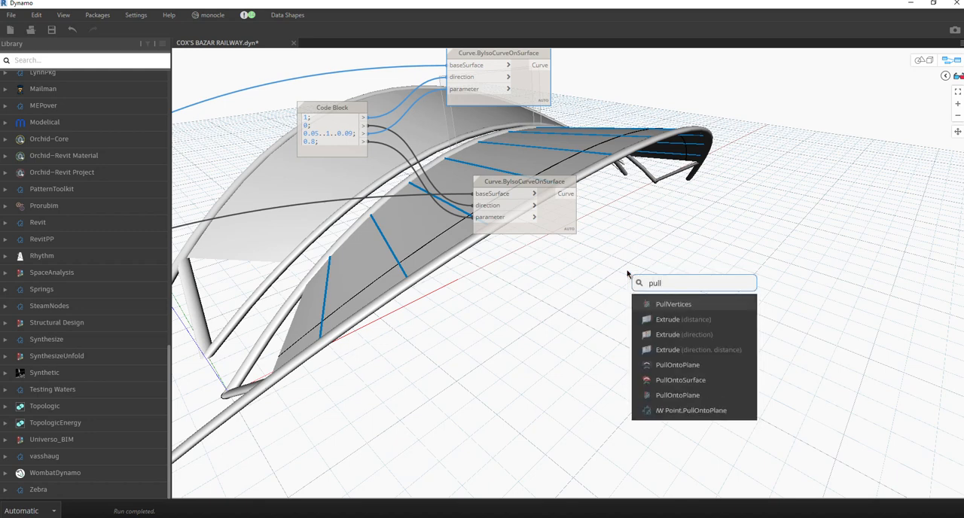
type("on")
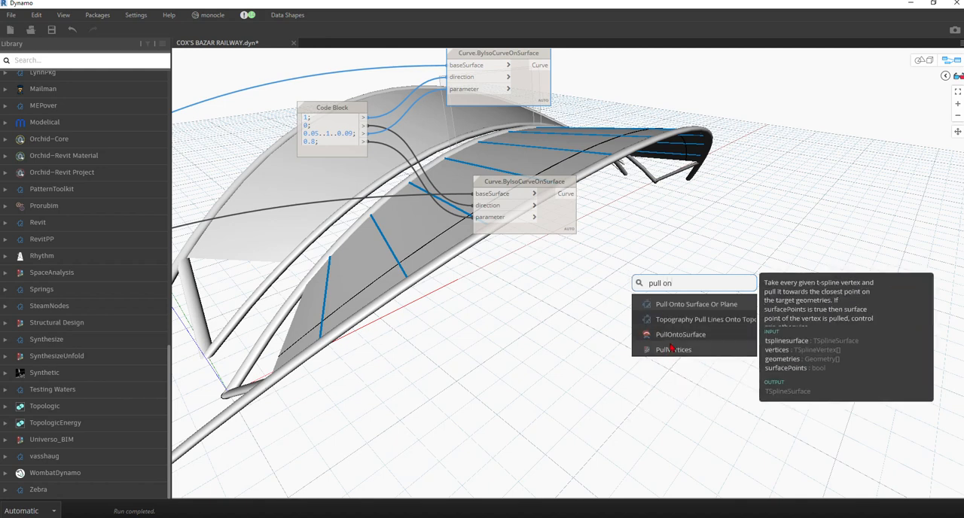
type("to")
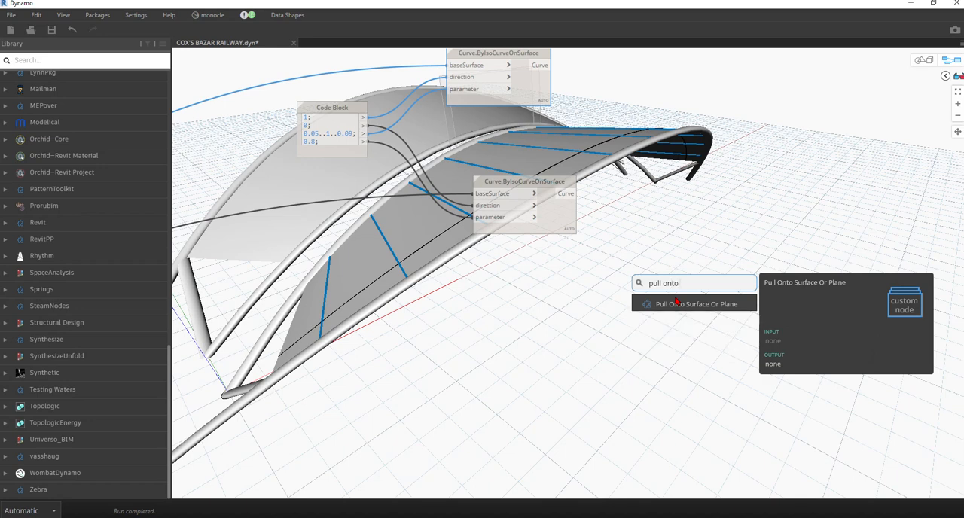
key("BackSpace")
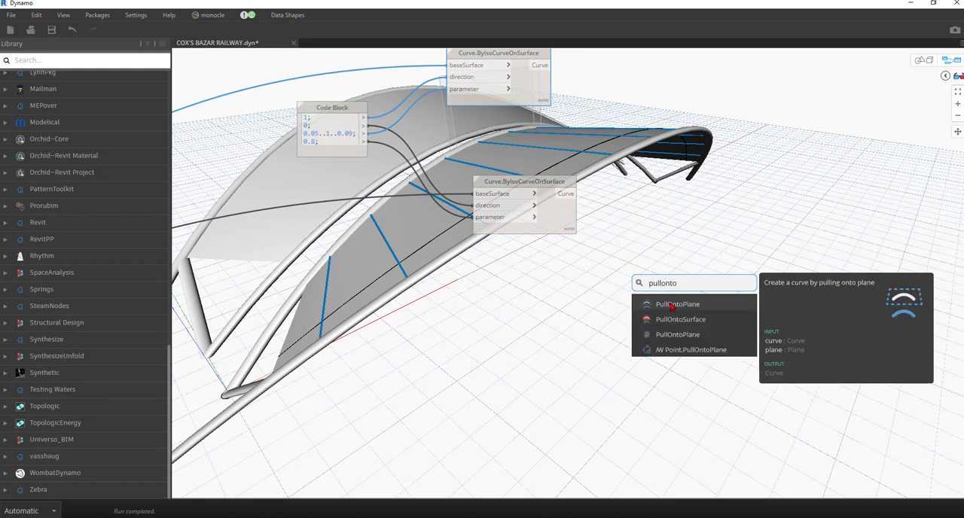
left_click(675, 304)
left_click_drag(691, 314, 682, 241)
left_click(572, 218)
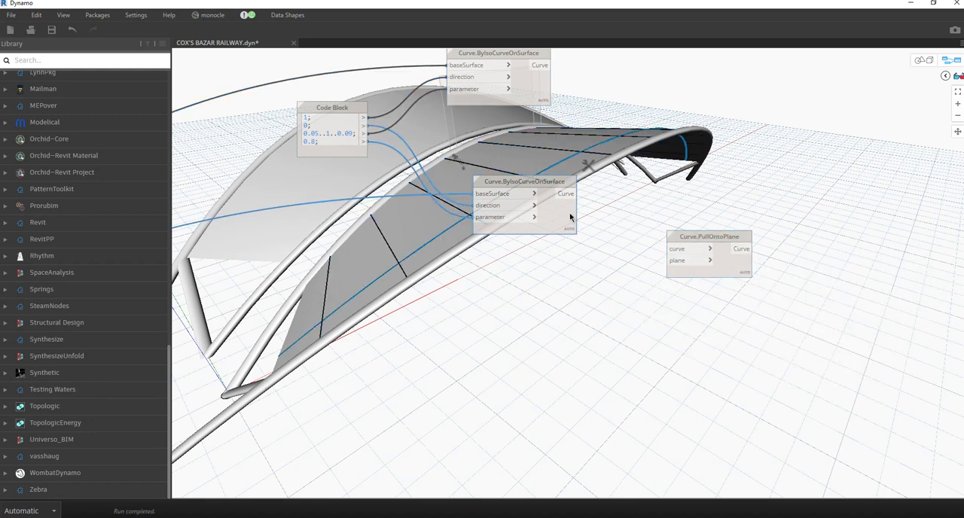
left_click_drag(570, 195, 667, 250)
Add a Plane.XY node beside Curve.PullOntoPlane and connect its Plane output to the plane input.
double_click(559, 281)
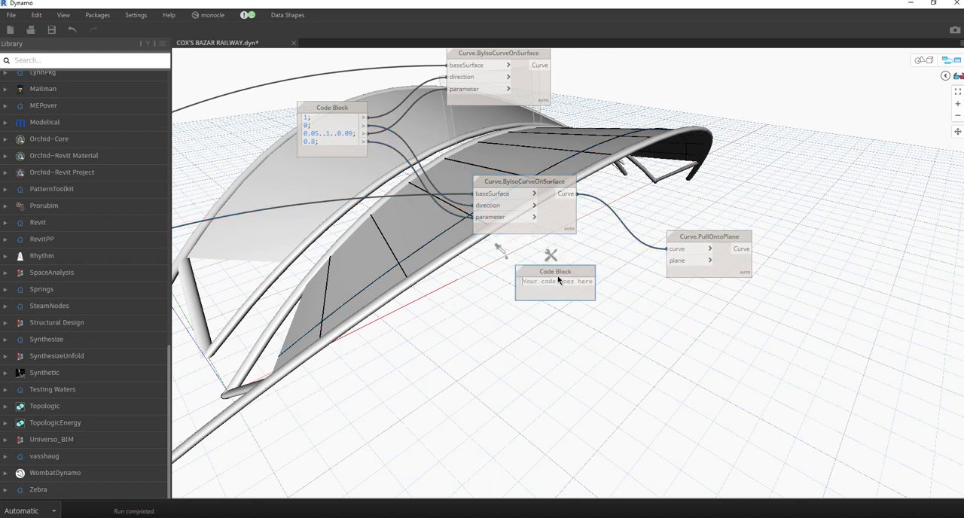
key("Escape")
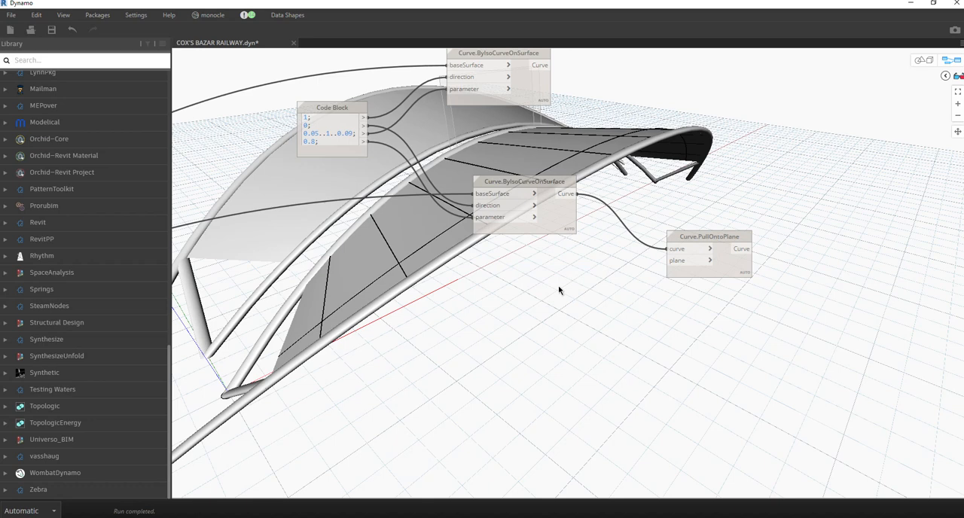
right_click(561, 292)
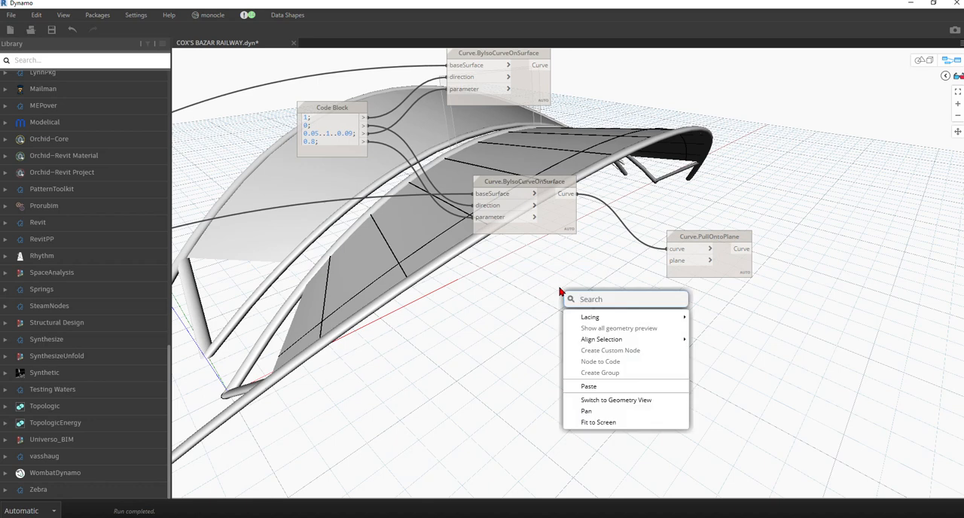
type("xy")
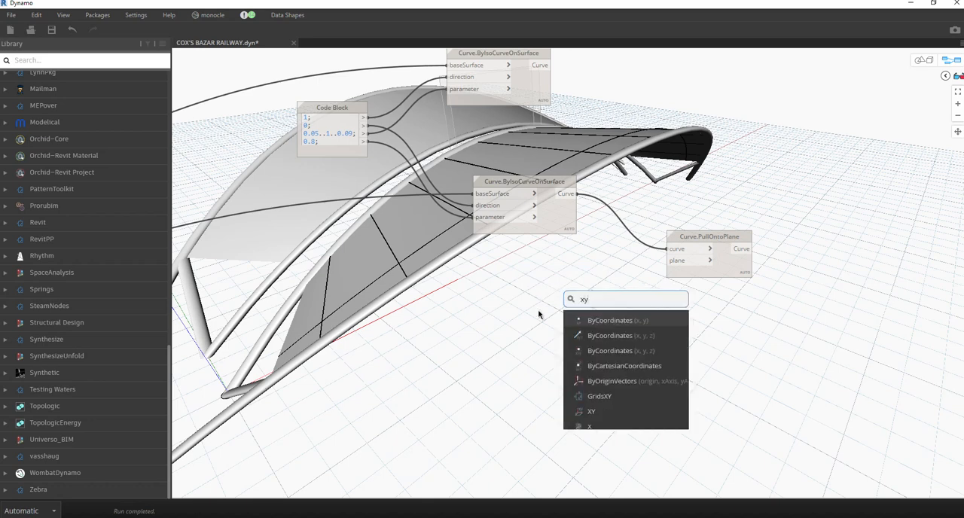
left_click(591, 413)
left_click_drag(607, 411, 595, 264)
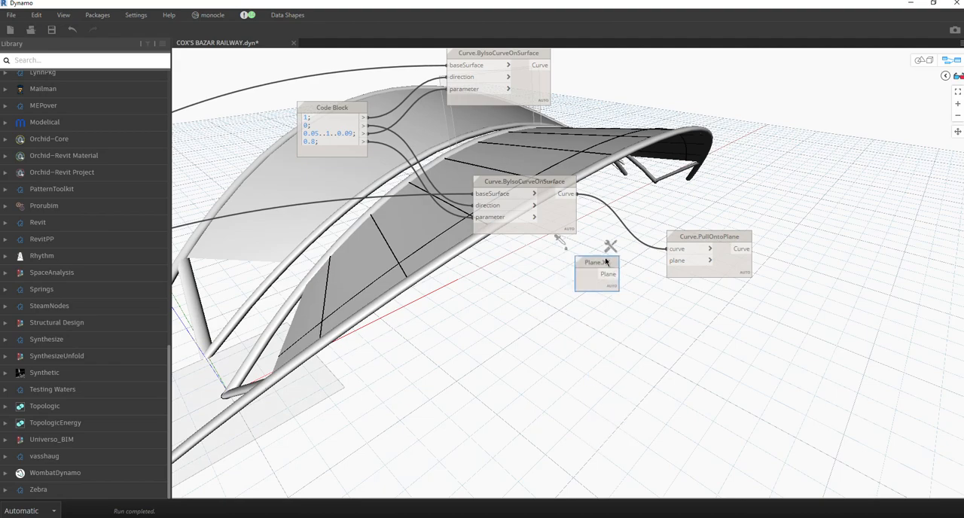
left_click(618, 275)
left_click(694, 261)
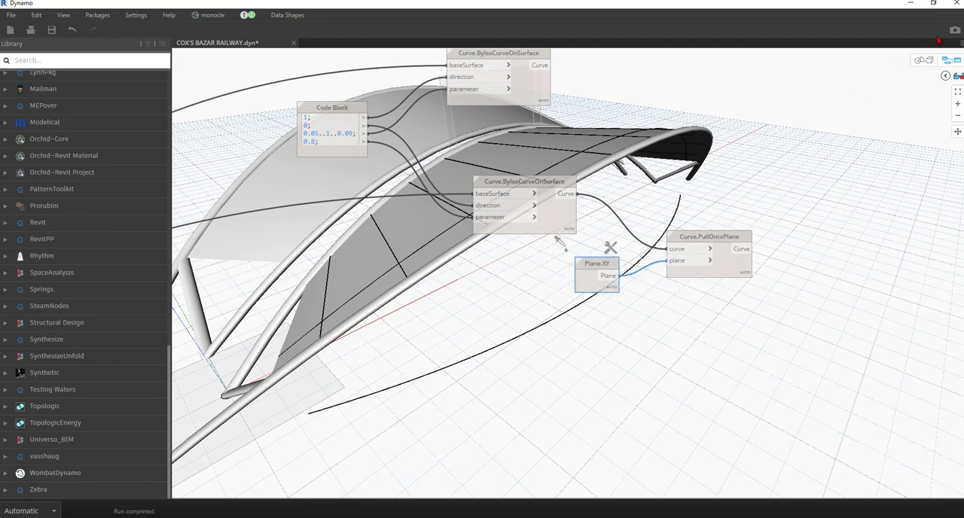
Check the pulled curve below the roof in the 3D preview and save the graph.
left_click(923, 61)
right_click_drag(660, 278, 494, 314)
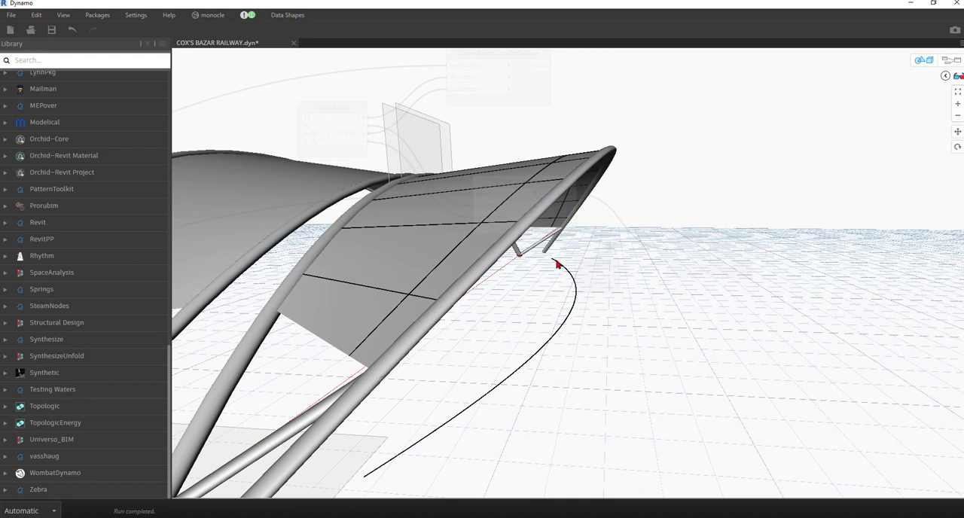
left_click(924, 60)
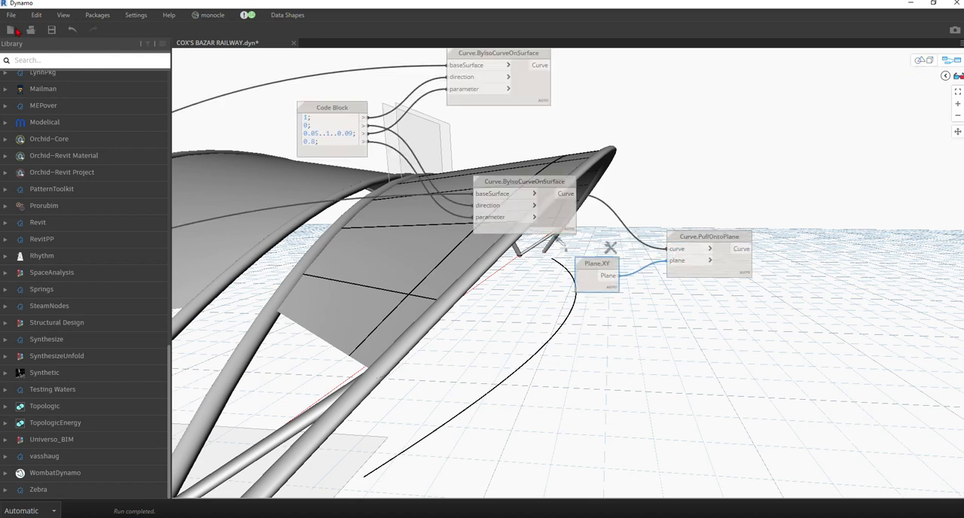
left_click(52, 30)
Examine the pulled ground curve against the roof in the 3D preview, with the Curve.PullOntoPlane node selected.
middle_click_drag(742, 222, 583, 354)
scroll(444, 211, "down", 4)
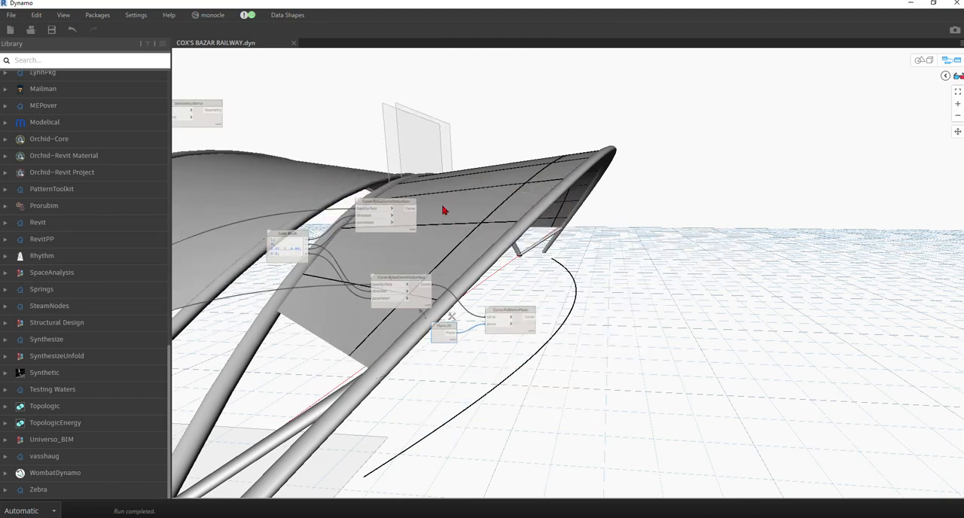
left_click(923, 61)
scroll(556, 292, "up", 1)
scroll(665, 186, "down", 3)
right_click_drag(645, 256, 630, 269)
left_click(944, 59)
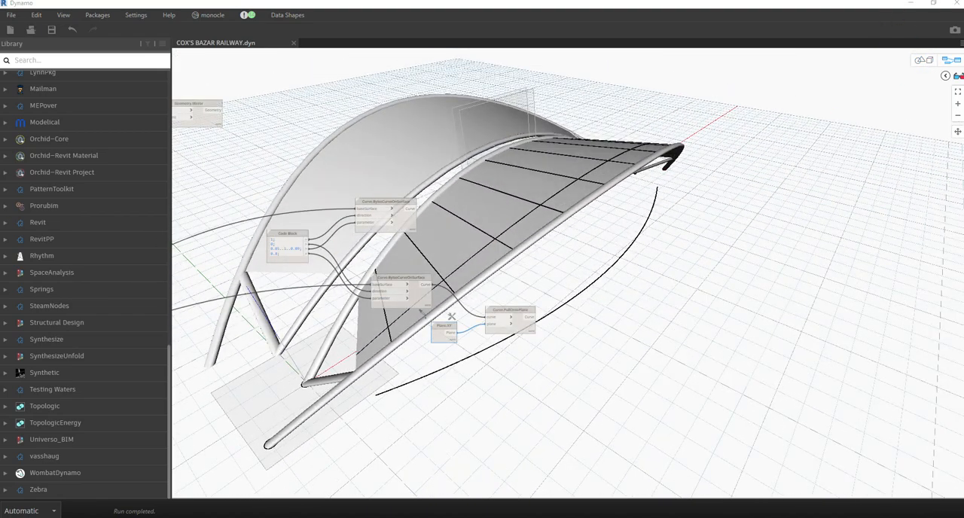
left_click(523, 329)
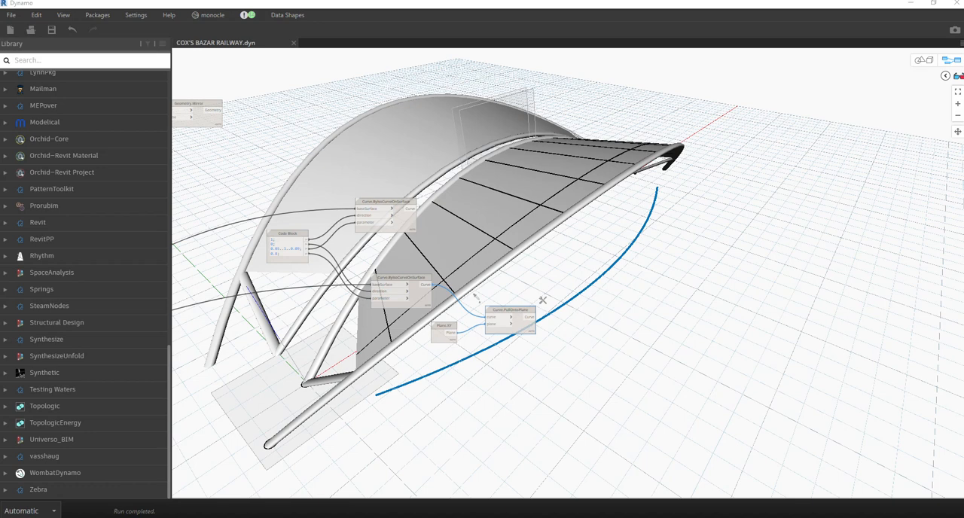
Add a Geometry.Intersect node to the right of the two Curve.ByIsoCurveOnSurface nodes.
right_click(666, 269)
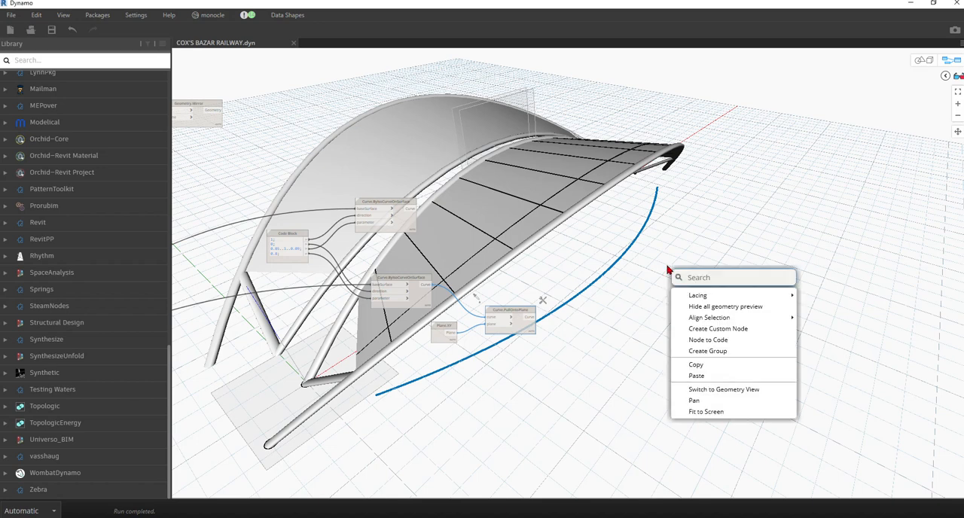
type("intersect")
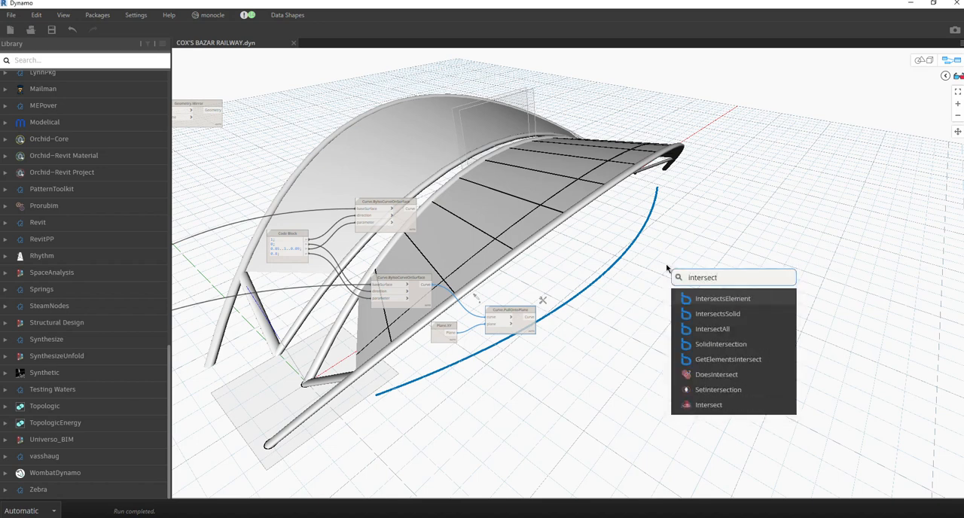
left_click(708, 405)
left_click_drag(725, 397, 559, 185)
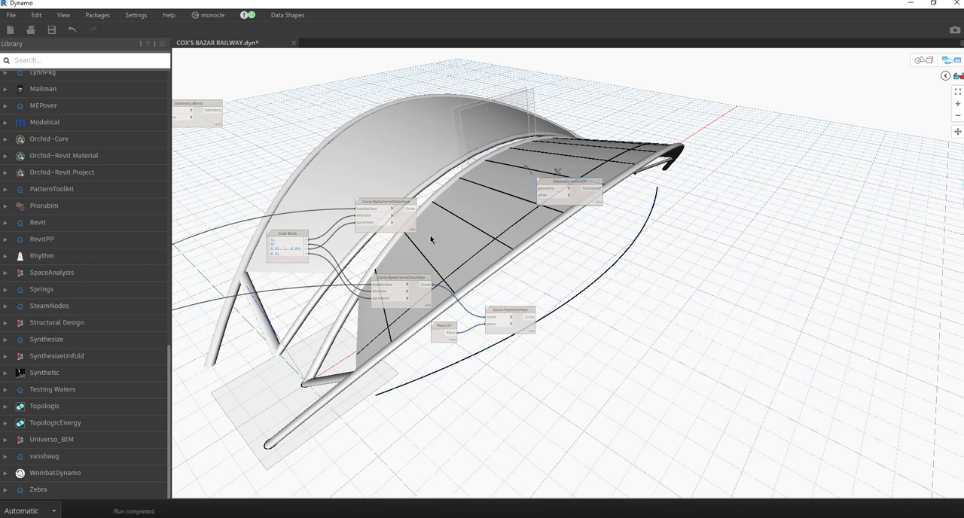
Connect the upper iso curve node to geometry and the lower one to other on Geometry.Intersect, and check the intersection points.
left_click(401, 225)
left_click(426, 284)
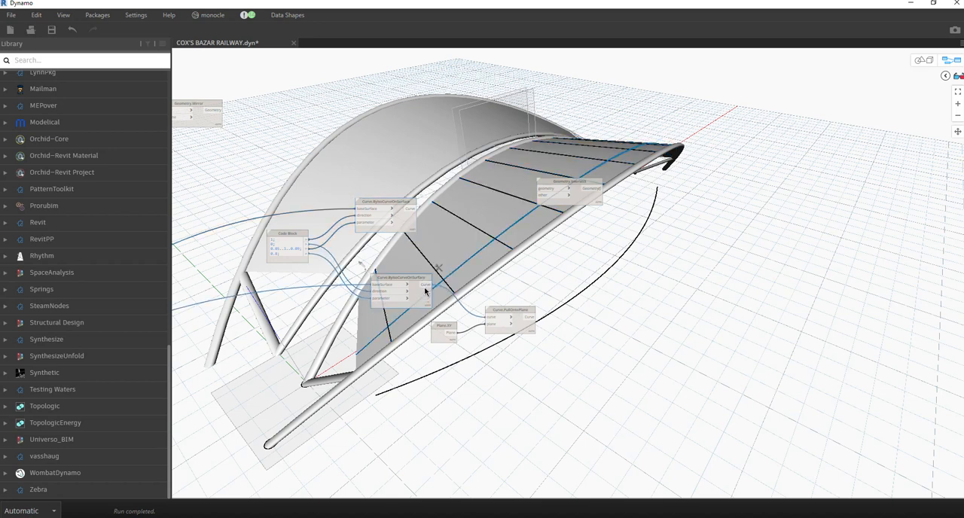
left_click(540, 198)
left_click(410, 208)
left_click(540, 189)
middle_click_drag(666, 216, 546, 244)
left_click(537, 206)
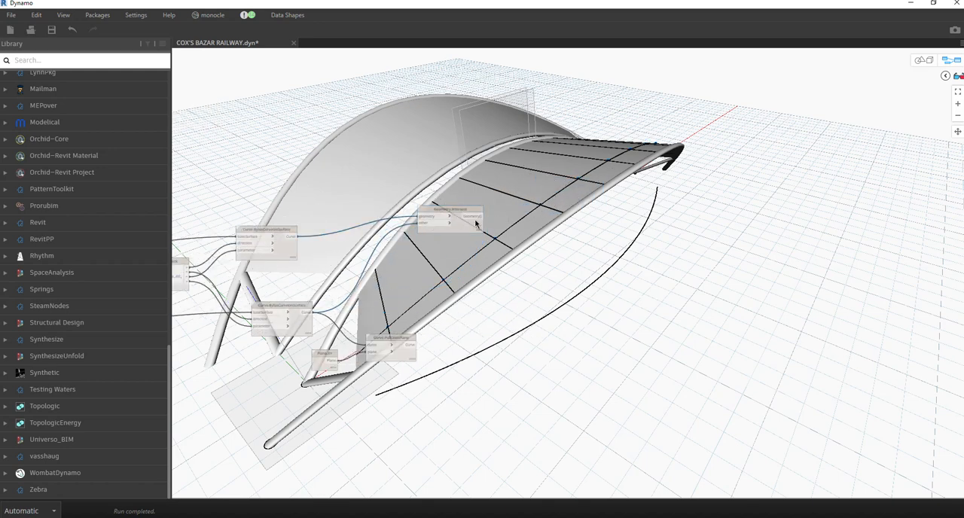
left_click(932, 66)
mouse_move(667, 206)
right_mouse_down()
mouse_move(667, 247)
mouse_move(671, 208)
right_mouse_up()
left_click(917, 68)
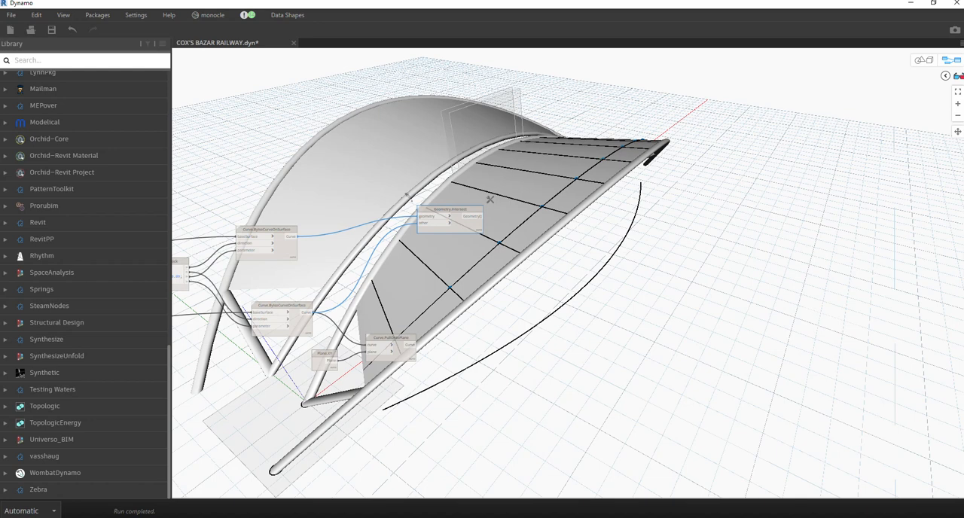
Add a Point.Project node to the right of the Geometry.Intersect node.
right_click(571, 285)
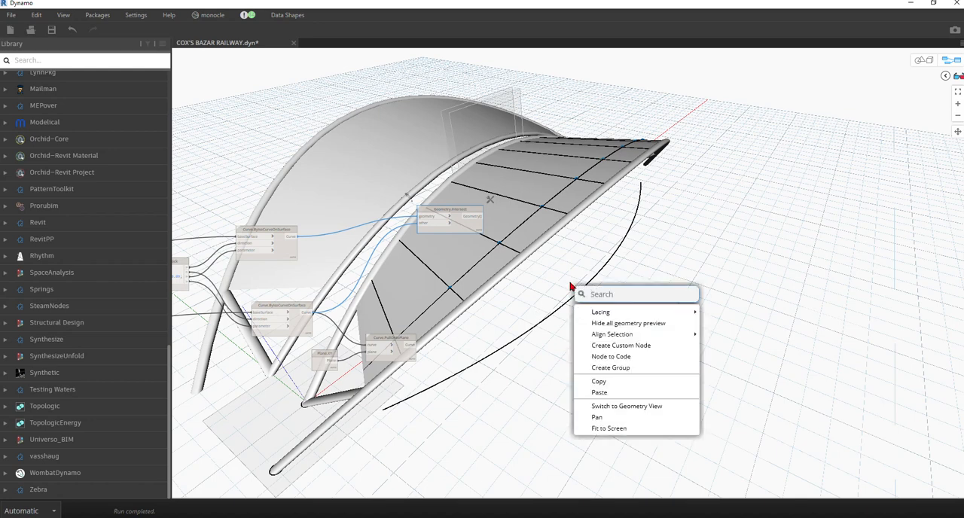
right_click(574, 247)
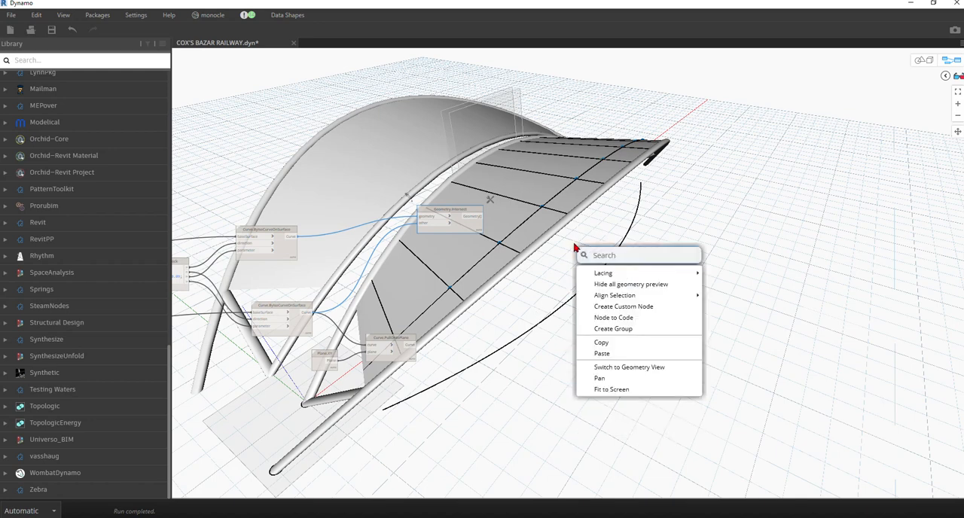
type("p")
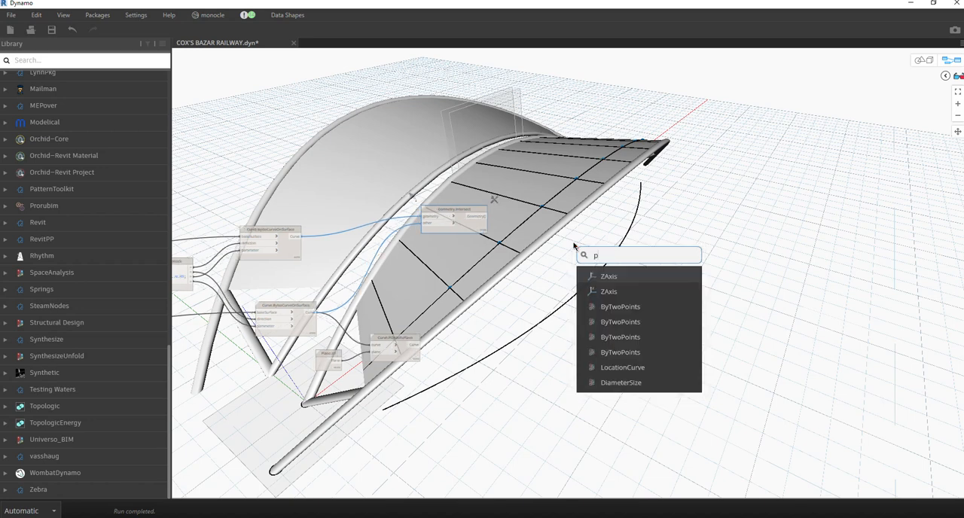
type("oint")
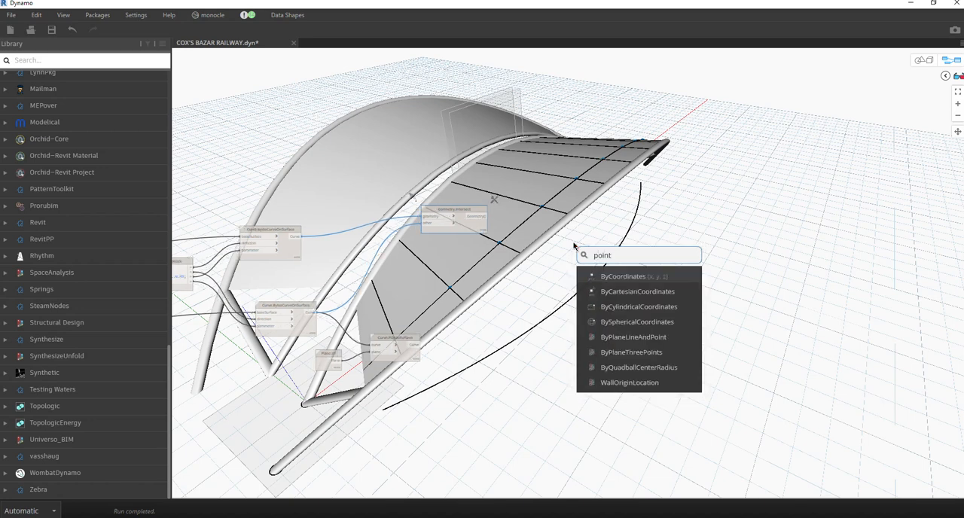
type(".proj")
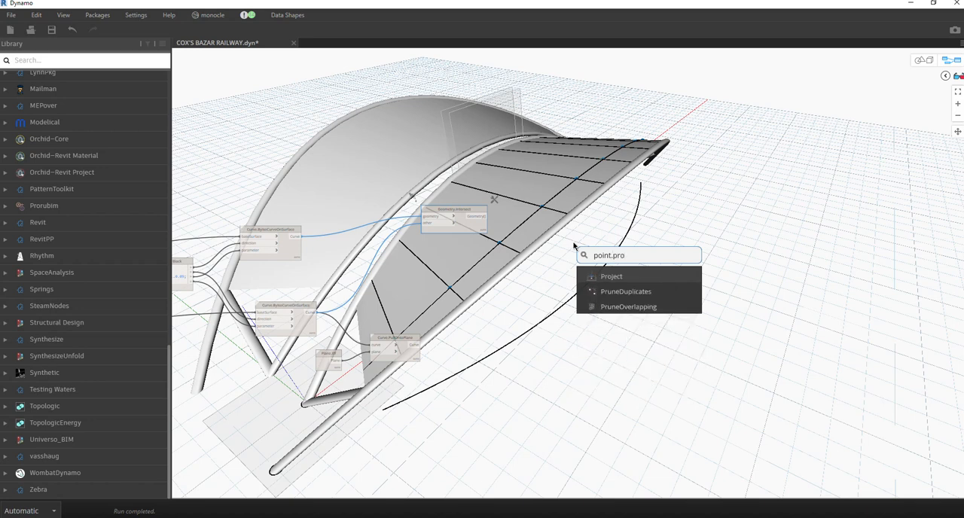
left_click(624, 277)
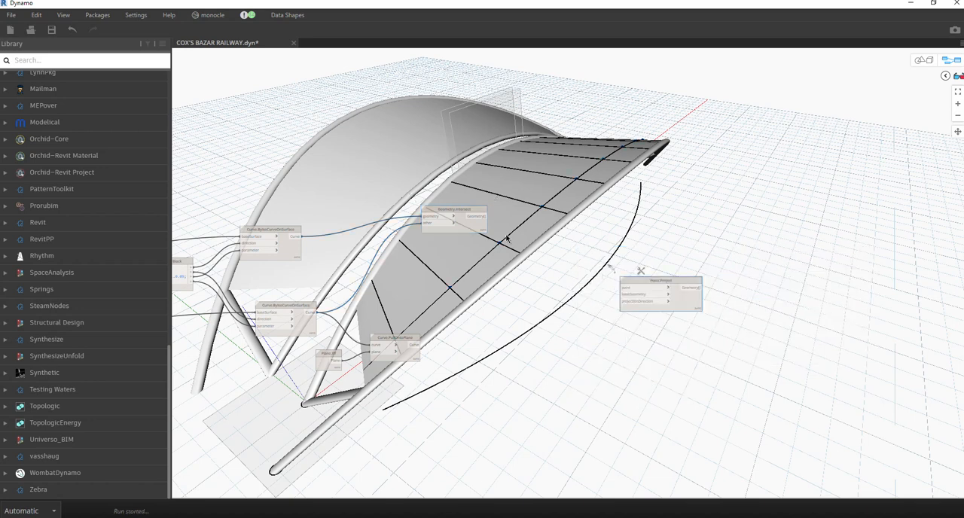
Move the Point.Project node farther right and add a Vector.ZAxis node below Geometry.Intersect.
left_click_drag(638, 288, 591, 217)
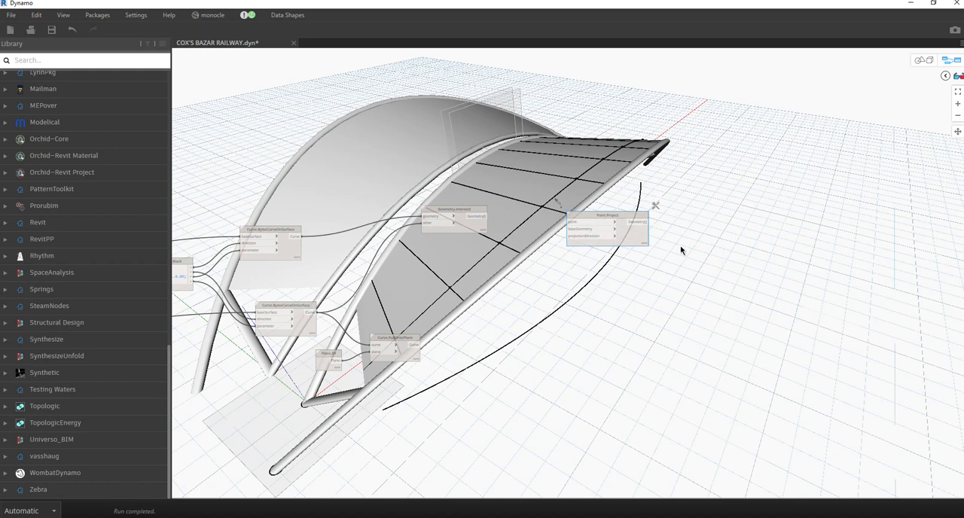
left_click_drag(639, 240, 739, 237)
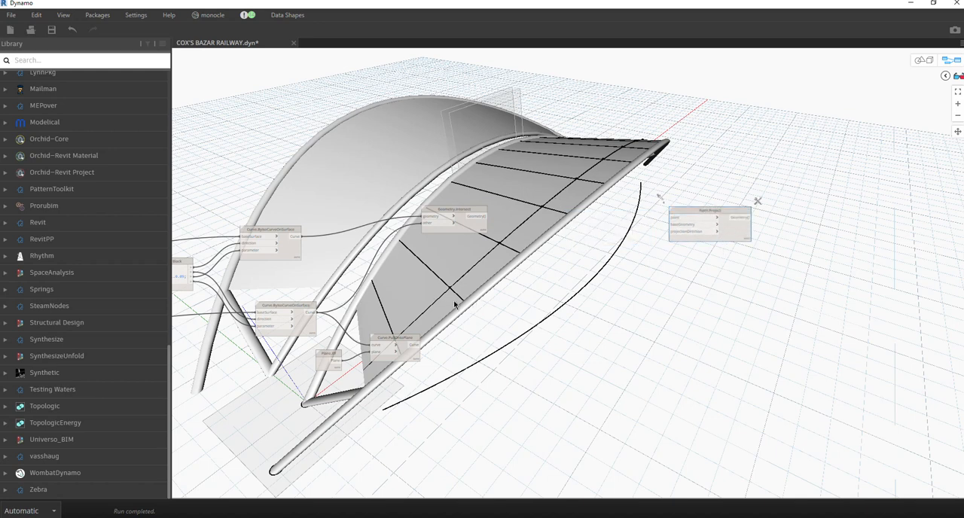
right_click(467, 278)
type("z")
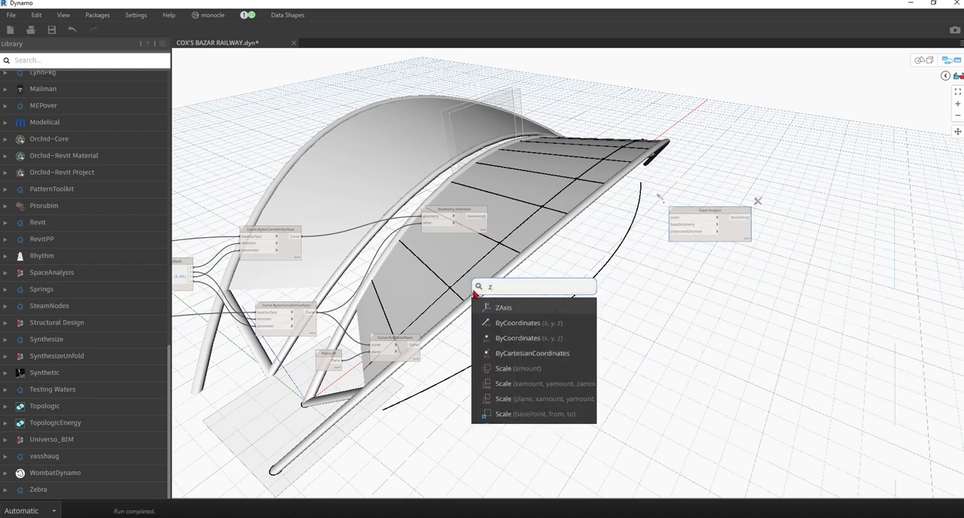
left_click(495, 308)
left_click_drag(513, 315, 500, 277)
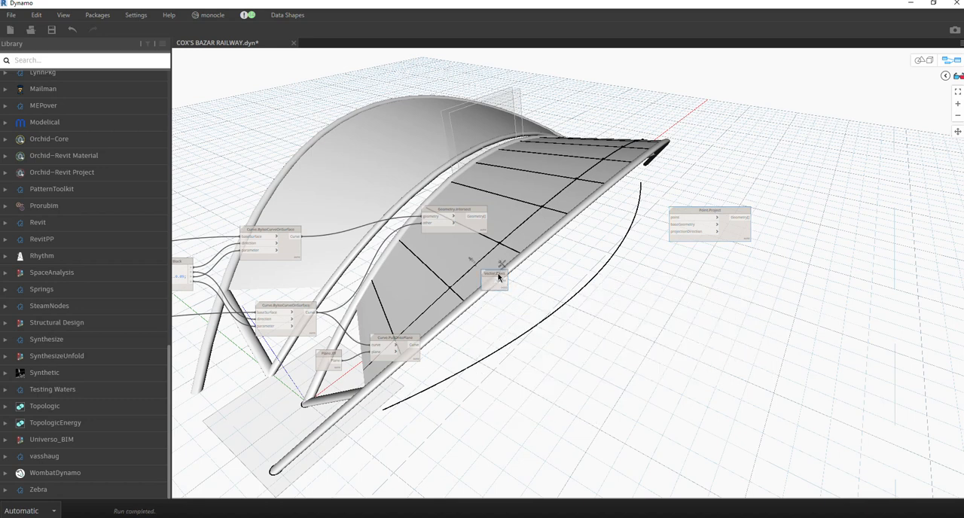
Add a Vector.Reverse node, feed it the Vector.ZAxis output, and connect its result to projectionDirection on Point.Project.
right_click(536, 299)
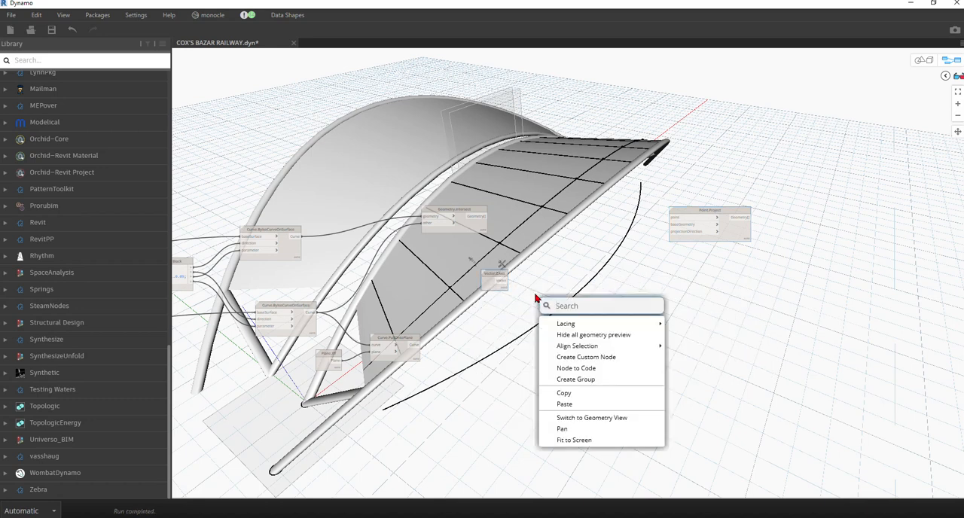
type("revers")
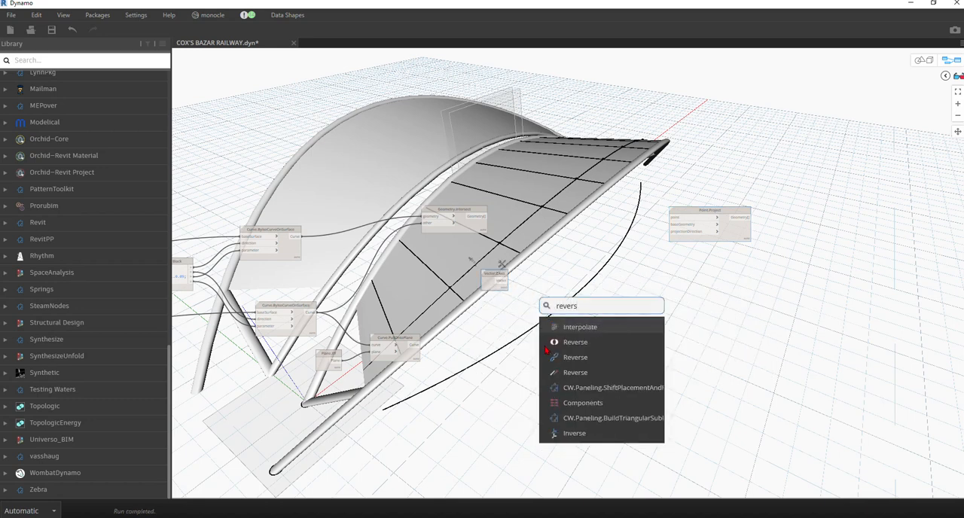
left_click(575, 372)
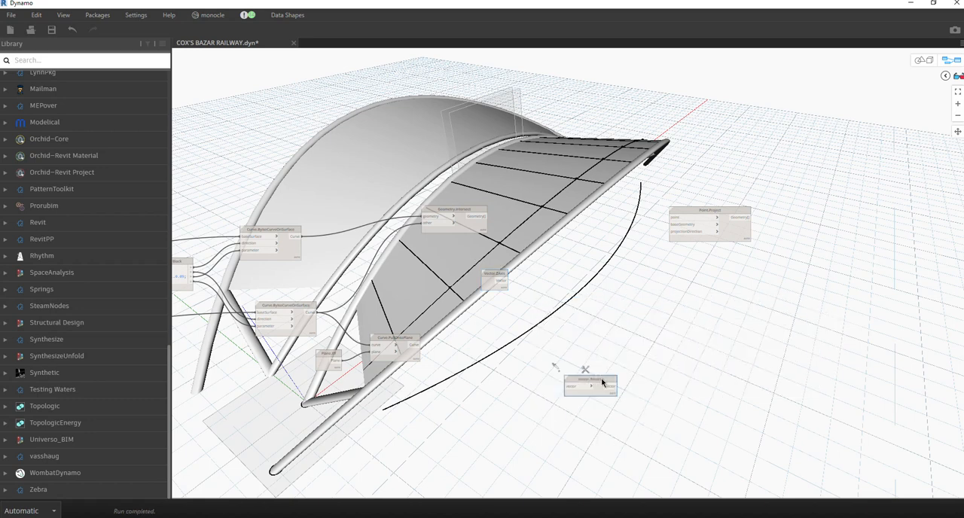
left_click_drag(602, 383, 580, 273)
left_click(504, 280)
left_click(549, 277)
left_click(590, 276)
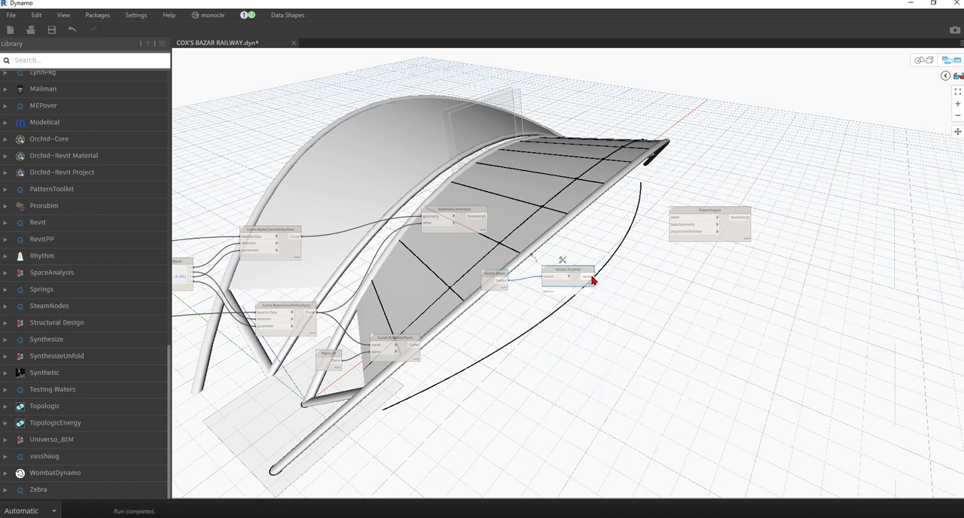
left_click(674, 230)
scroll(673, 179, "up", 2)
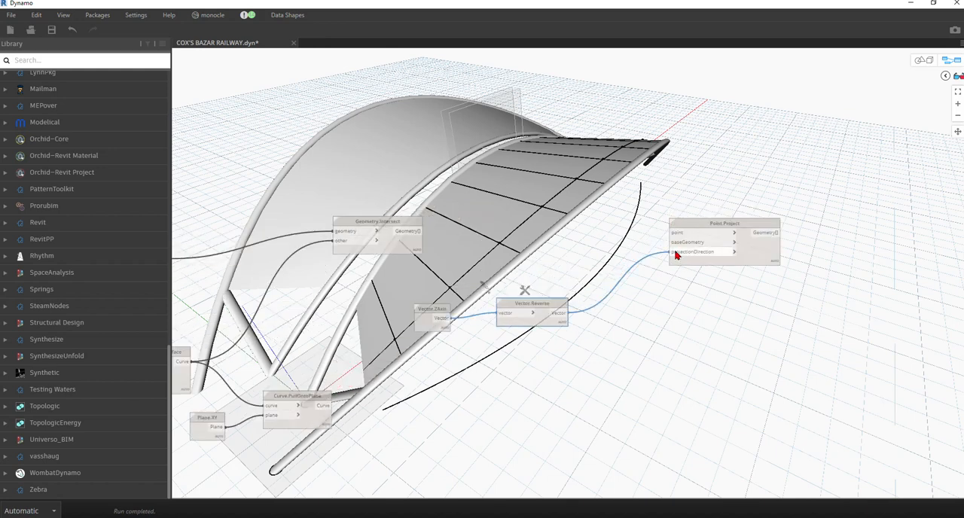
left_click(673, 242)
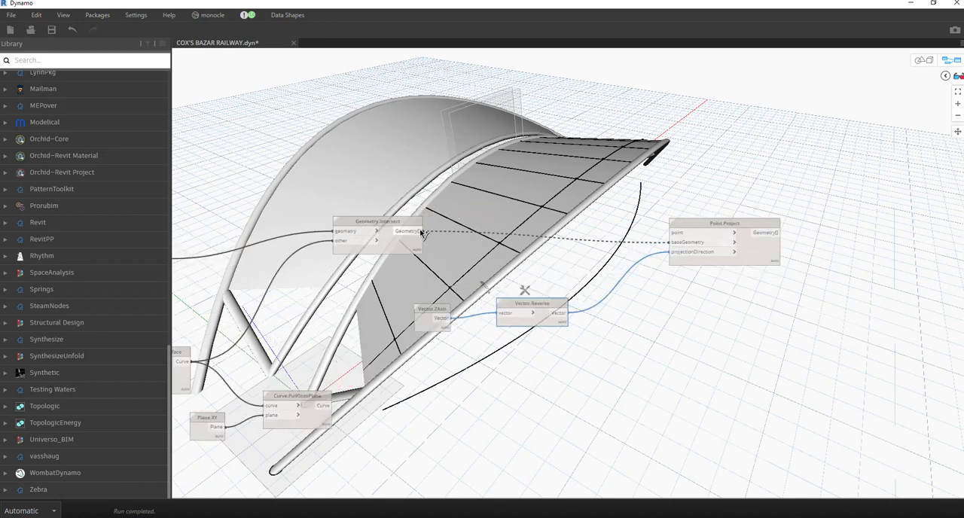
left_click(421, 232)
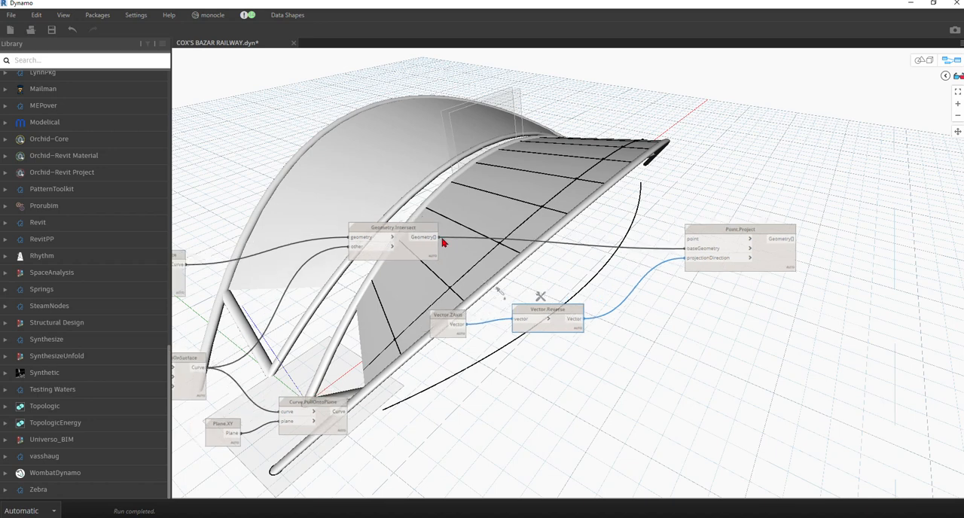
middle_click_drag(382, 314, 482, 280)
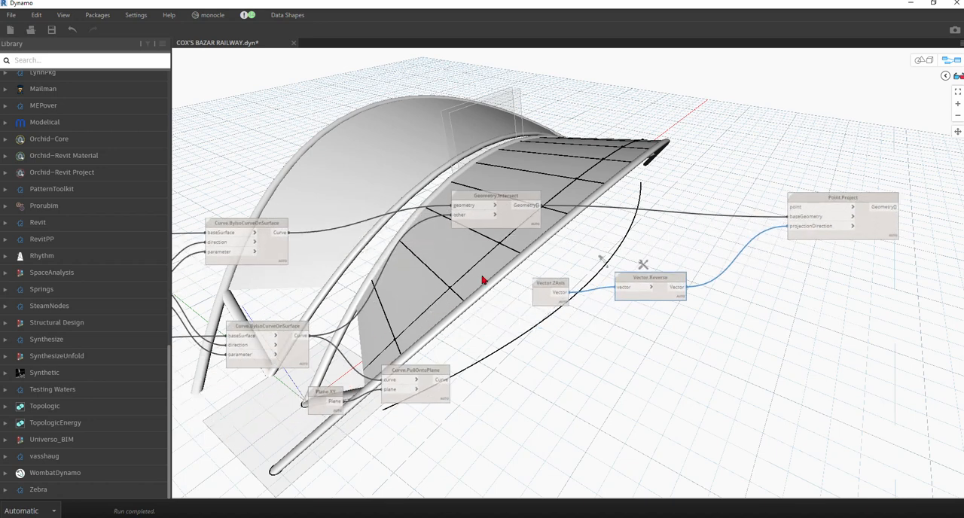
left_click(789, 216)
left_click(719, 213)
Connect Curve.PullOntoPlane to baseGeometry and Geometry.Intersect to point on Point.Project, and check the projected points list.
left_click(441, 385)
left_click(441, 383)
left_click(798, 220)
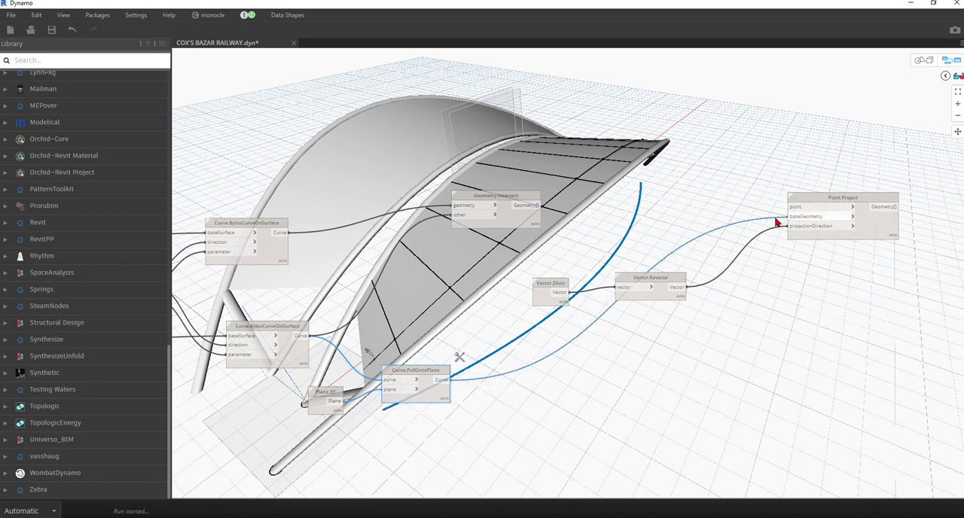
left_click(527, 213)
left_click(538, 206)
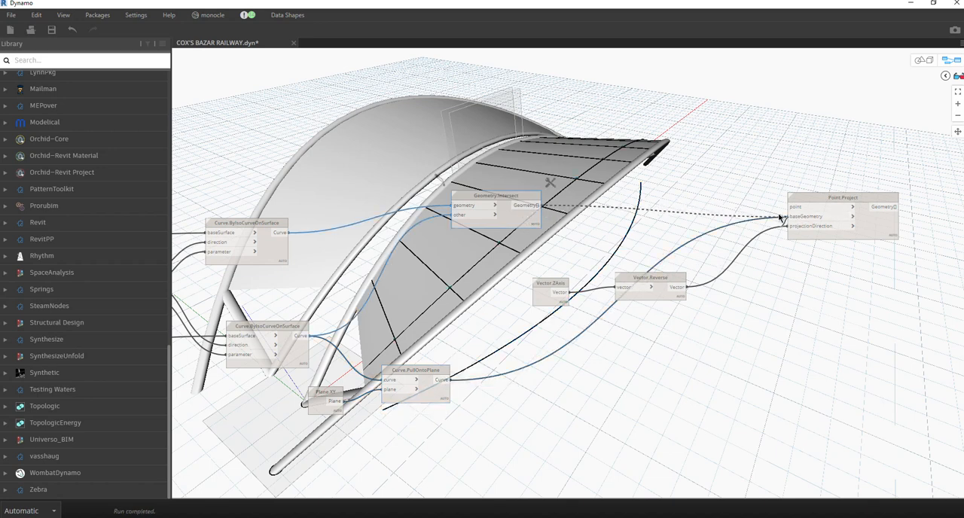
left_click(797, 207)
middle_click_drag(808, 338, 312, 383)
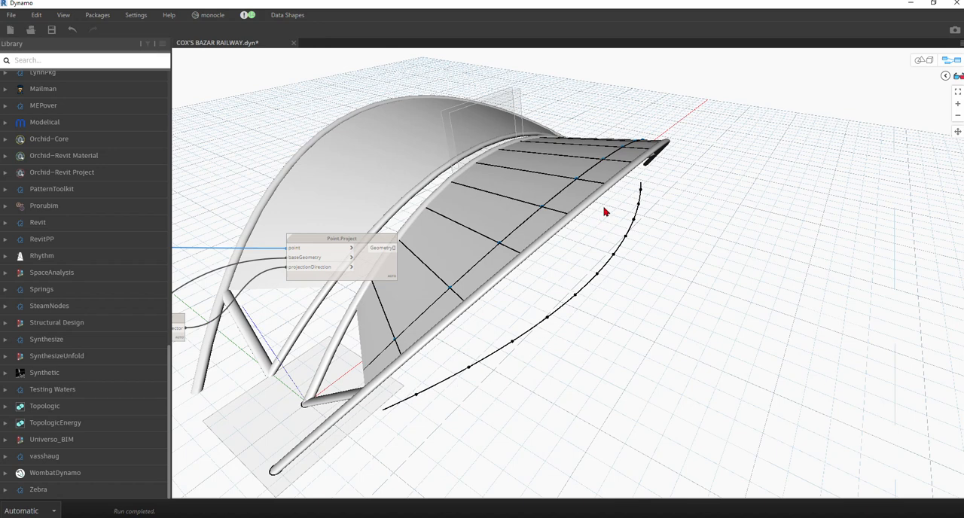
mouse_move(389, 273)
scroll(399, 275, "up", 4)
mouse_move(399, 305)
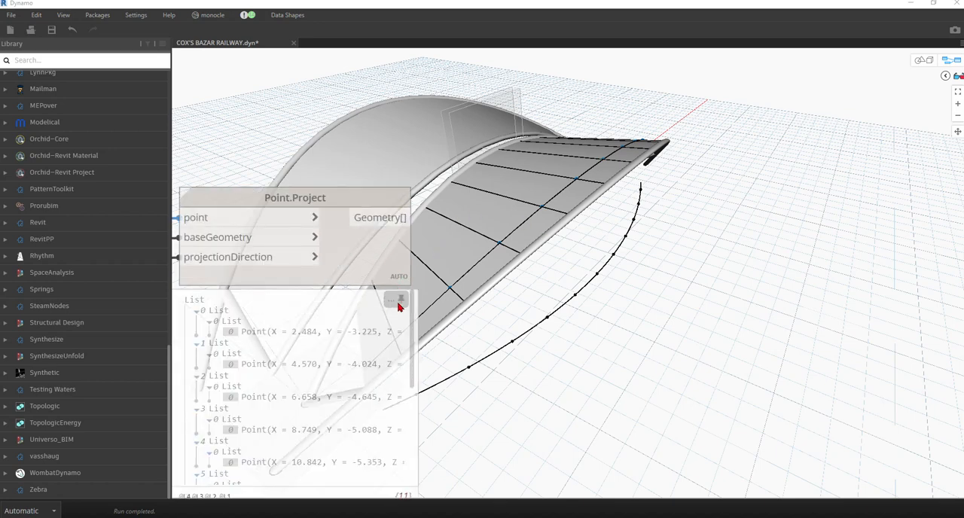
Add a List.Flatten node beside Point.Project and connect the projected geometry to its list input.
right_click(517, 229)
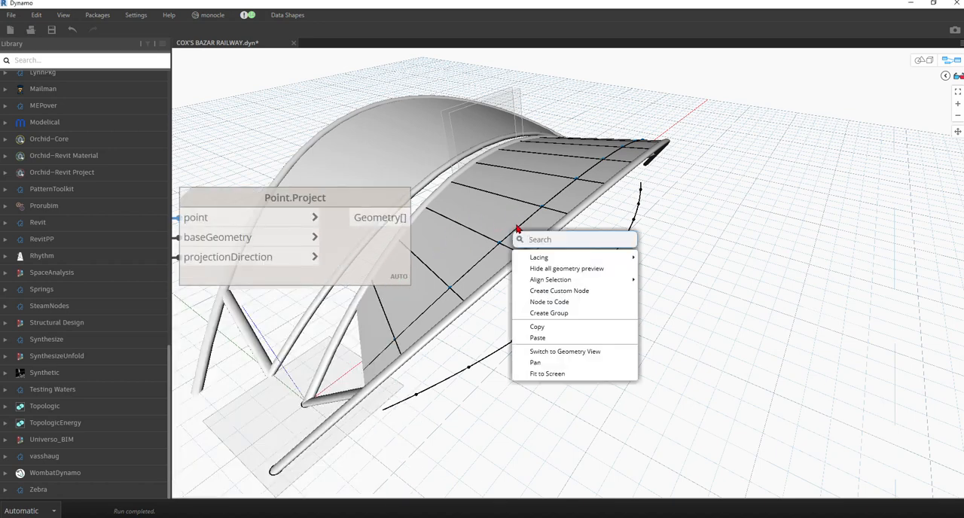
type("flat")
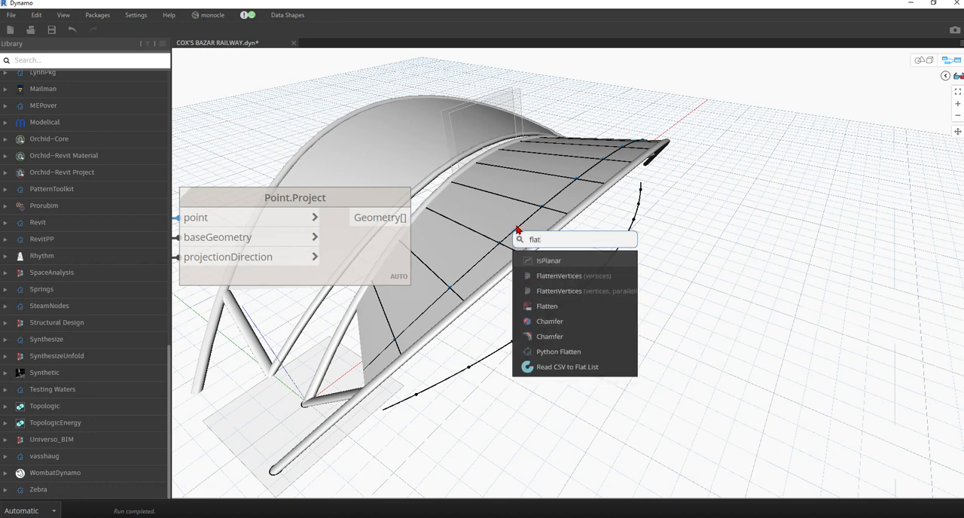
left_click(547, 306)
left_click_drag(556, 340, 409, 218)
left_click_drag(580, 324, 462, 208)
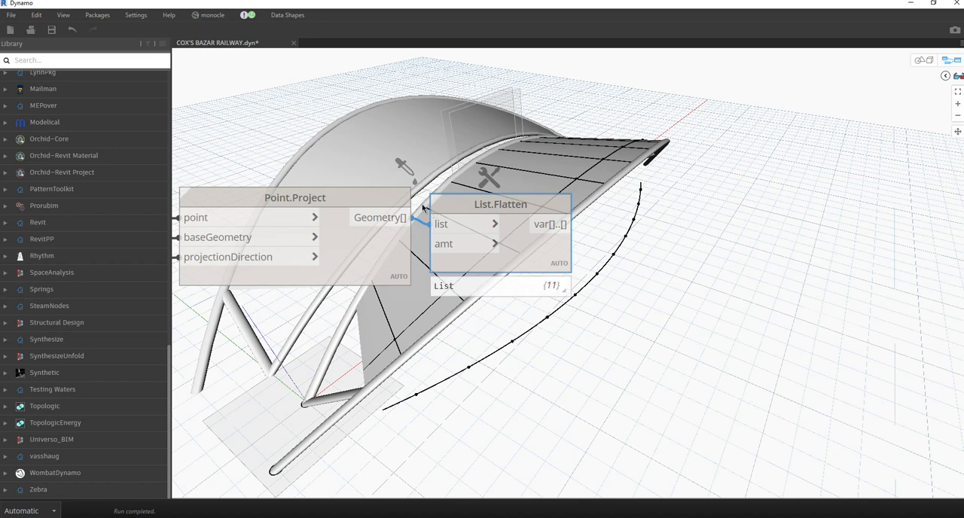
Add a PolyCurve.ByPoints node after List.Flatten, connect the flattened points to it, and check its output.
scroll(385, 142, "down", 4)
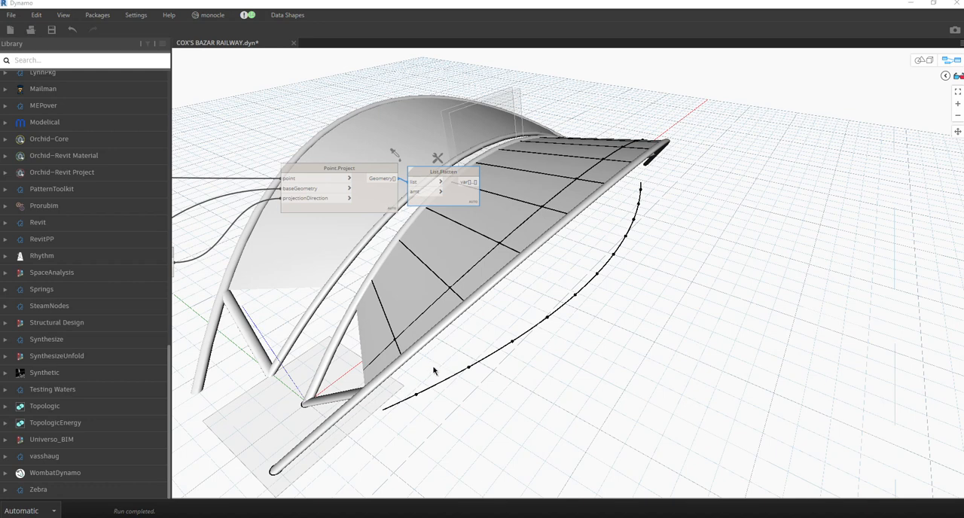
right_click(534, 220)
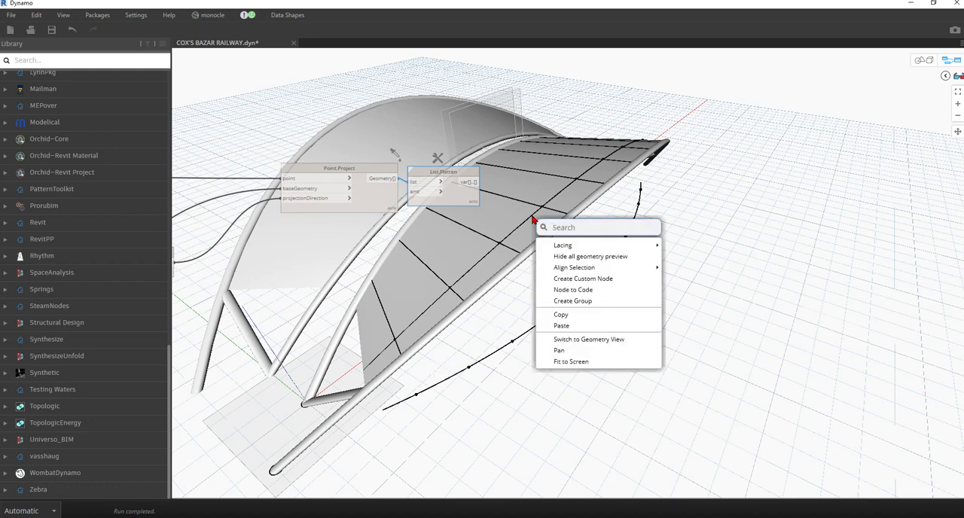
type("polycu")
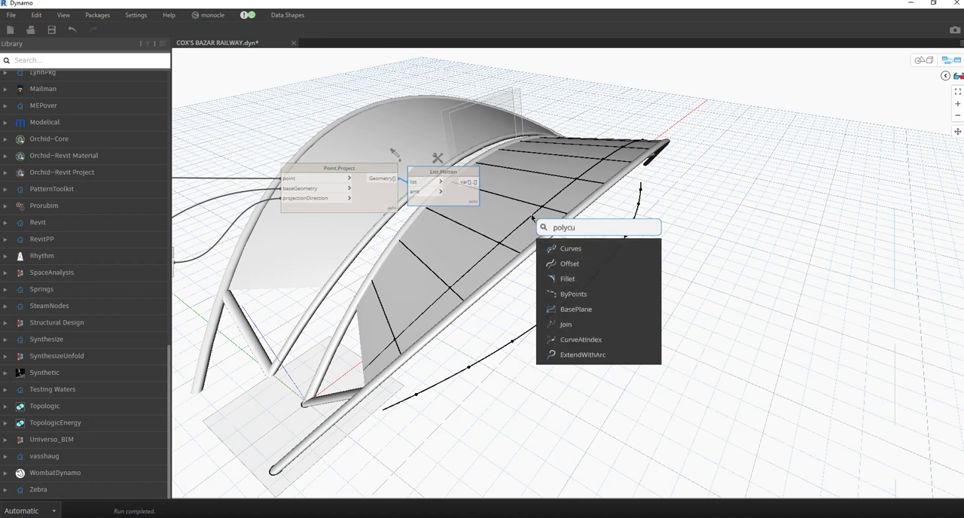
type("rve")
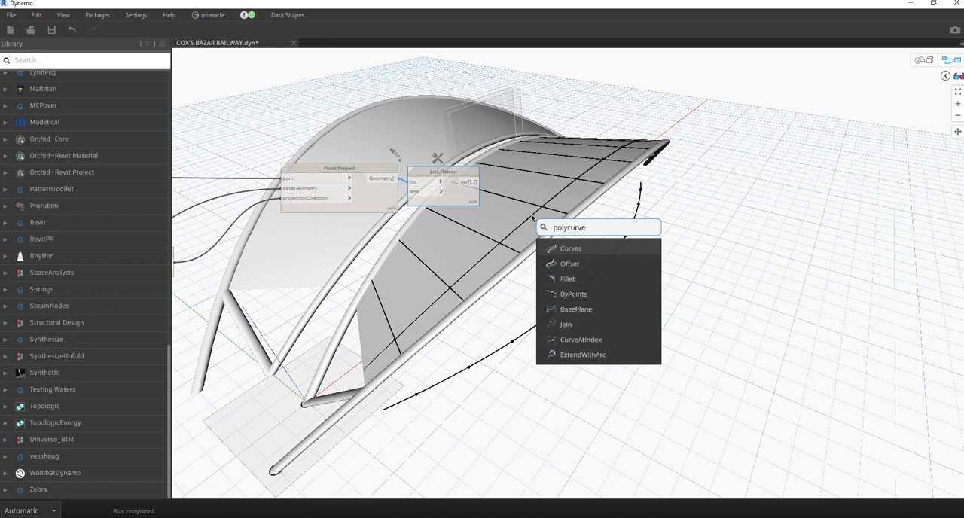
type(".")
type("by")
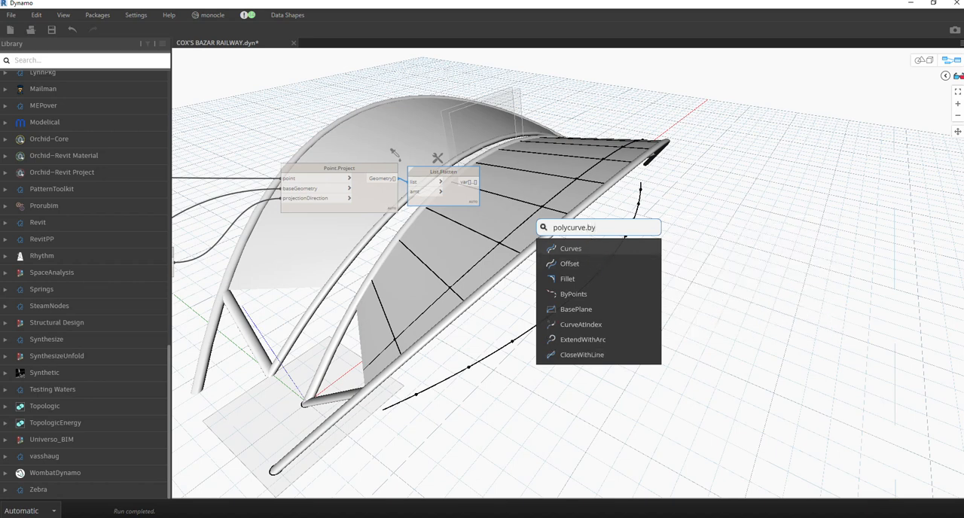
type("poi")
left_click(578, 254)
left_click_drag(604, 260, 559, 193)
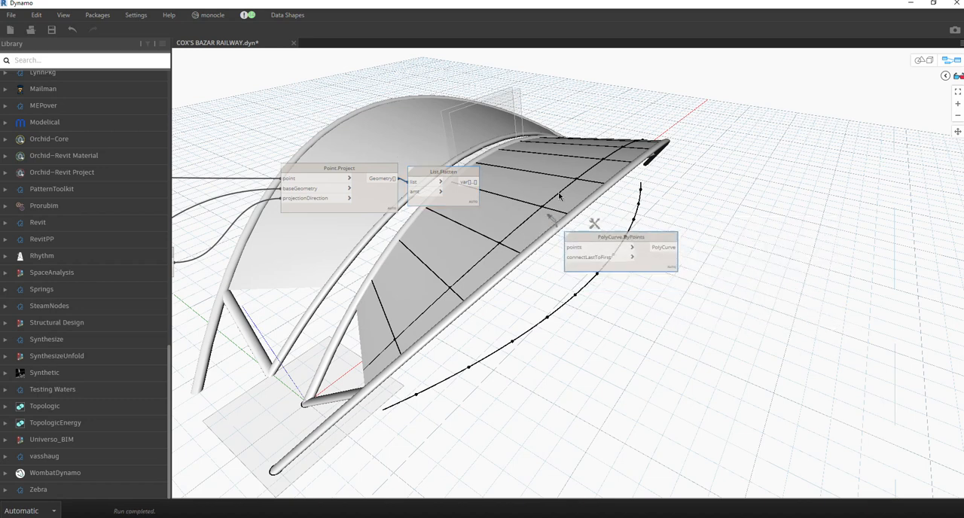
left_click(468, 181)
left_click(540, 203)
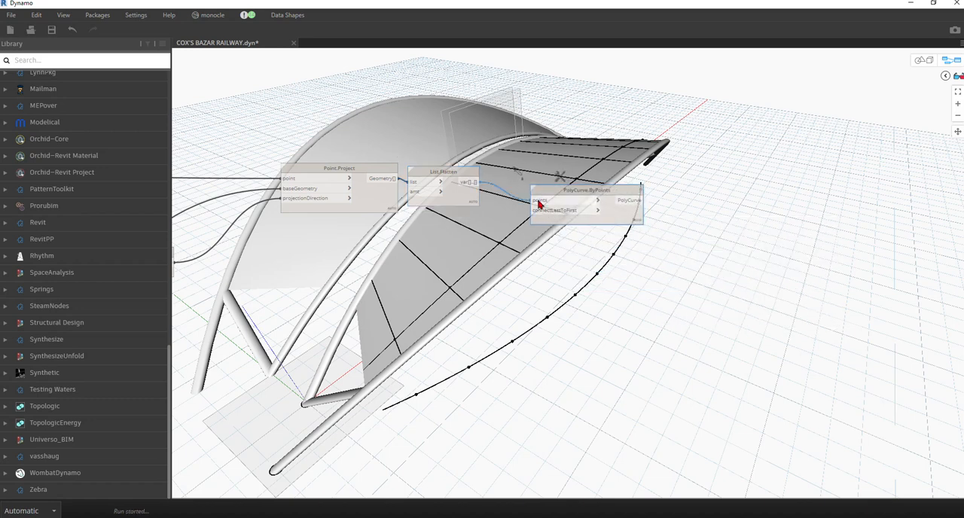
left_click(639, 291)
mouse_move(613, 217)
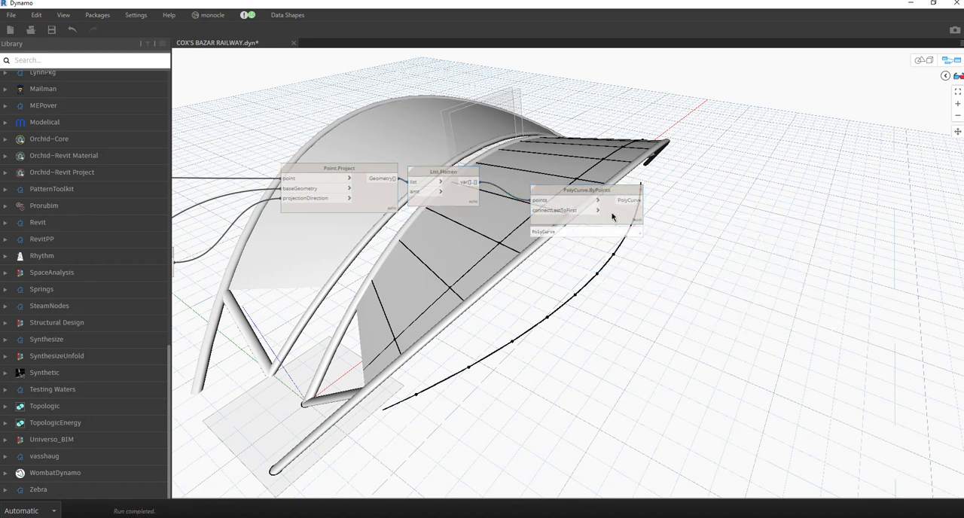
Add a Geometry.Explode node beside PolyCurve.ByPoints and connect the polycurve to its geometry input.
middle_click_drag(670, 353, 475, 351)
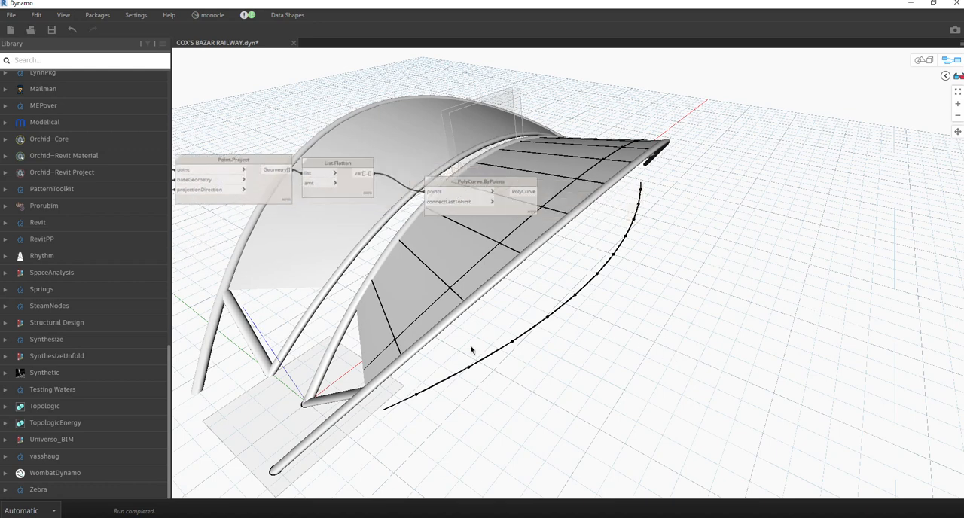
right_click(494, 219)
type("explode")
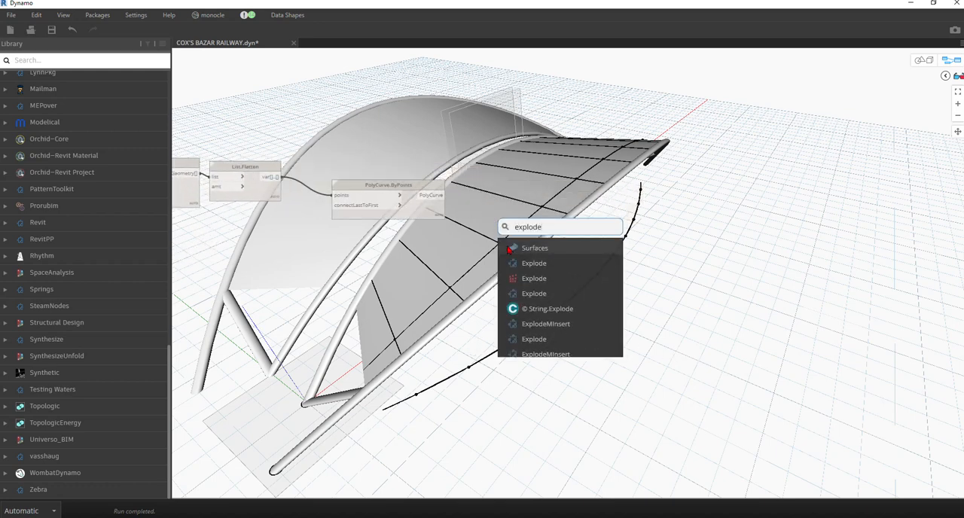
left_click(538, 278)
left_click_drag(550, 292, 508, 211)
left_click_drag(430, 196, 499, 196)
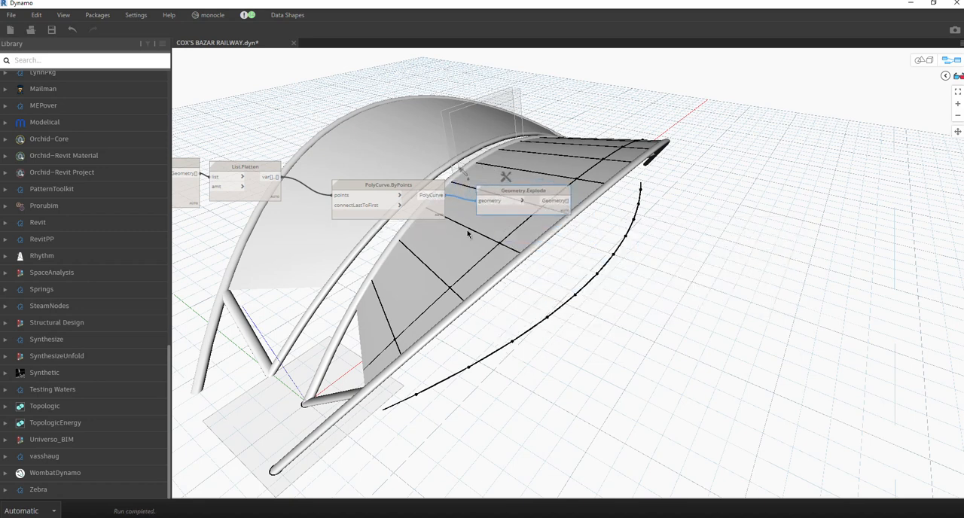
mouse_move(407, 212)
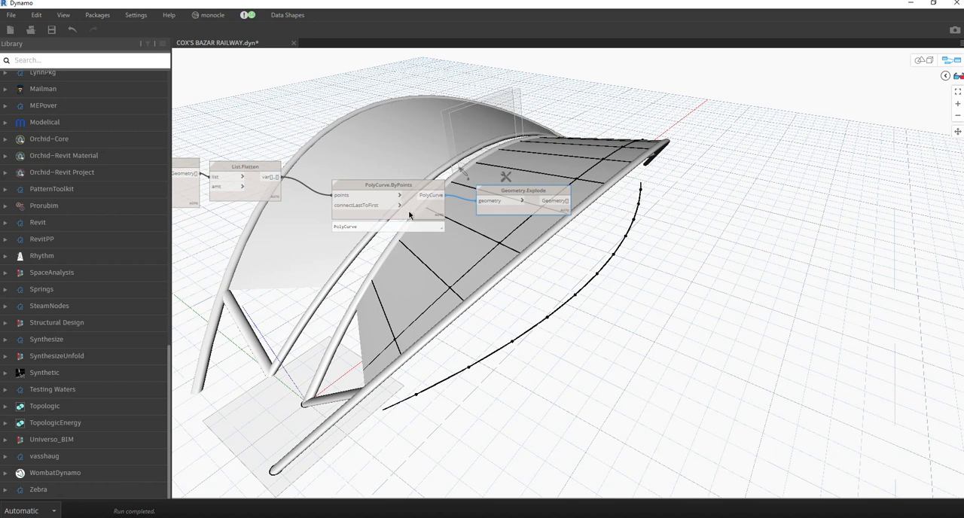
middle_click_drag(461, 245, 276, 257)
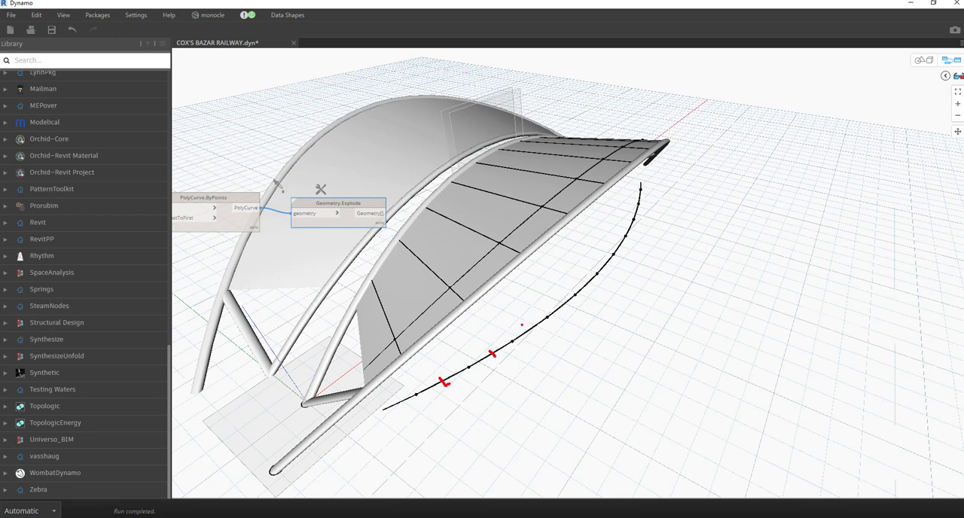
left_click_drag(558, 305, 617, 274)
key("Escape")
right_click(457, 245)
type("c")
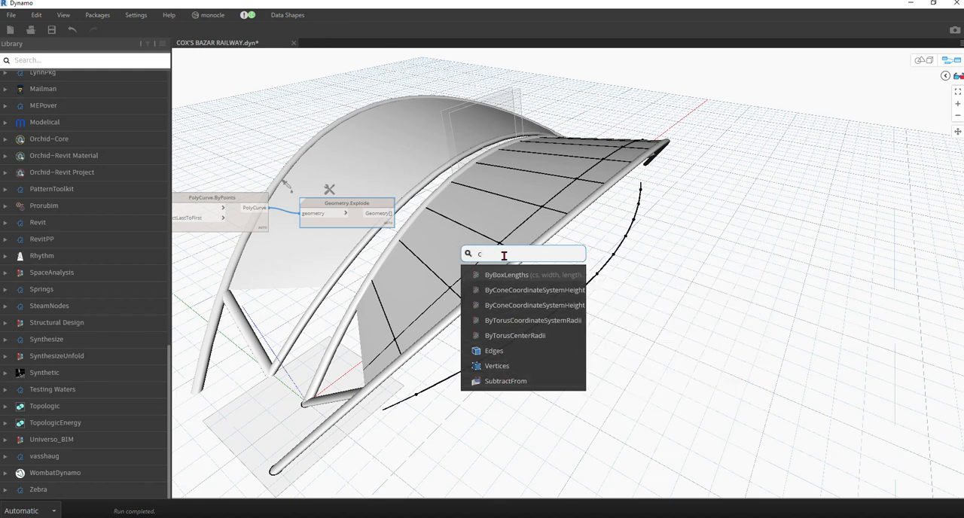
right_click(476, 234)
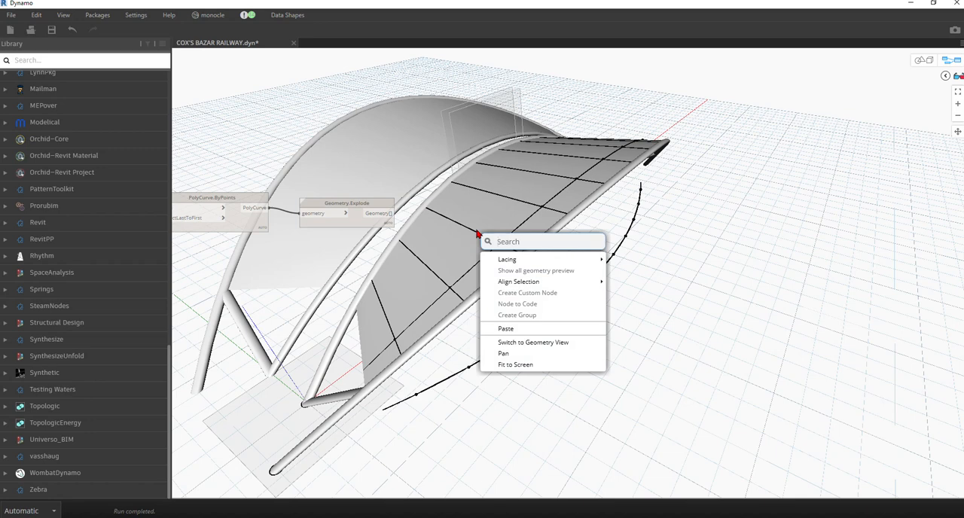
left_click(502, 212)
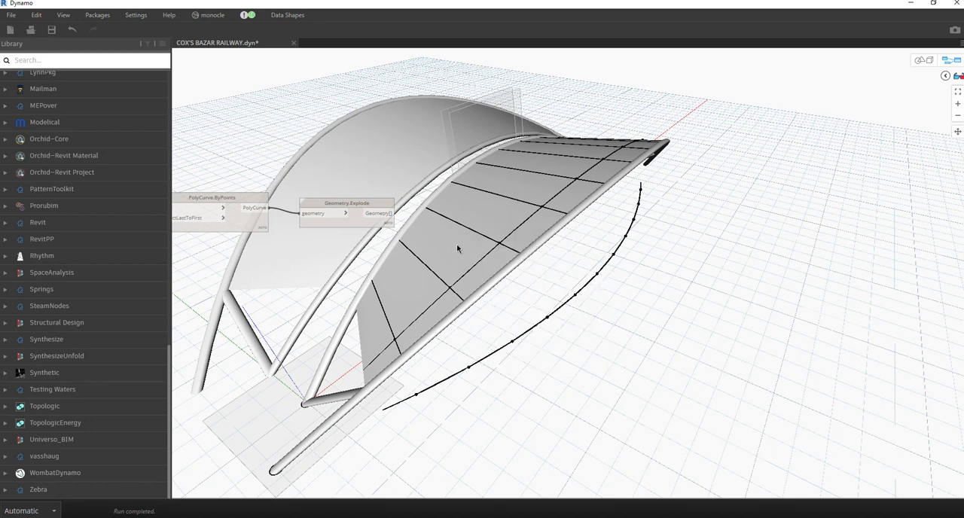
Add a Curve.PointAtParameter node beside Geometry.Explode and connect the exploded geometry to its curve input.
right_click(458, 250)
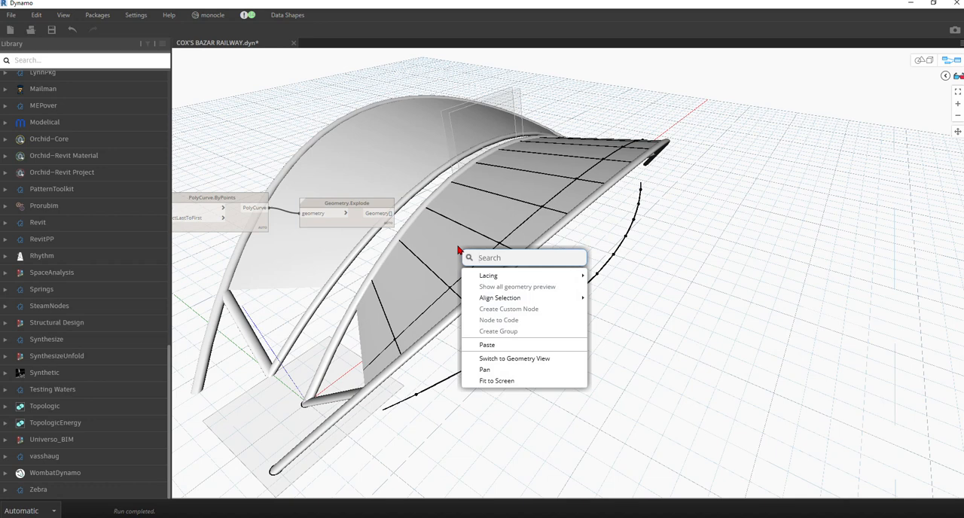
left_click(343, 294)
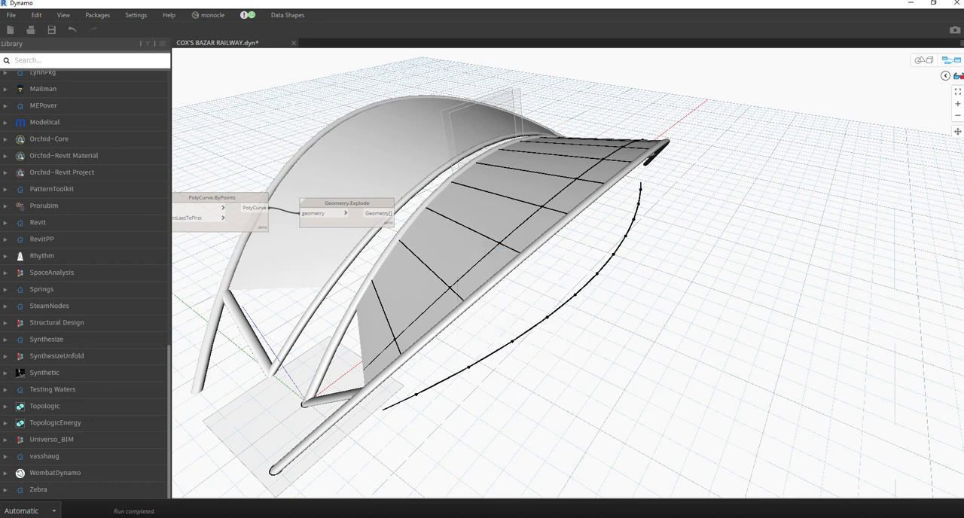
scroll(277, 239, "up", 3)
right_click(532, 266)
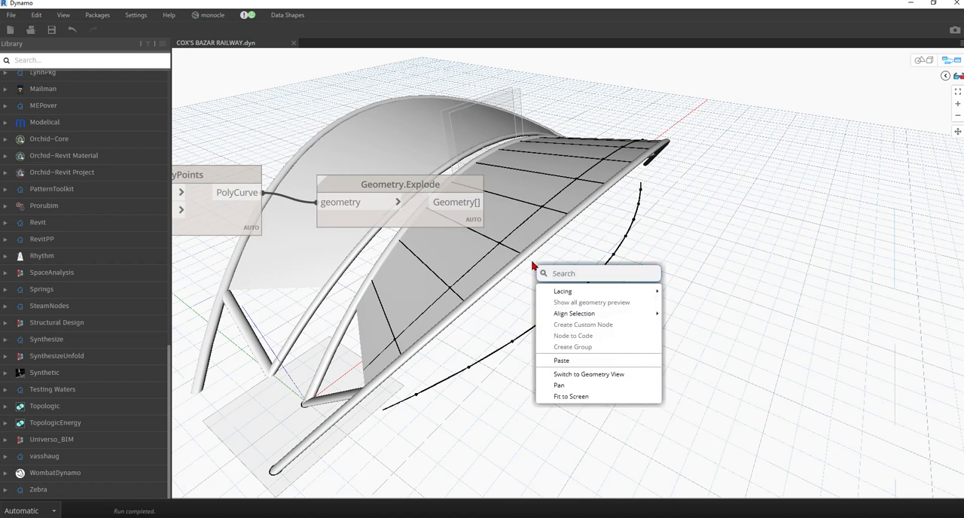
type("point")
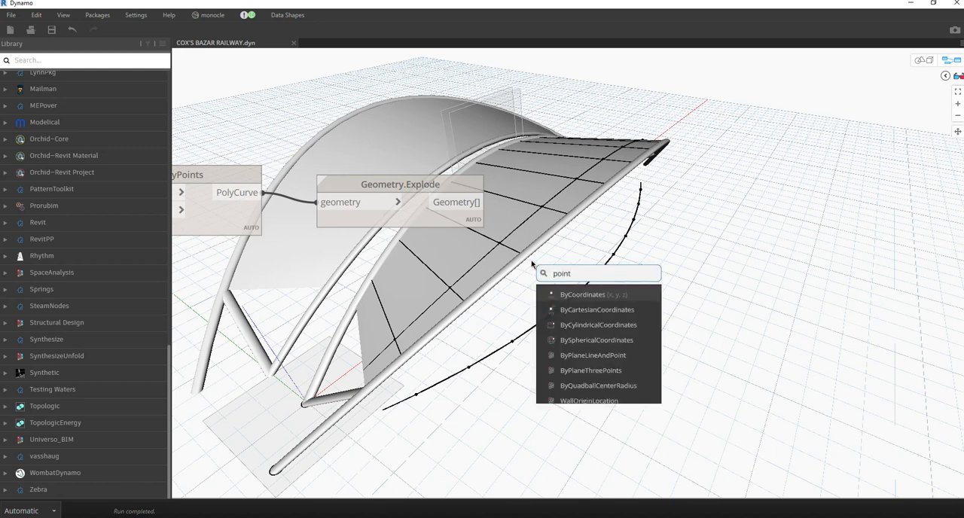
type("at")
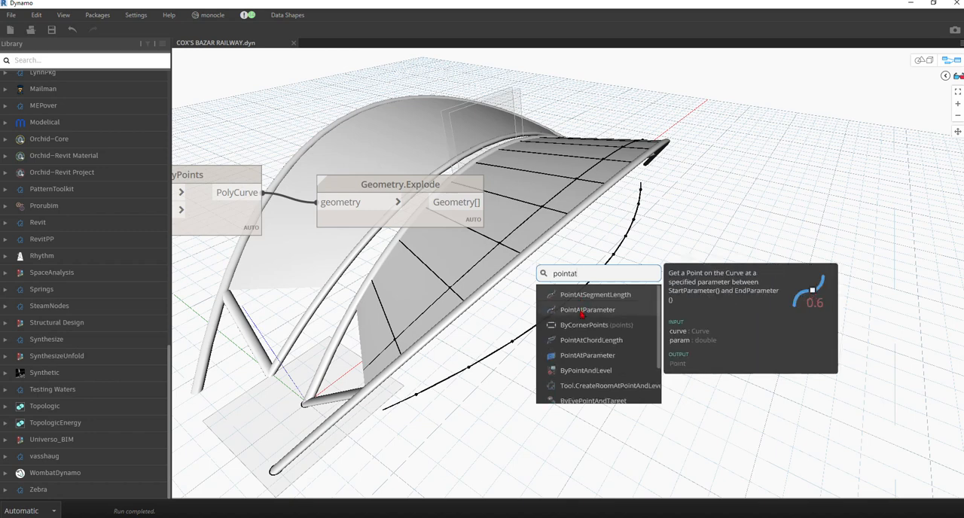
left_click(582, 314)
left_click_drag(630, 297, 622, 215)
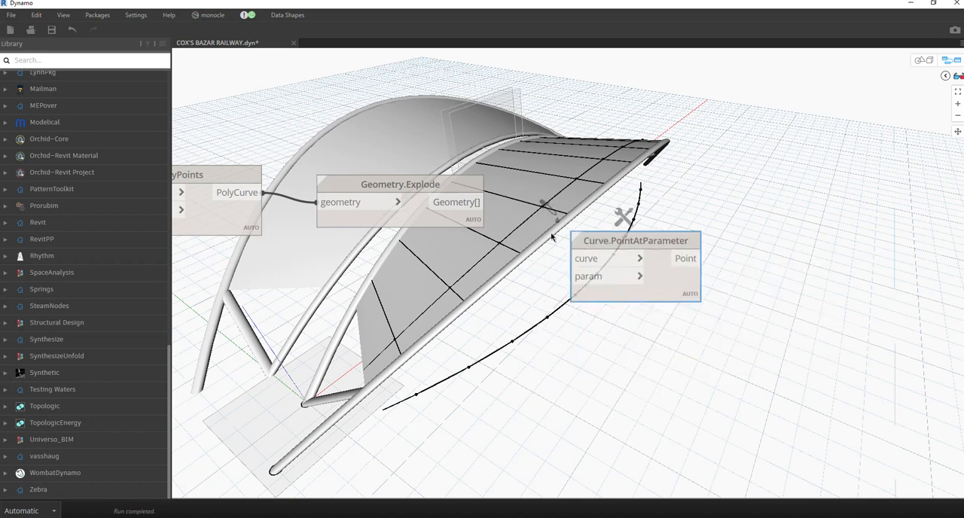
left_click(455, 194)
left_click_drag(485, 201, 570, 259)
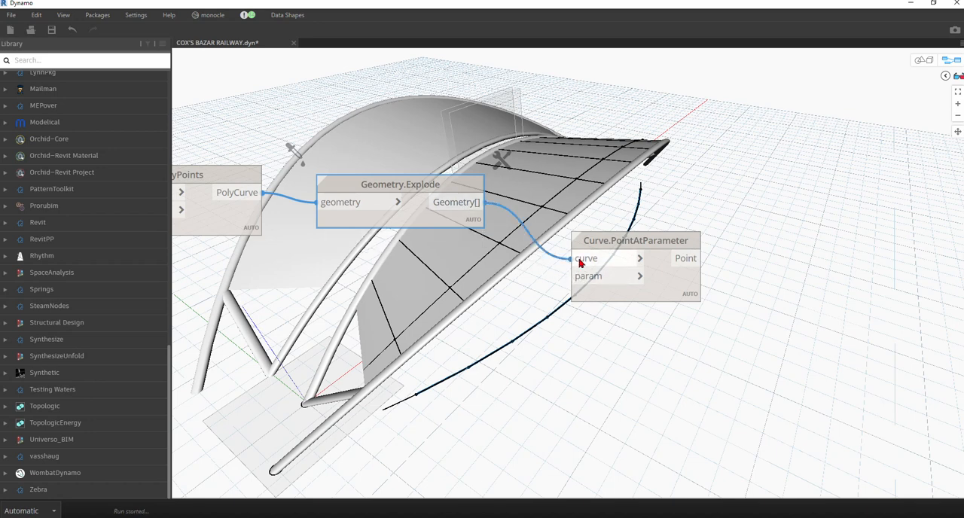
Create a code block with the value 0.5 and connect it to the param input of Curve.PointAtParameter.
double_click(456, 302)
type("0")
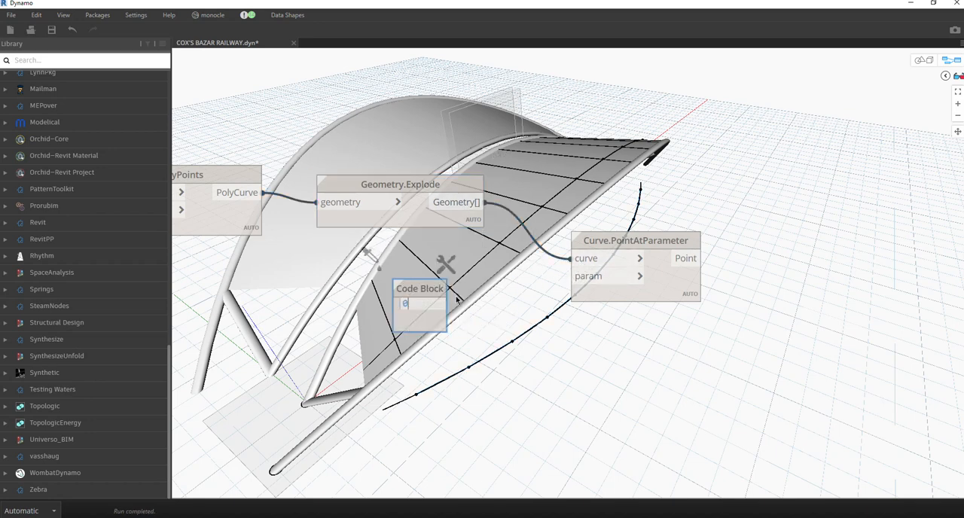
type(".5;")
left_click(456, 300)
left_click(570, 276)
left_click_drag(442, 292, 529, 298)
middle_click_drag(498, 385, 362, 333)
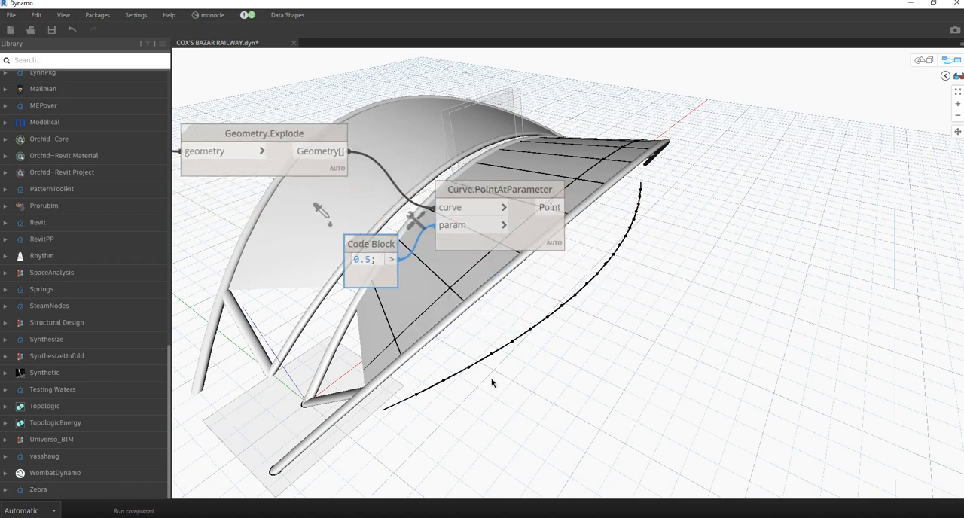
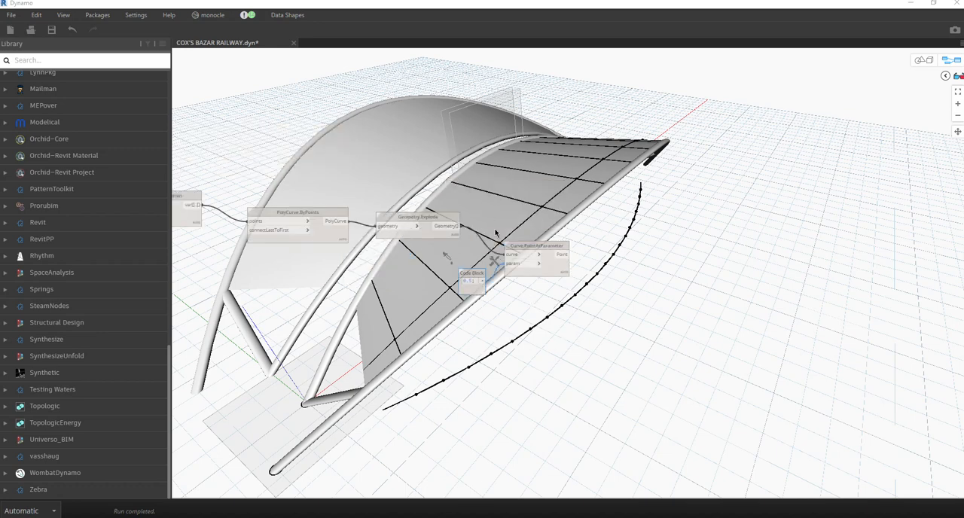
Add a List.RestOfItems node and place it above the Geometry.Explode and Curve.PointAtParameter nodes.
right_click(463, 162)
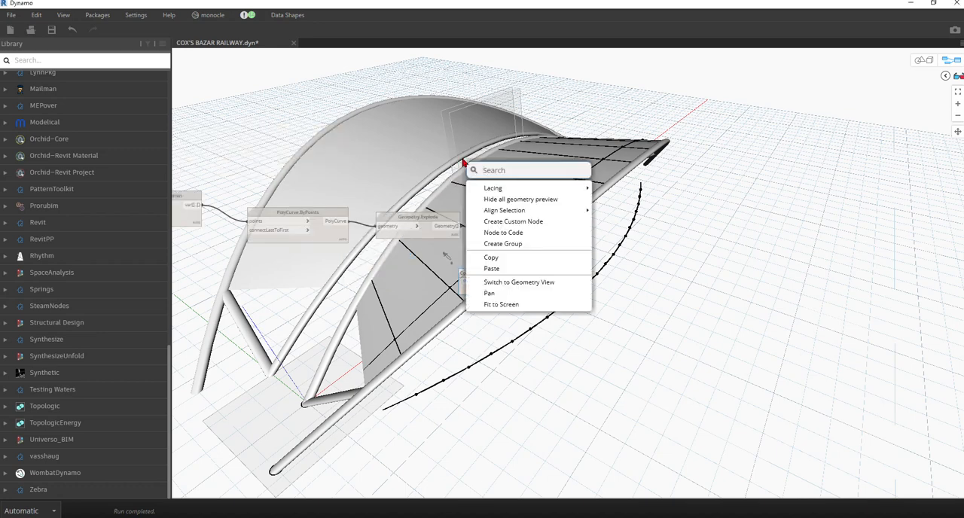
type("rest")
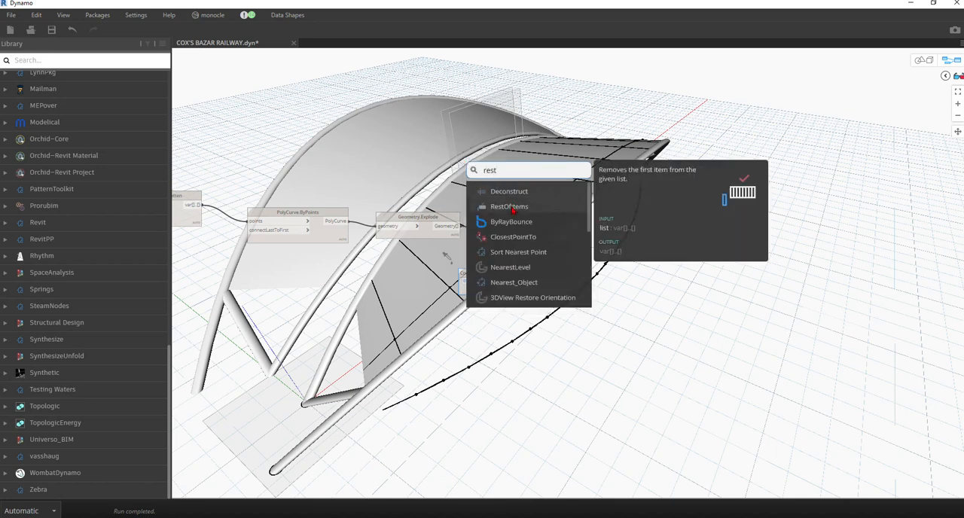
left_click(512, 209)
left_click_drag(531, 218, 476, 156)
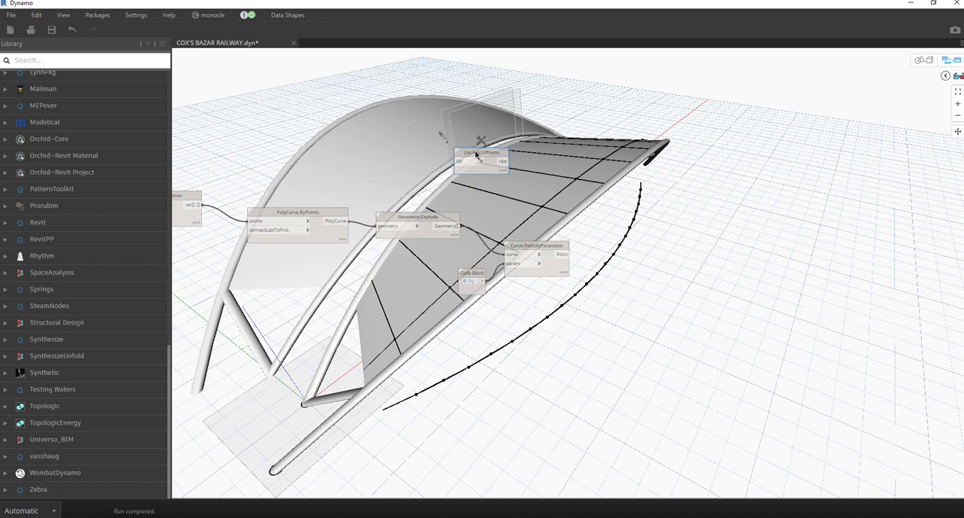
Duplicate the List.RestOfItems node beside Curve.PointAtParameter and connect the Point output to the copy's list input.
key("ctrl+c")
key("ctrl+v")
left_click_drag(540, 162, 639, 275)
left_click(563, 254)
left_click(613, 280)
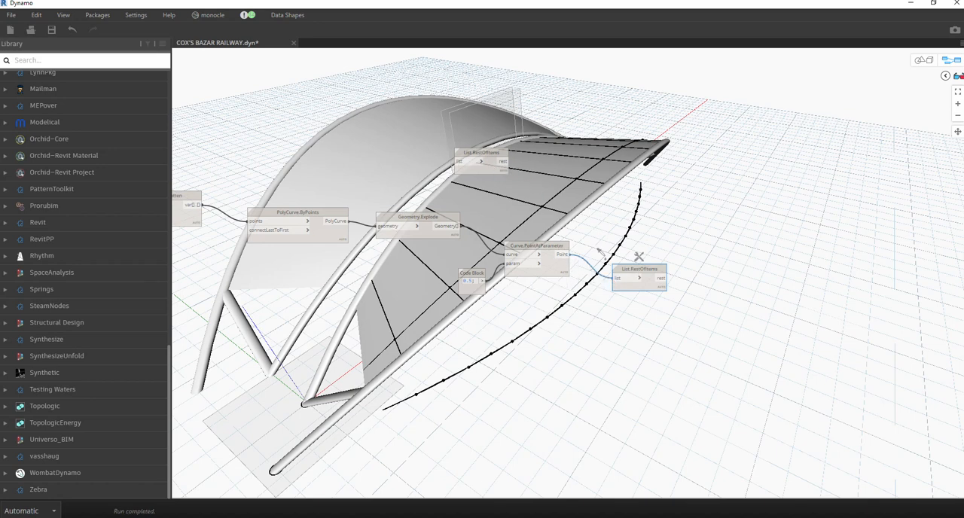
Connect the Geometry.Intersect output to the list input of the upper List.RestOfItems node.
key("alt+Tab")
scroll(589, 145, "down", 3)
scroll(372, 183, "up", 4)
scroll(398, 238, "down", 4)
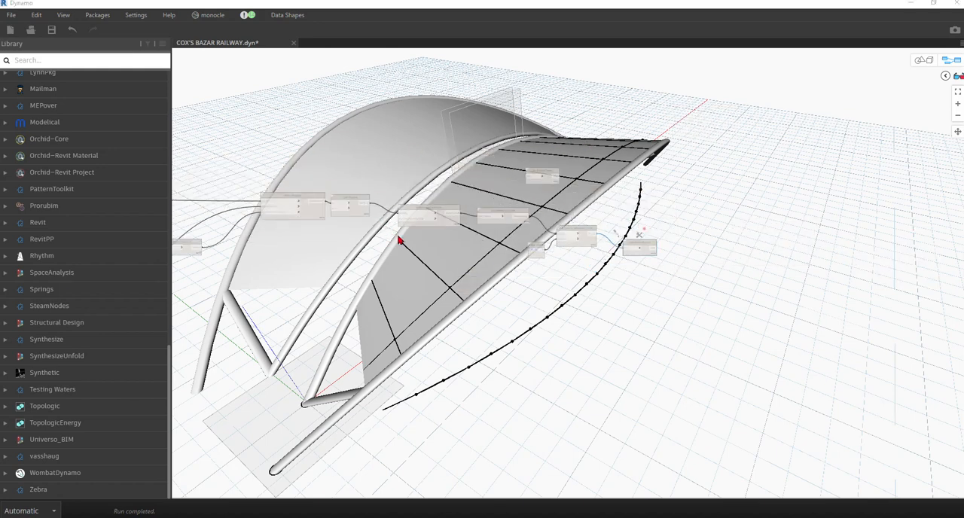
scroll(312, 273, "up", 6)
left_click(273, 233)
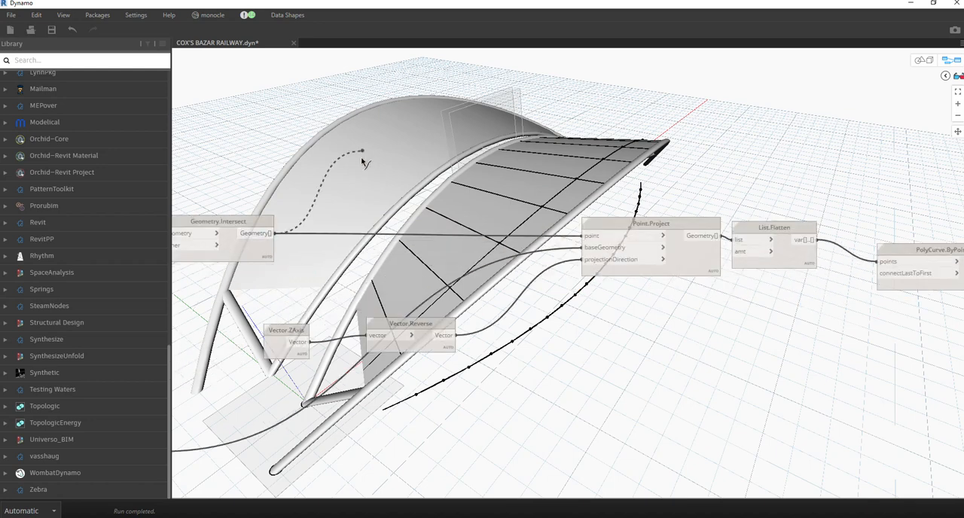
scroll(362, 162, "down", 4)
scroll(681, 165, "up", 4)
left_click(680, 165)
Examine the upstream curve, code block and plane nodes that lead into Geometry.Intersect.
scroll(682, 178, "down", 4)
scroll(259, 253, "up", 3)
middle_click_drag(259, 253, 656, 254)
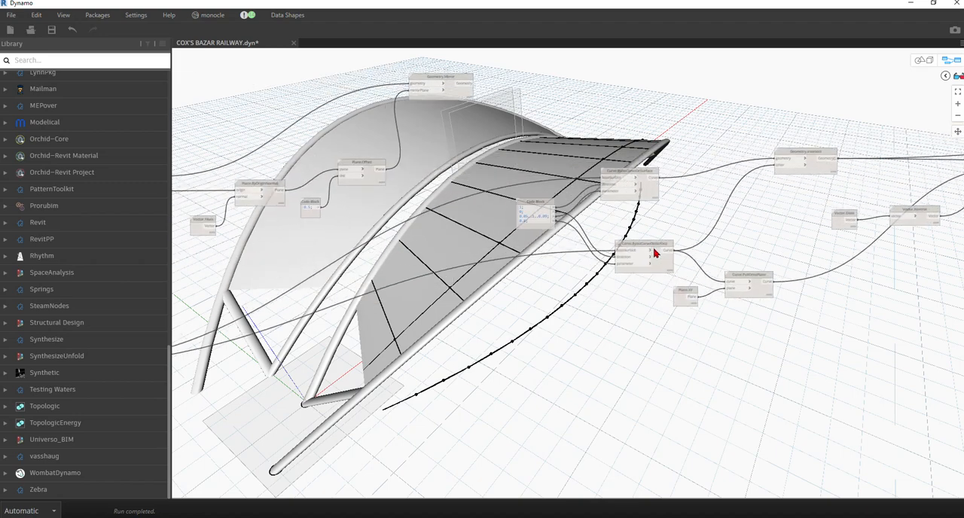
scroll(423, 217, "up", 1)
scroll(452, 84, "up", 1)
scroll(386, 157, "down", 4)
left_click_drag(383, 156, 753, 272)
left_click_drag(768, 163, 397, 258)
left_click_drag(417, 185, 509, 188)
scroll(793, 151, "up", 9)
middle_click_drag(862, 201, 569, 373)
left_click(565, 191)
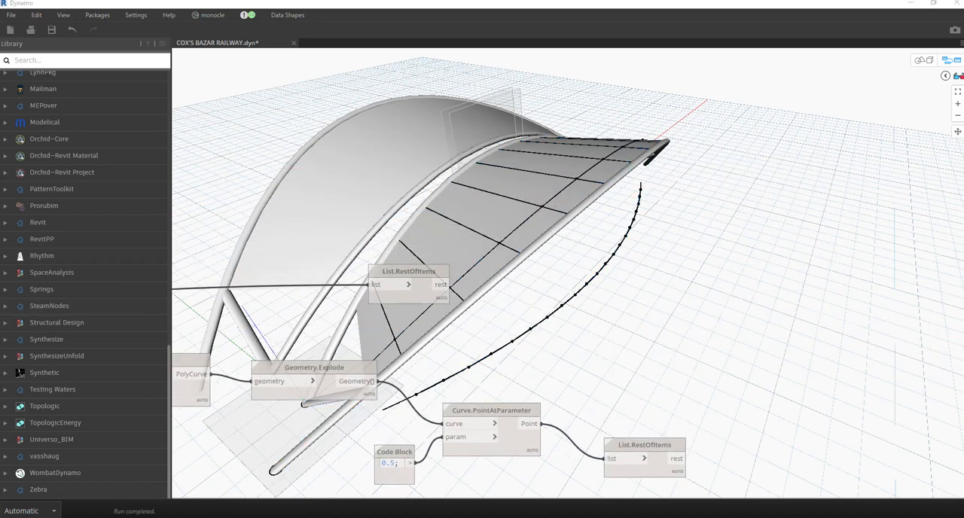
Add two List.FirstItem nodes, one above the other, over the upper List.RestOfItems node.
right_click(440, 172)
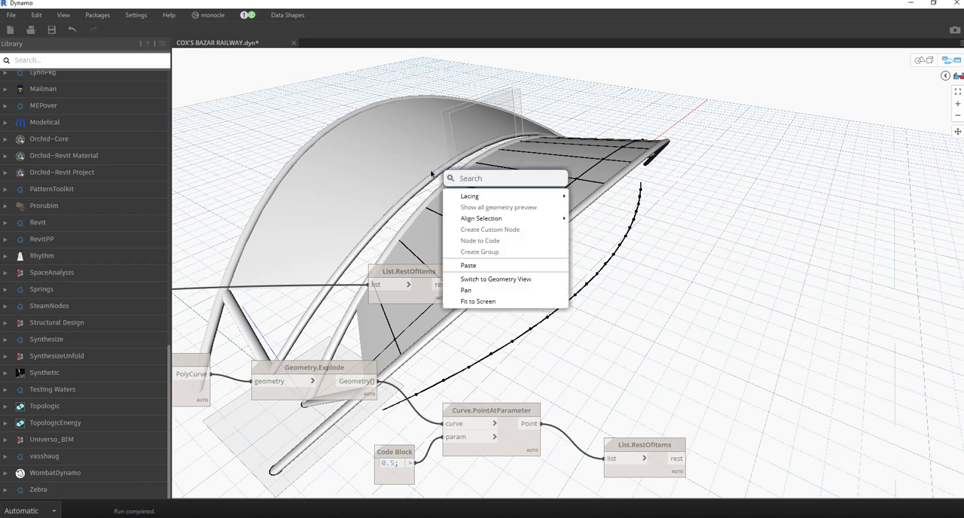
right_click(404, 179)
type("fir")
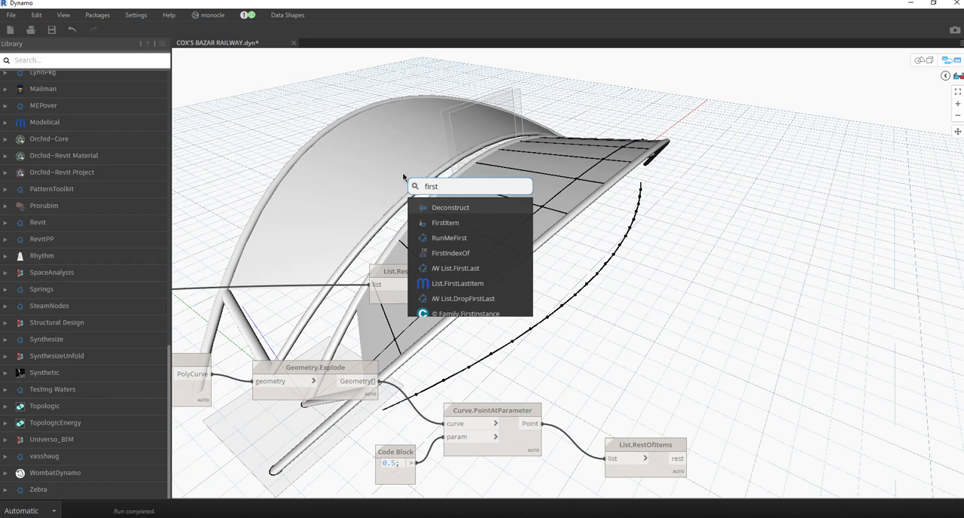
type("st")
left_click(437, 223)
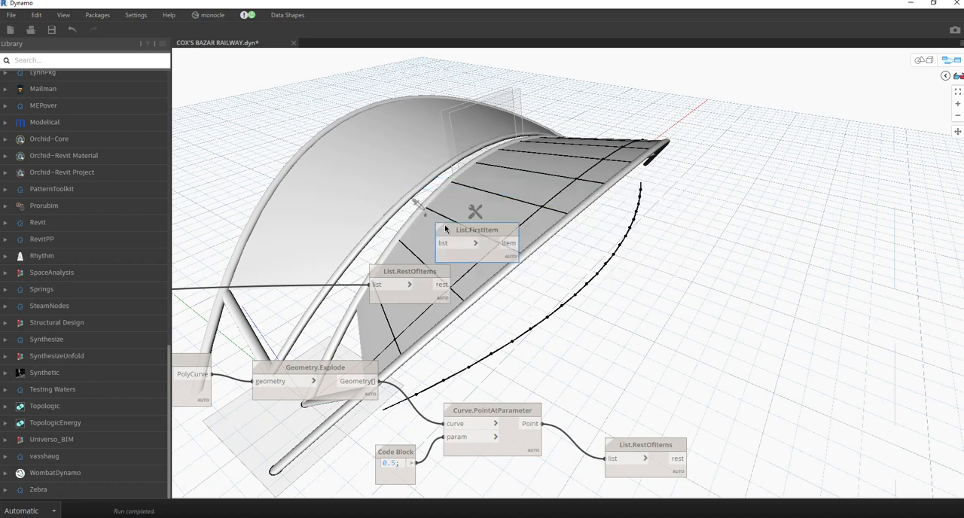
left_click_drag(459, 236, 413, 92)
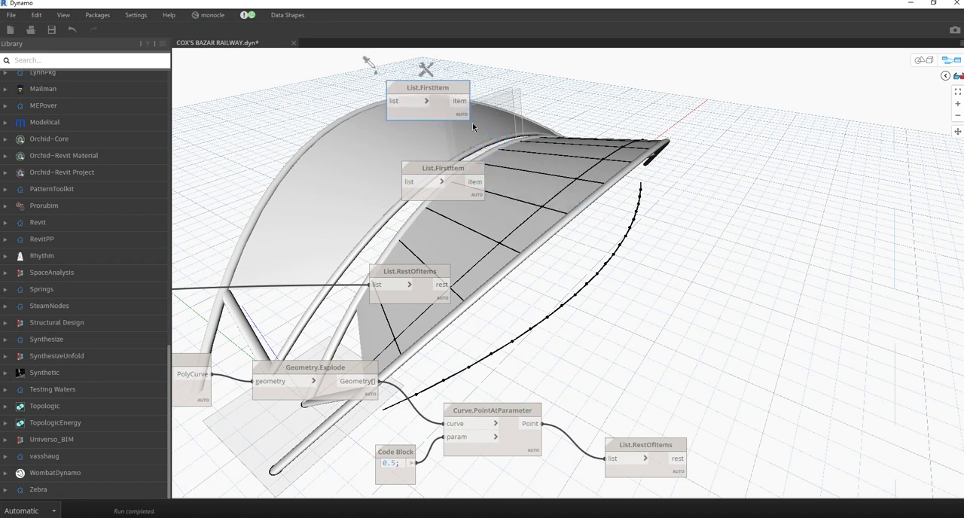
Connect the Point output of Curve.PointAtParameter to the list input of the lower List.FirstItem node.
scroll(538, 177, "down", 3)
middle_click_drag(568, 310, 570, 273)
scroll(569, 272, "up", 3)
middle_click_drag(341, 220, 670, 219)
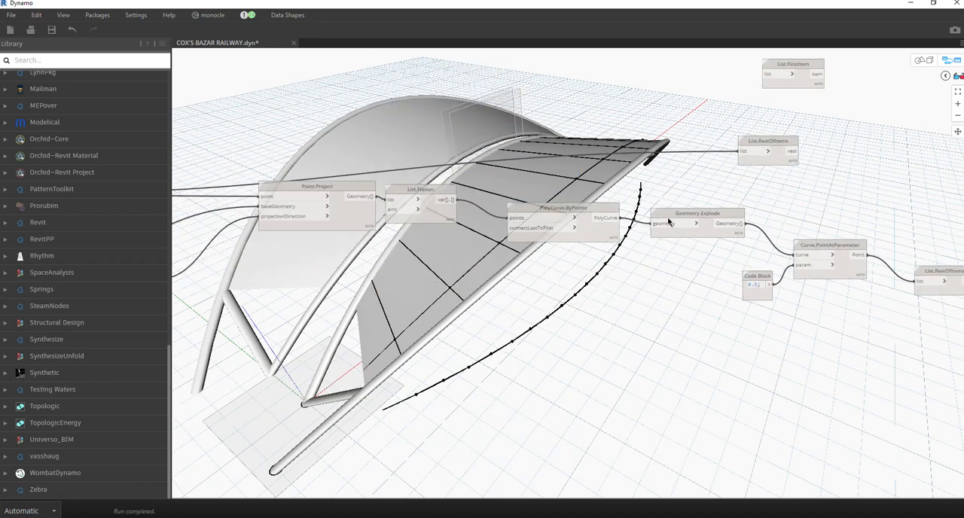
scroll(669, 233, "down", 4)
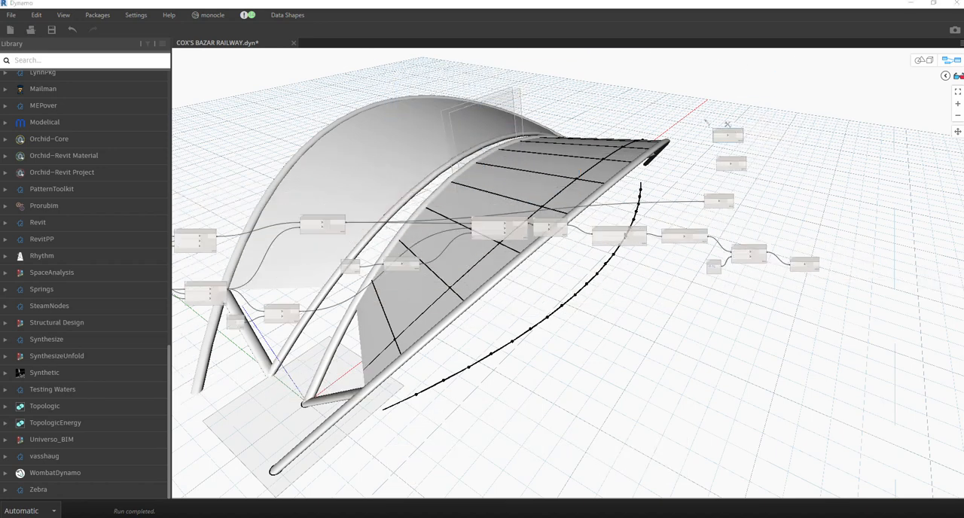
middle_click_drag(603, 200, 475, 250)
scroll(412, 302, "up", 3)
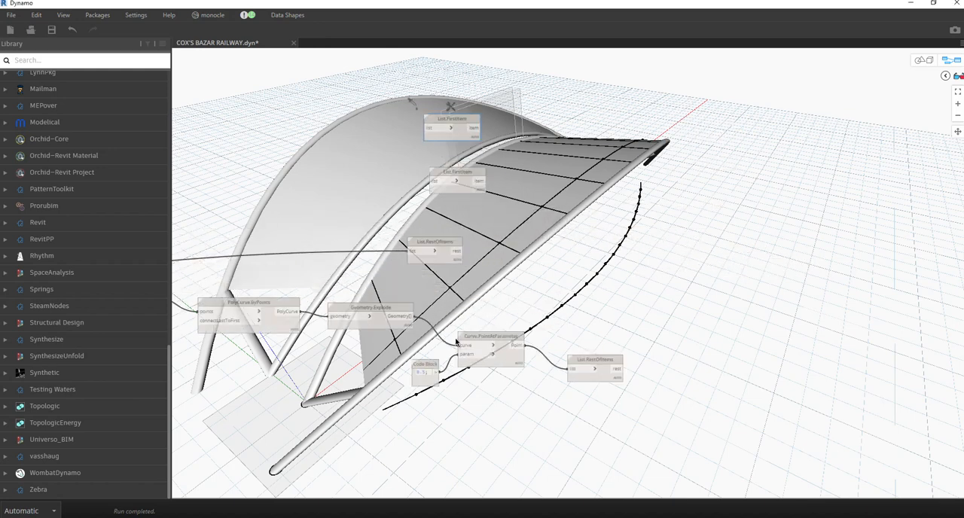
scroll(515, 365, "up", 2)
left_click(513, 360)
scroll(514, 360, "down", 2)
left_click_drag(519, 344, 436, 188)
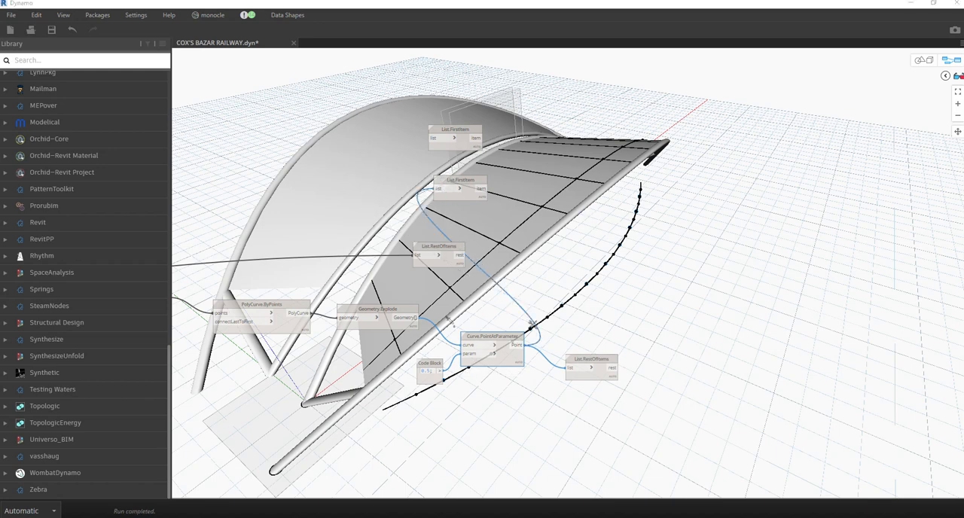
Connect the Geometry.Intersect output to the list input of the upper List.FirstItem node.
left_click_drag(279, 203, 637, 206)
scroll(612, 217, "down", 1)
scroll(613, 217, "down", 3)
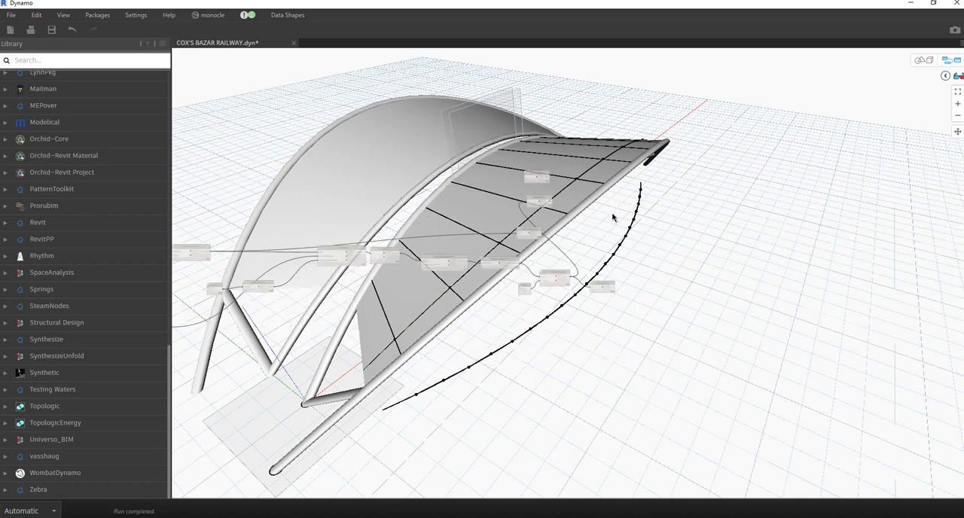
left_click(209, 254)
scroll(525, 182, "up", 1)
scroll(527, 184, "up", 2)
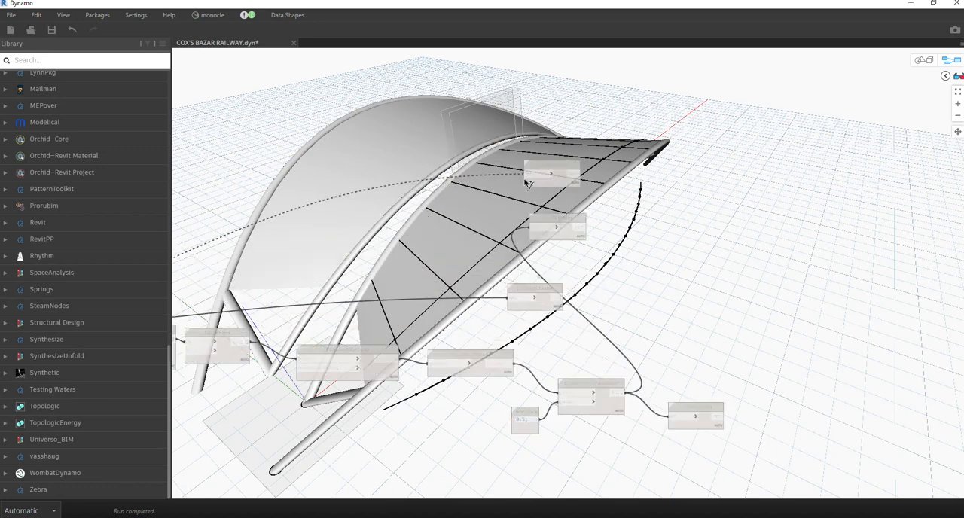
middle_click_drag(656, 222, 388, 167)
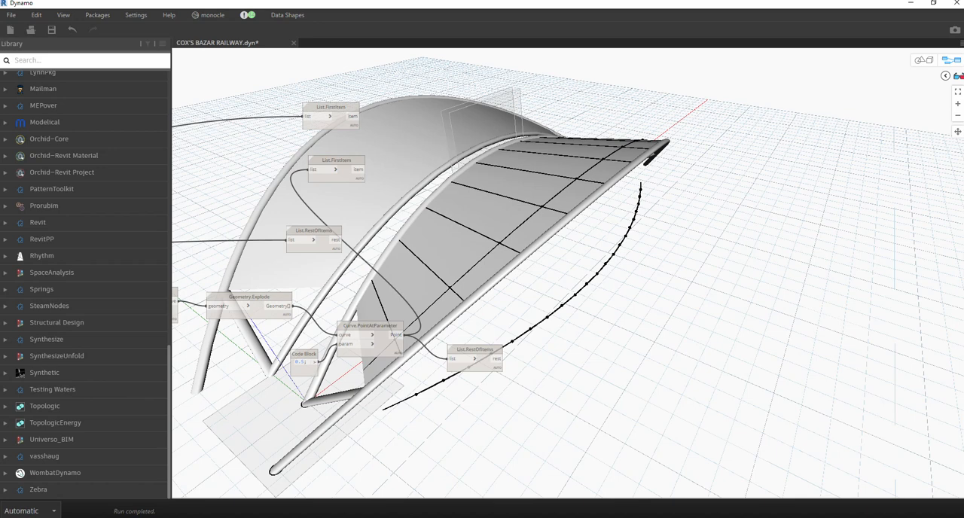
Add a Line.ByStartPointEndPoint node beyond the list nodes and place a copy of it below.
right_click(541, 224)
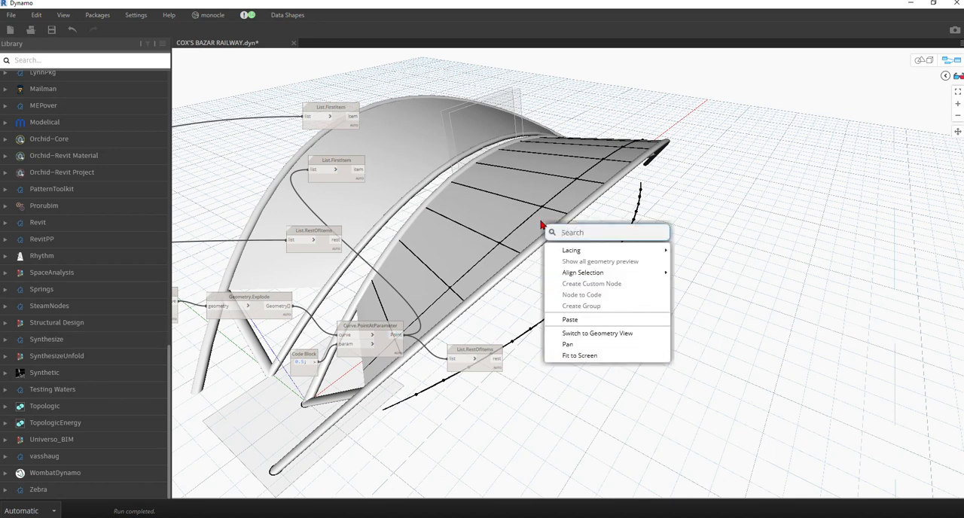
type("line")
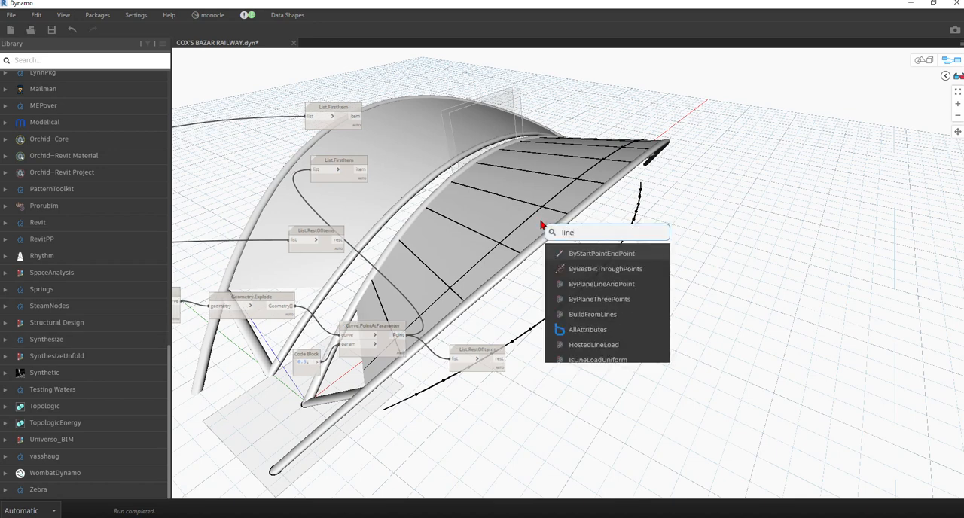
left_click(586, 256)
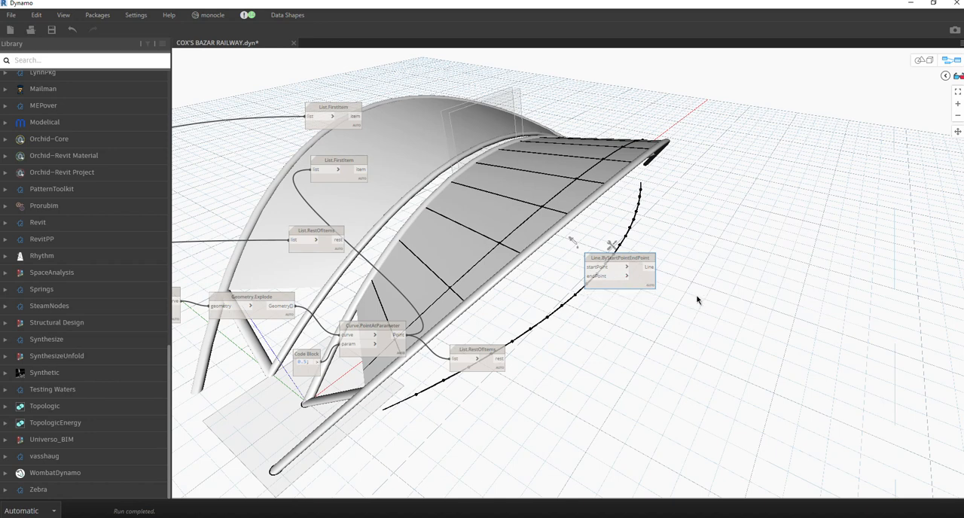
key("ctrl+v")
left_click_drag(729, 292, 729, 351)
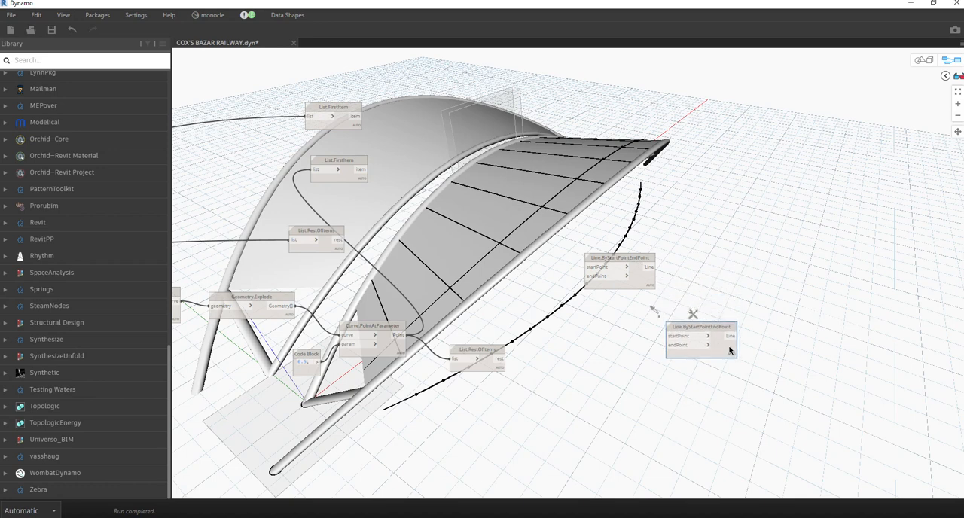
Create a third Line.ByStartPointEndPoint node and arrange the three line nodes one below another beside the list nodes.
left_click(632, 285)
key("ctrl+b")
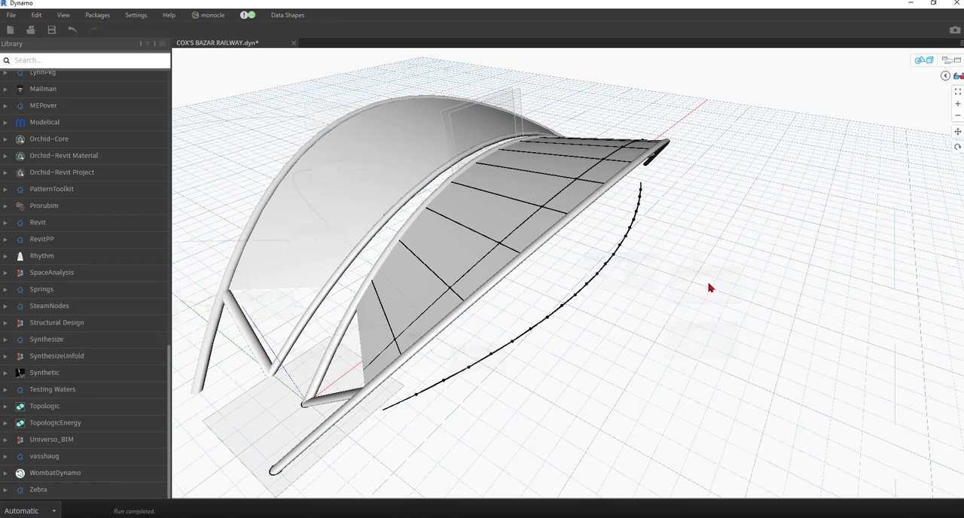
left_click(951, 60)
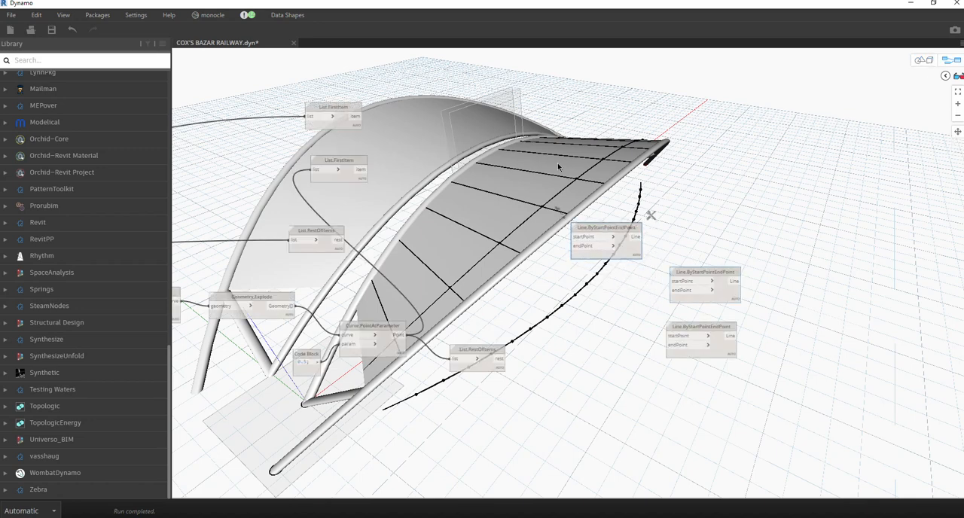
left_click_drag(558, 167, 547, 131)
left_click_drag(733, 299, 567, 230)
left_click_drag(731, 355, 620, 337)
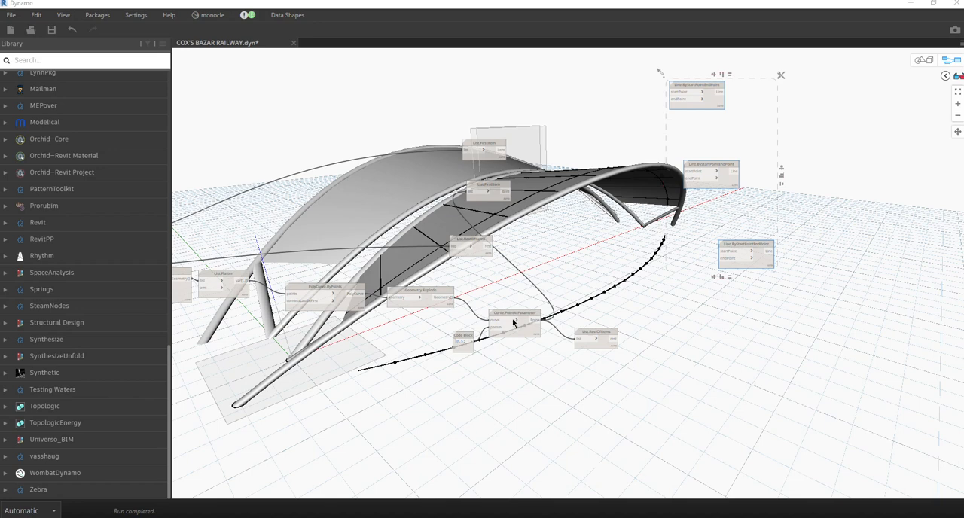
Connect the midpoints' List.RestOfItems output to endPoint and the Geometry.Intersect output to startPoint of the lowest Line.ByStartPointEndPoint node.
scroll(727, 285, "up", 2)
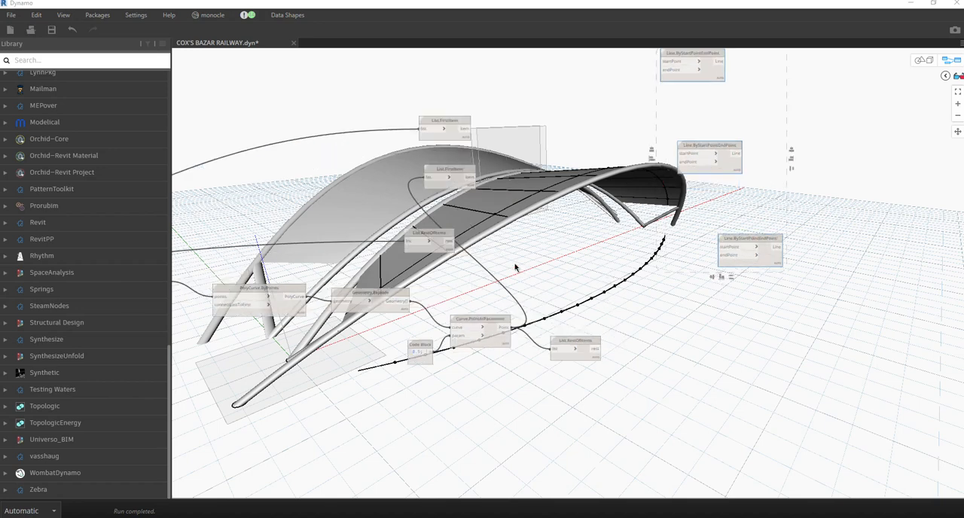
left_click(598, 350)
left_click(729, 259)
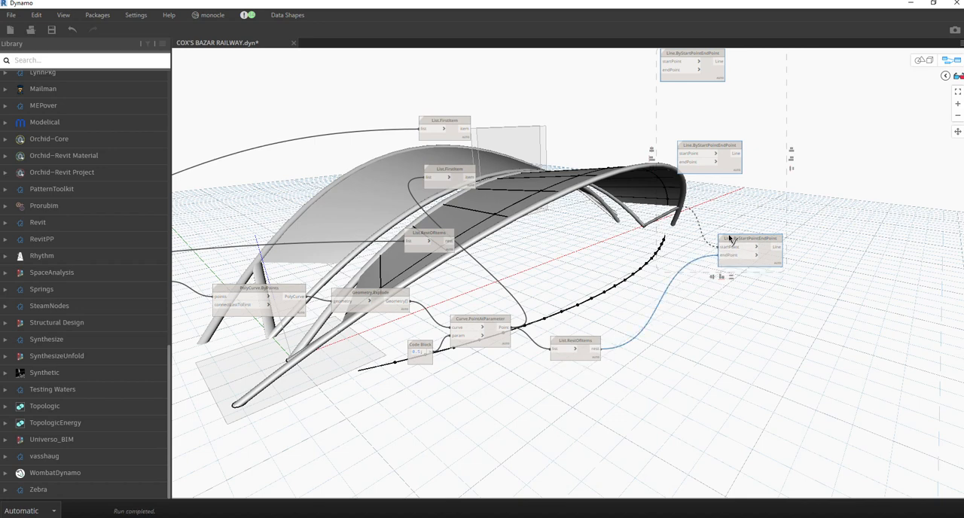
scroll(746, 252, "down", 2)
scroll(620, 262, "down", 3)
scroll(242, 255, "up", 5)
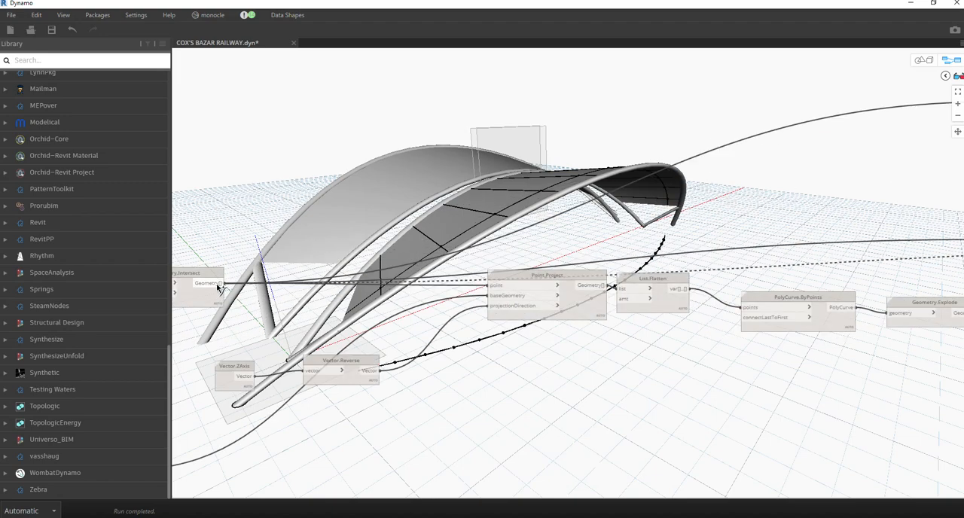
middle_click_drag(639, 241, 480, 341)
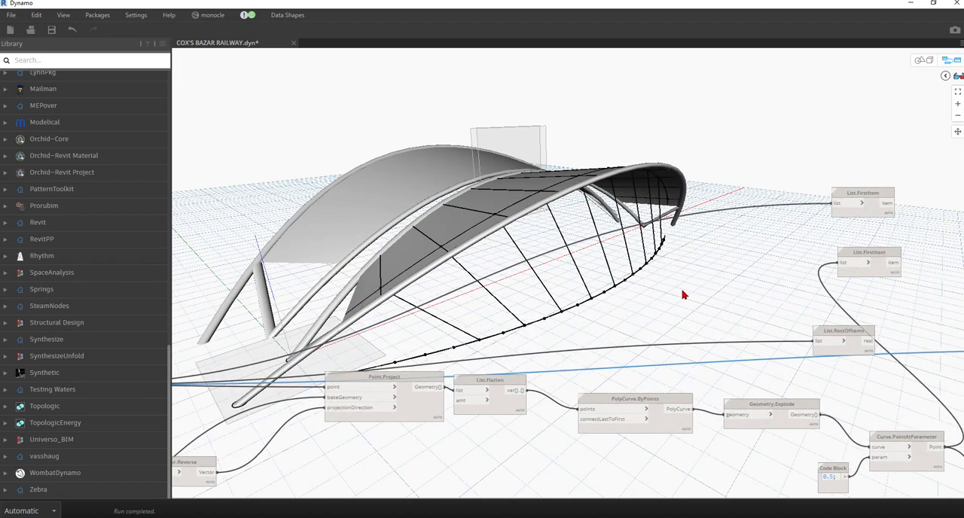
Connect the midpoints' List.RestOfItems output to the endPoint input of the middle Line.ByStartPointEndPoint node.
middle_click_drag(674, 283, 494, 189)
scroll(764, 292, "down", 5)
middle_click_drag(816, 298, 730, 314)
scroll(822, 265, "up", 5)
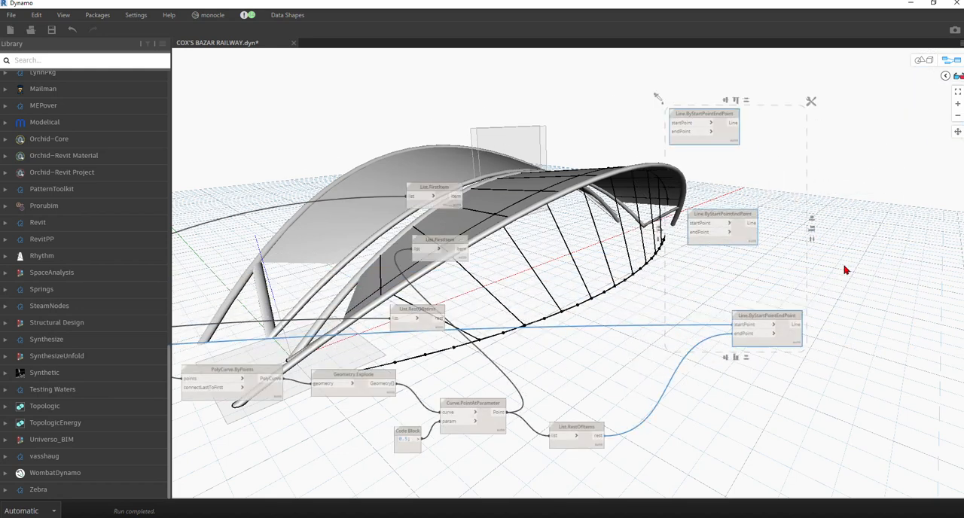
left_click(764, 284)
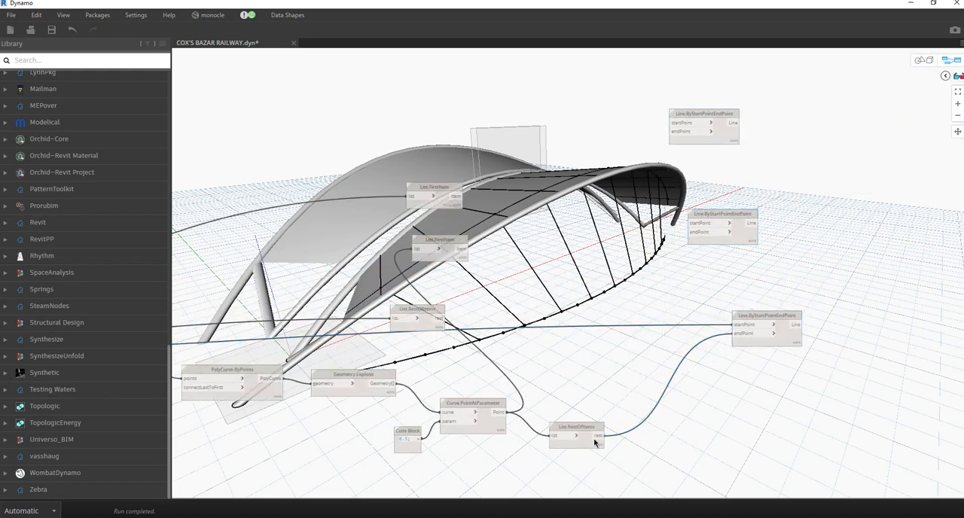
left_click_drag(599, 437, 730, 232)
Try to feed the List.FirstItem outputs into the startPoint input of the middle Line.ByStartPointEndPoint node.
left_click(452, 243)
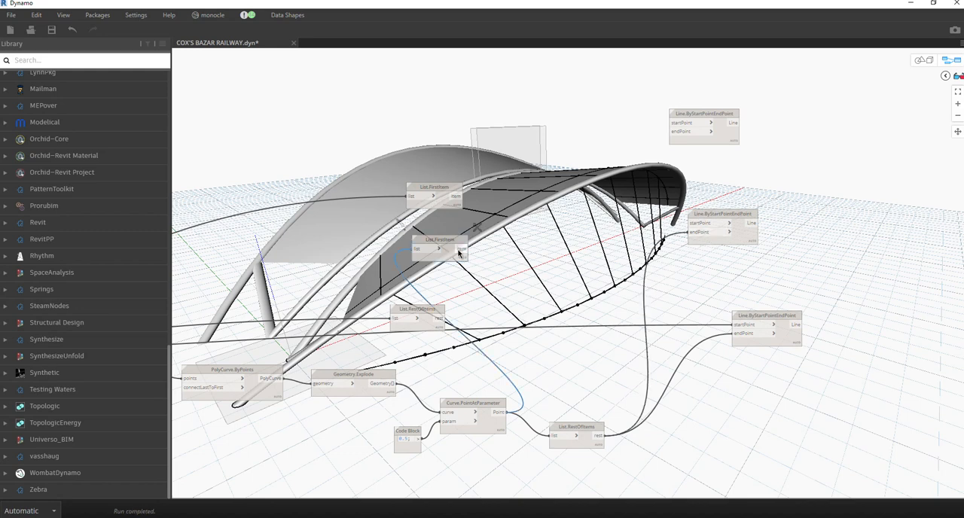
left_click_drag(462, 253, 698, 225)
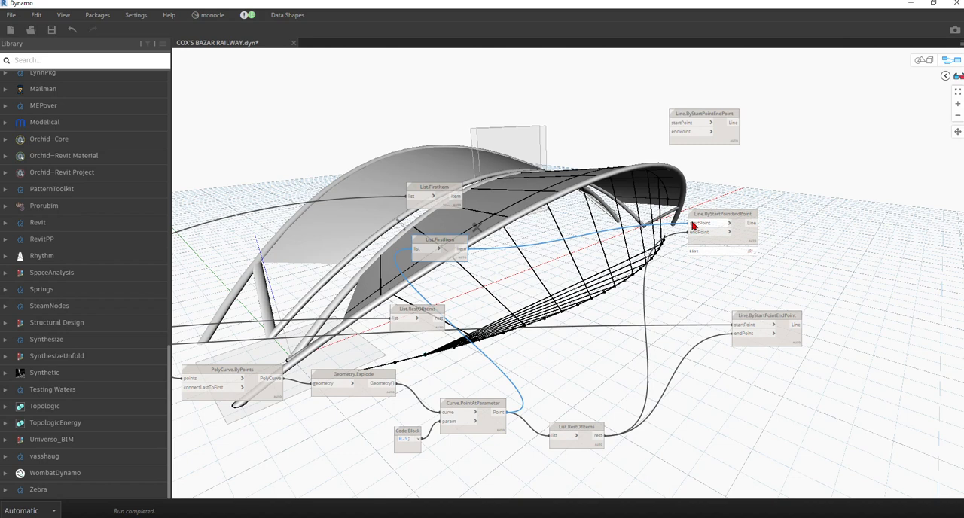
left_click_drag(459, 197, 685, 222)
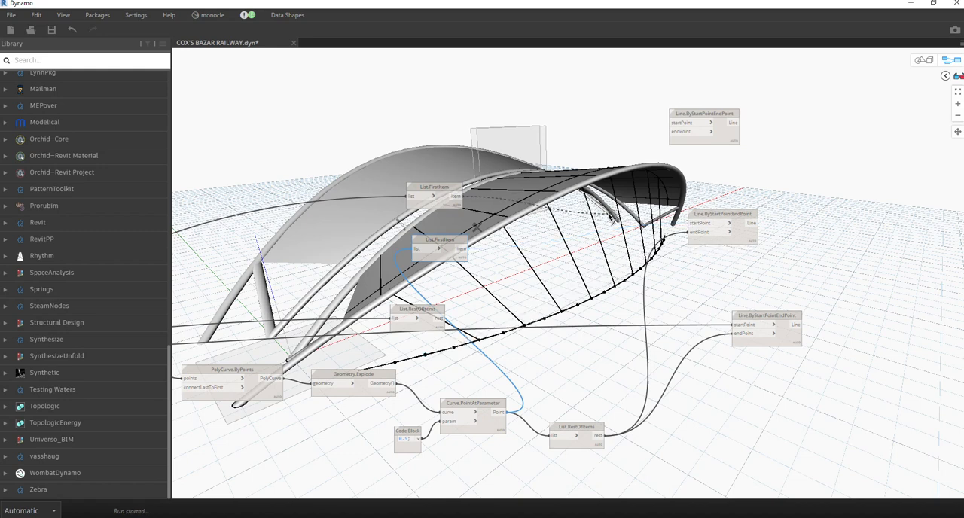
left_click(444, 205)
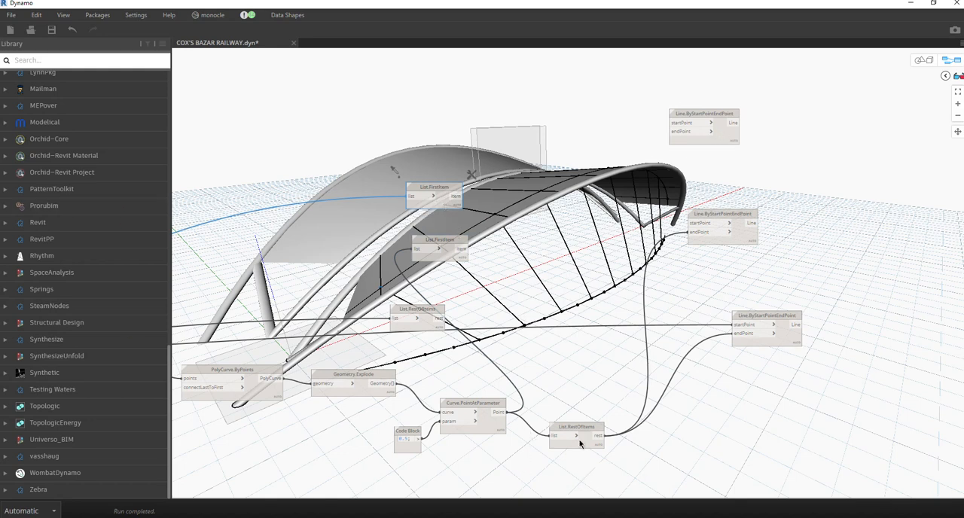
Connect the roof-edge points' List.RestOfItems output to the startPoint input of the middle Line.ByStartPointEndPoint node.
left_click(586, 430)
left_click(596, 396)
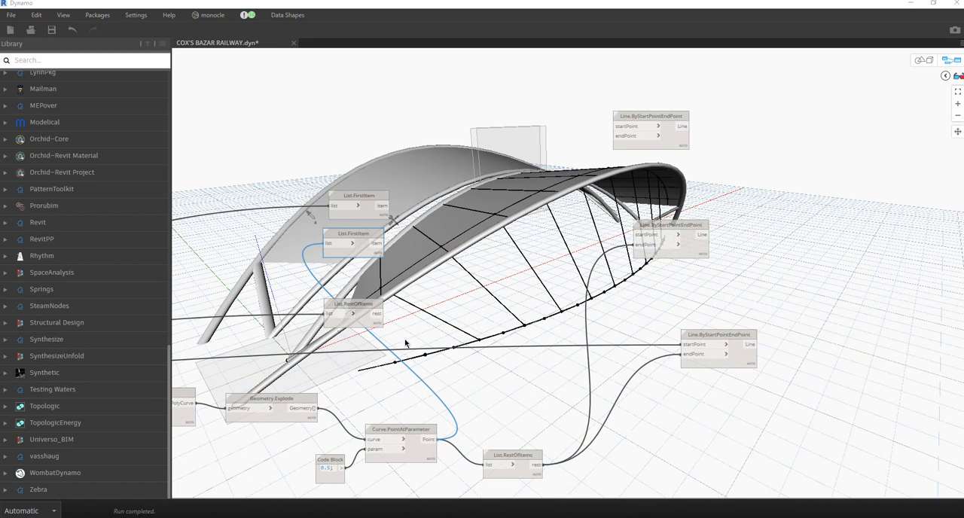
left_click_drag(532, 460, 524, 461)
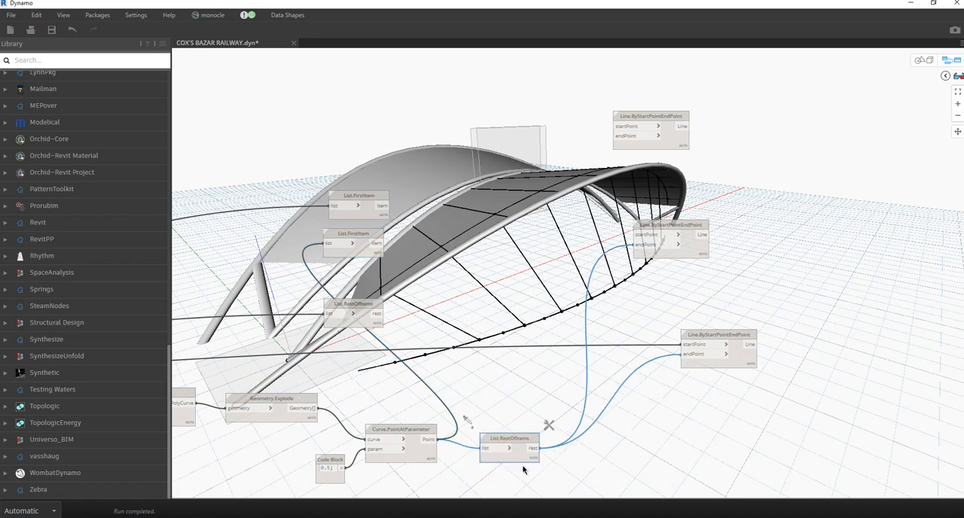
left_click(377, 314)
left_click(634, 235)
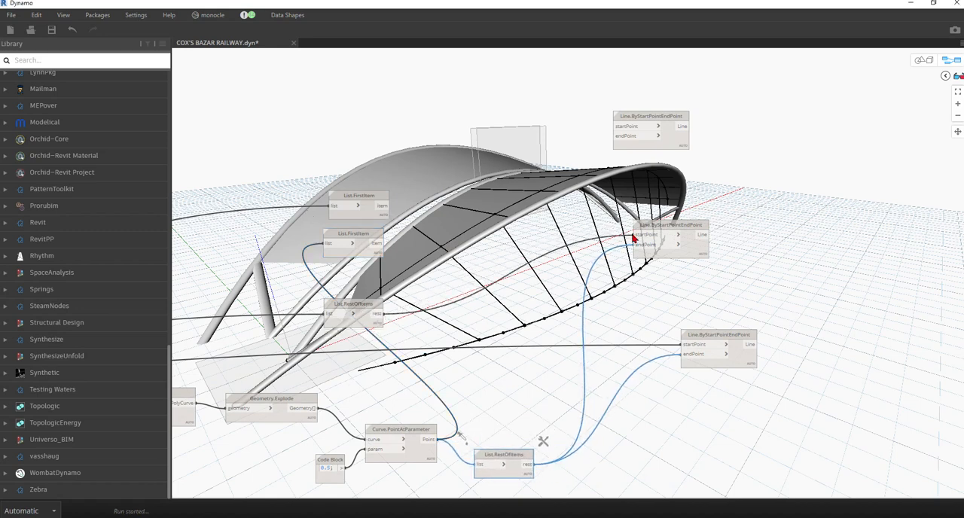
Examine in 3D how the column lines run between the roof edge and the ground-curve midpoints.
left_click(925, 66)
right_click_drag(678, 251, 474, 262)
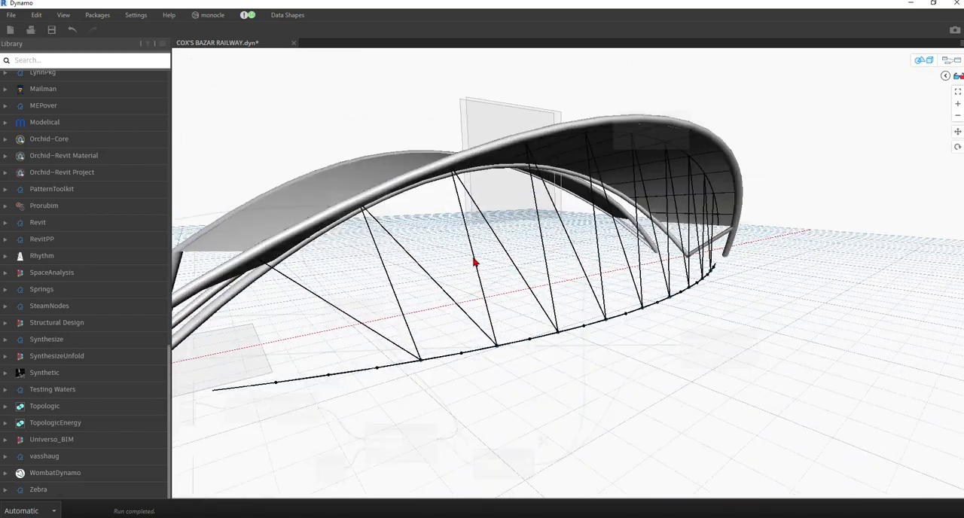
right_click_drag(702, 261, 742, 207)
left_click(926, 64)
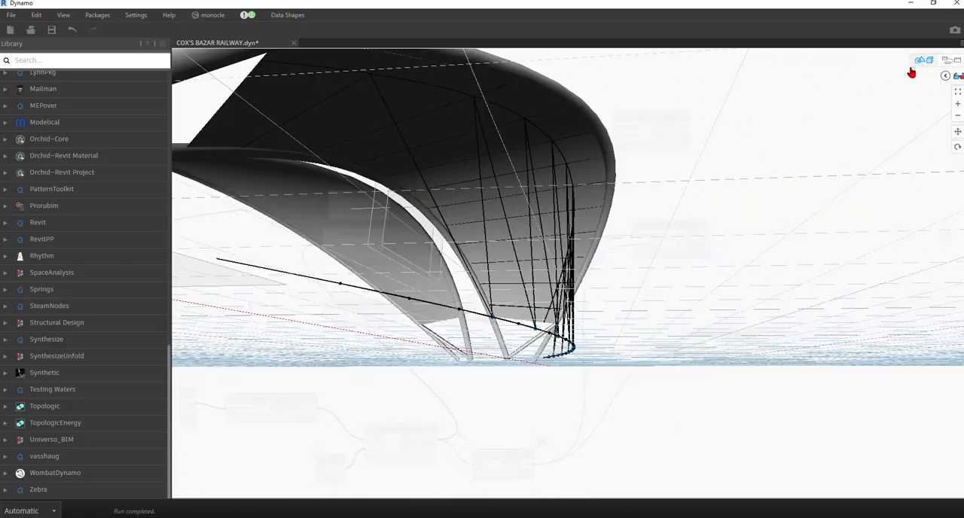
right_click(609, 217)
left_click(926, 63)
right_click_drag(699, 187, 723, 173)
left_click(926, 63)
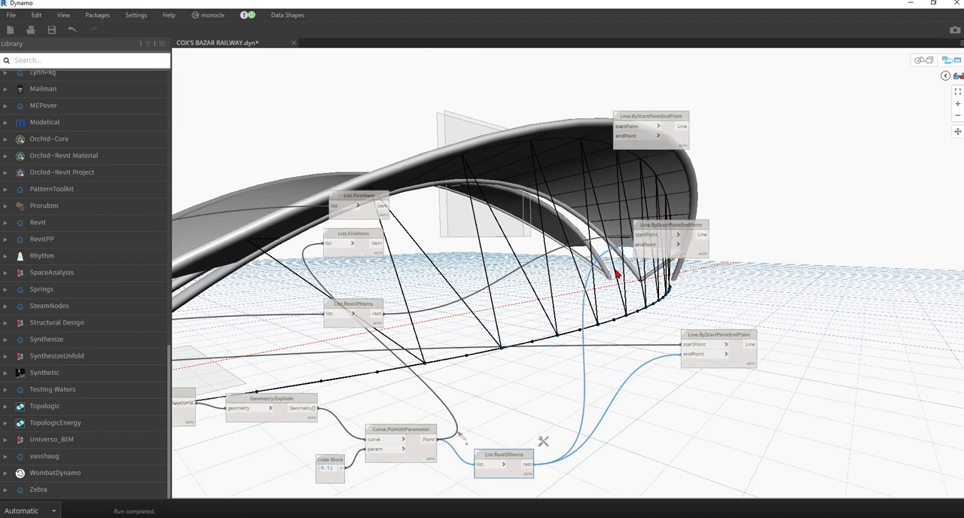
Connect the roof-edge List.FirstItem output to startPoint and the midpoints' List.FirstItem output to endPoint of the top Line.ByStartPointEndPoint node.
left_click_drag(384, 216, 375, 154)
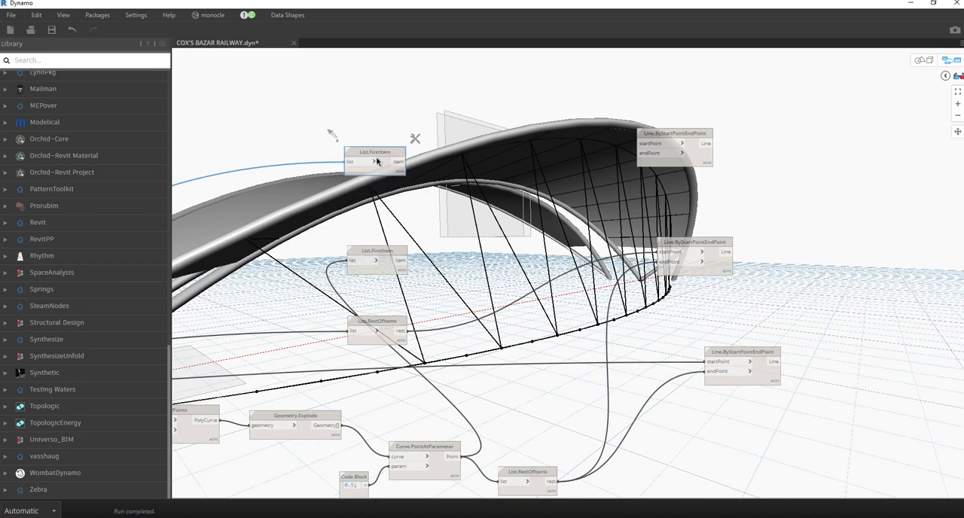
left_click(928, 63)
right_click_drag(580, 261, 498, 301)
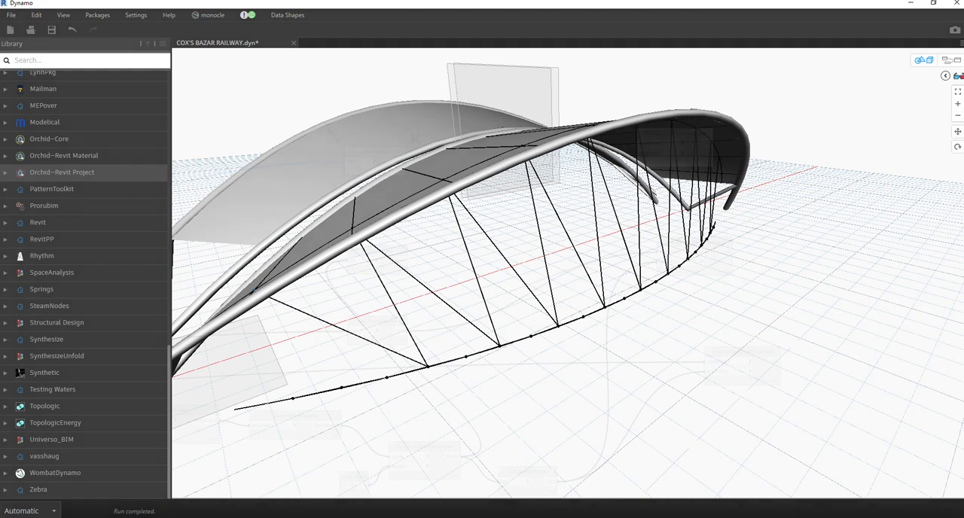
mouse_move(252, 291)
left_mouse_down()
mouse_move(288, 394)
mouse_move(260, 285)
left_mouse_up()
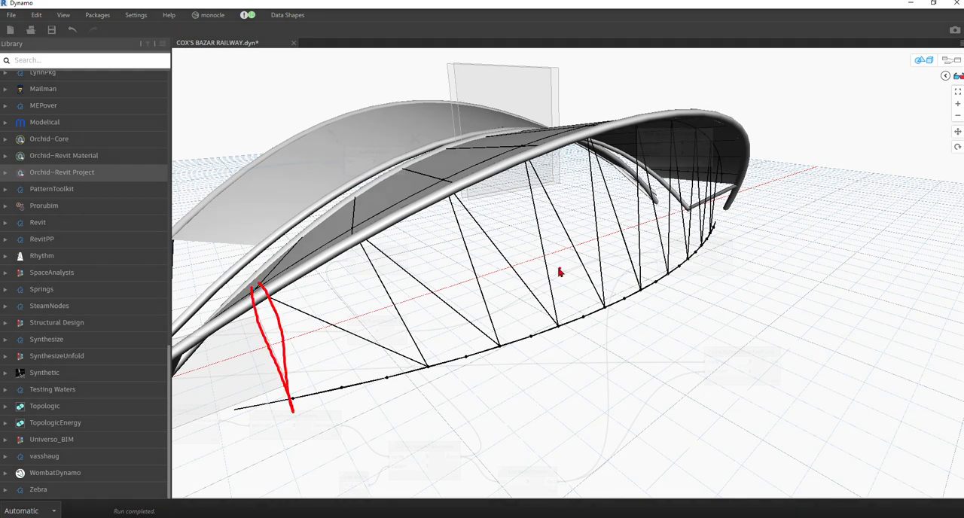
key("Escape")
key("ctrl+b")
left_click_drag(397, 162, 640, 143)
left_click_drag(400, 262, 641, 153)
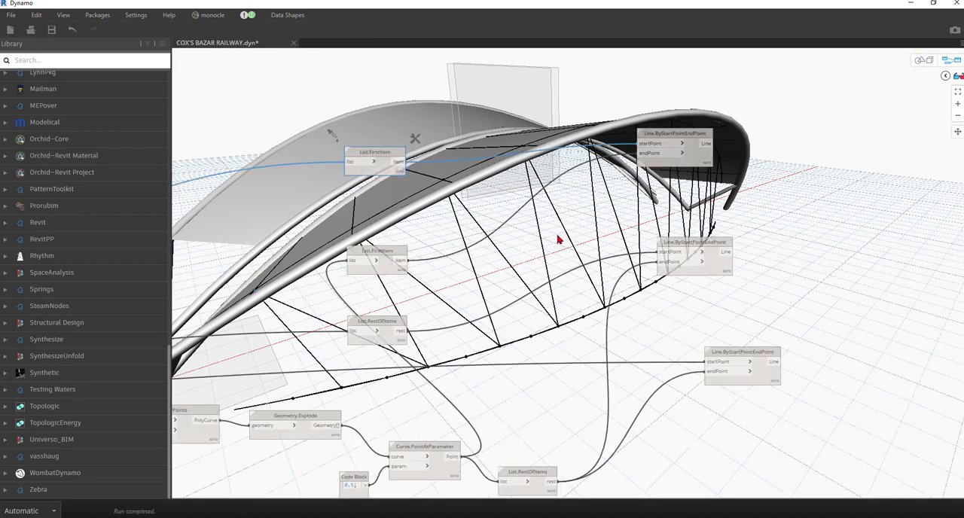
Check the full set of inclined column lines under the roof edge from several angles.
left_click(927, 60)
right_click_drag(641, 236, 671, 240)
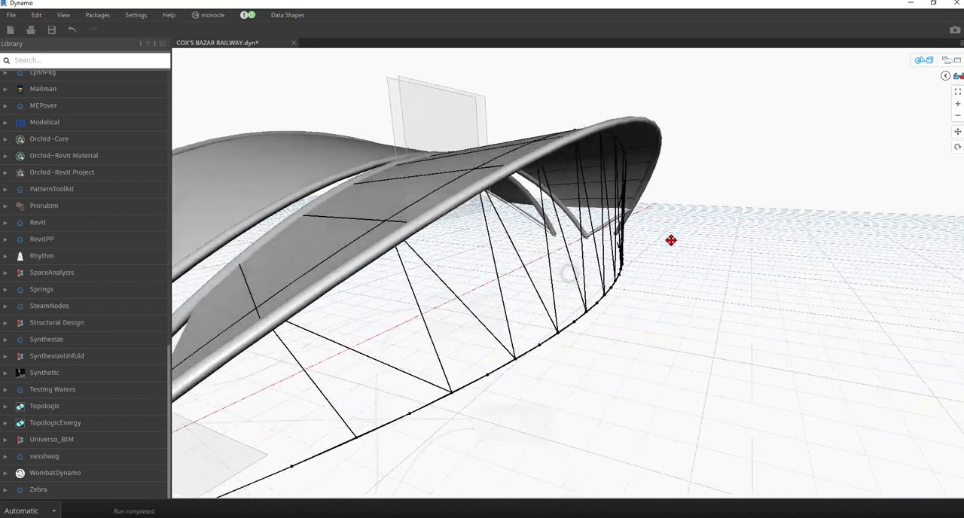
left_click(929, 63)
right_click(595, 235)
scroll(549, 231, "up", 3)
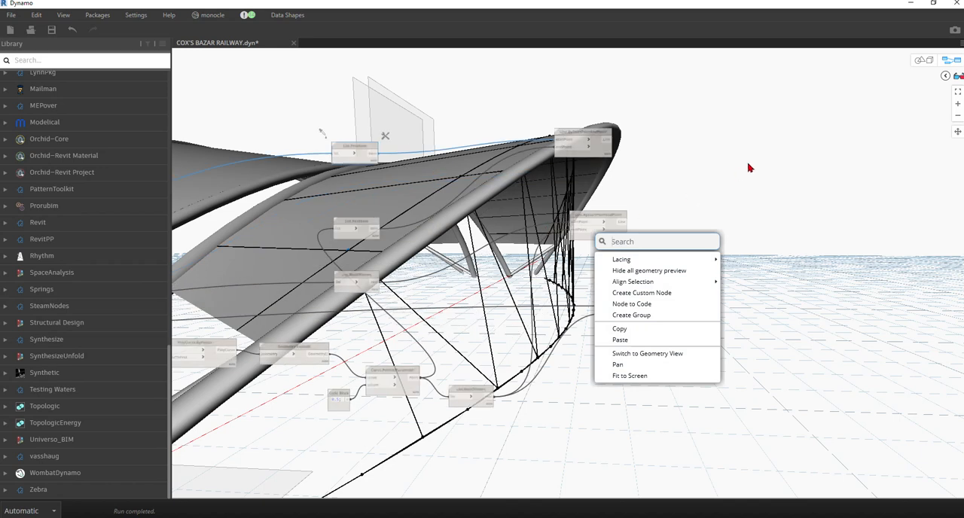
left_click(697, 195)
middle_click_drag(714, 237, 508, 268)
scroll(542, 234, "down", 1)
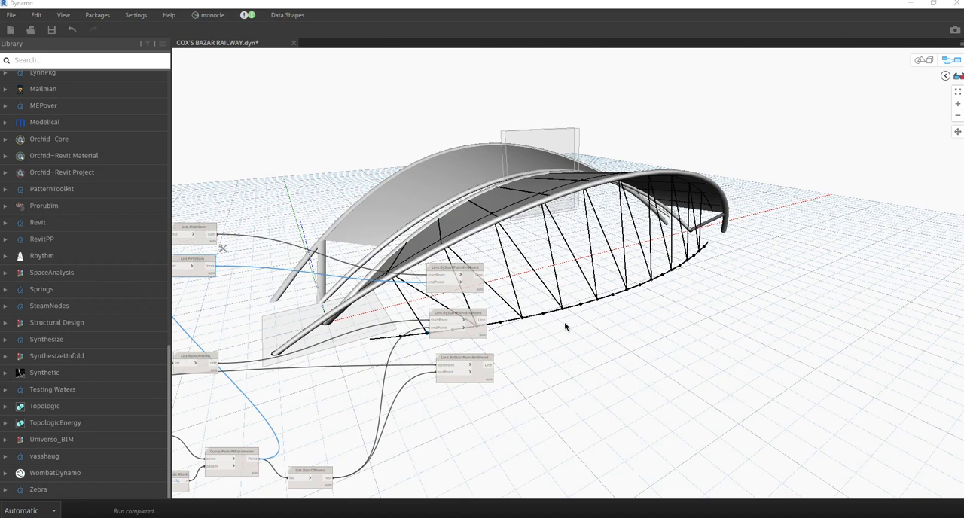
Duplicate the uppermost group of the 0.2 Code Block, Circle.ByCenterPointRadius and Curve.SweepAsSolid nodes.
middle_click_drag(516, 324, 586, 384)
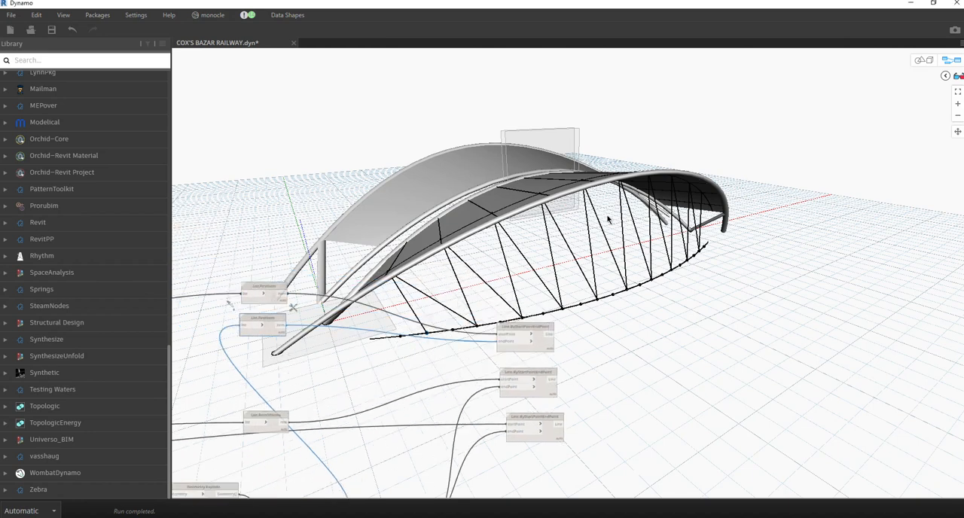
scroll(625, 294, "down", 5)
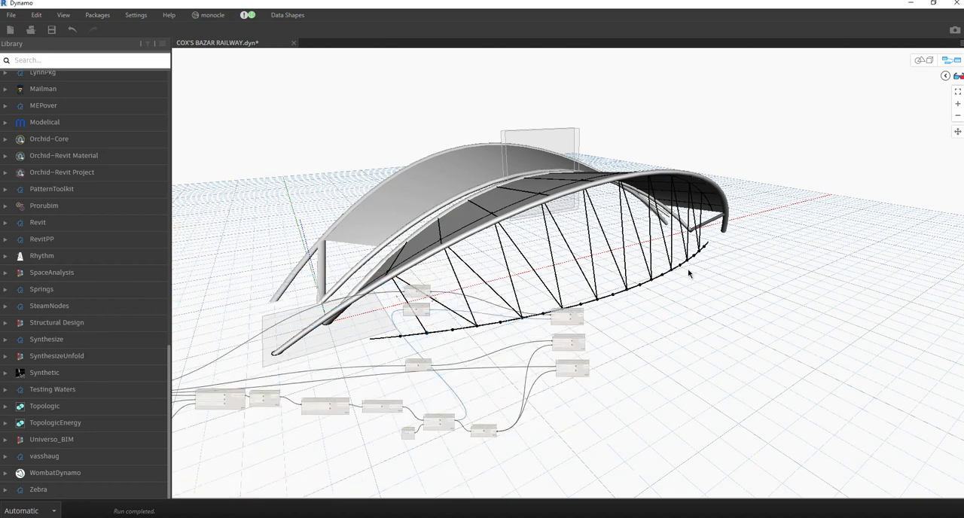
scroll(687, 273, "up", 3)
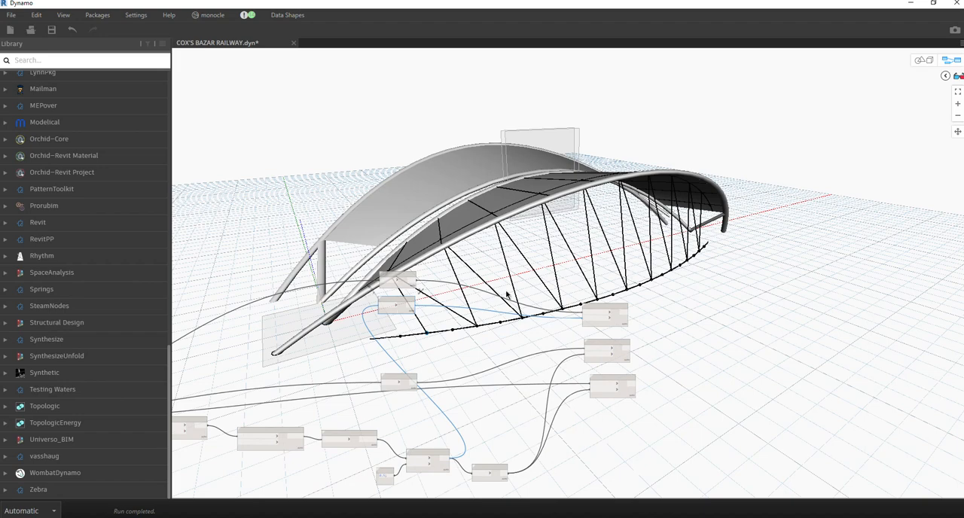
scroll(476, 244, "down", 5)
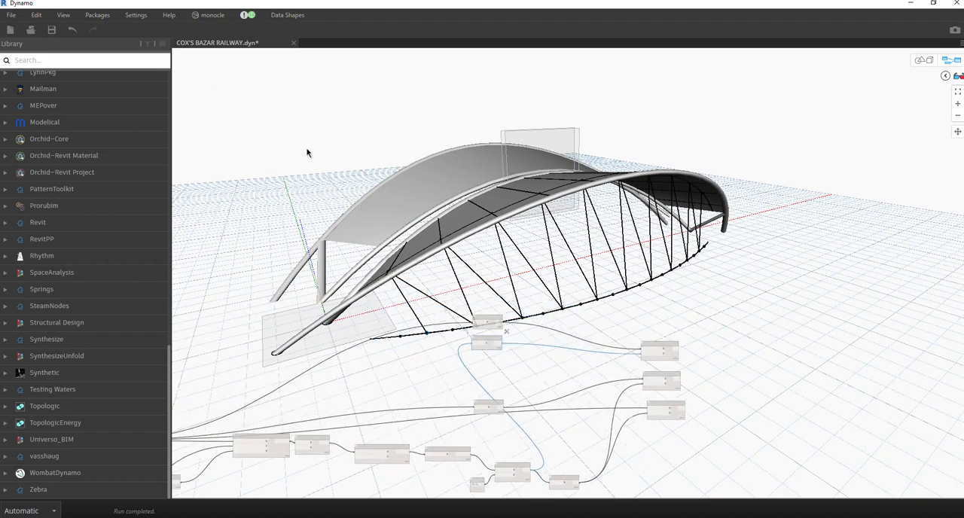
scroll(635, 351, "up", 5)
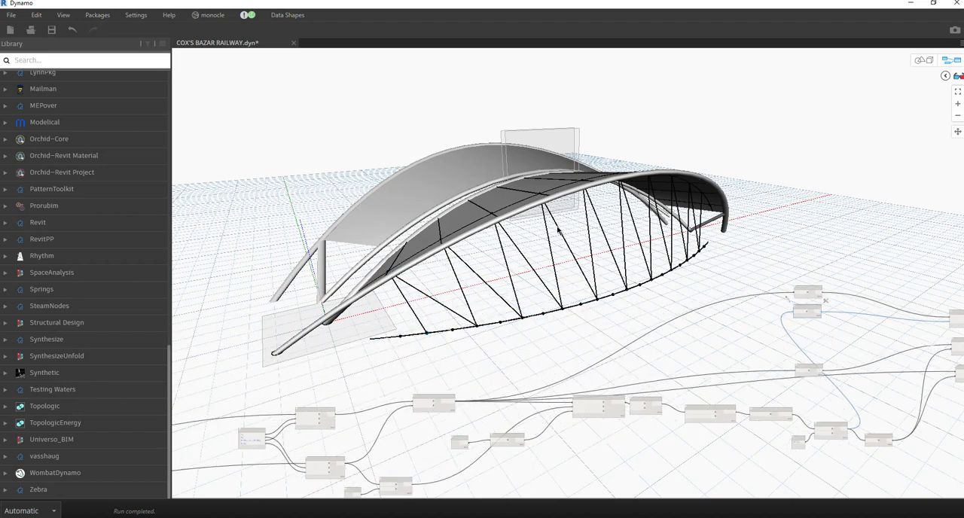
scroll(554, 250, "down", 3)
scroll(334, 98, "up", 3)
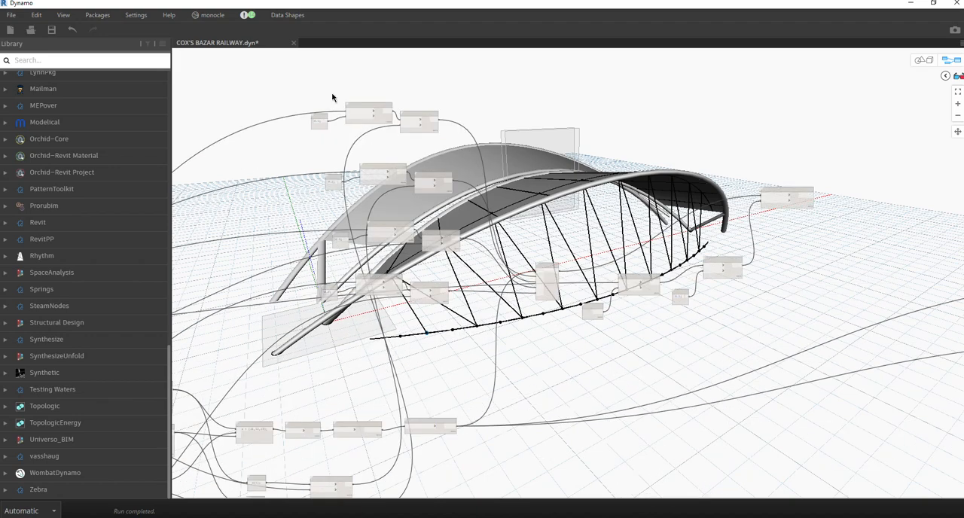
scroll(232, 91, "up", 3)
left_click_drag(232, 89, 609, 200)
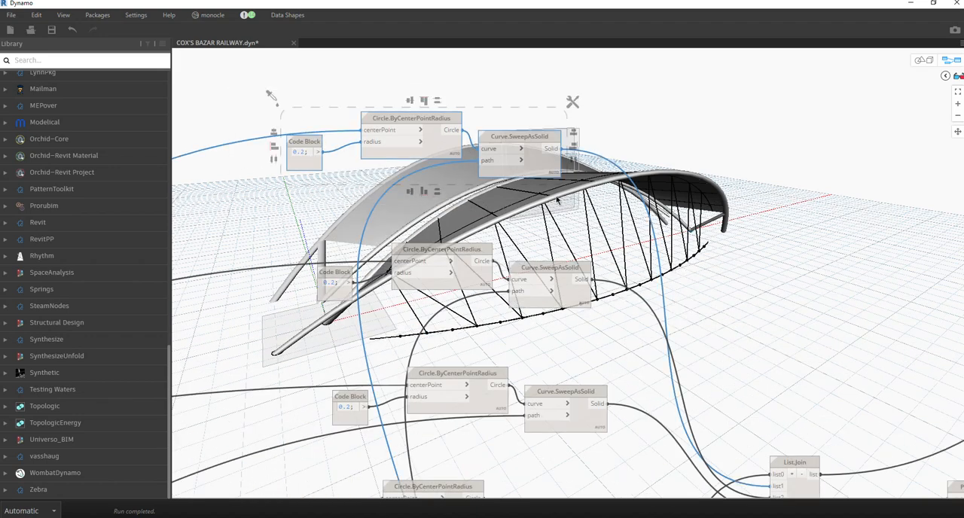
mouse_move(420, 154)
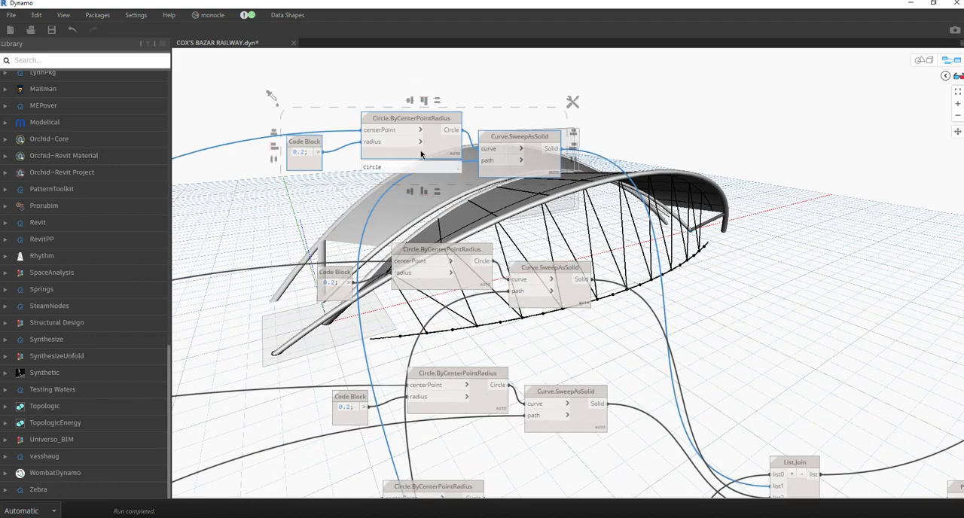
key("ctrl+v")
key("ctrl+b")
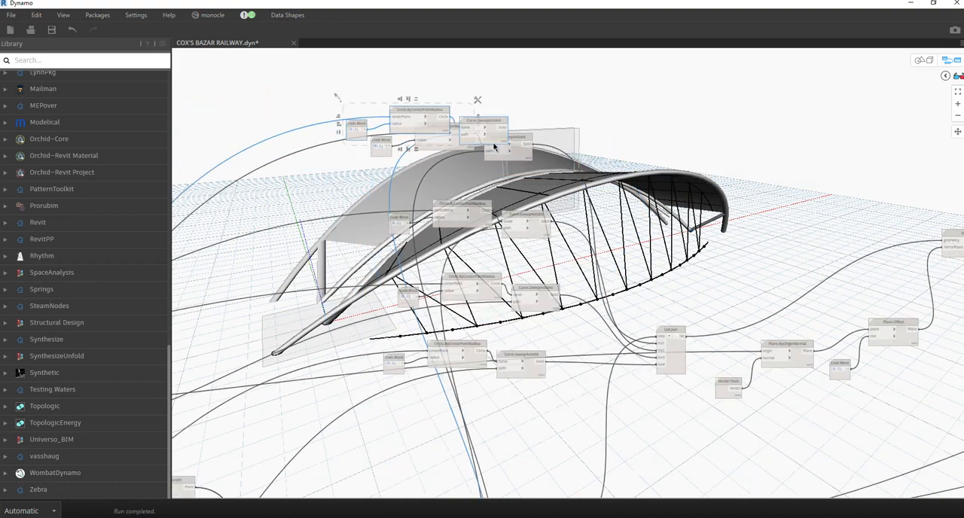
Place the duplicated circle and sweep nodes beside the three Line.ByStartPointEndPoint nodes.
scroll(622, 130, "down", 5)
left_click_drag(647, 130, 587, 302)
scroll(813, 134, "up", 5)
scroll(761, 164, "up", 4)
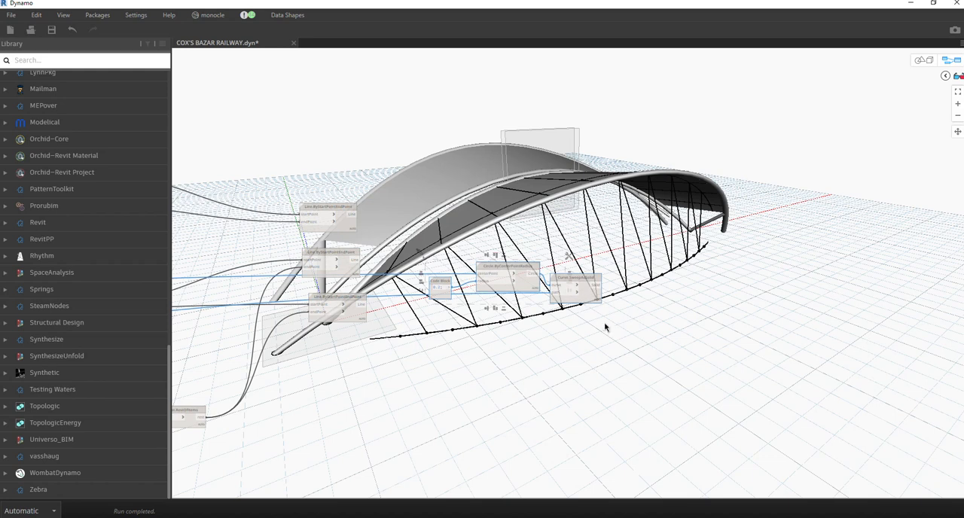
Disconnect the inherited wires from the duplicated Circle.ByCenterPointRadius centerPoint and Curve.SweepAsSolid path inputs.
scroll(490, 279, "up", 3)
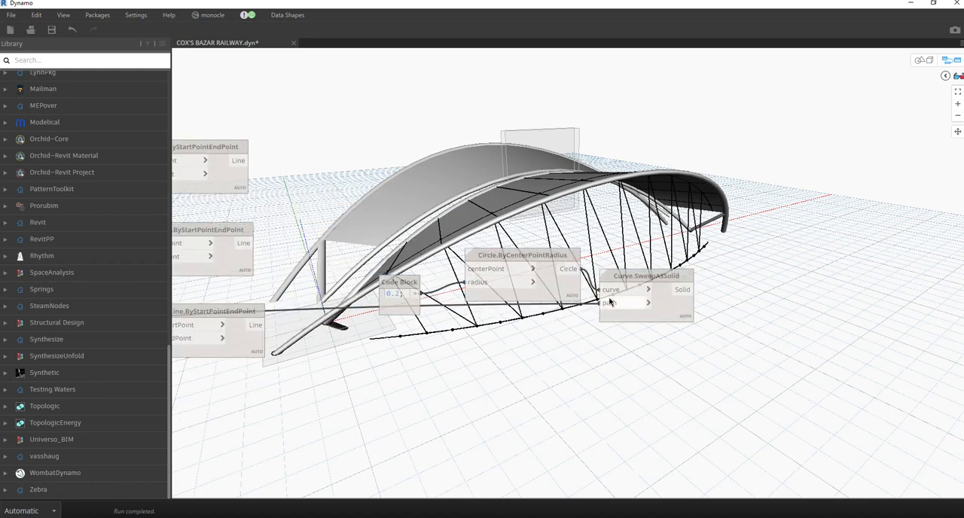
left_click(609, 304)
left_click(563, 360)
middle_click_drag(425, 282, 570, 268)
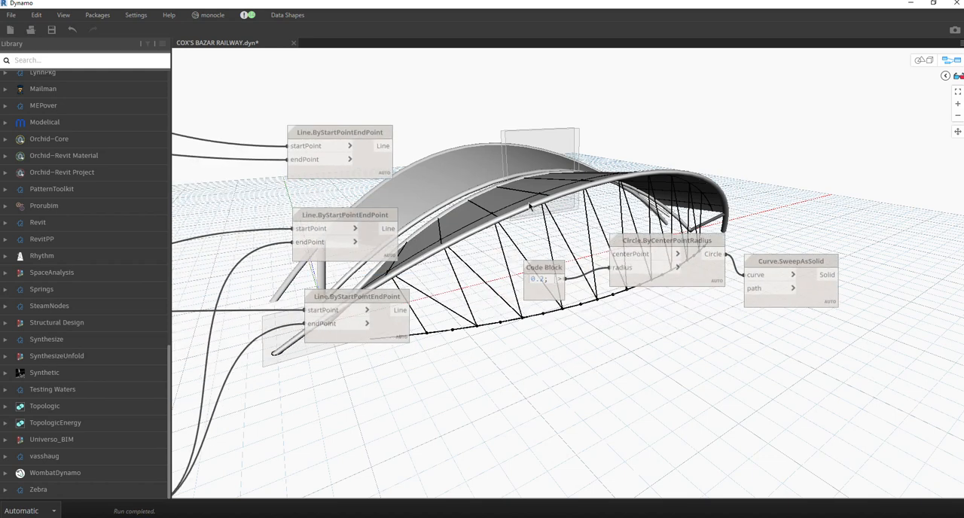
Make two more copies of the Code Block, circle and sweep group and stack the three groups beside the line nodes.
scroll(507, 149, "down", 5)
middle_click_drag(682, 150, 546, 223)
left_click_drag(584, 196, 826, 320)
left_click_drag(743, 246, 738, 303)
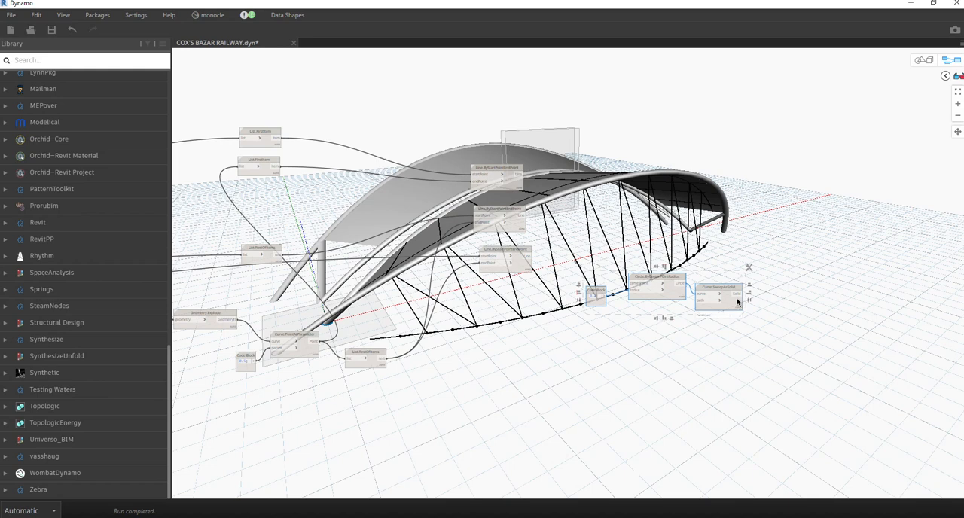
key("ctrl+v")
left_click_drag(844, 307, 686, 228)
key("ctrl+v")
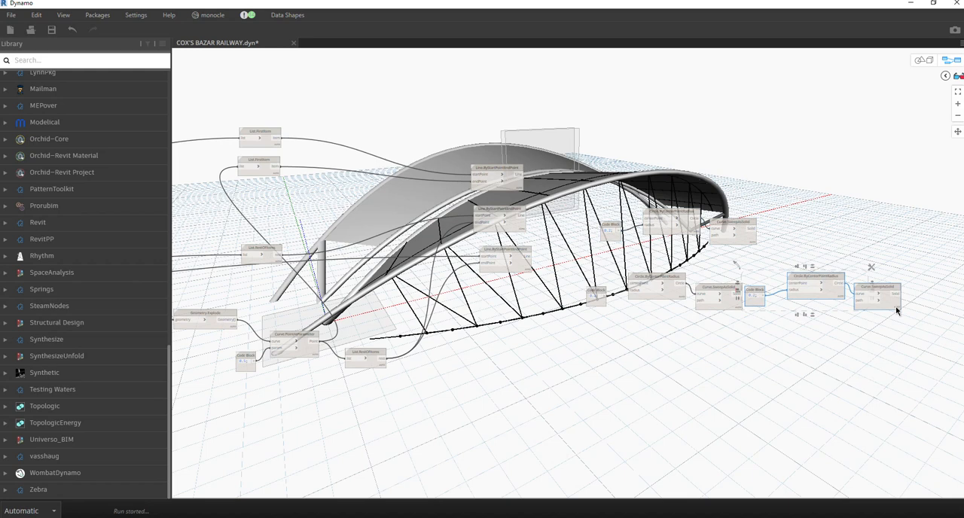
left_click_drag(769, 192, 745, 161)
Connect each Line.ByStartPointEndPoint node's Line output to the path input of its corresponding Curve.SweepAsSolid node.
scroll(568, 143, "up", 2)
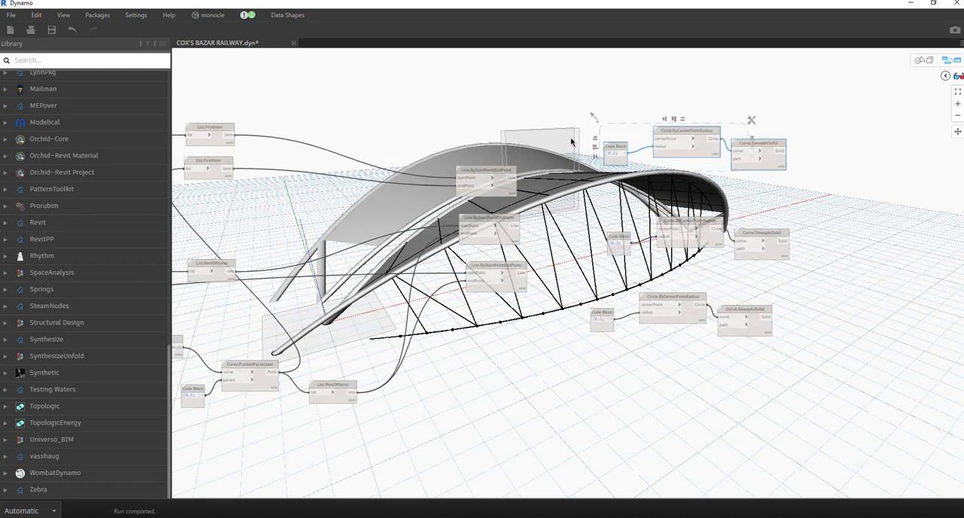
left_click(583, 80)
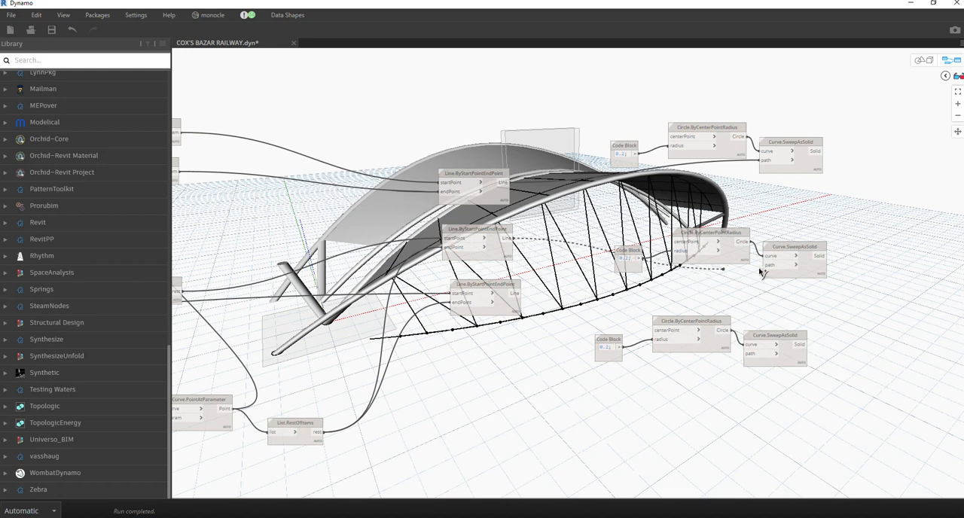
left_click_drag(519, 296, 750, 353)
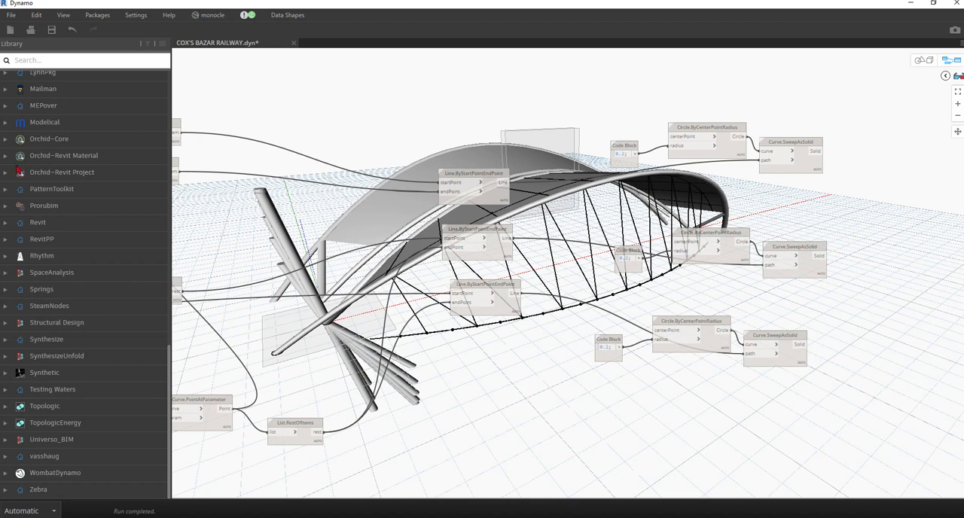
Set the radius Code Block of the lowest circle and sweep group to 0.06.
scroll(648, 369, "up", 5)
mouse_move(568, 323)
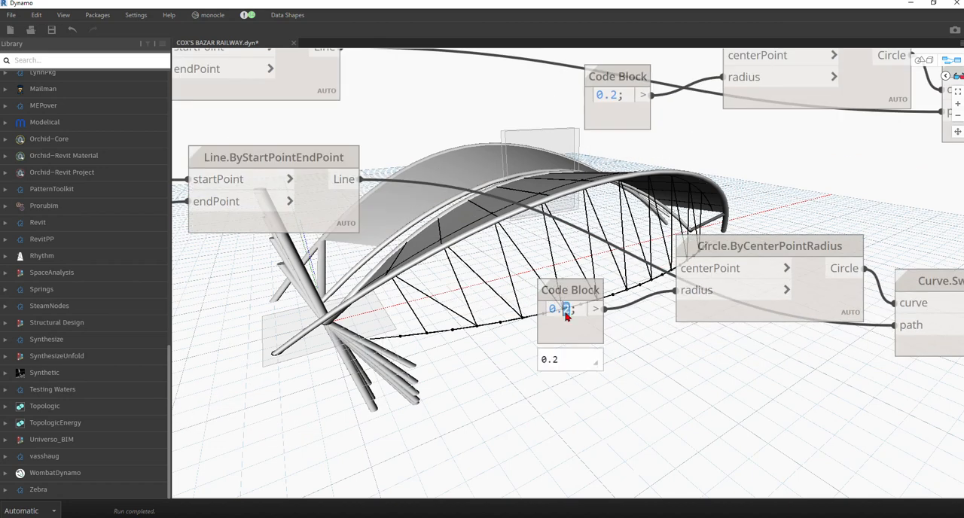
type("06")
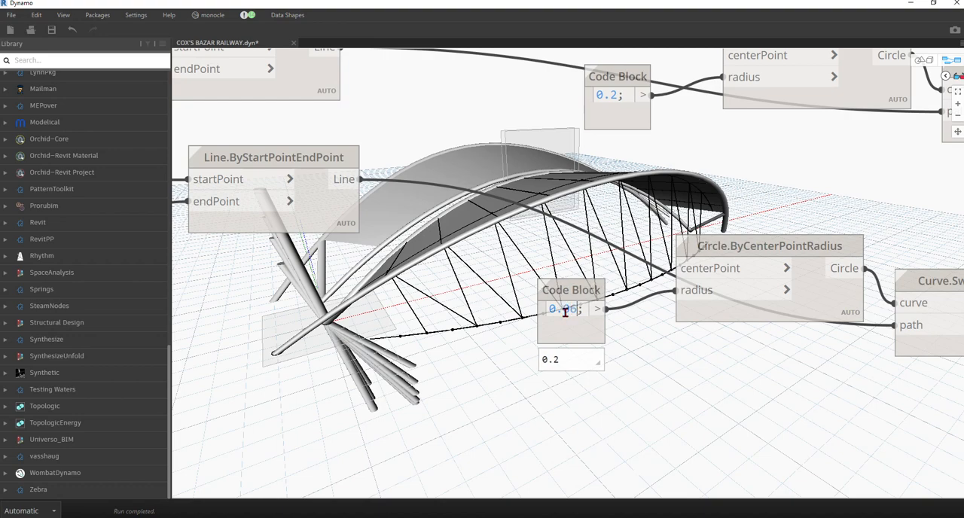
left_click(612, 350)
scroll(434, 302, "down", 2)
scroll(434, 301, "down", 1)
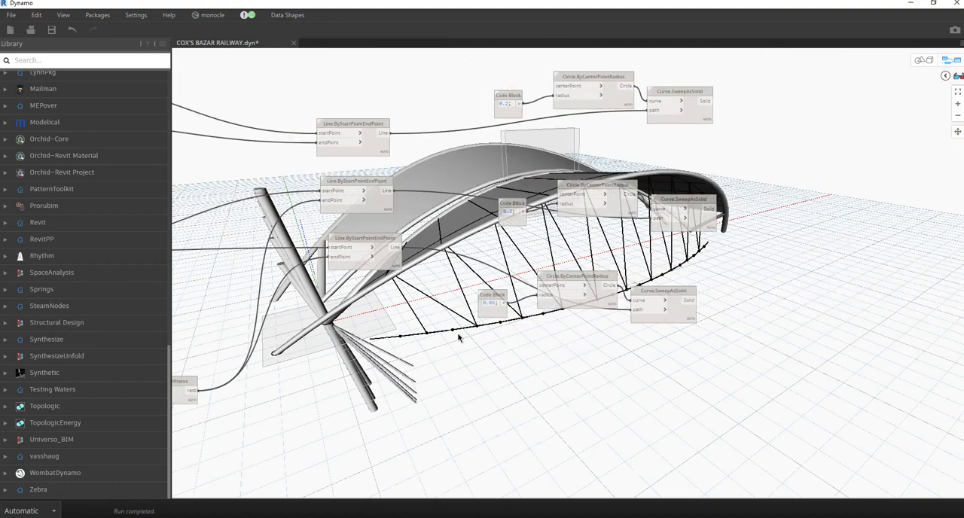
Connect the rest output of the List.RestOfItems node following Curve.PointAtParameter to the lowest Circle.ByCenterPointRadius node's centerPoint input.
scroll(472, 365, "down", 1)
scroll(469, 288, "down", 1)
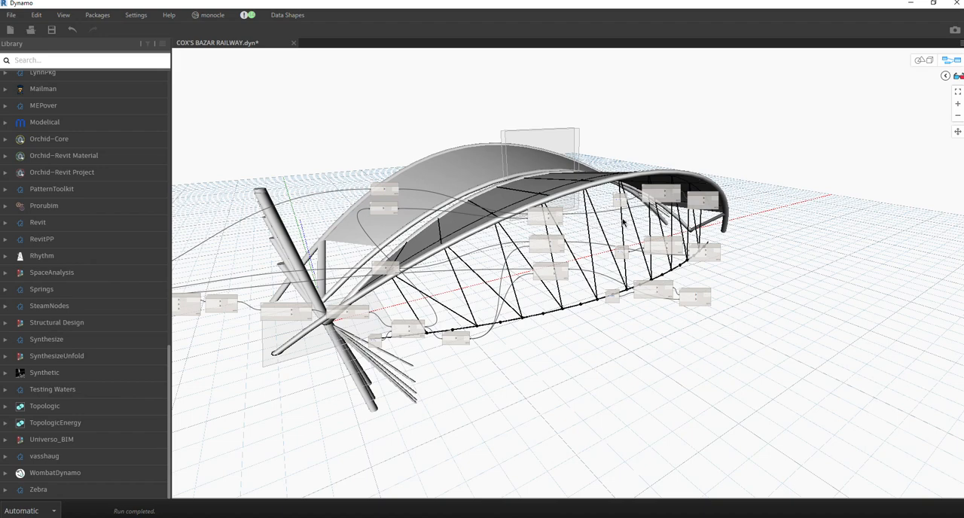
scroll(482, 231, "down", 1)
scroll(483, 232, "up", 2)
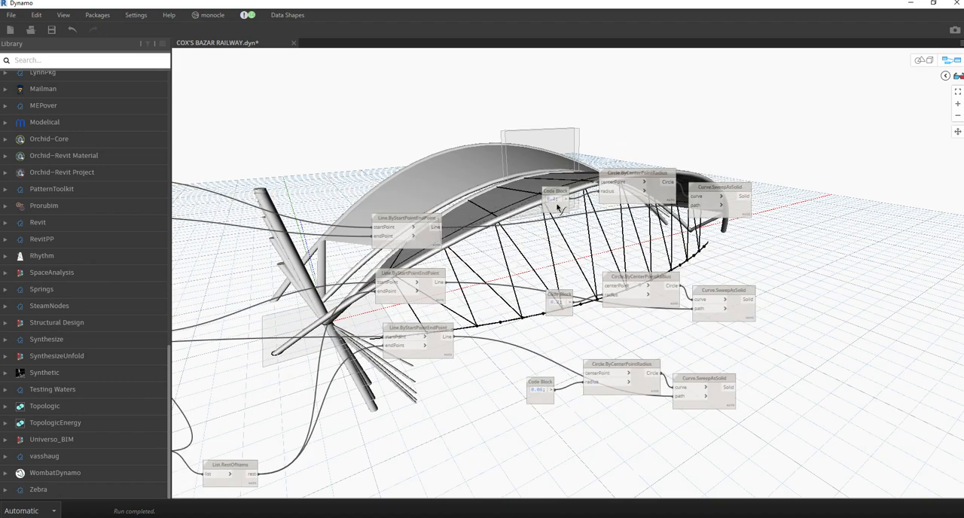
scroll(444, 241, "up", 1)
middle_click_drag(444, 241, 776, 244)
scroll(561, 211, "down", 4)
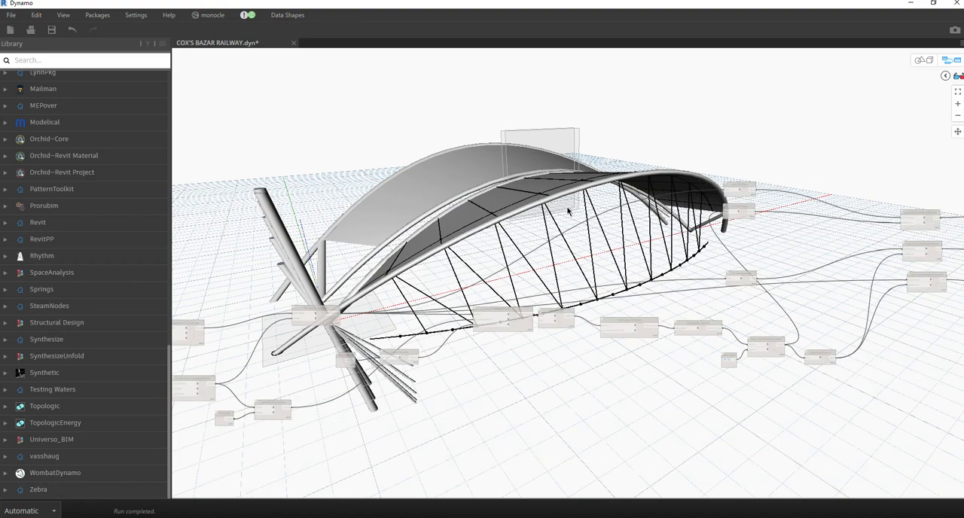
middle_click_drag(562, 211, 211, 208)
scroll(486, 194, "up", 2)
scroll(448, 354, "up", 3)
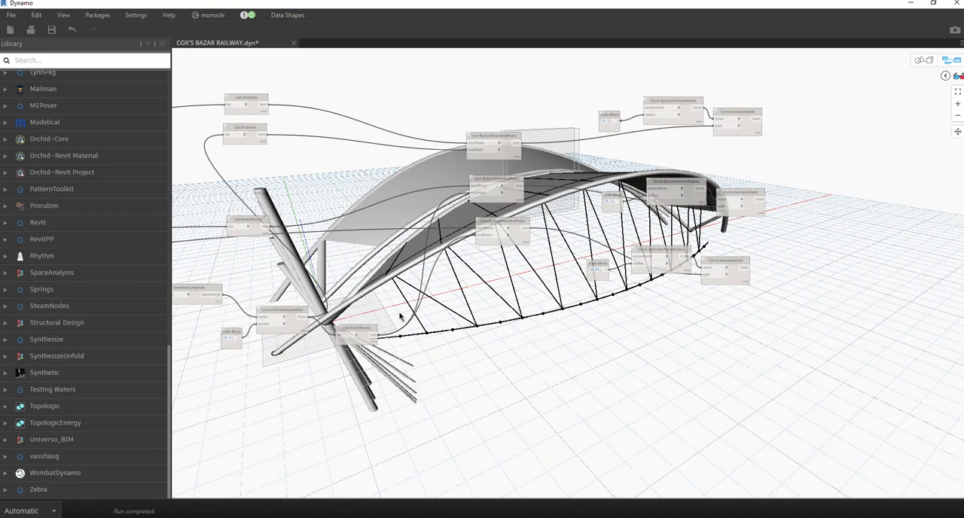
left_click(720, 236)
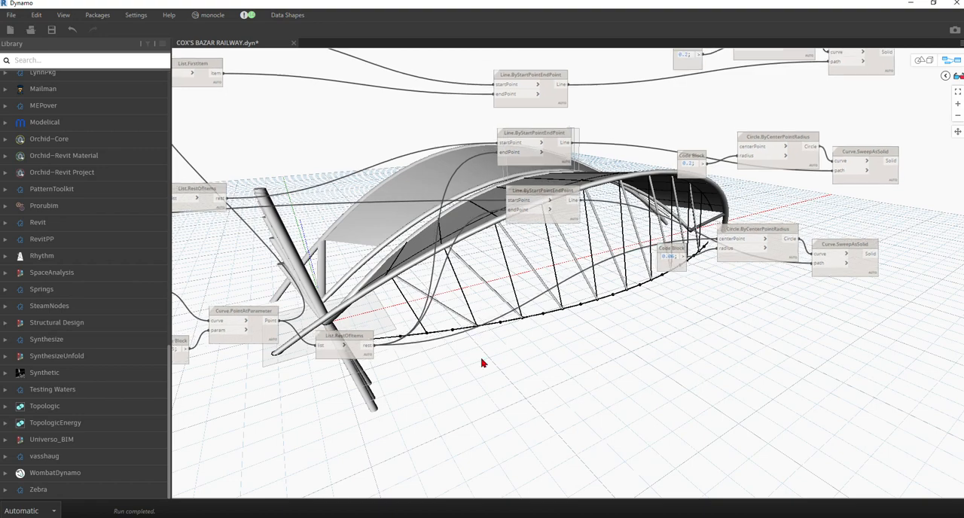
Connect the other List.RestOfItems node's rest output to the middle Circle.ByCenterPointRadius node's centerPoint input.
middle_click_drag(433, 311, 468, 409)
left_click(253, 293)
left_click(783, 238)
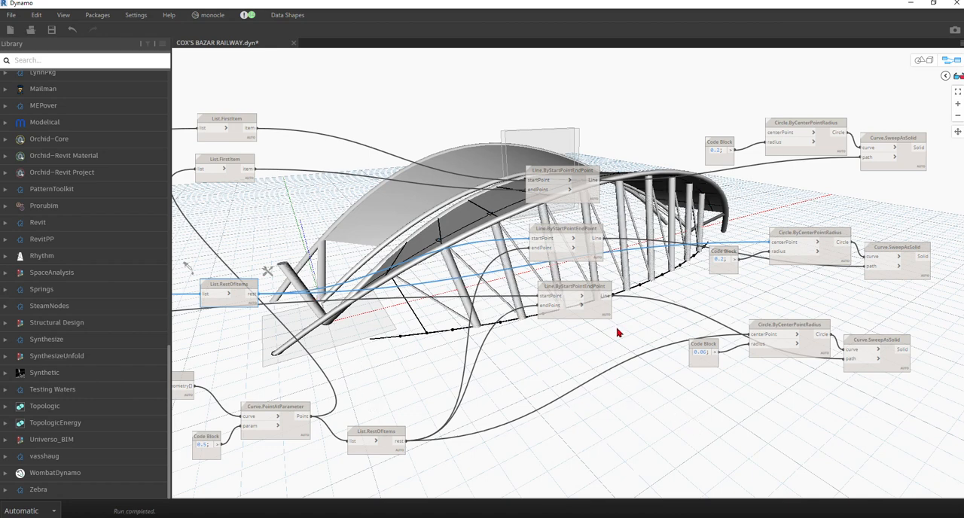
Connect the 0.06 Code Block to the radius inputs of the middle and upper Circle.ByCenterPointRadius nodes.
middle_click_drag(717, 291, 646, 279)
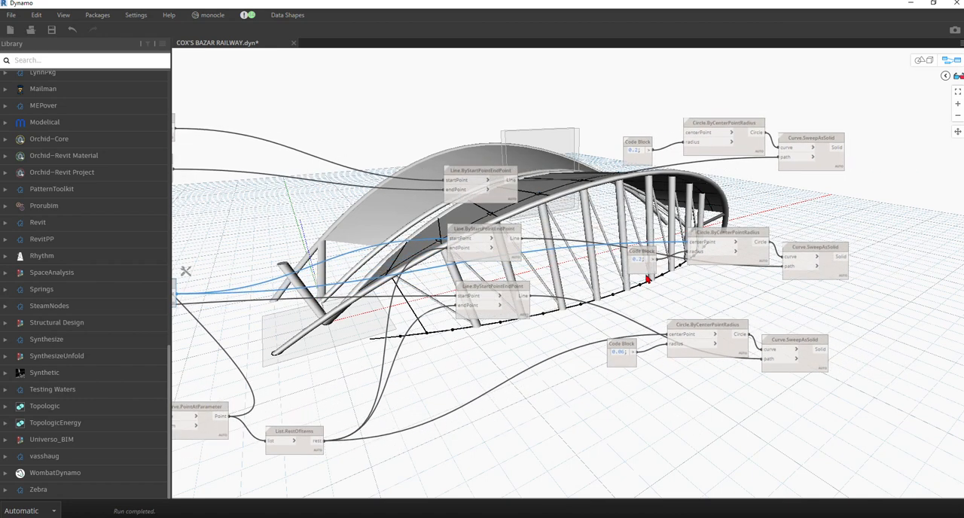
left_click(633, 353)
left_click(693, 253)
left_click(634, 353)
left_click(686, 142)
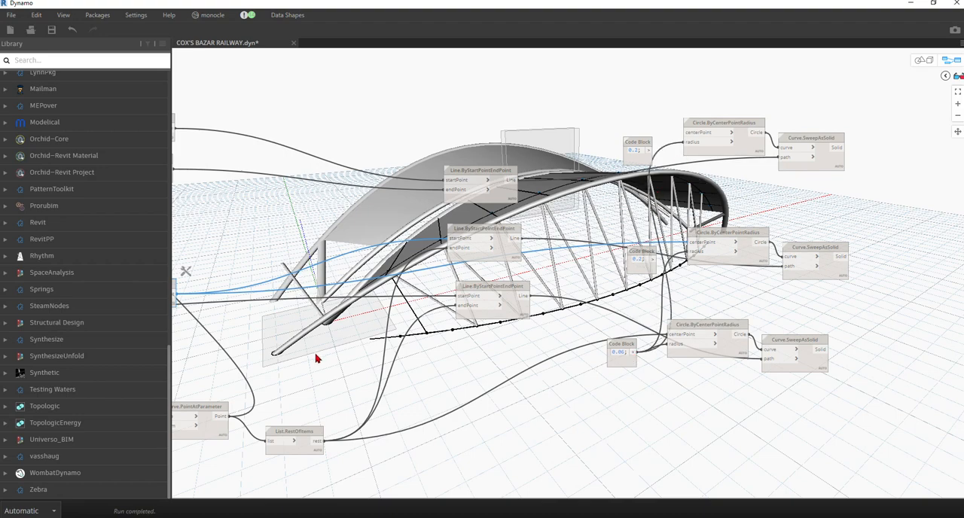
Connect the lower List.FirstItem node's item output to the upper Circle.ByCenterPointRadius node's centerPoint input.
middle_click_drag(517, 362, 602, 411)
left_click(244, 211)
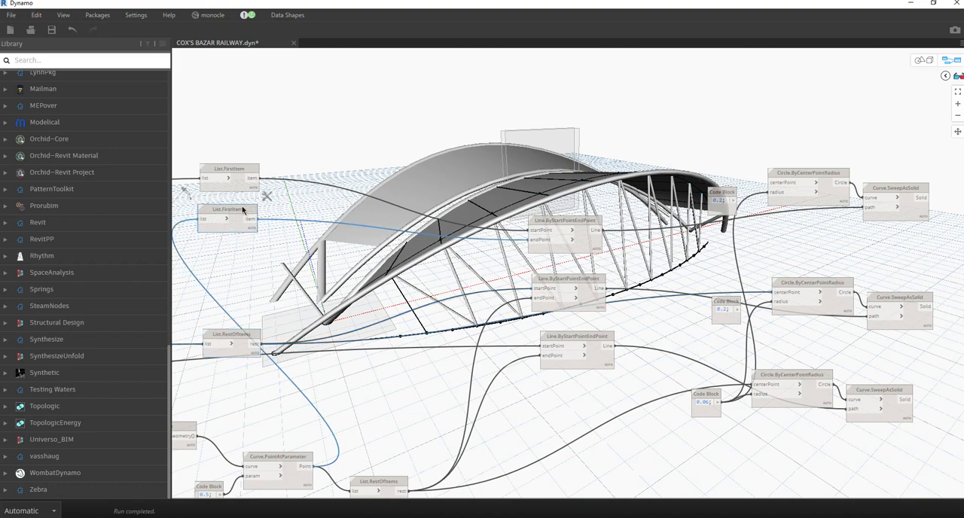
left_click(253, 218)
left_click(777, 186)
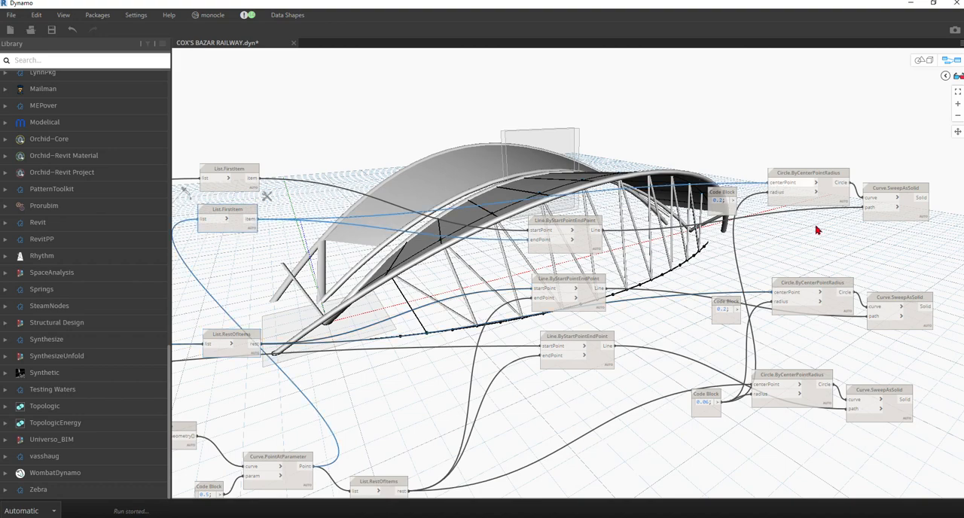
Examine the swept inclined columns under the roof edge in the 3D preview, up close and from above.
middle_click_drag(824, 246, 565, 243)
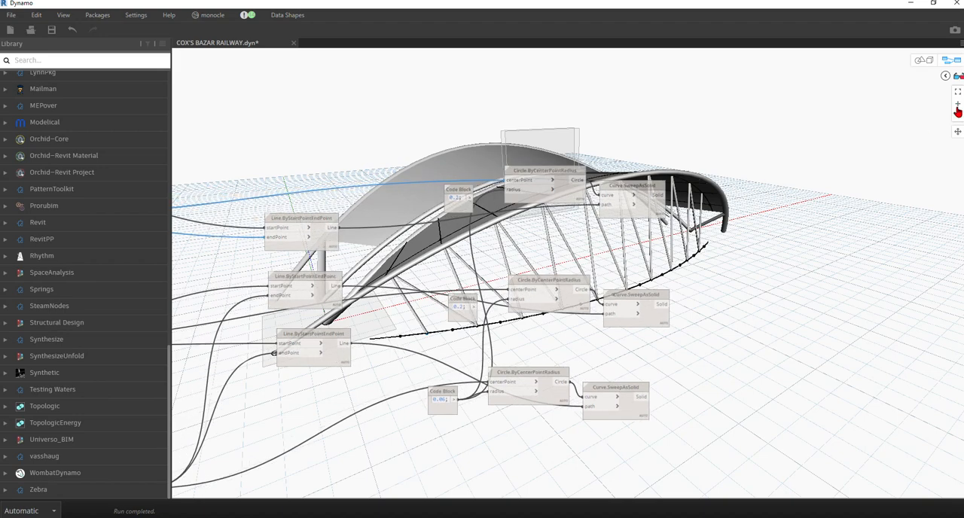
right_click(607, 284)
left_click(923, 60)
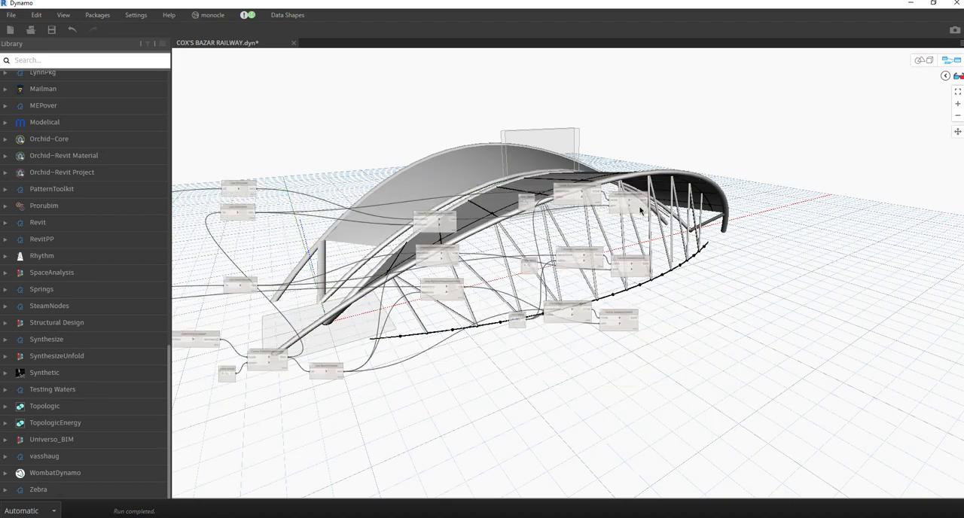
scroll(631, 274, "up", 4)
right_click_drag(658, 281, 697, 272)
left_click(923, 62)
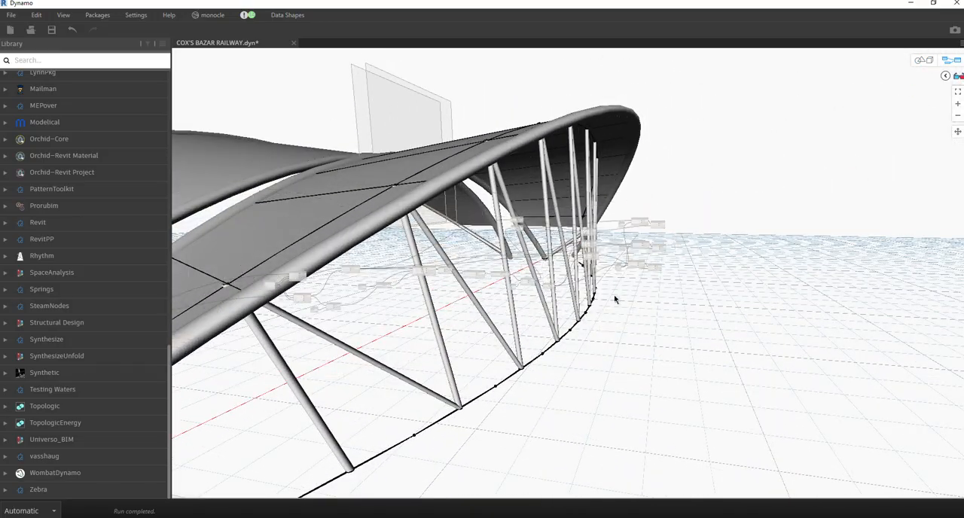
left_click(925, 60)
right_click_drag(616, 292, 652, 81)
left_click(942, 61)
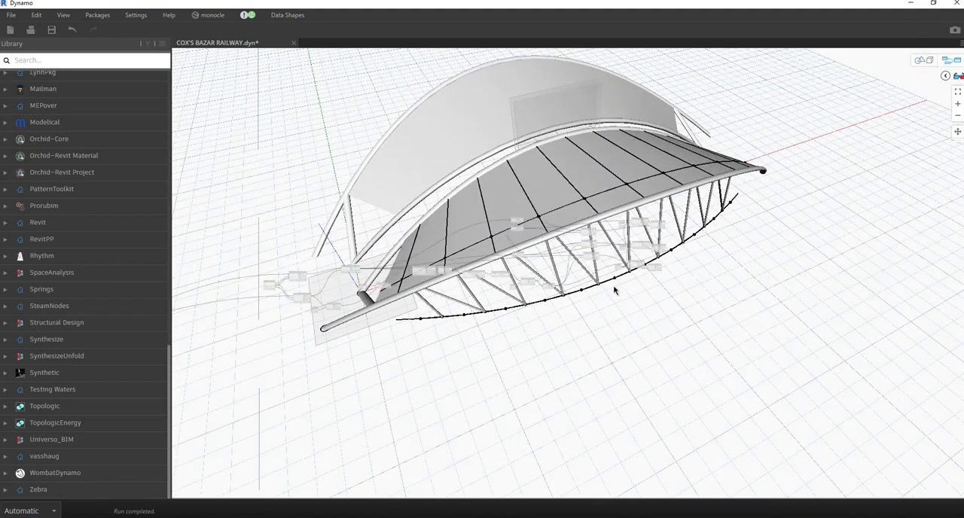
Locate the Geometry.Mirror node in the graph and highlight the roof geometry it mirrors.
scroll(653, 235, "up", 5)
middle_click_drag(712, 250, 578, 251)
scroll(579, 241, "down", 3)
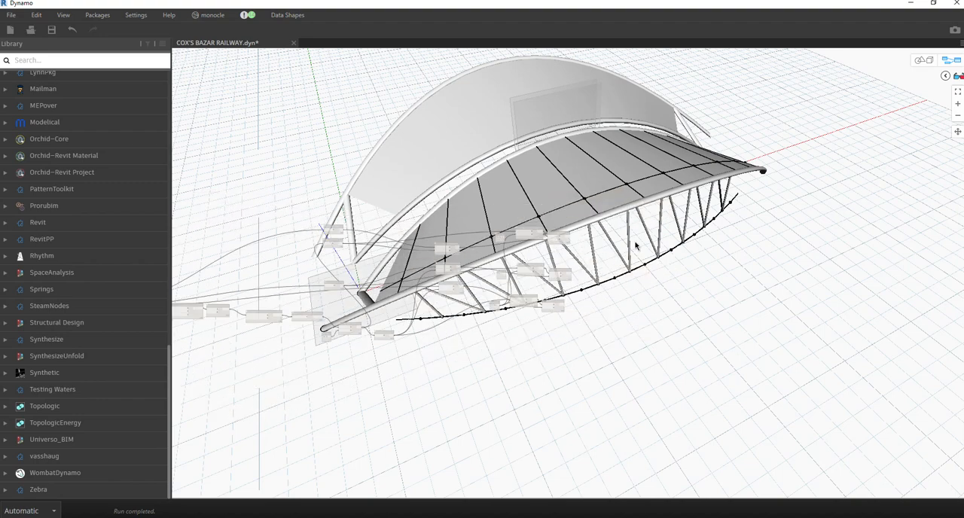
middle_click_drag(635, 242, 723, 252)
scroll(715, 271, "up", 3)
scroll(678, 198, "down", 3)
middle_click_drag(343, 272, 730, 218)
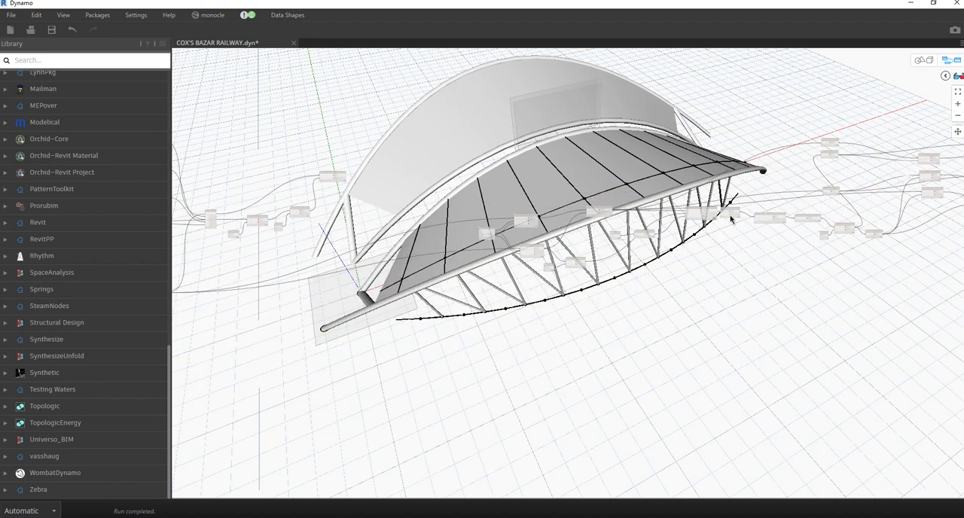
scroll(309, 174, "up", 5)
left_click(437, 191)
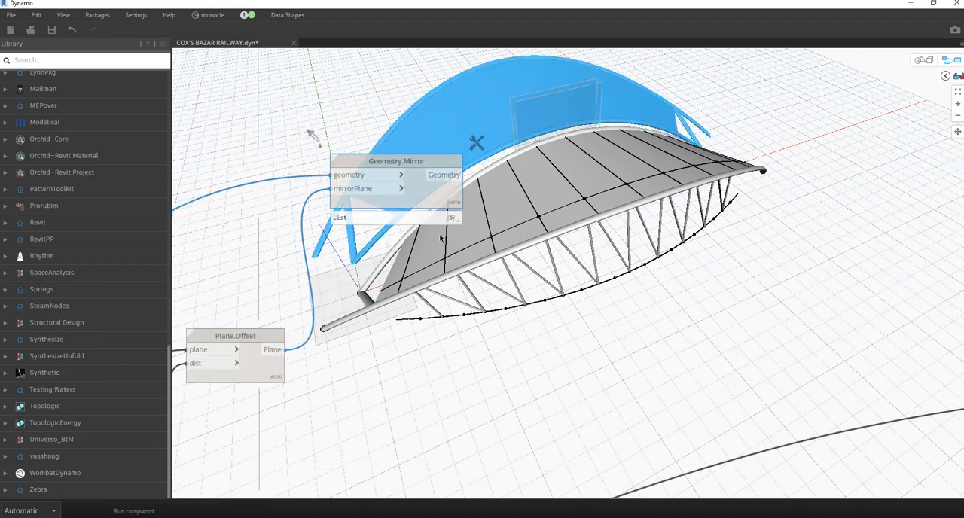
Trace the Geometry.Mirror node's geometry input back to the List.Join node and check what it collects.
scroll(433, 257, "down", 3)
middle_click_drag(433, 256, 604, 232)
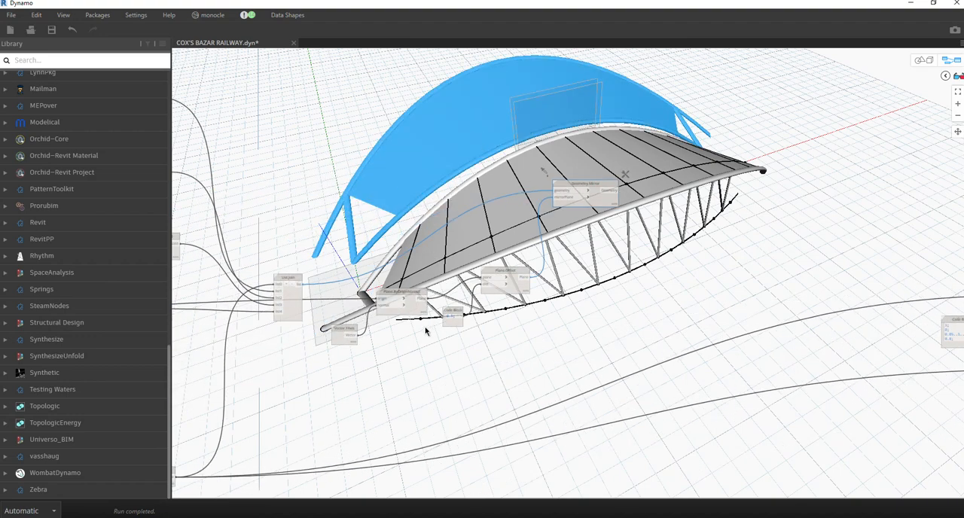
scroll(423, 183, "down", 3)
scroll(340, 242, "up", 5)
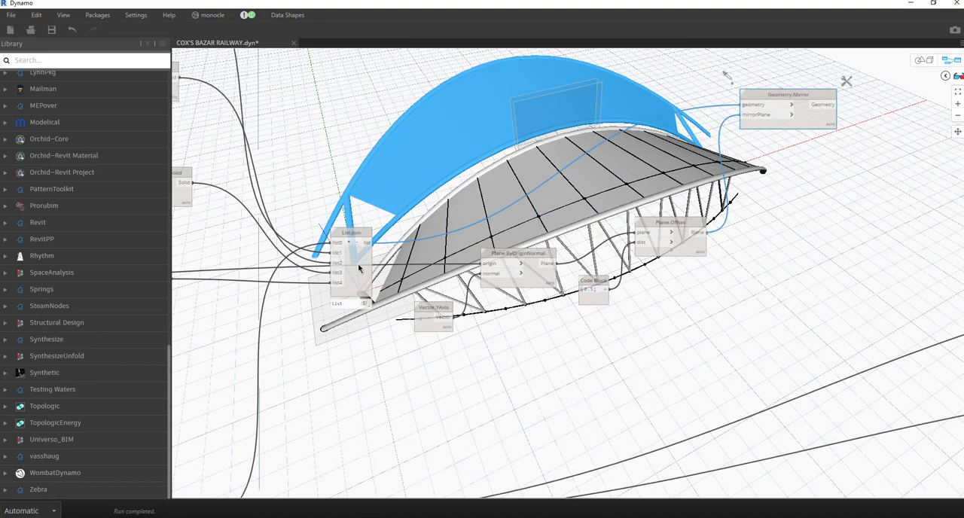
left_click(358, 267)
left_click(359, 369)
left_click(360, 270)
scroll(348, 213, "down", 4)
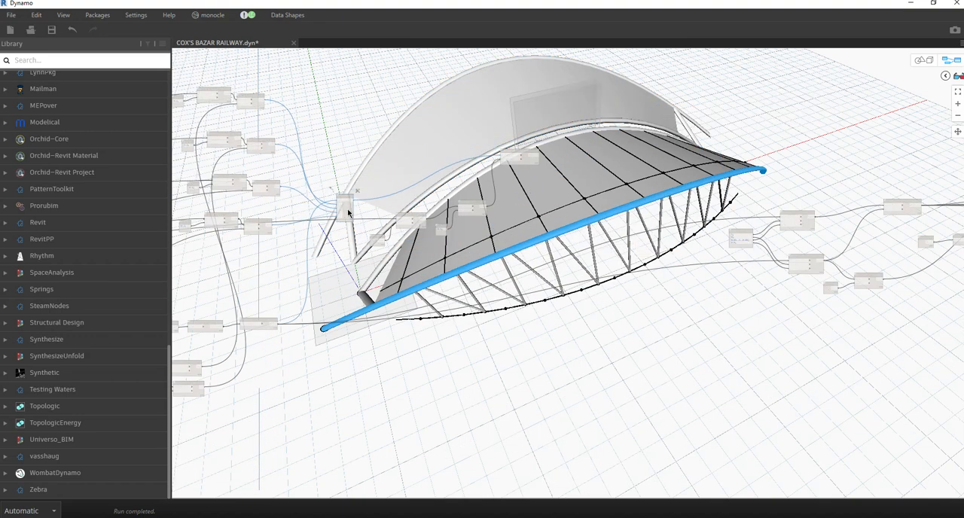
Move the List.Join, mirror plane and Geometry.Mirror nodes together to just above and beyond the column sweep nodes.
left_click_drag(599, 112, 333, 261)
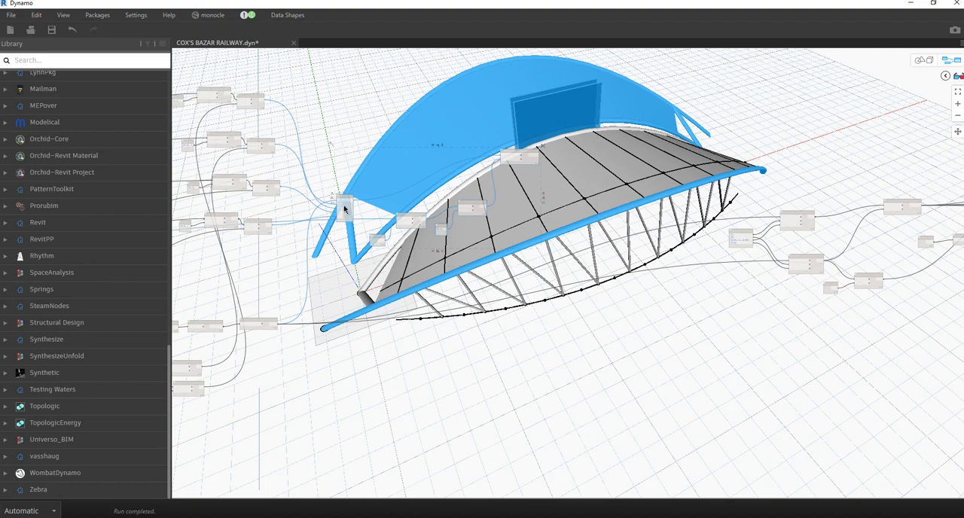
scroll(351, 214, "down", 5)
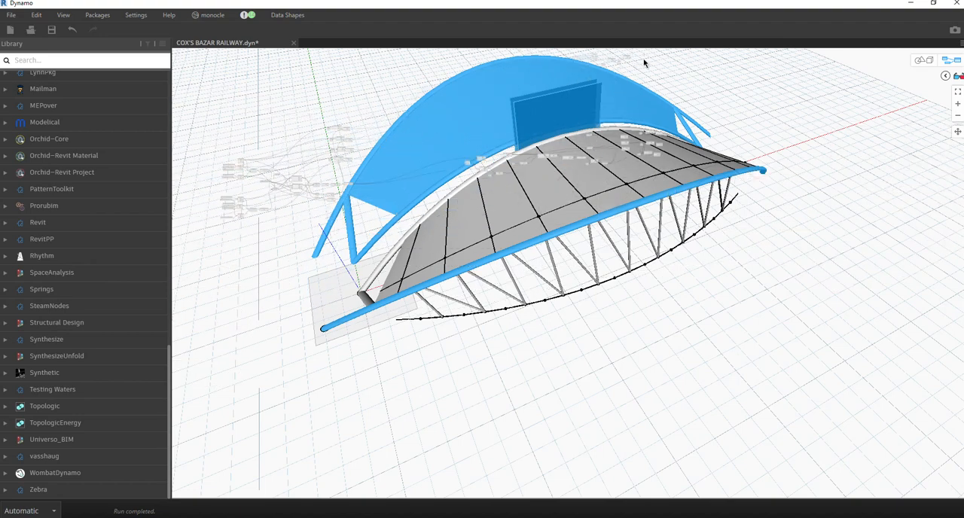
scroll(704, 91, "up", 5)
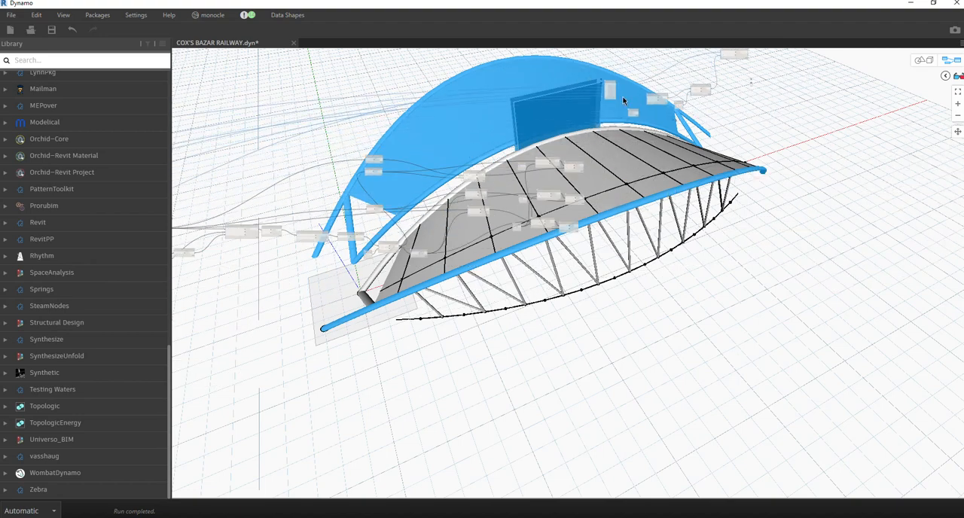
scroll(610, 83, "up", 3)
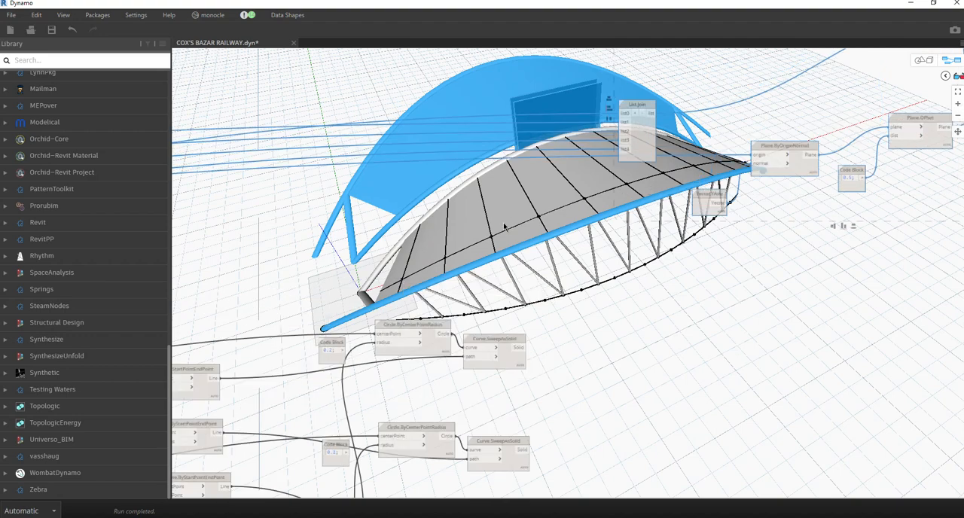
scroll(565, 216, "down", 2)
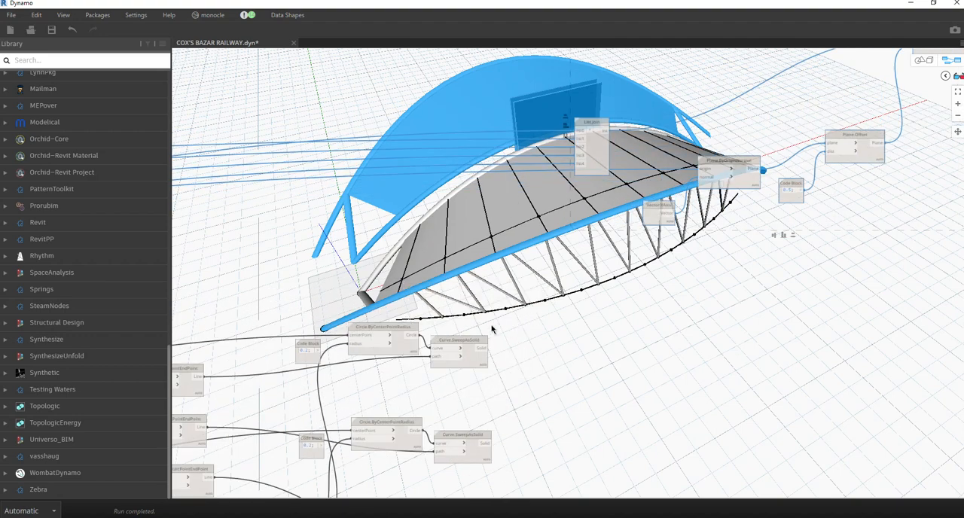
middle_click_drag(535, 172, 552, 223)
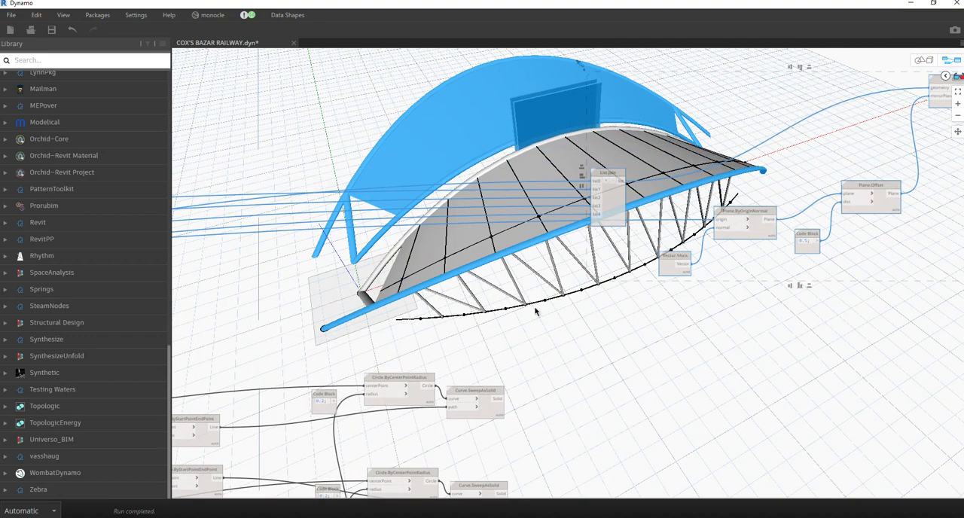
Check the three column Curve.SweepAsSolid nodes and add inputs list5, list6 and list7 to the List.Join node.
middle_click_drag(528, 339, 575, 286)
left_click(539, 359)
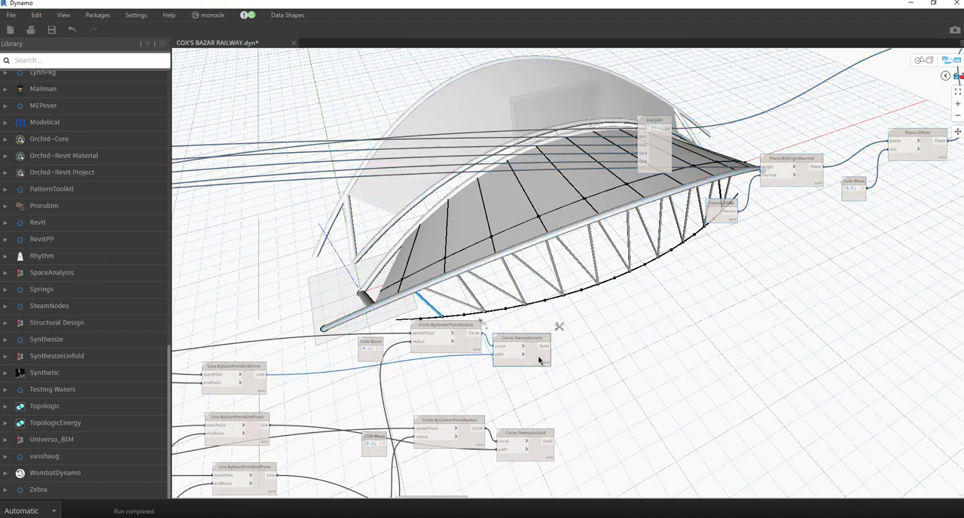
middle_click_drag(586, 364, 566, 305)
left_click(523, 395)
left_click(502, 477)
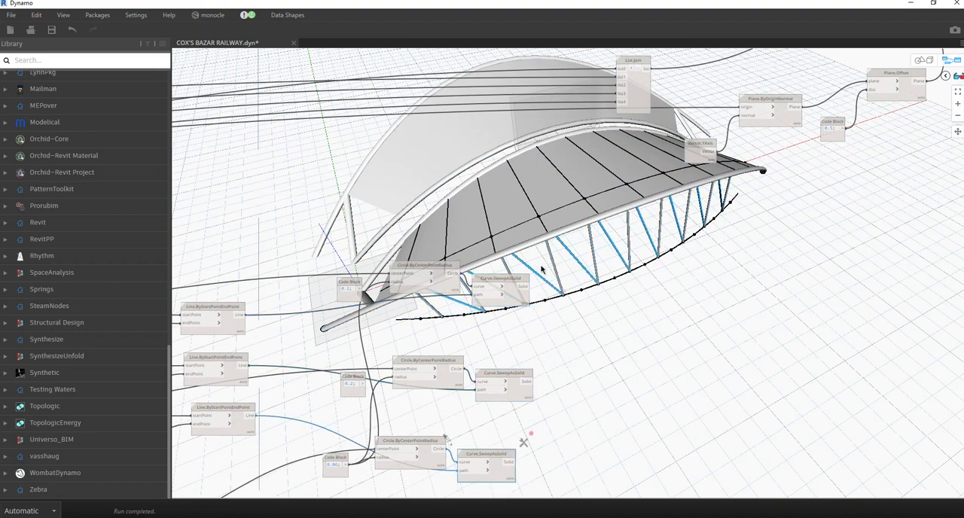
middle_click_drag(541, 269, 530, 294)
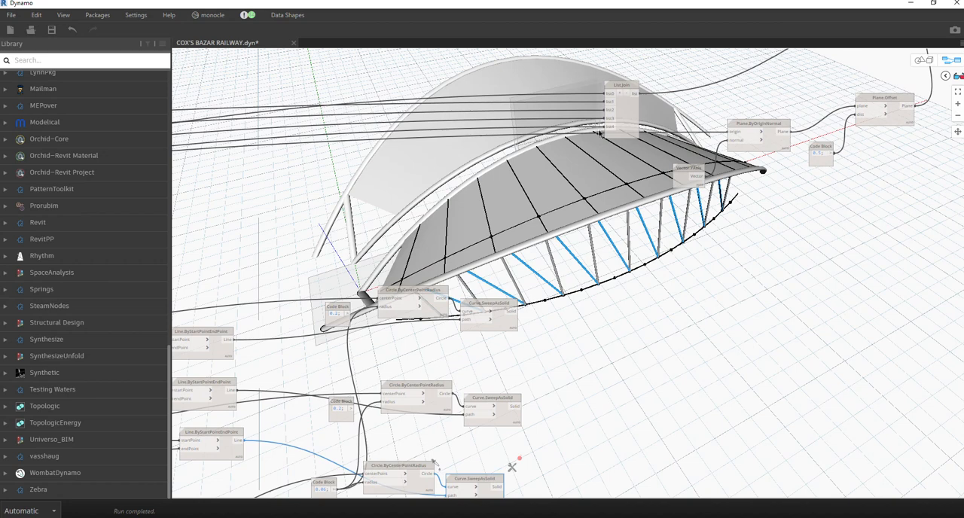
left_click(619, 93)
left_click(619, 93)
left_click(619, 93)
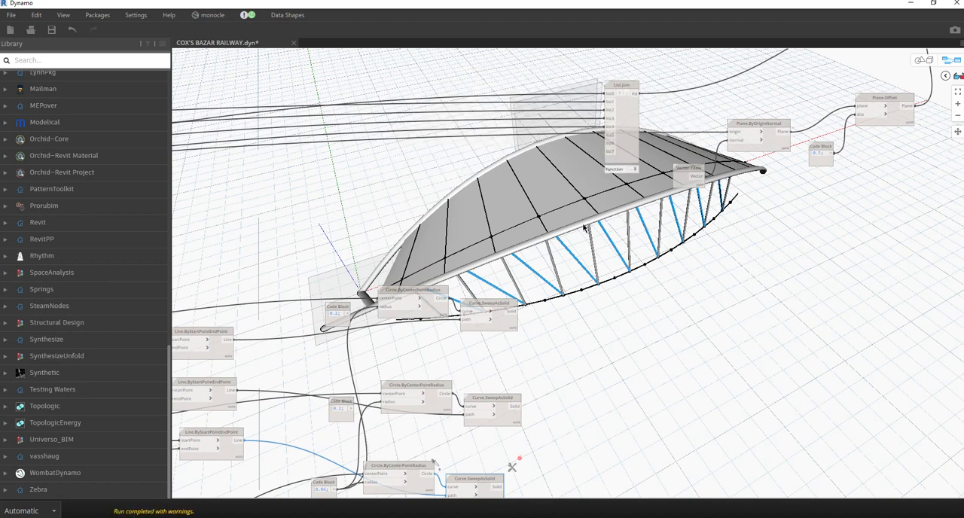
Connect the upper Curve.SweepAsSolid node's Solid output to the list5 input of List.Join.
left_click(506, 322)
left_click_drag(521, 308, 611, 141)
scroll(610, 141, "up", 3)
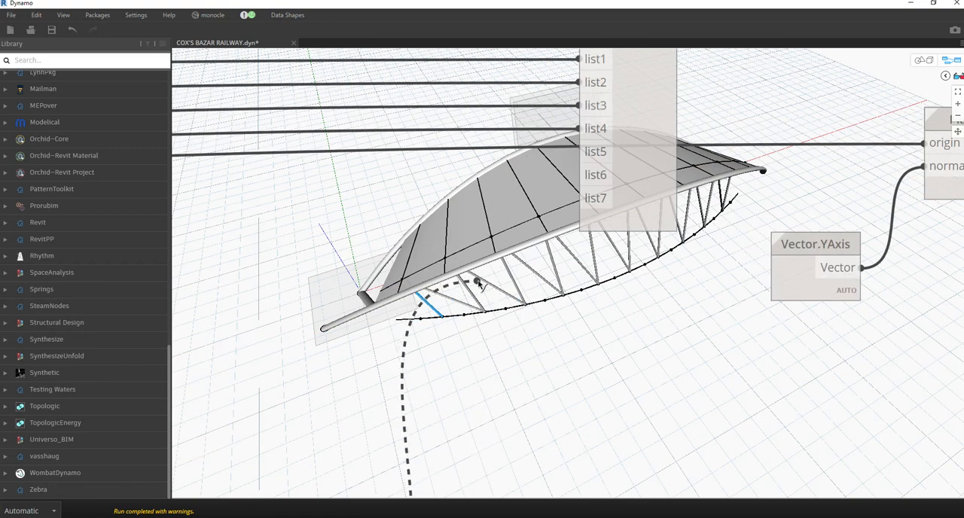
left_click(589, 156)
Connect the middle and lower column Curve.SweepAsSolid nodes' Solid outputs to the list6 and list7 inputs of List.Join.
scroll(652, 117, "down", 3)
middle_click_drag(485, 326, 480, 228)
left_click(477, 428)
scroll(507, 370, "down", 3)
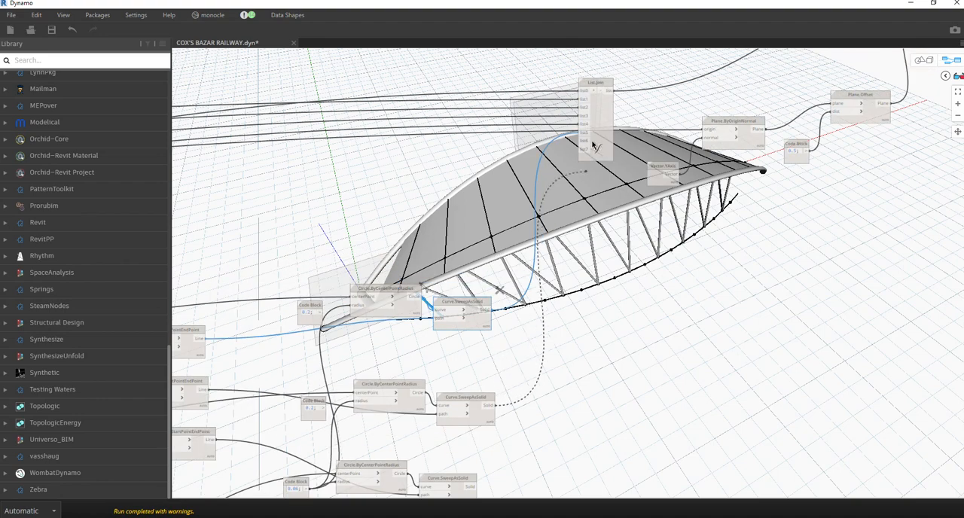
left_click(584, 142)
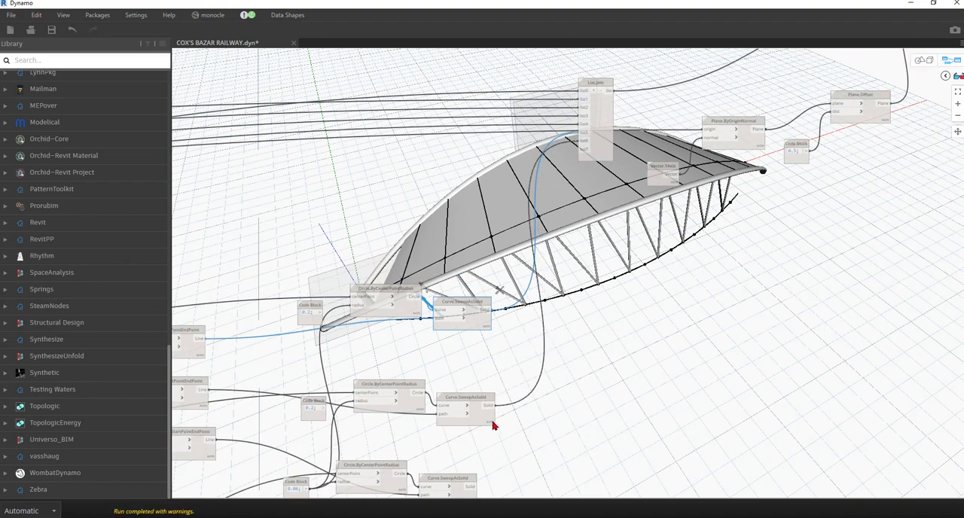
middle_click_drag(493, 484, 464, 446)
left_click(457, 430)
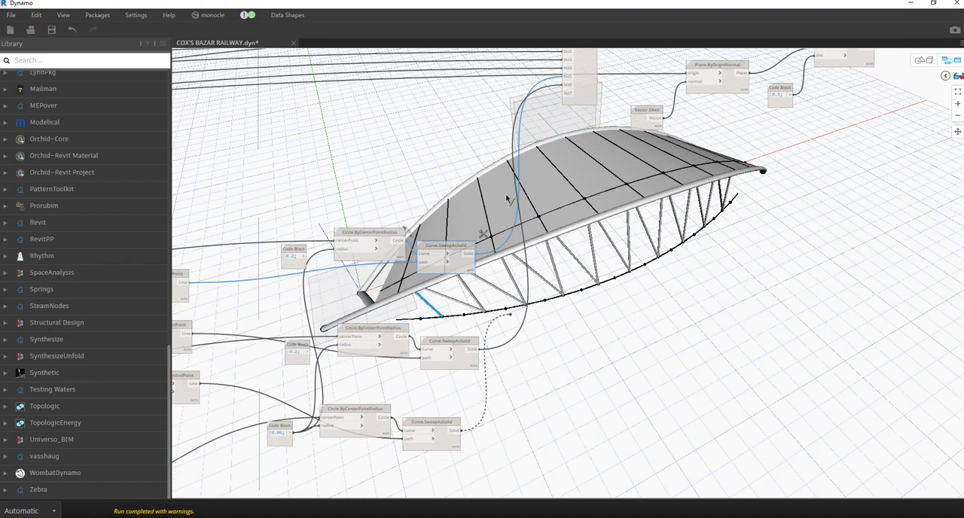
left_click(569, 93)
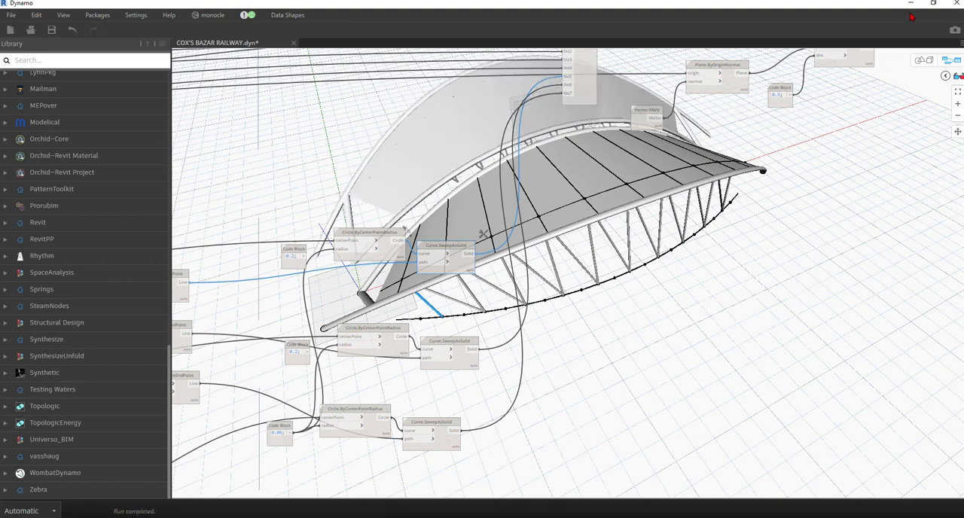
Switch to 3D preview navigation and inspect the mirrored roof and its solid inclined columns from low side angles.
middle_click_drag(831, 61, 717, 160)
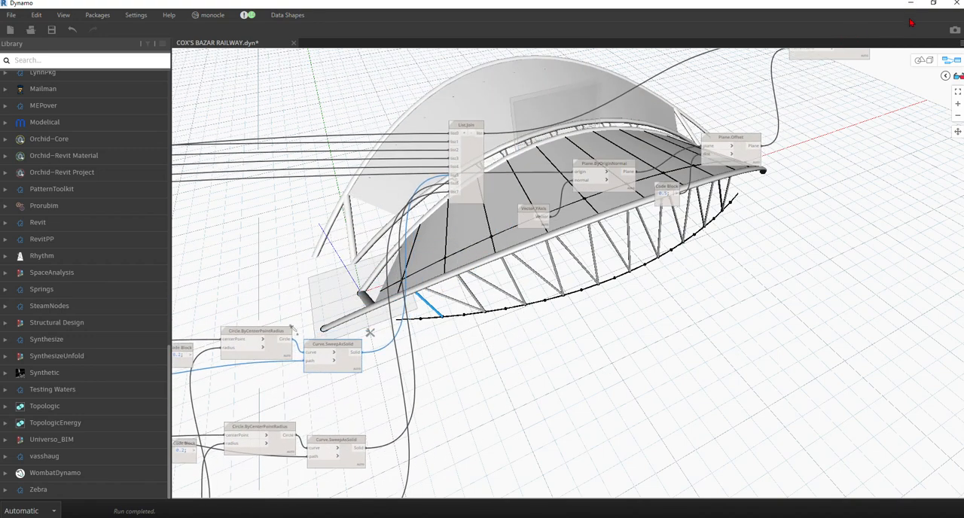
left_click(922, 65)
right_click_drag(555, 279, 666, 241)
scroll(566, 213, "down", 5)
right_click_drag(566, 213, 495, 237)
scroll(489, 307, "up", 4)
right_click_drag(613, 251, 591, 266)
right_click_drag(611, 259, 656, 248)
scroll(559, 291, "up", 4)
right_click_drag(561, 291, 642, 263)
scroll(678, 267, "up", 6)
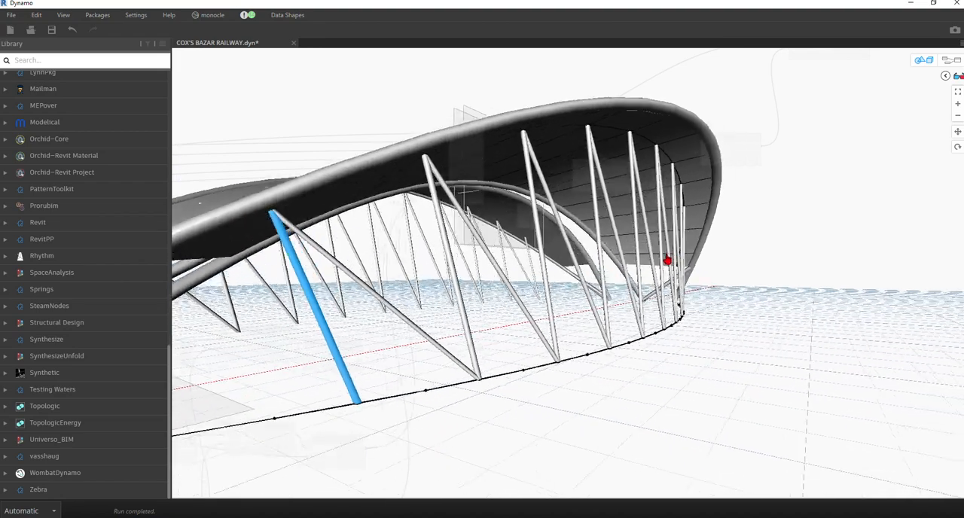
scroll(678, 260, "down", 4)
scroll(645, 268, "up", 3)
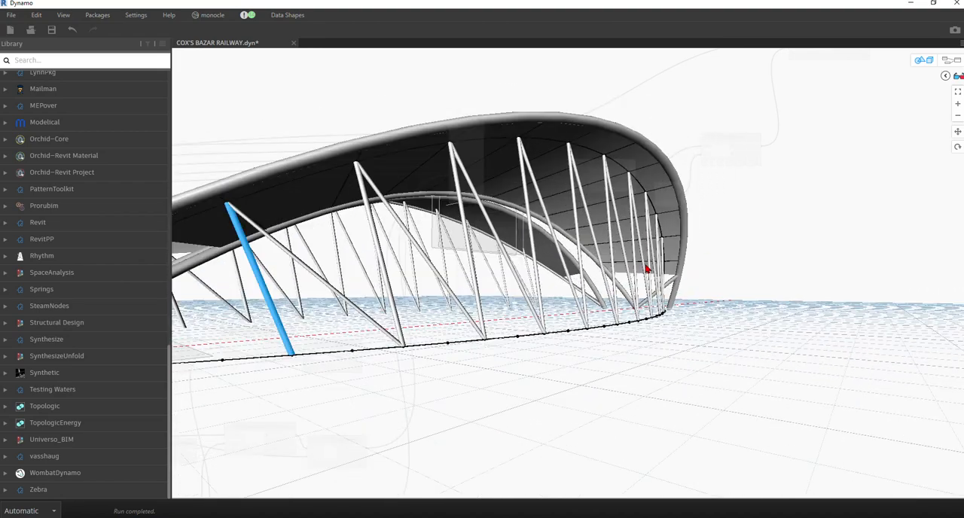
middle_click_drag(678, 266, 714, 268)
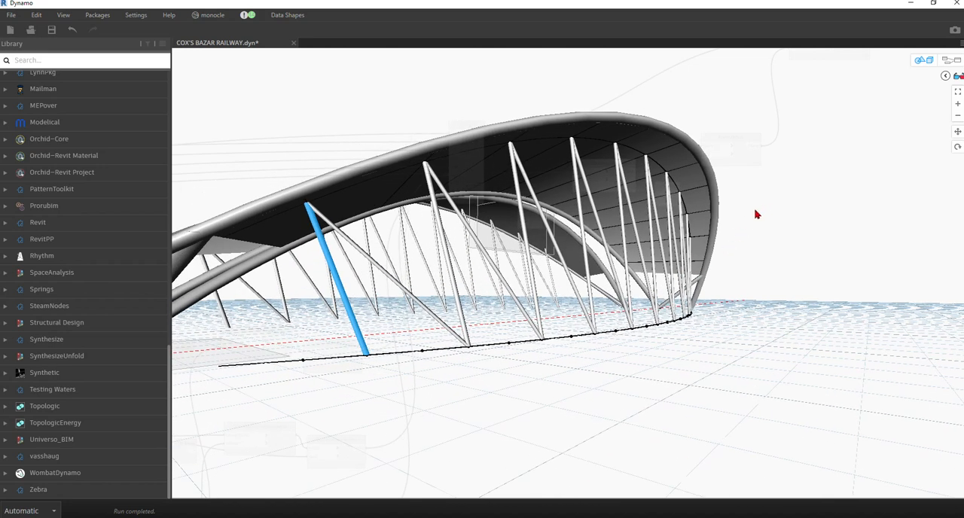